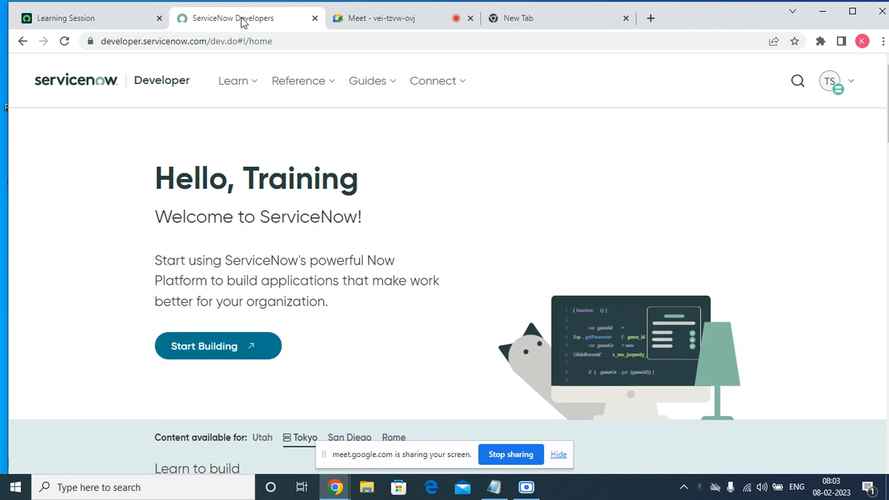
Launch the ServiceNow developer instance from the developer home page and hide the screen-sharing notice
left_click(206, 347)
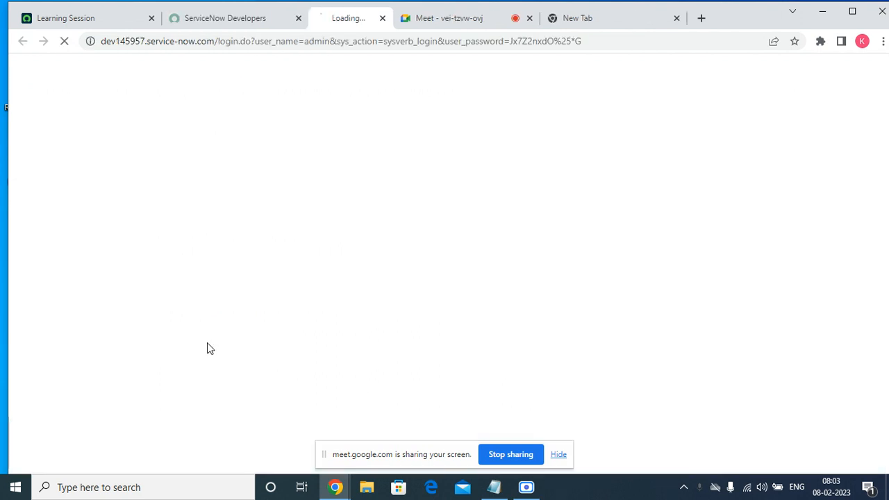
left_click(560, 456)
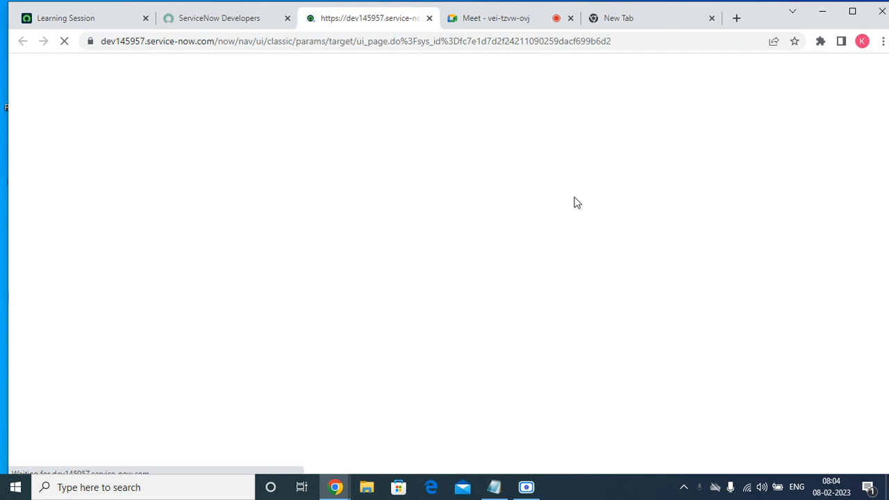
Open a new Notepad window and maximize it
key("super+r")
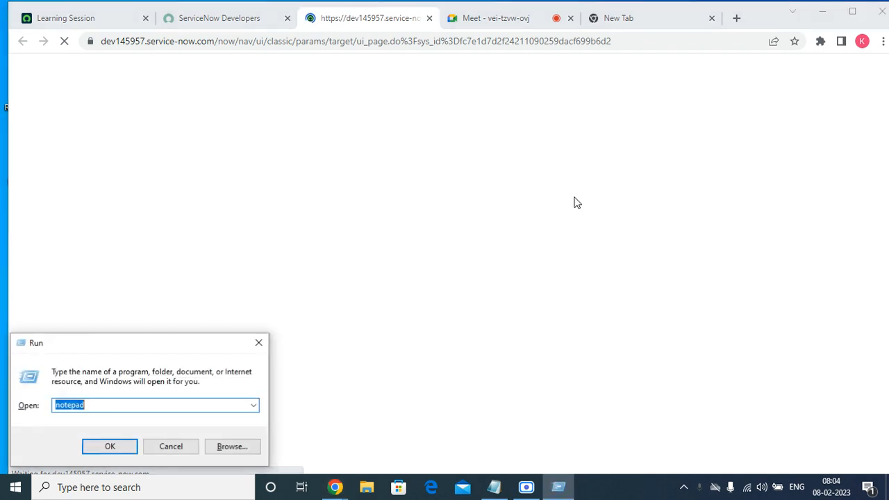
left_click(108, 457)
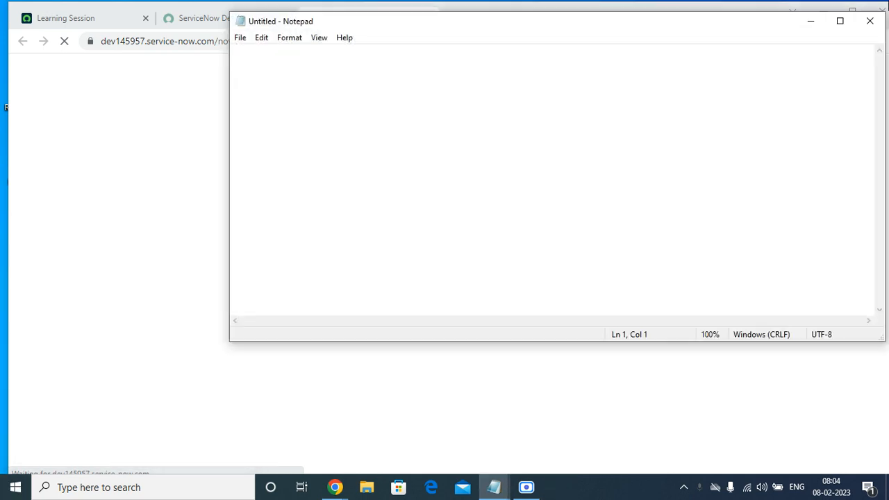
left_click(840, 19)
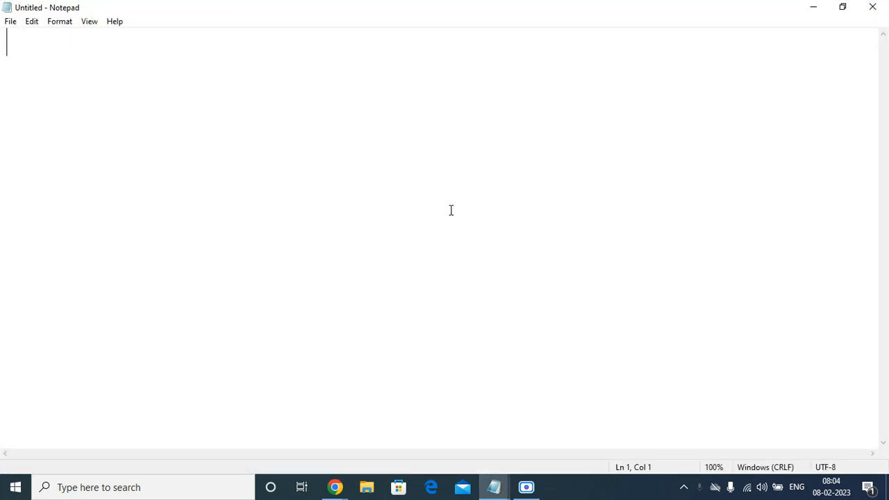
Enter the heading "Update sets" in the note, followed by blank lines
type("Update sets/")
key("BackSpace")
key("Return")
key("Return")
key("Return")
key("Return")
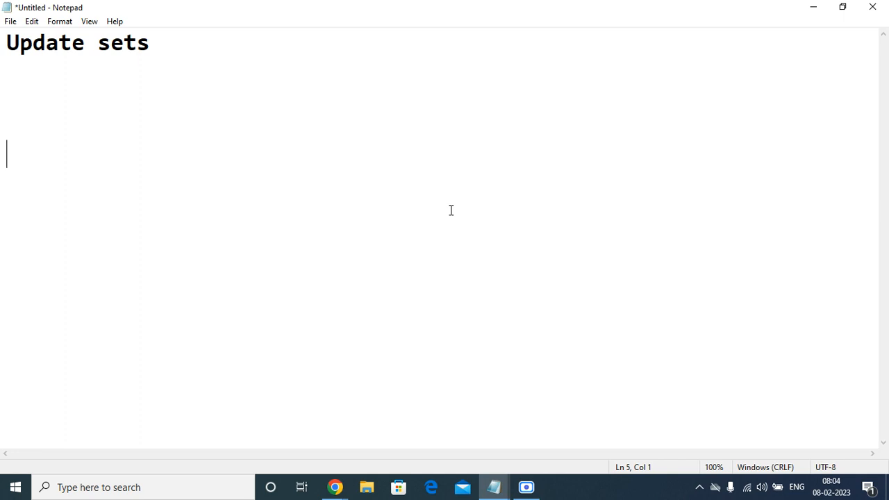
Add the line "Development" below the heading, followed by blank lines
type("Dee")
key("BackSpace")
type("veloper")
key("Return")
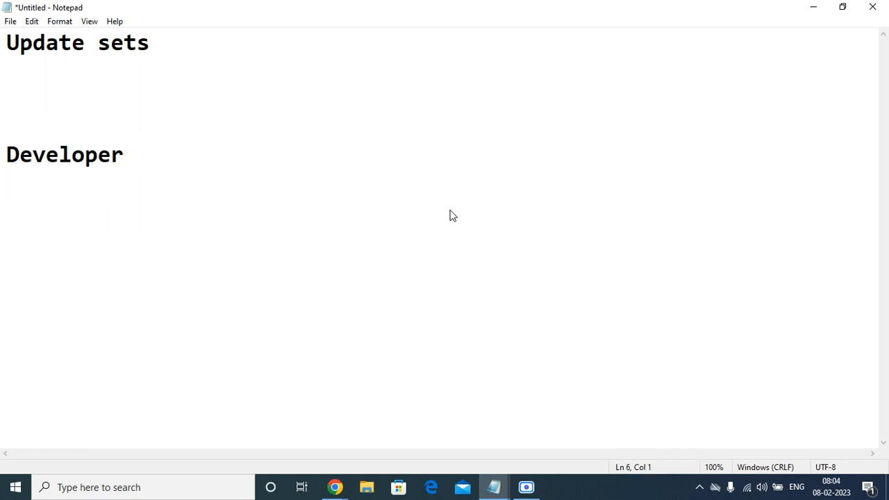
key("Return")
key("BackSpace")
key("BackSpace")
key("BackSpace")
key("BackSpace")
key("BackSpace")
type("menr")
key("BackSpace")
key("BackSpace")
type("t")
key("Return")
Add the lines "Test" and "Production" below Development, separated by blank lines
key("Return")
key("Return")
type("Test")
key("Return")
key("Return")
key("Return")
key("Return")
type("Production")
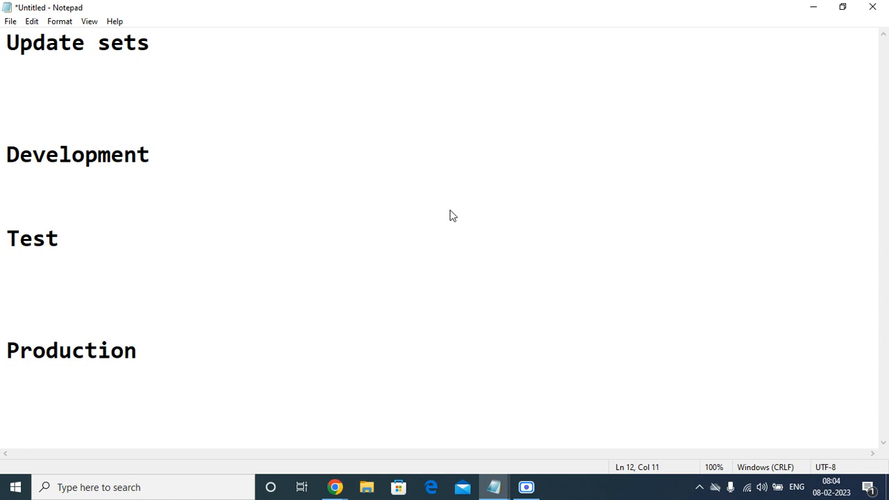
left_click(191, 149)
double_click(68, 240)
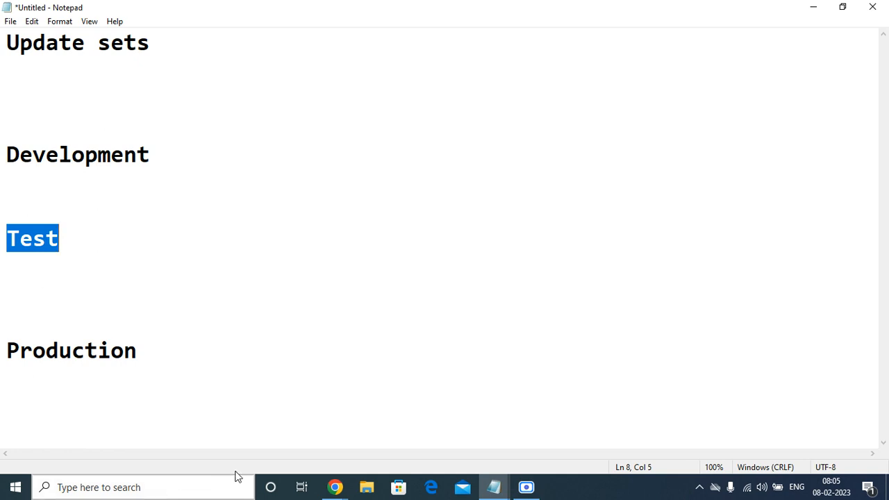
Switch to Chrome, admit the waiting participant to the Google Meet call, and close the empty new tab
mouse_move(347, 492)
left_click(186, 419)
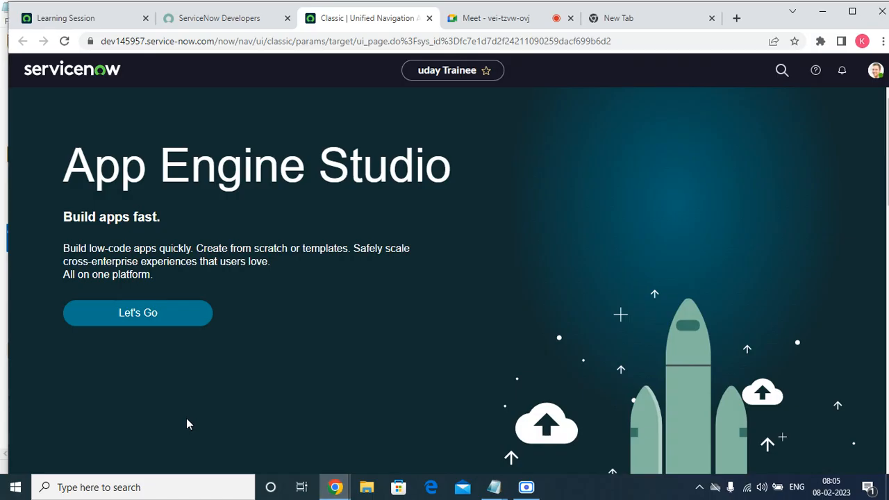
left_click(501, 20)
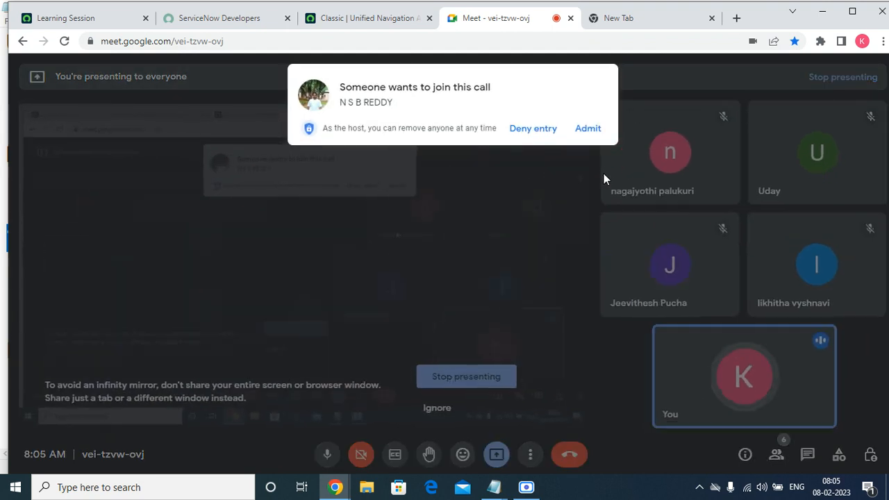
left_click(595, 134)
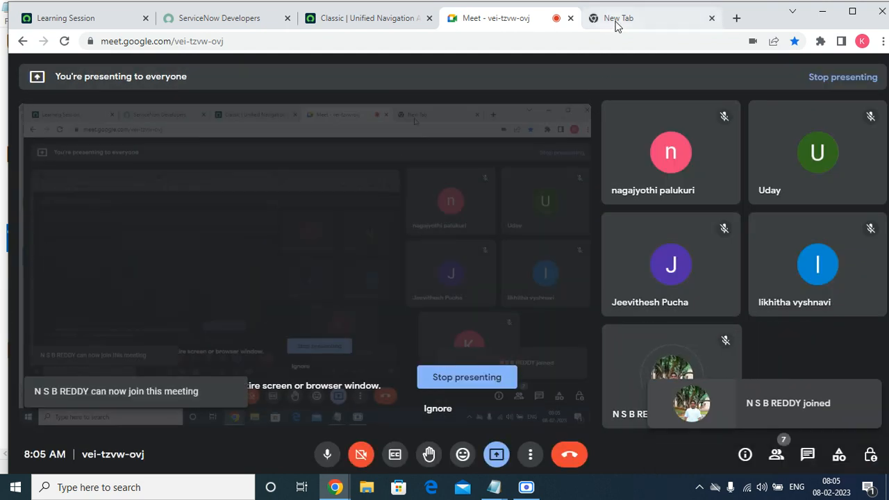
left_click(629, 19)
left_click(713, 19)
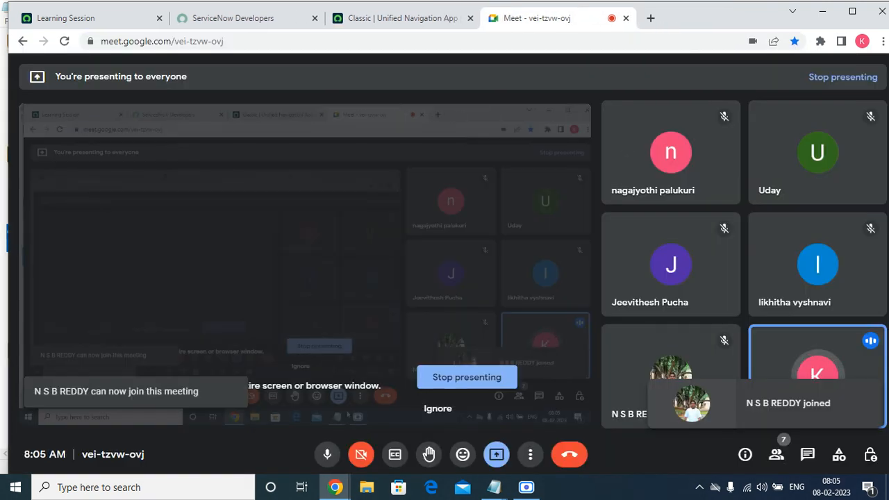
left_click(533, 489)
left_click(622, 22)
Return to the untitled Notepad note and append "- 3 days" to the Development line
mouse_move(494, 487)
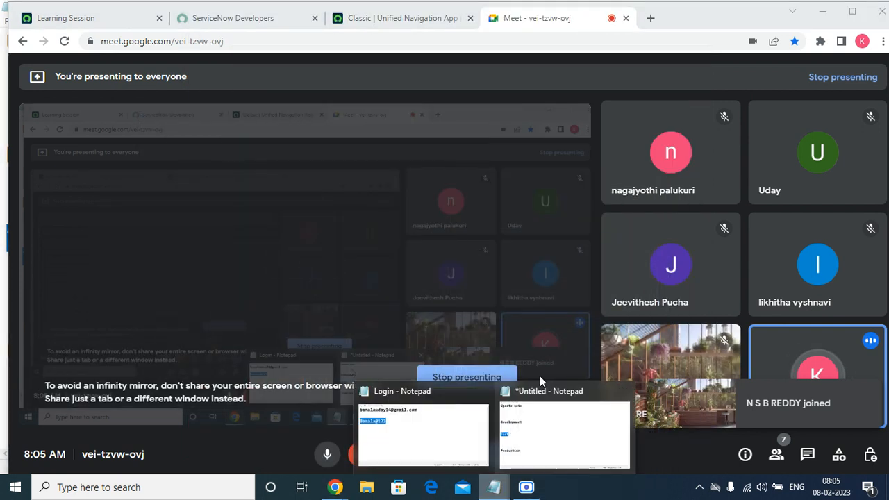
left_click(544, 455)
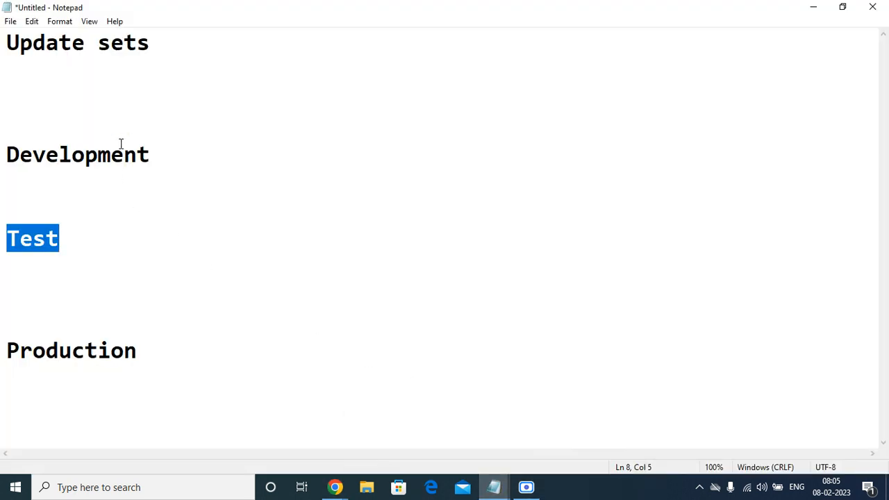
left_click(174, 158)
type("- ")
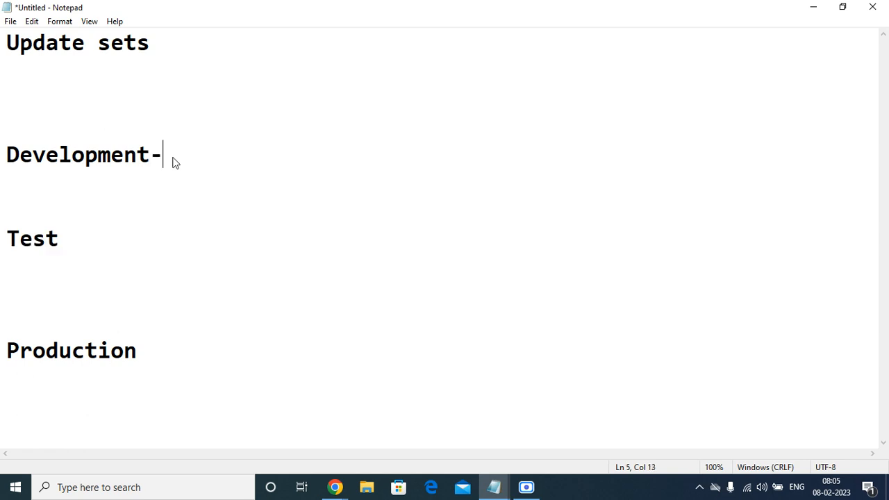
type("3 days")
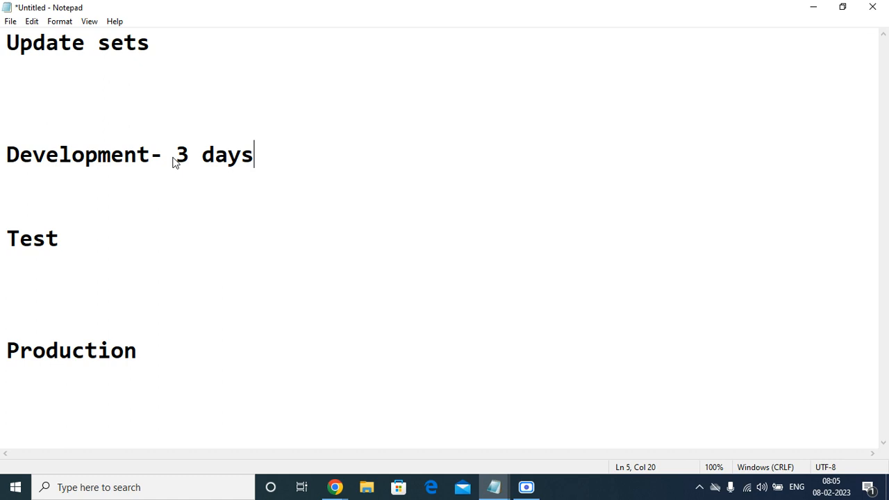
Append "- 3 days" to the Test line
key("Down")
key("Down")
key("Down")
key("Right")
key("Right")
key("Right")
key("Right")
type("- 3 days")
Remove one blank line above Production and append a dash to the Production line
key("Down")
key("Down")
key("Down")
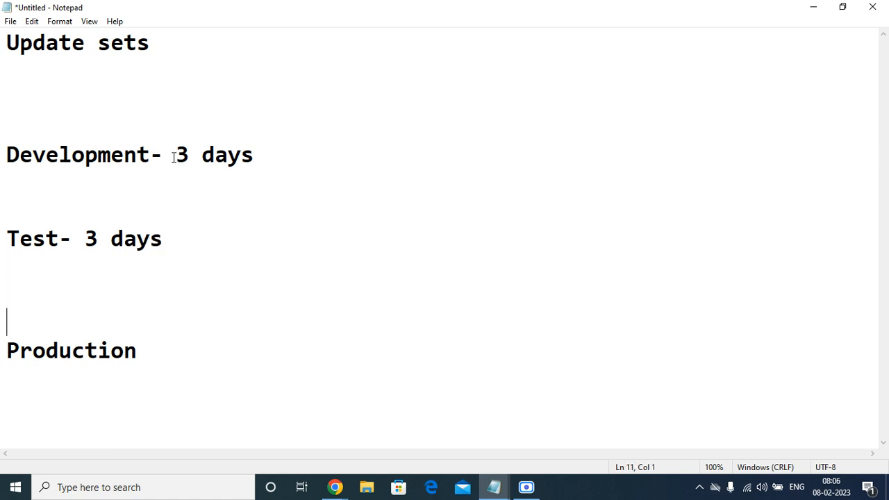
key("Delete")
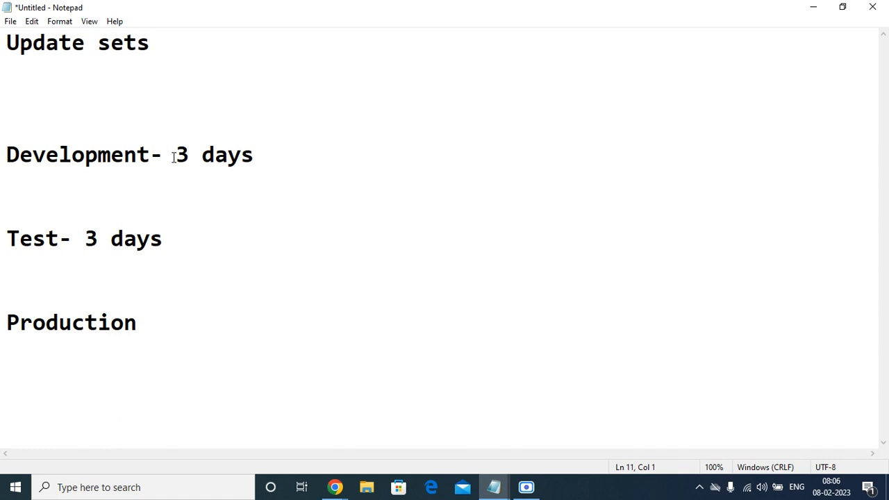
left_click(229, 324)
type("-")
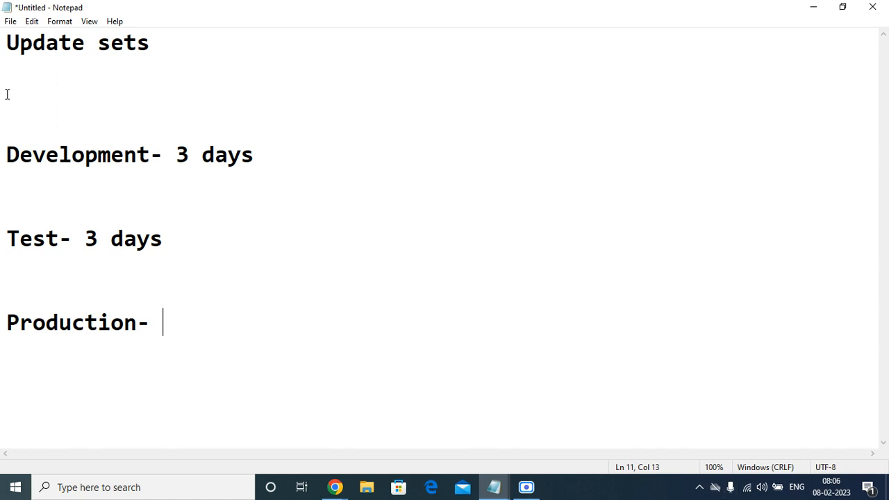
left_click(288, 149)
left_click_drag(216, 51, 7, 33)
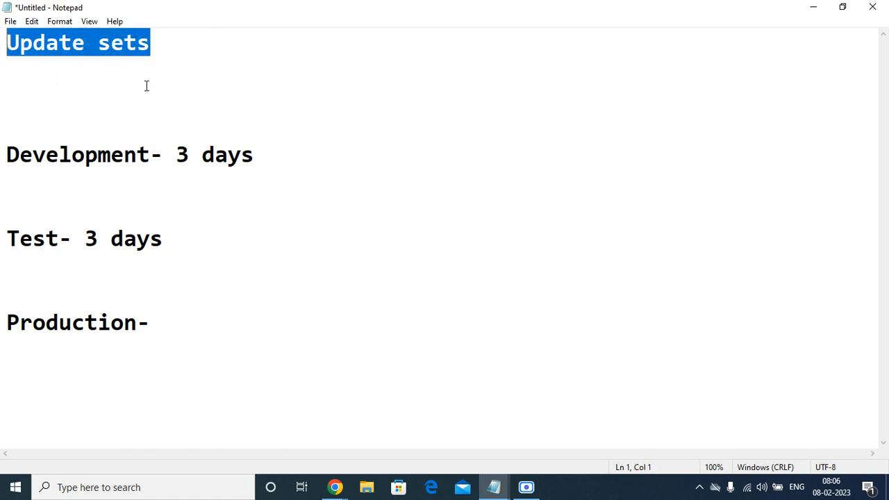
left_click(43, 49)
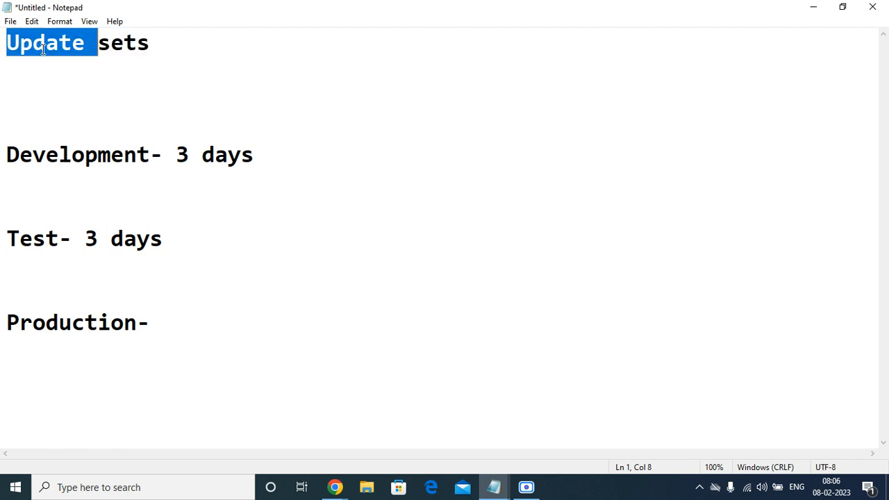
left_click_drag(182, 33, 4, 21)
left_click(91, 97)
left_click_drag(91, 97, 180, 246)
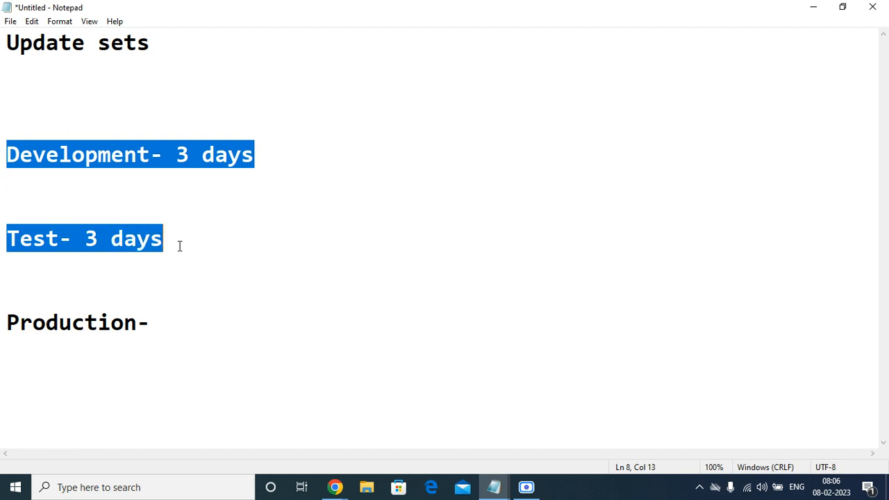
left_click(212, 196)
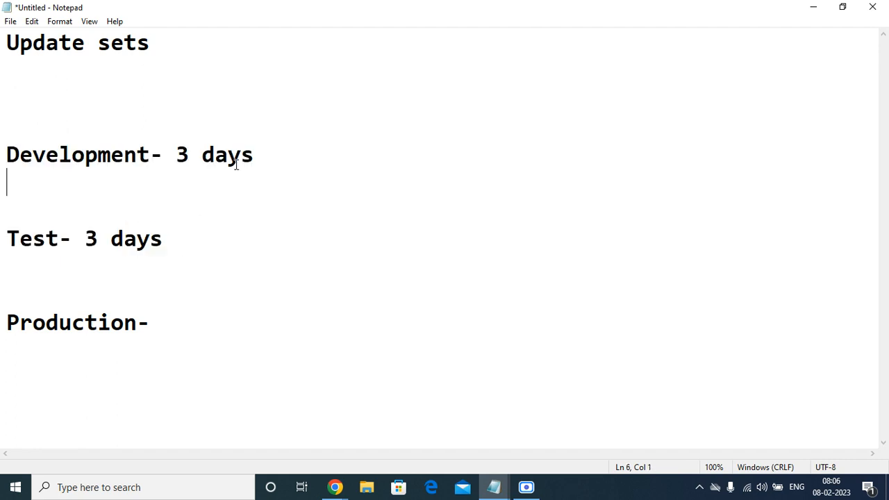
Delete "3 days" from the Test line, keeping the dash
left_click_drag(203, 240, 86, 238)
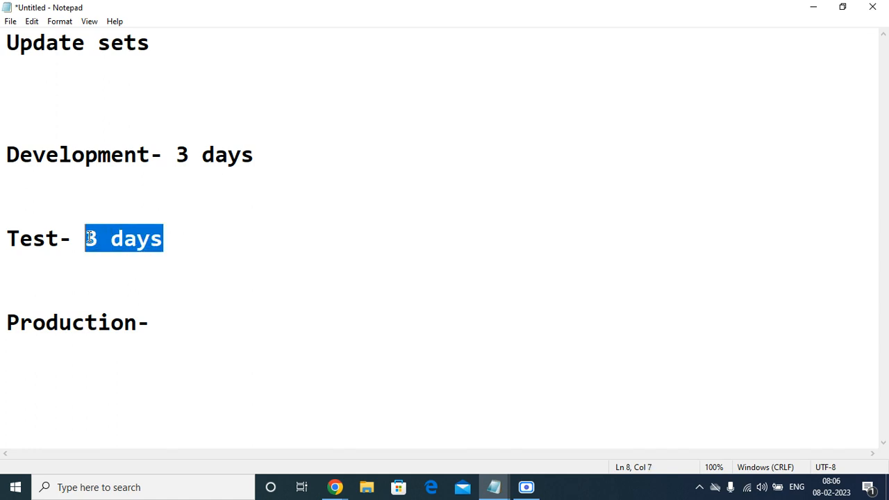
key("BackSpace")
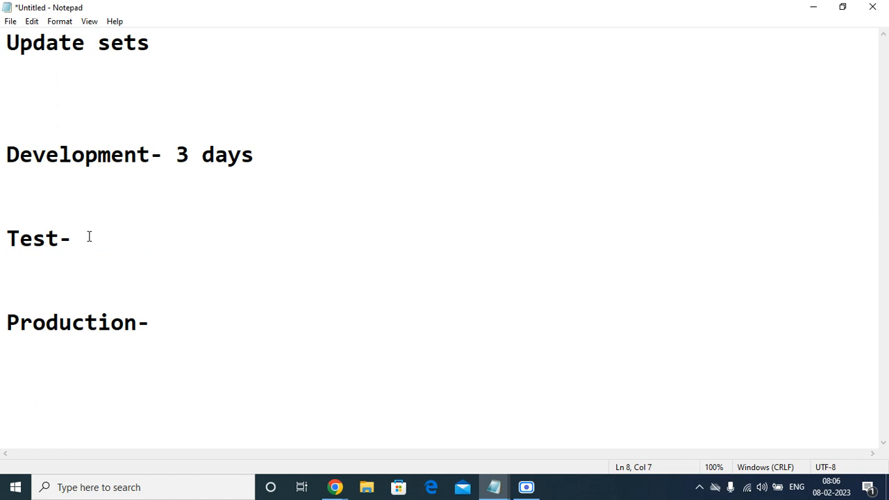
left_click(190, 325)
Minimize Notepad, ignore the infinity mirror warning in Google Meet, and switch to the ServiceNow instance
left_click(819, 9)
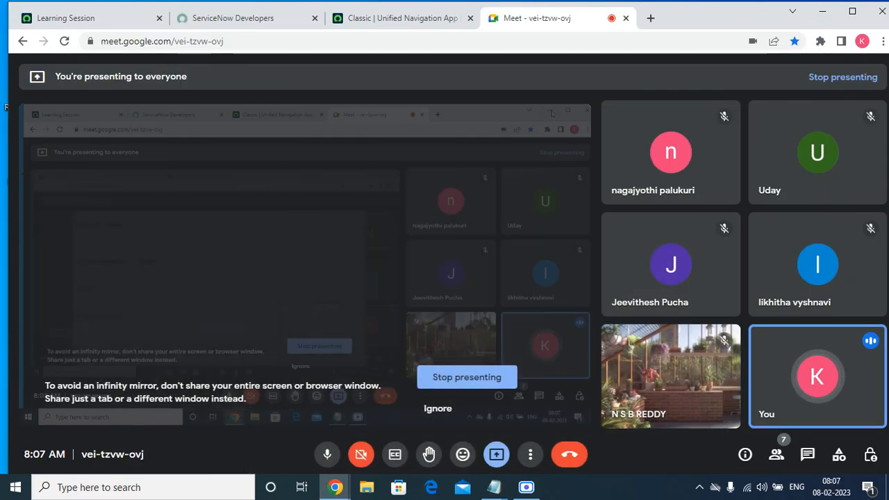
left_click(448, 408)
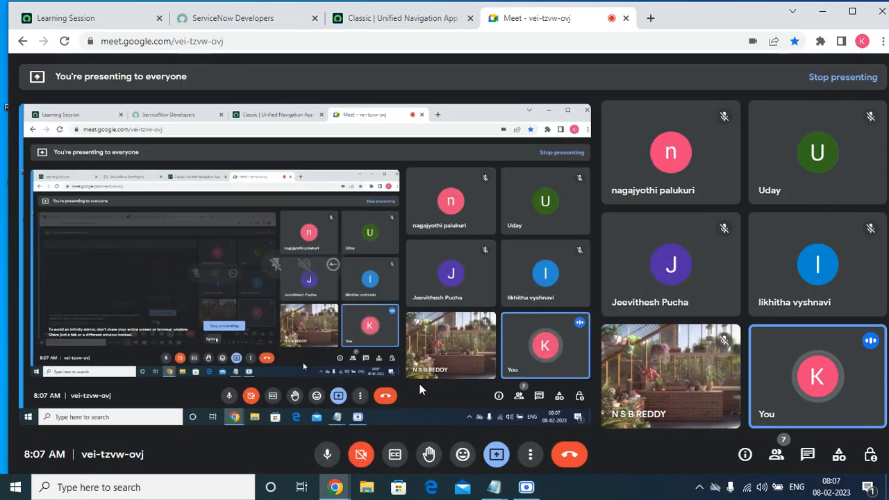
left_click(351, 18)
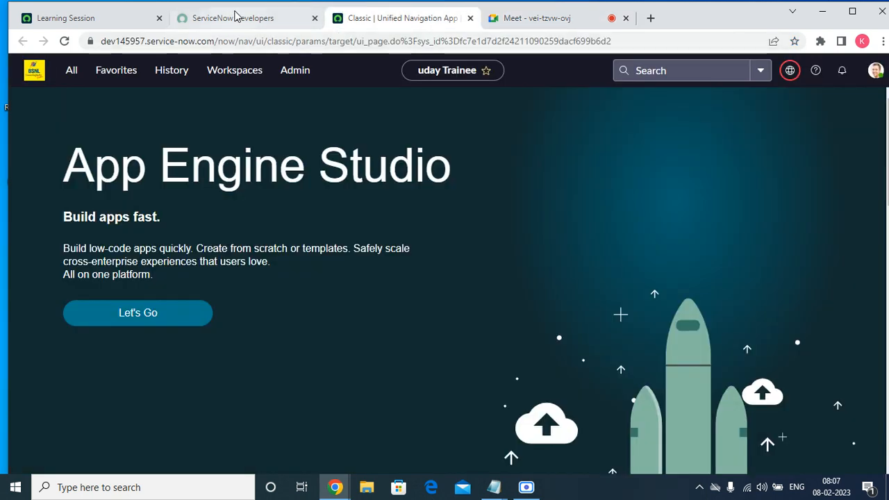
left_click(237, 18)
left_click(377, 20)
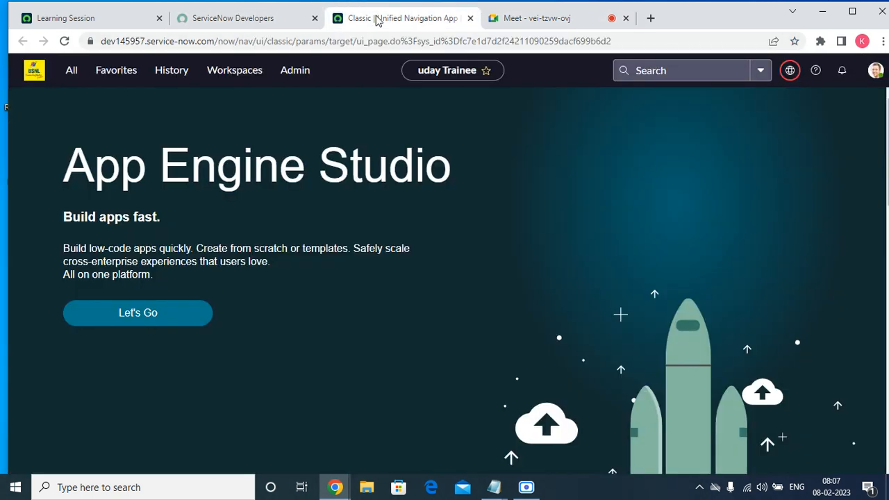
Filter the full application navigator by "update" and open Local Update Sets
left_click(126, 75)
left_click(125, 74)
left_click(73, 72)
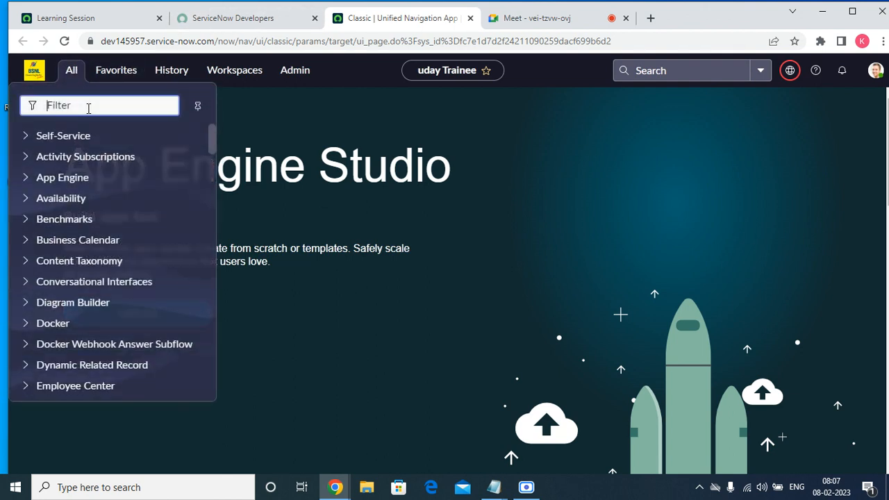
type("update")
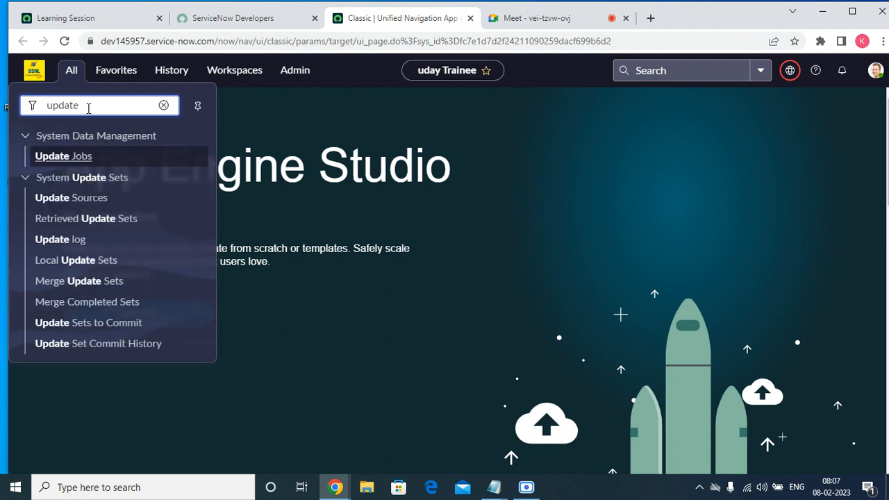
left_click(73, 269)
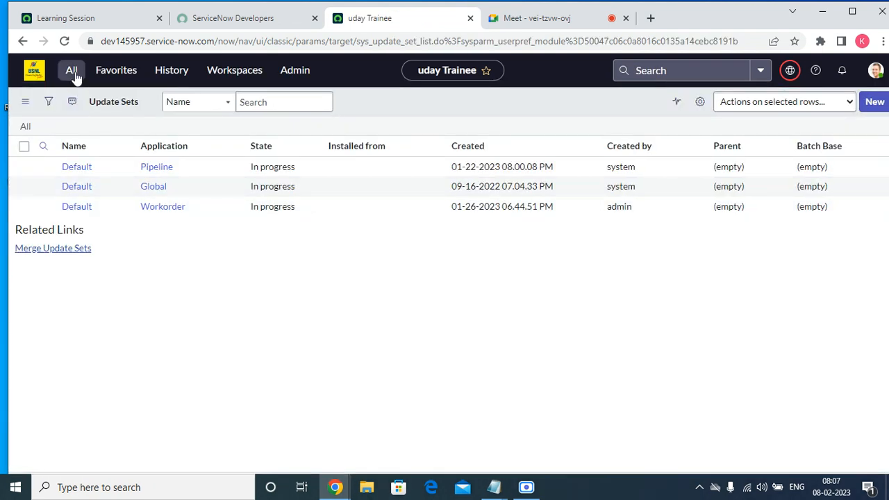
Add the Local Update Sets module to the favorites
left_click(74, 76)
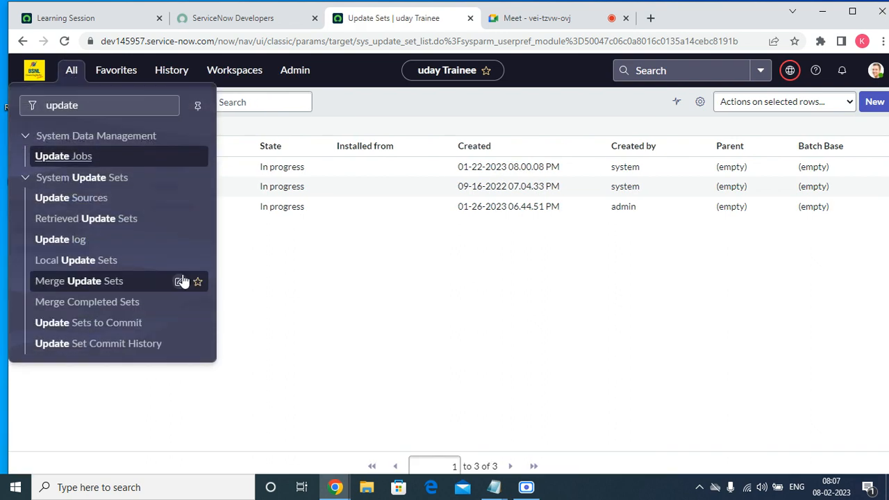
left_click(73, 72)
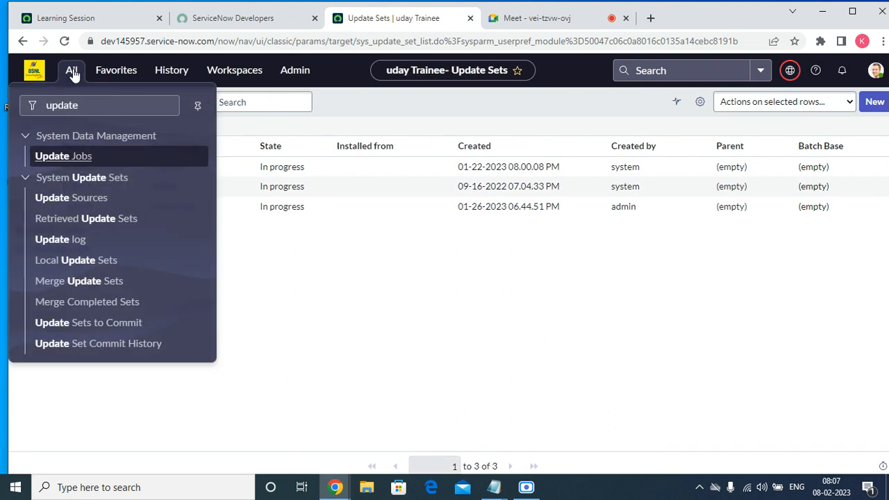
left_click(199, 263)
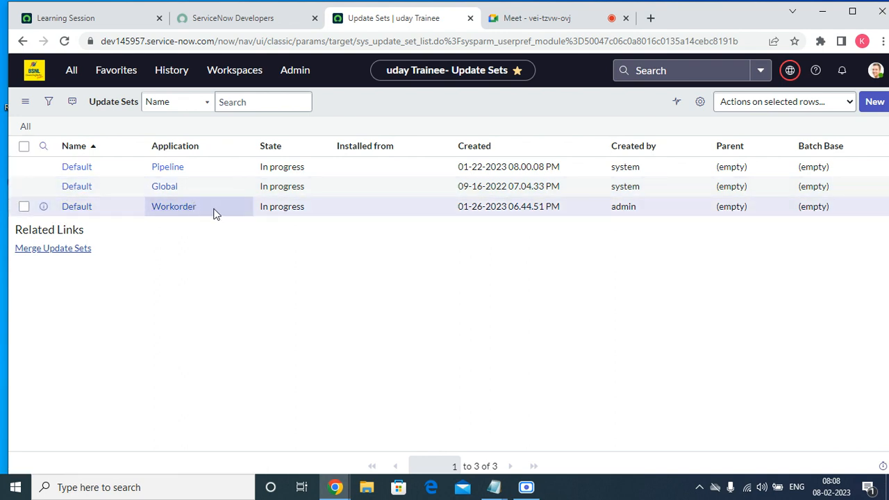
Examine the Default update sets of the Workorder and Global applications in the list
left_click_drag(214, 210, 119, 208)
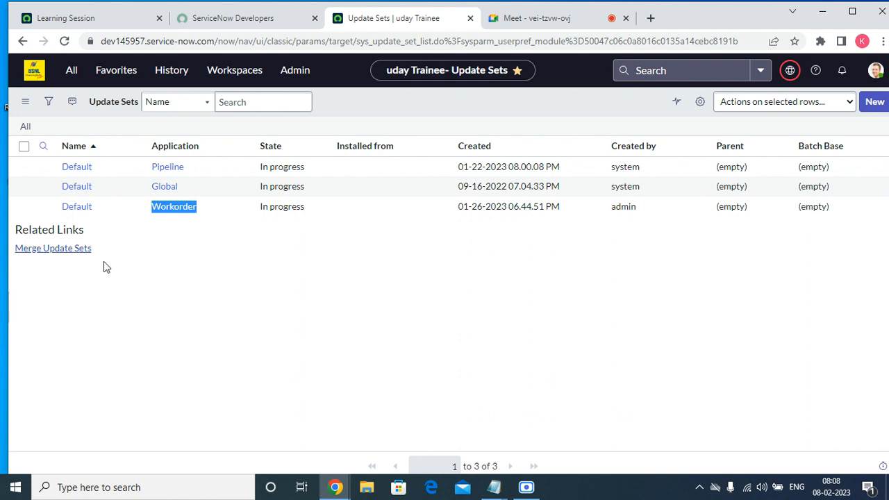
left_click(58, 176)
left_click_drag(58, 182, 268, 186)
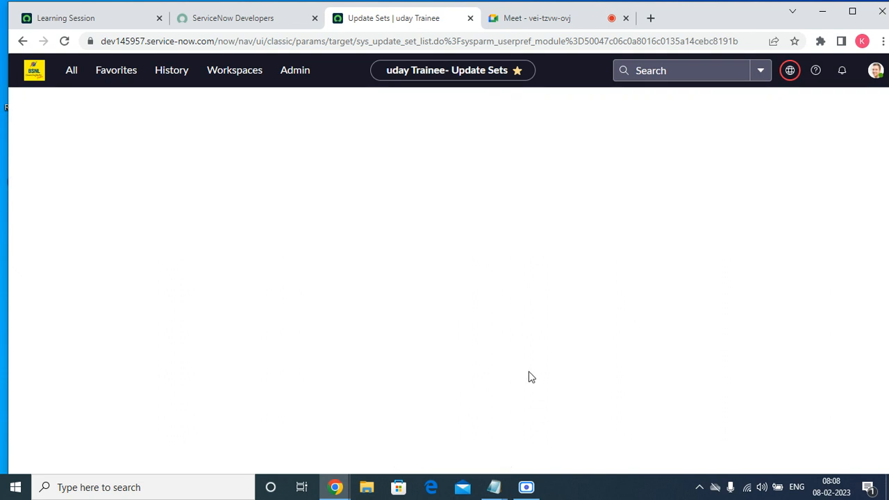
Replace the default name in a new Workorder update set record with "KR-08/02/2022-Inident changes"
left_click(279, 138)
triple_click(278, 140)
key("BackSpace")
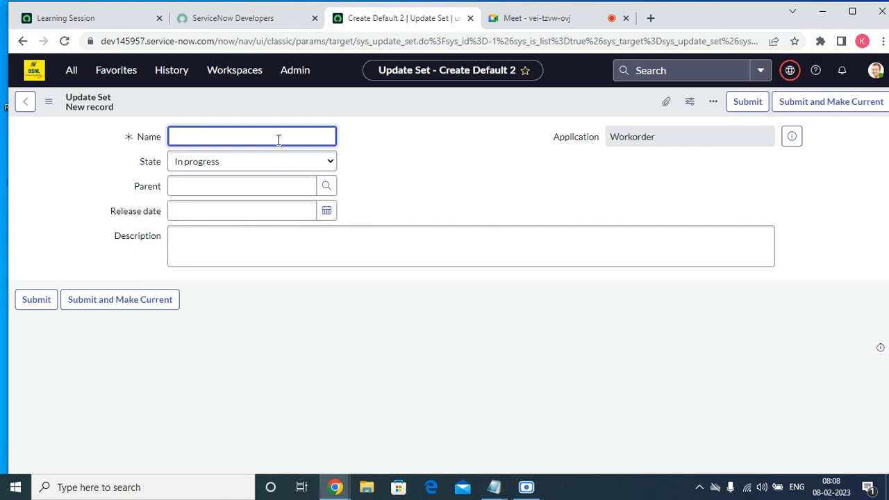
type("KR-02/")
key("BackSpace")
key("BackSpace")
key("BackSpace")
type("08/02/2022-Iniw")
key("BackSpace")
key("BackSpace")
type("ident hange s")
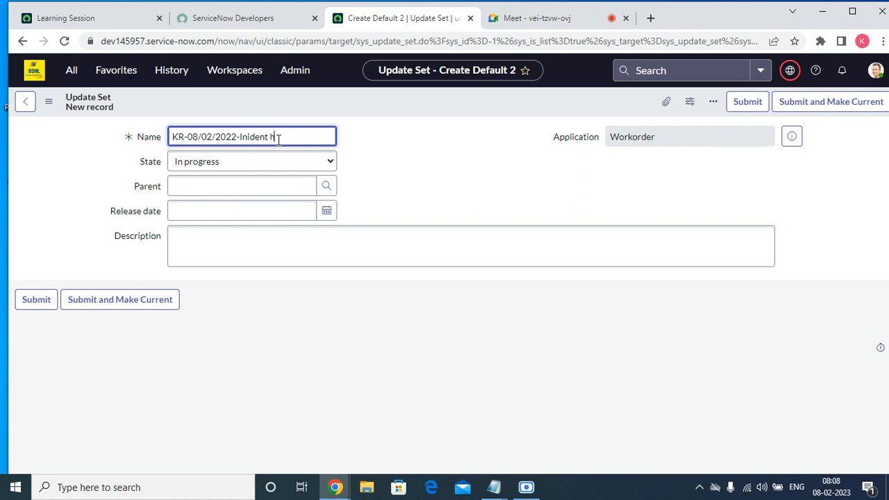
key("BackSpace")
key("BackSpace")
key("BackSpace")
key("BackSpace")
key("BackSpace")
type("changes")
Review the State options and the Parent and Release date fields, keeping the state In progress
left_click(280, 162)
left_click(280, 163)
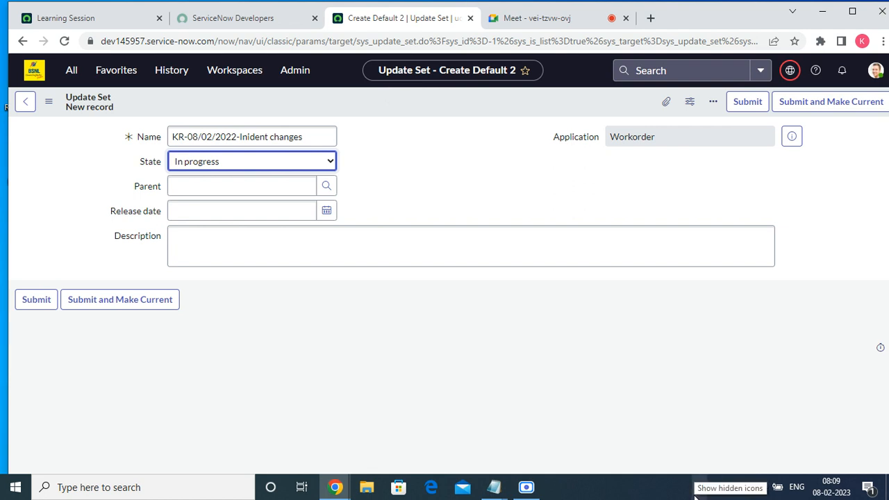
left_click(240, 167)
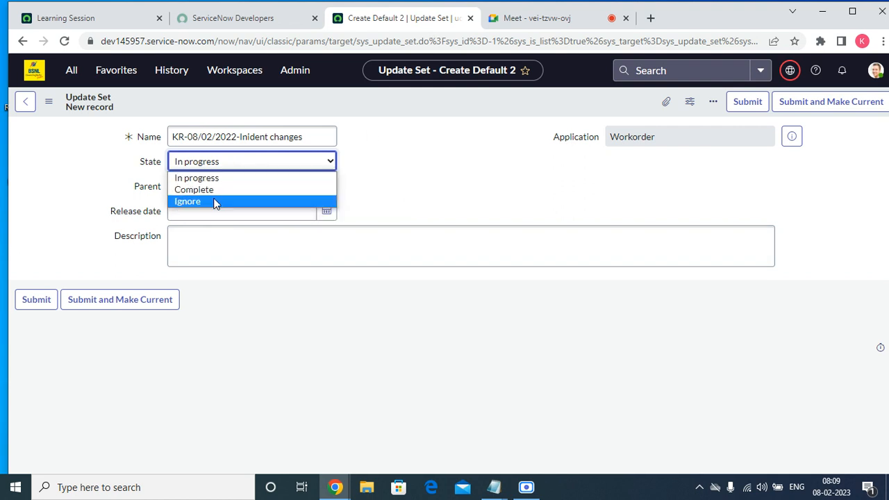
left_click(214, 179)
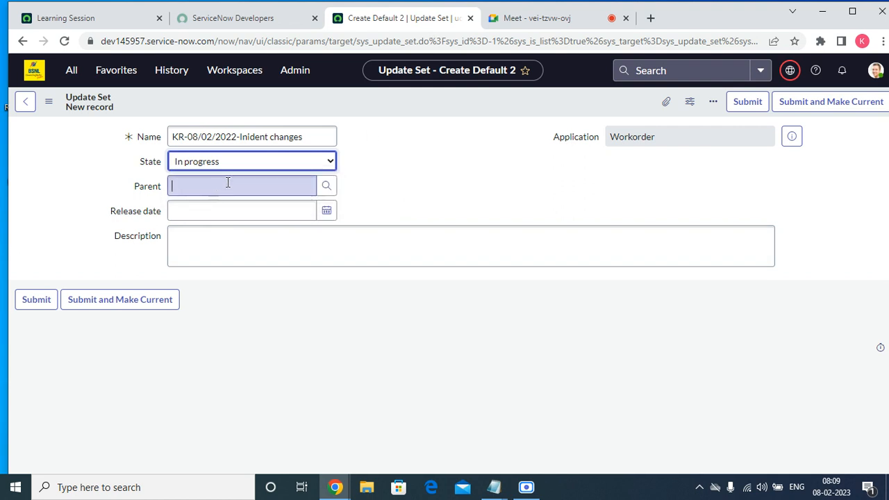
left_click(277, 184)
left_click(421, 170)
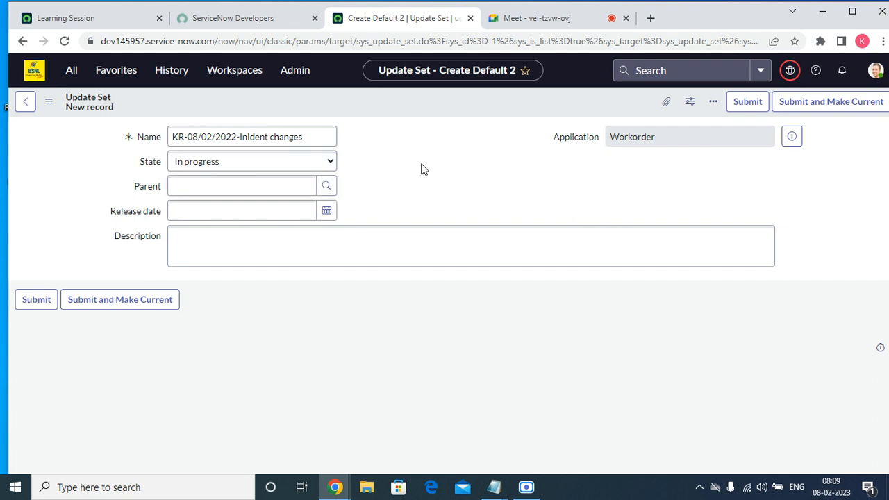
left_click(282, 211)
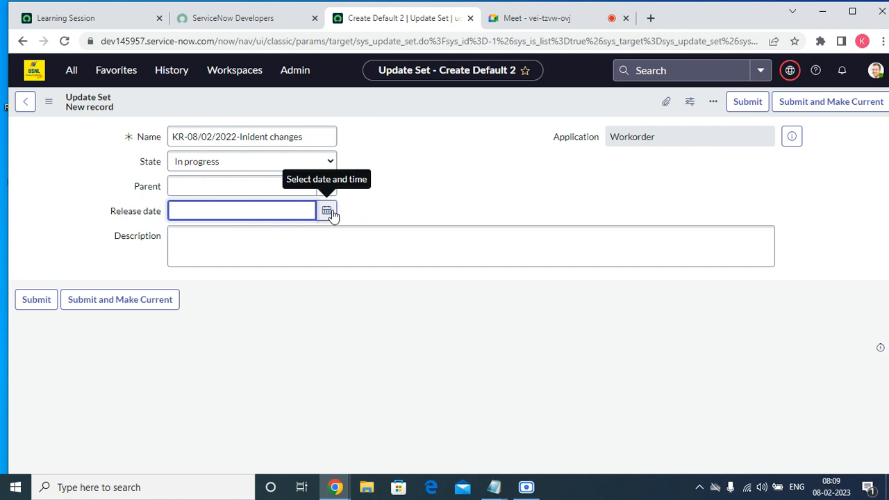
Enter "This update set will capture the below customization." in the description, followed by a blank line
left_click(182, 242)
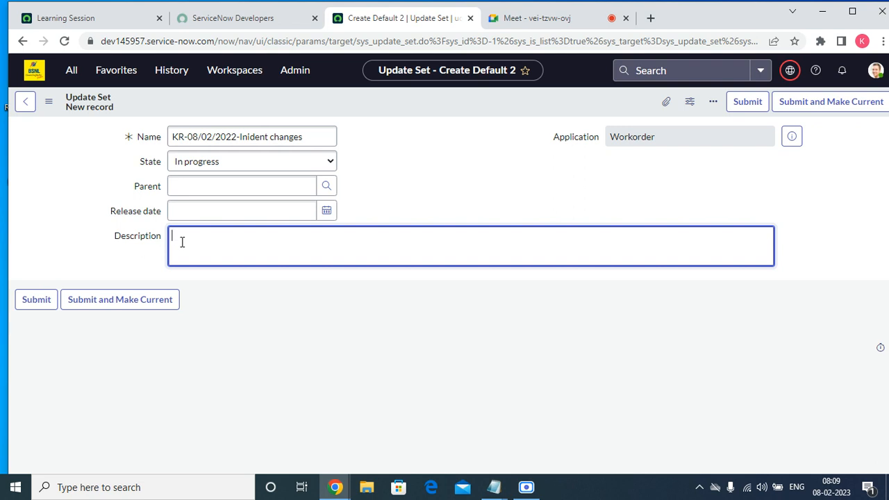
type("This update")
key("BackSpace")
key("BackSpace")
key("BackSpace")
key("BackSpace")
key("BackSpace")
type("pdate set will a")
type("p")
key("BackSpace")
key("BackSpace")
type("capture the")
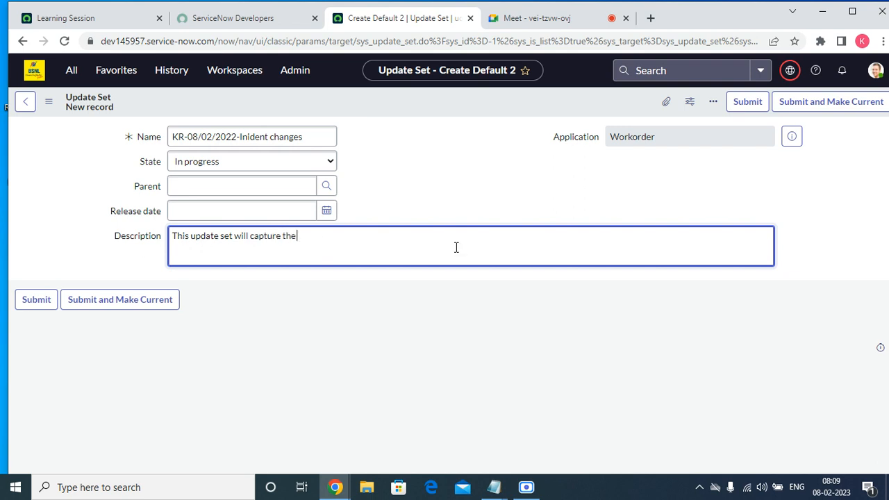
type(" fo")
key("BackSpace")
key("BackSpace")
key("BackSpace")
type("below")
type(" us")
key("BackSpace")
key("BackSpace")
type("cc")
key("BackSpace")
type("ustomizzation")
key("BackSpace")
key("BackSpace")
key("BackSpace")
key("BackSpace")
key("BackSpace")
type("ation")
key("Return")
Add the line "Incident form changes, Caregory and sub category changes" to the description
type("Incin")
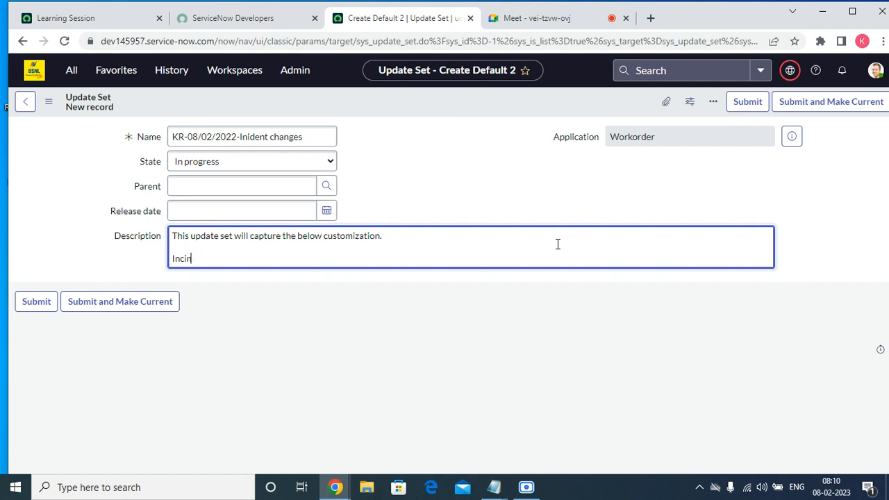
key("BackSpace")
type("dent form chae")
key("BackSpace")
type("nges and an")
key("BackSpace")
key("BackSpace")
key("BackSpace")
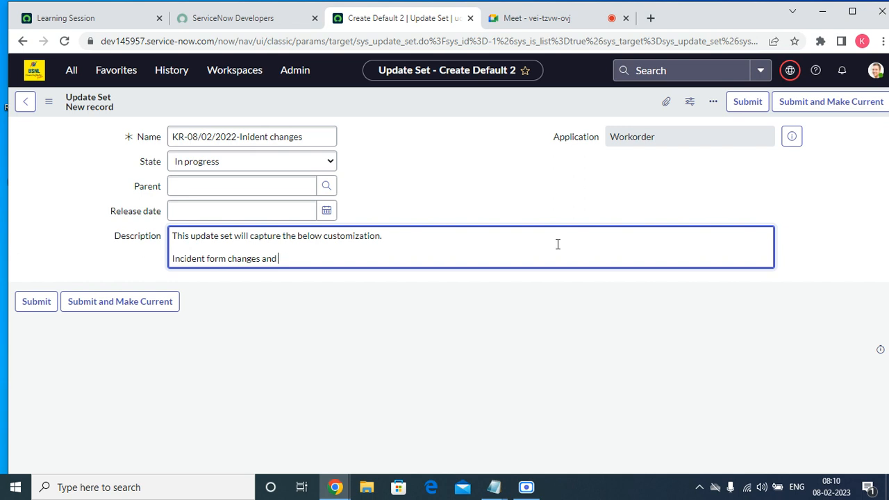
key("BackSpace")
key("BackSpace")
key("BackSpace")
key("BackSpace")
key("BackSpace")
type("s.")
type(" an")
key("BackSpace")
key("BackSpace")
key("BackSpace")
type("Caregory an")
key("BackSpace")
key("BackSpace")
type("and sub category chng")
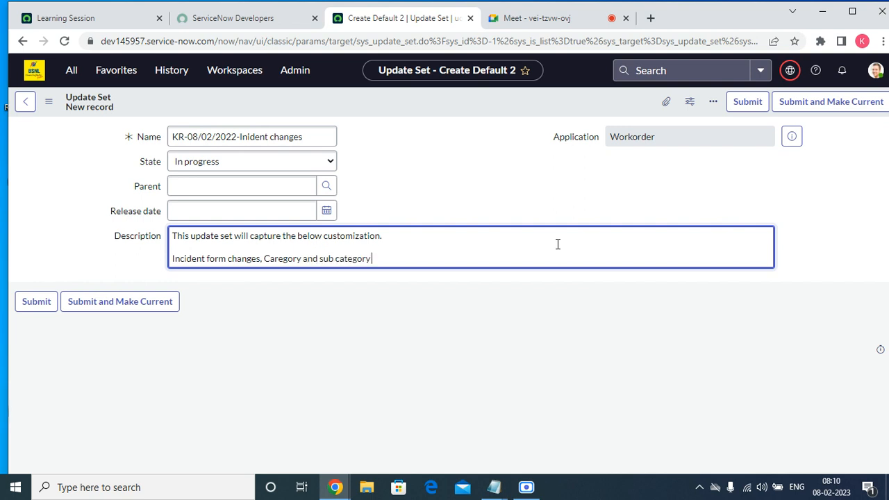
key("BackSpace")
key("BackSpace")
type("anges")
Copy the entire description text of the new update set
left_click(790, 71)
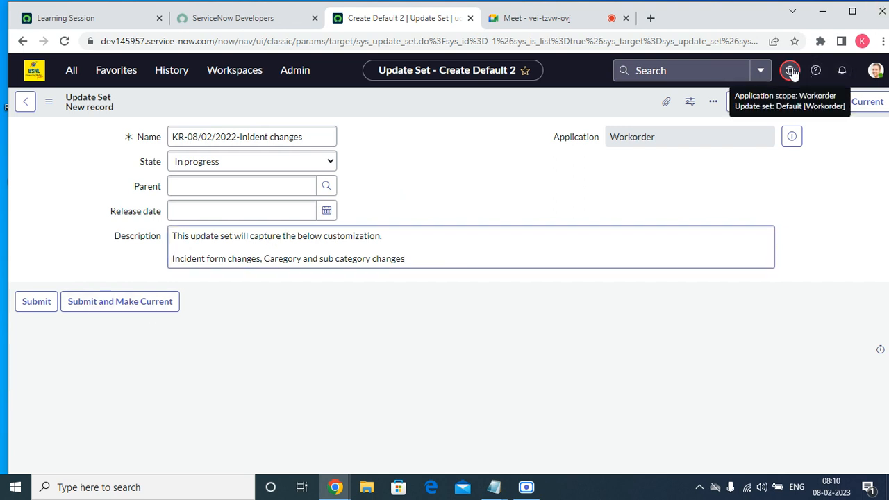
triple_click(427, 264)
left_click_drag(427, 265, 154, 236)
right_click(194, 243)
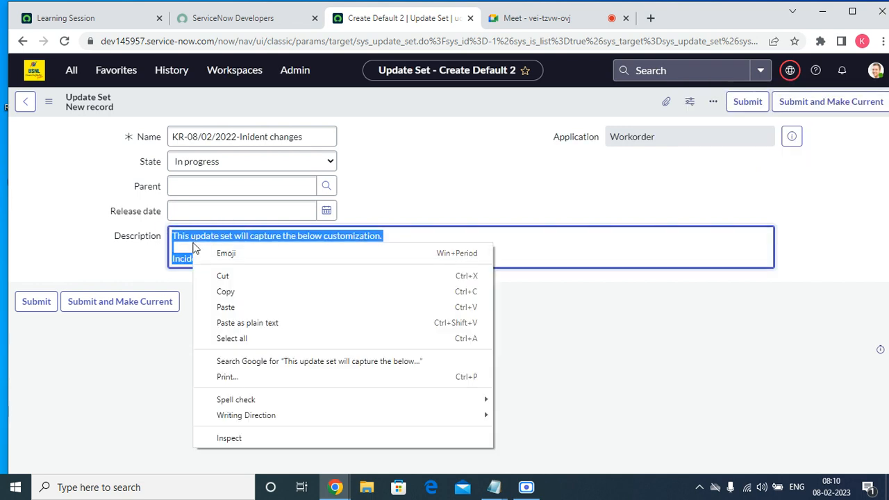
left_click(224, 292)
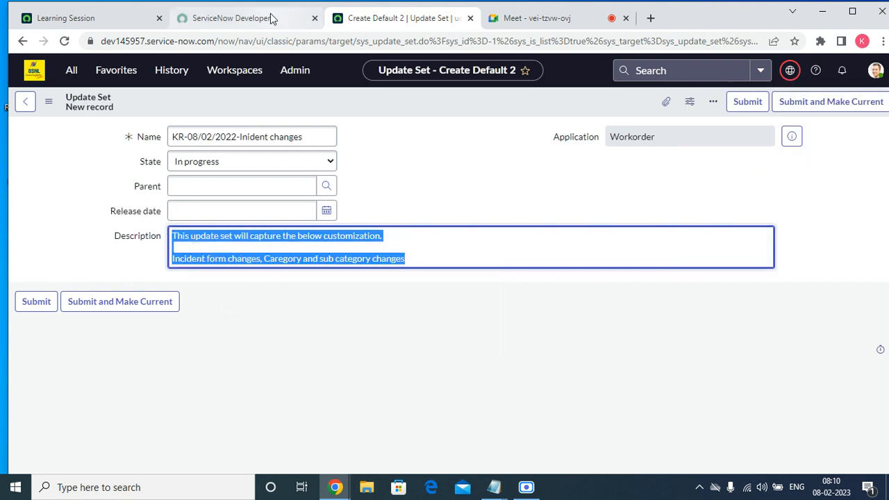
Switch to Google Meet, admit the waiting participant to the call, and return to the ServiceNow update set form
left_click(528, 18)
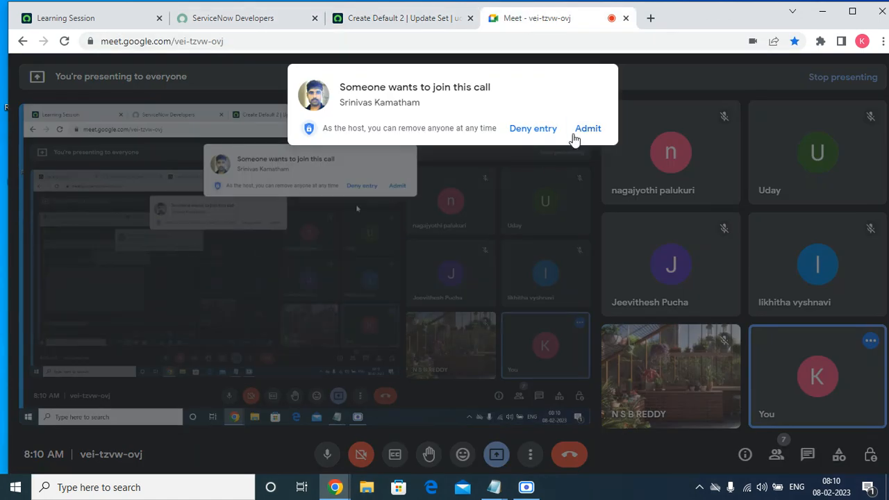
left_click(584, 130)
left_click(396, 21)
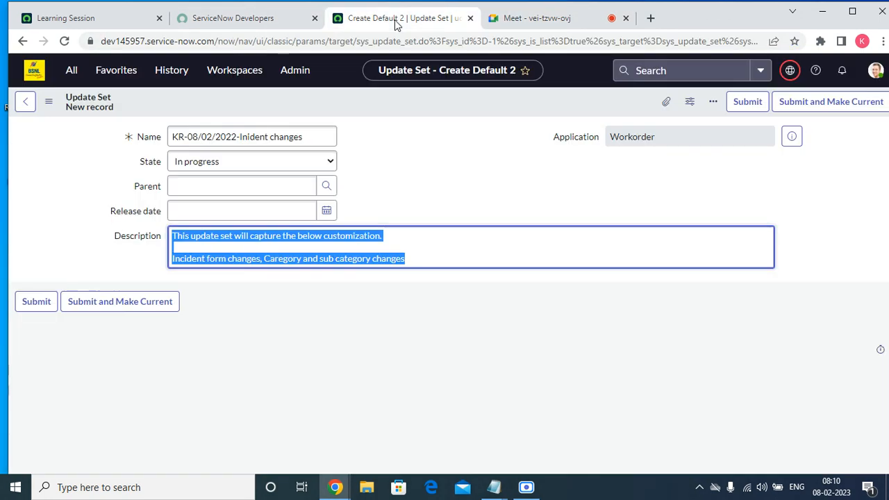
Change the application scope from Workorder to Global and reload the form, discarding the unsaved entries
left_click(790, 70)
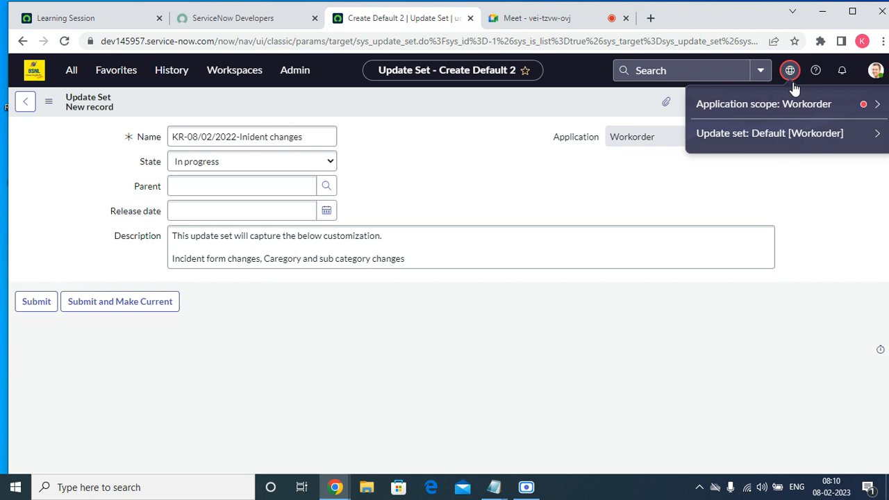
left_click(879, 106)
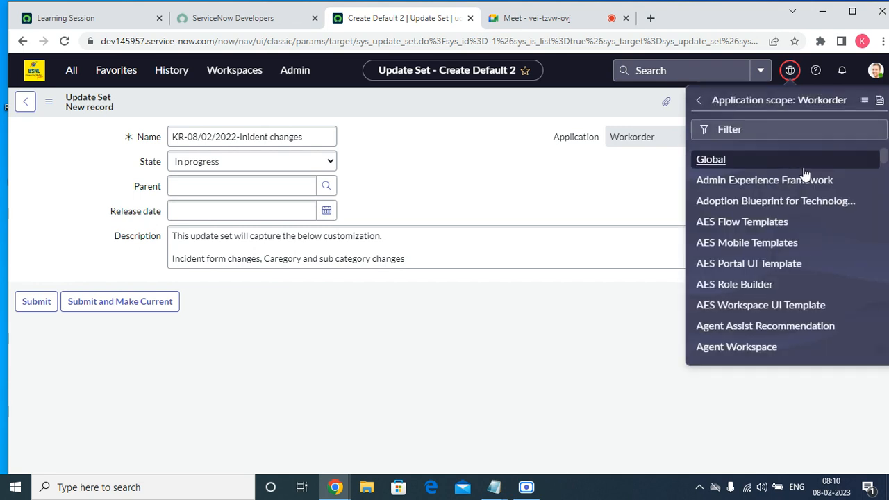
left_click(714, 160)
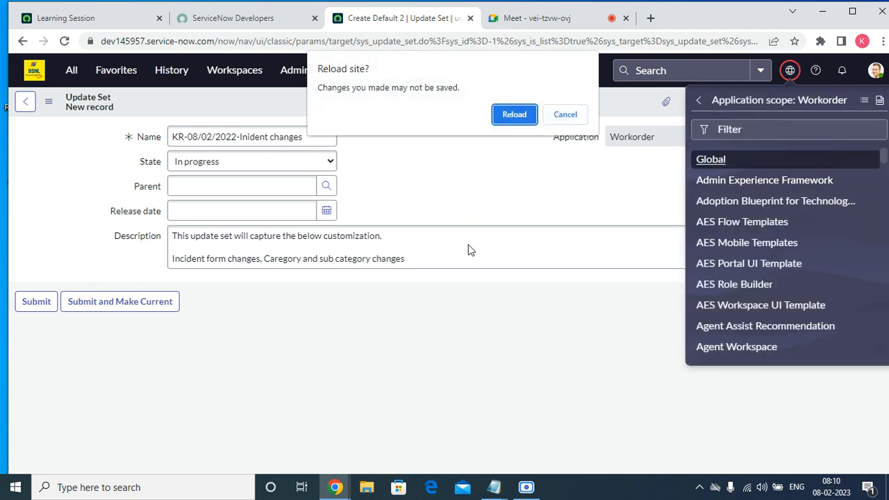
left_click(506, 117)
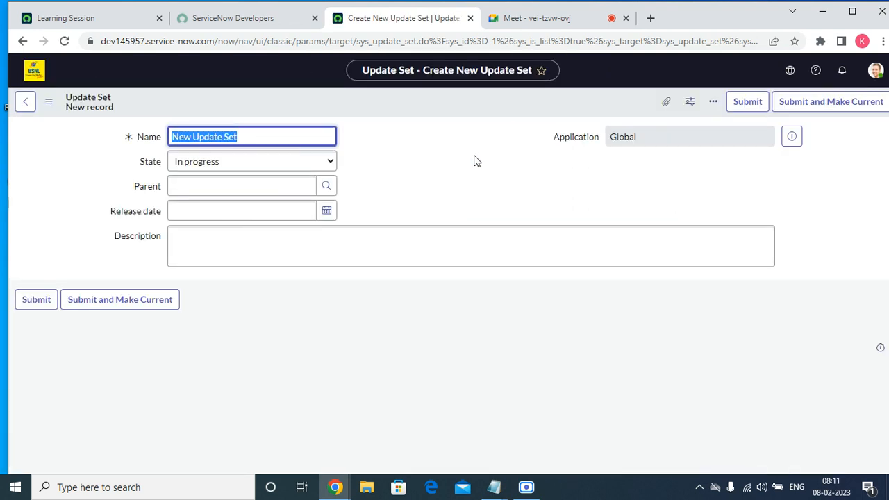
Submit the Global update set with the copied description and the name "KR-08/02/2022-Incident form changes"
right_click(219, 248)
left_click(253, 349)
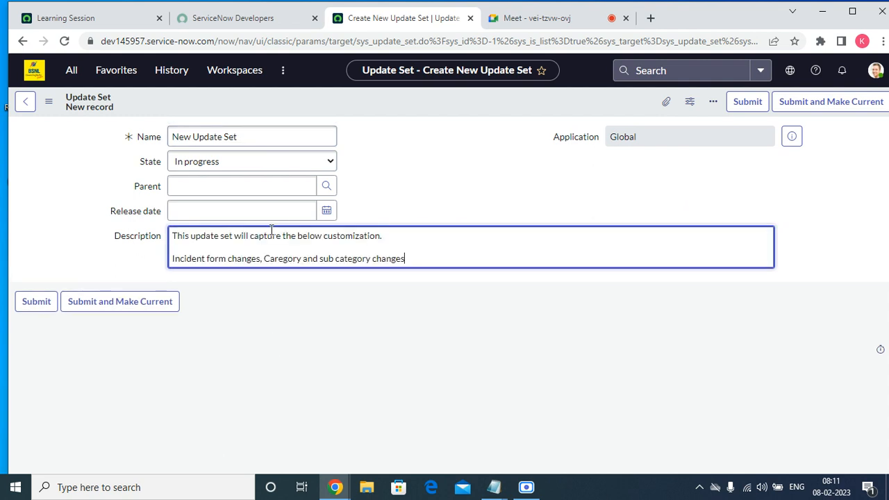
left_click(255, 133)
key("ctrl+a")
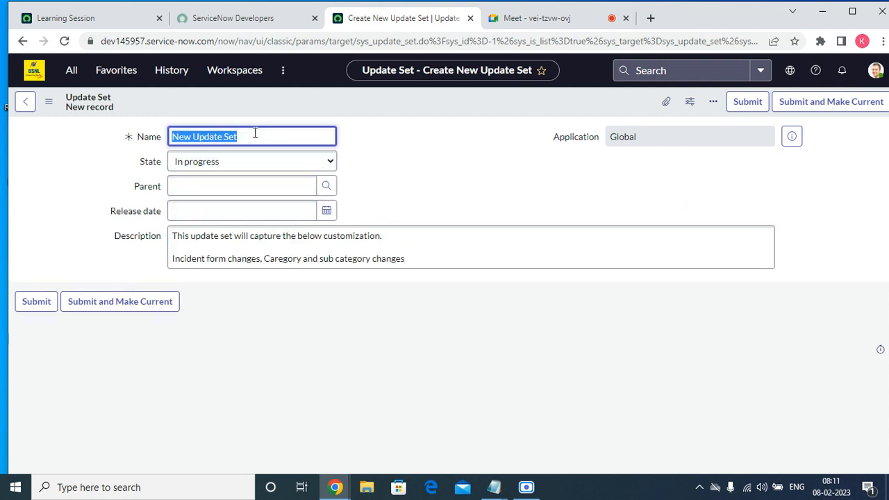
type("K")
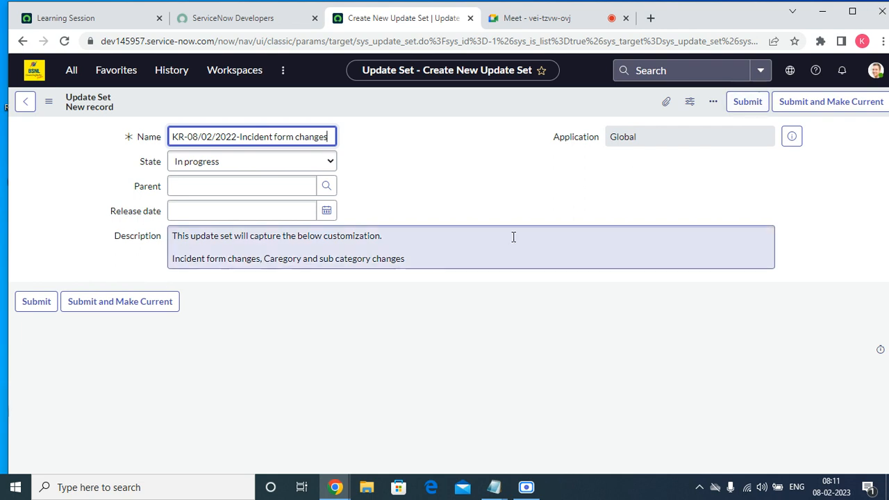
left_click(32, 307)
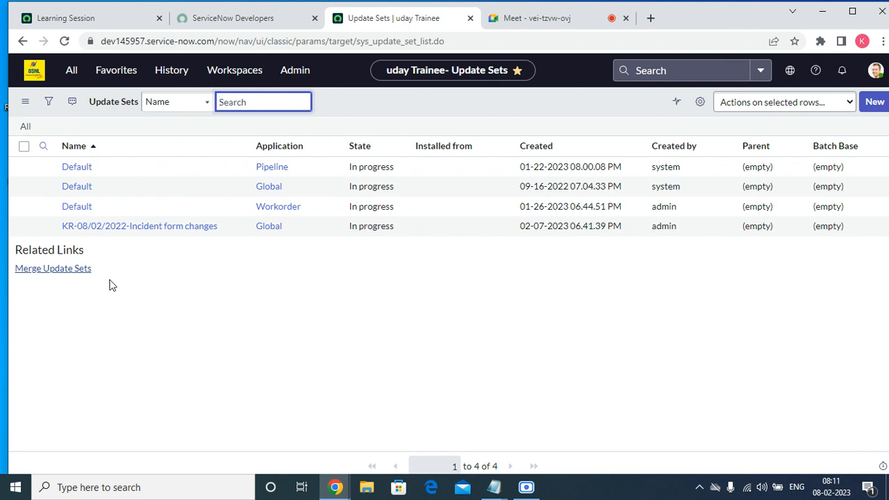
Make the KR-08/02/2022-Incident form changes update set the current set and reload its form
left_click(174, 229)
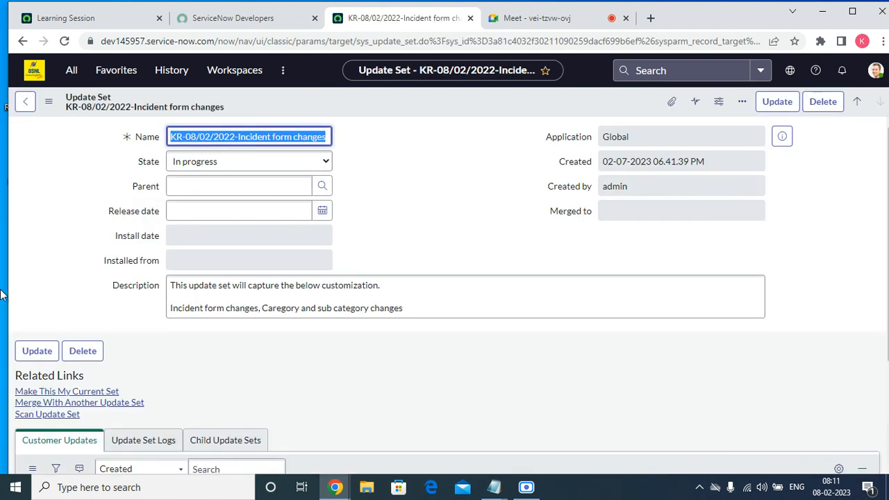
left_click(51, 395)
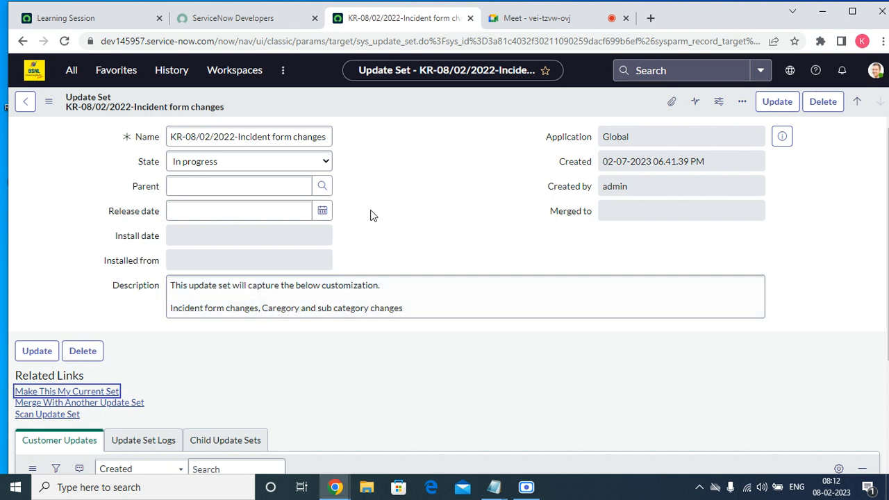
right_click(402, 105)
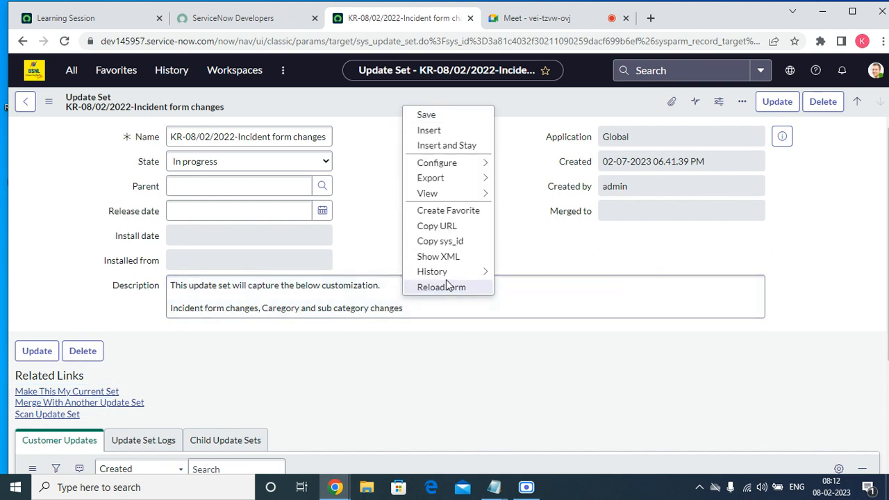
left_click(442, 287)
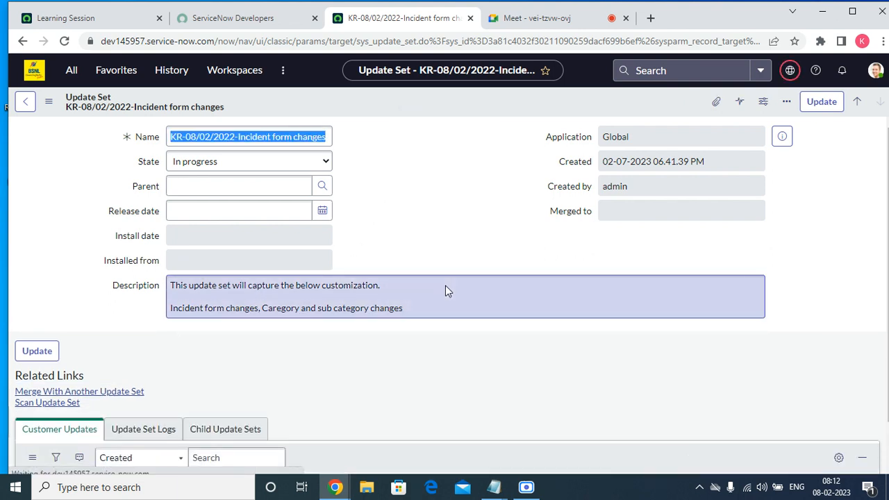
Open the local update sets list from the favorites, followed by the open incidents list
left_click(119, 70)
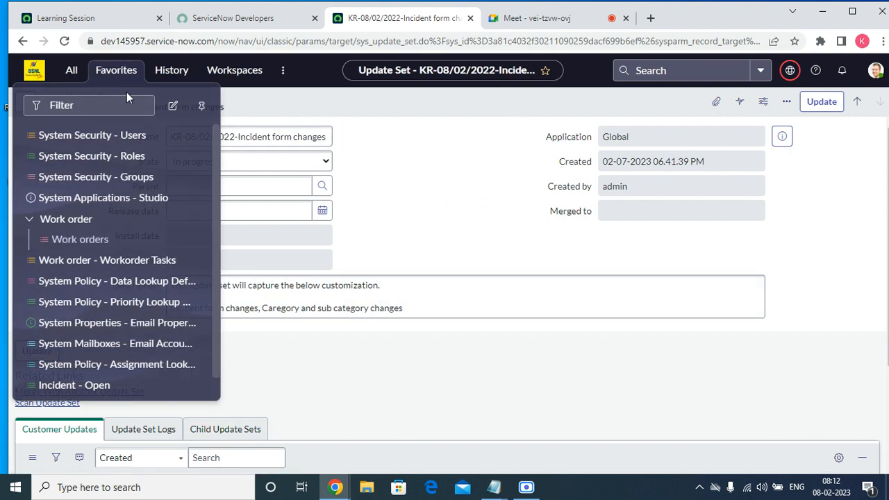
scroll(119, 248, "down", 1)
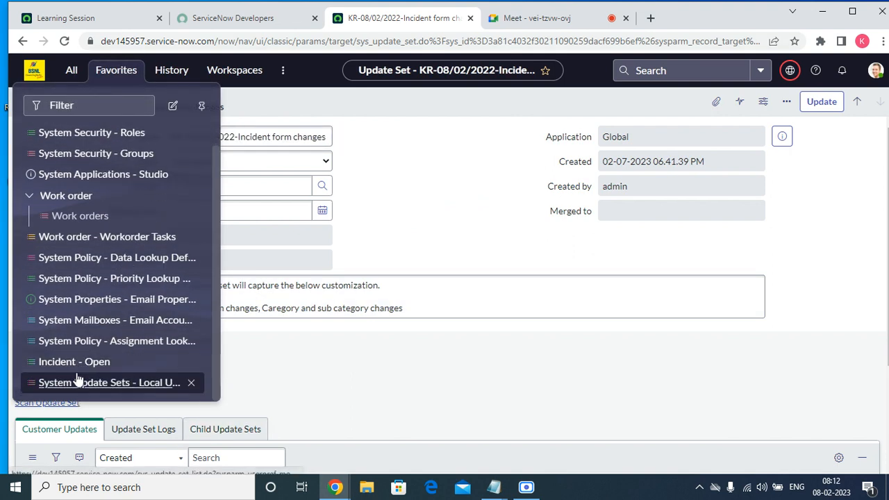
left_click(90, 384)
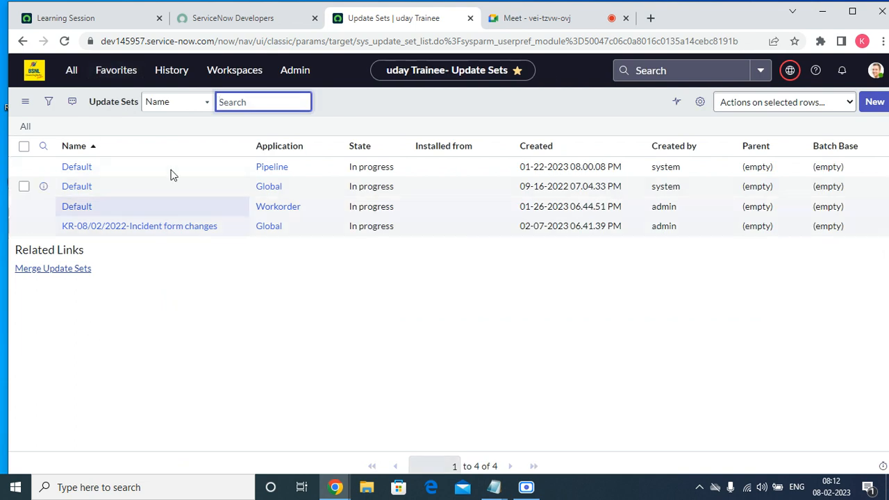
left_click(132, 76)
left_click(90, 362)
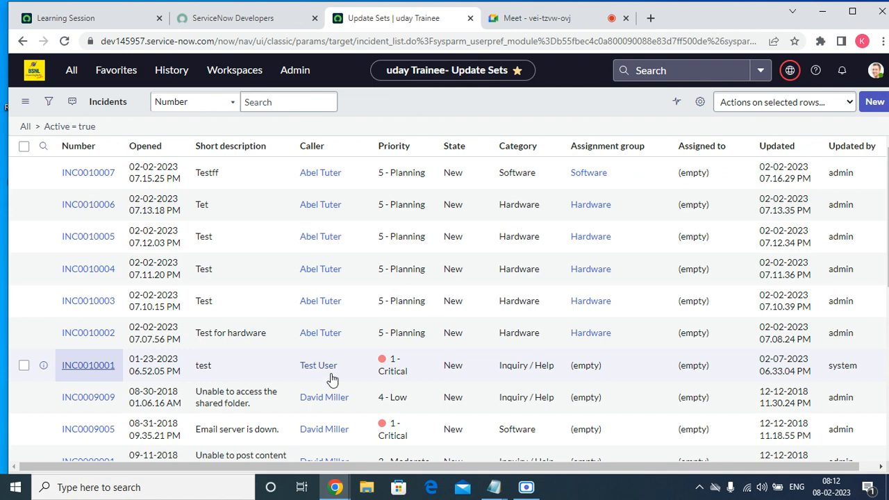
Switch to Google Meet, mute the microphone while pausing and resuming the screen recording, unmute it, and return to the incidents list
left_click(535, 18)
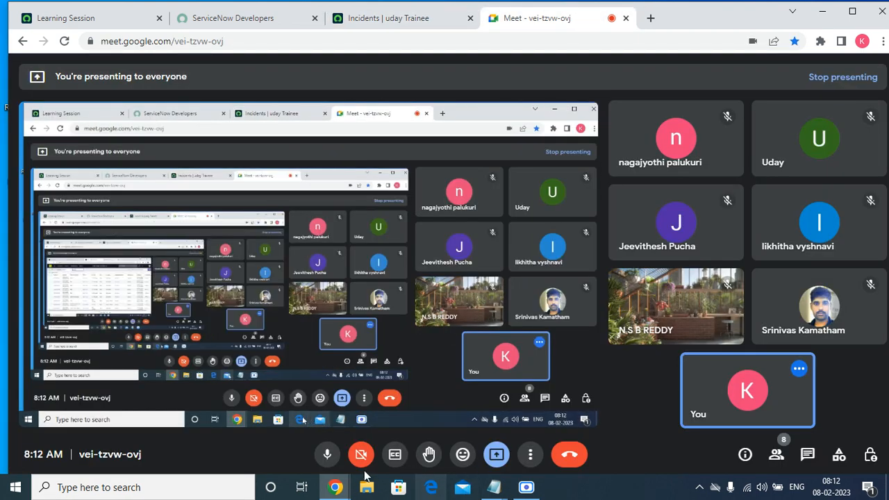
left_click(371, 19)
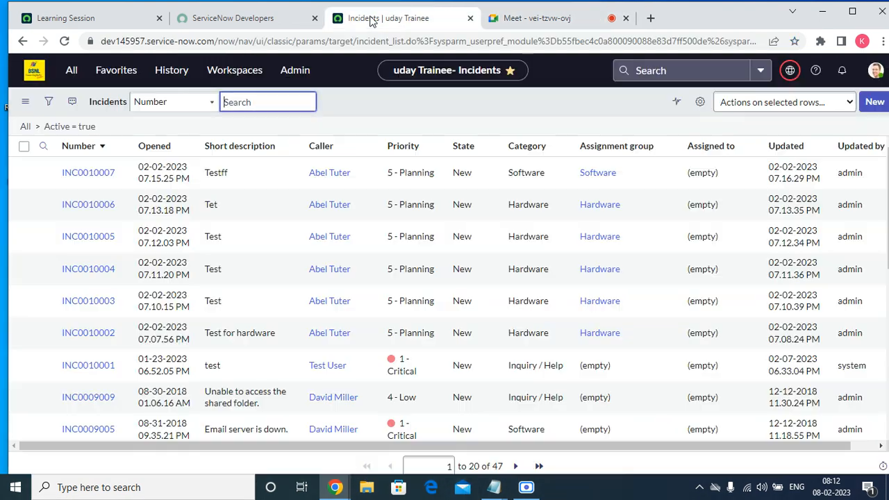
left_click(530, 18)
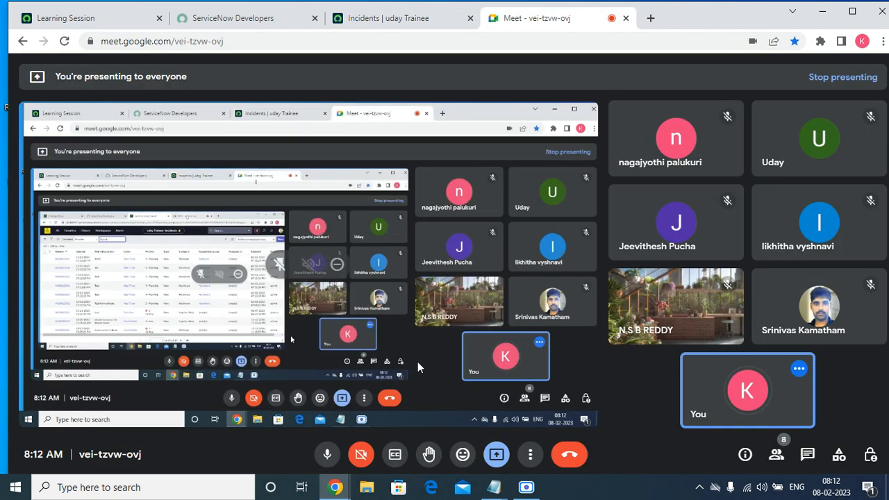
left_click(328, 455)
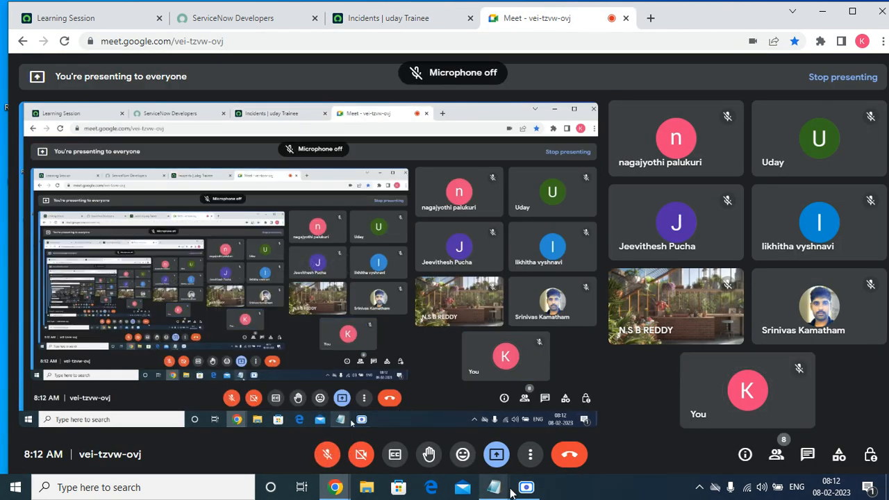
left_click(527, 487)
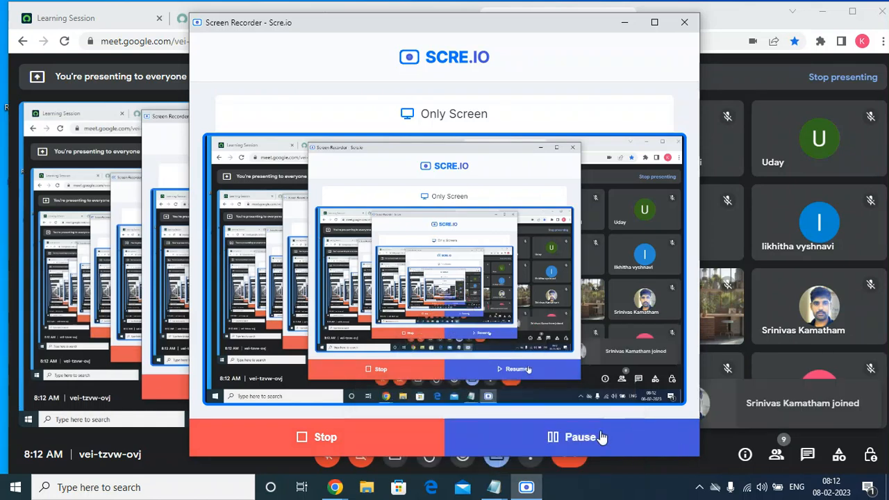
left_click(624, 22)
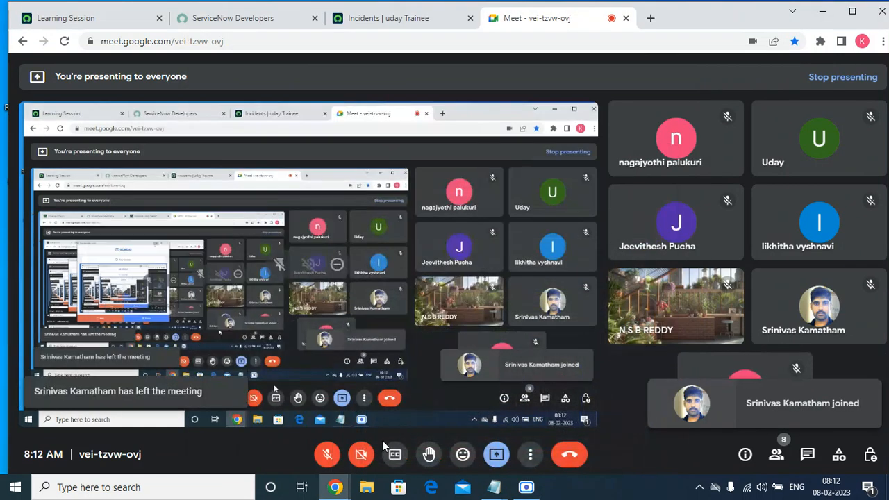
left_click(328, 454)
left_click(379, 18)
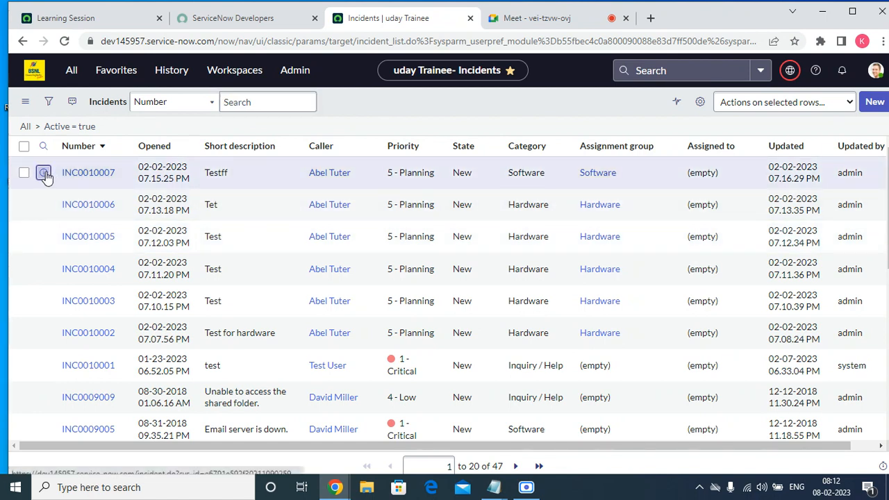
Open incident INC0010007 in a new browser tab and switch to it
right_click(45, 176)
left_click(95, 181)
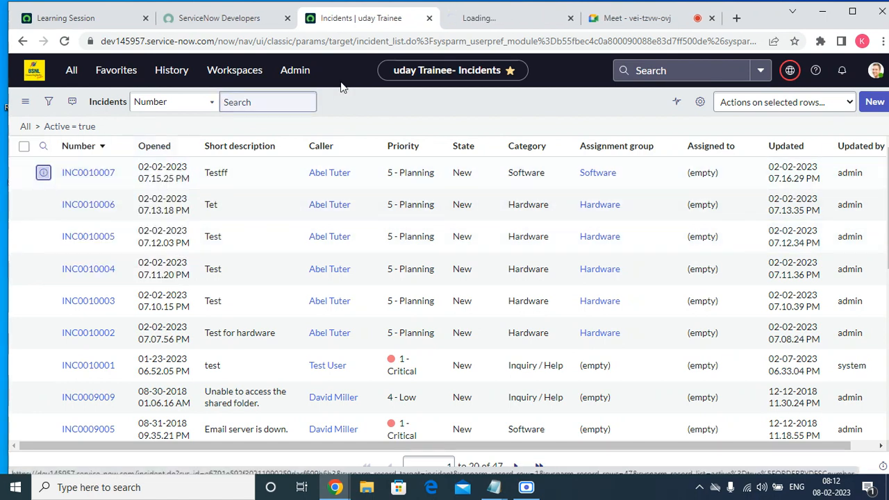
left_click(500, 21)
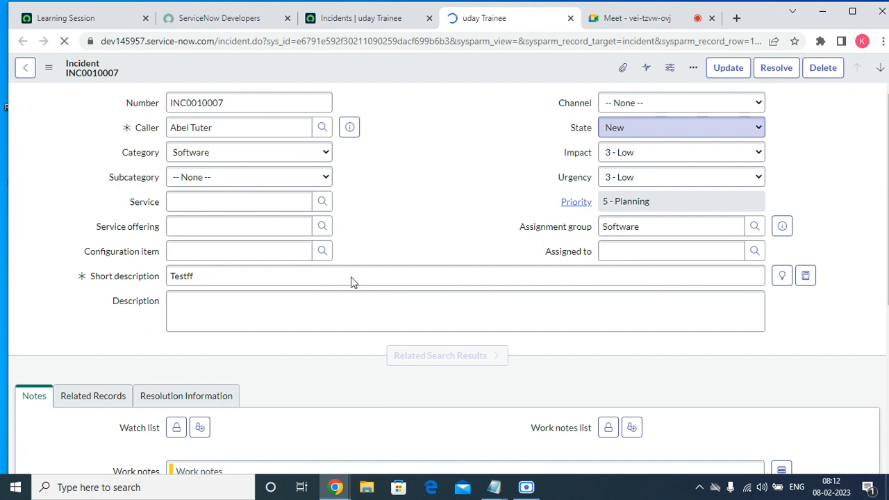
Maximize the browser window and close the Login Notepad window
key("super+Right")
left_click_drag(422, 473, 572, 473)
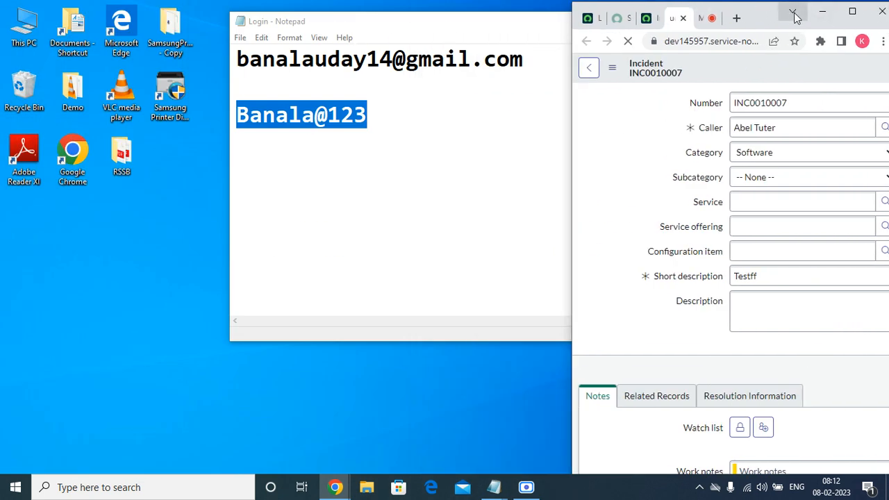
left_click(853, 11)
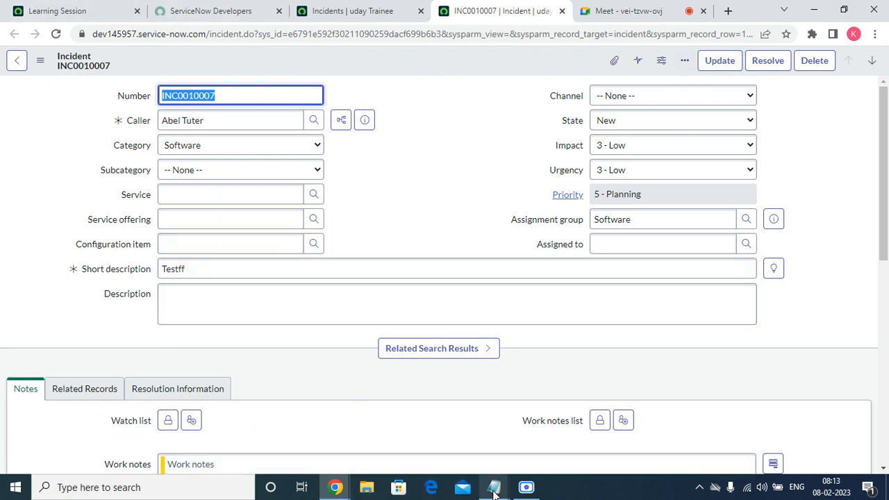
mouse_move(495, 492)
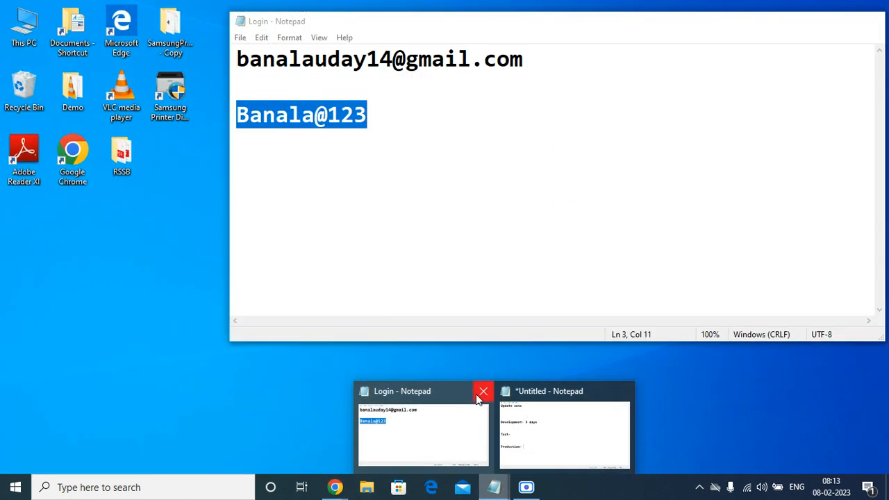
left_click(483, 393)
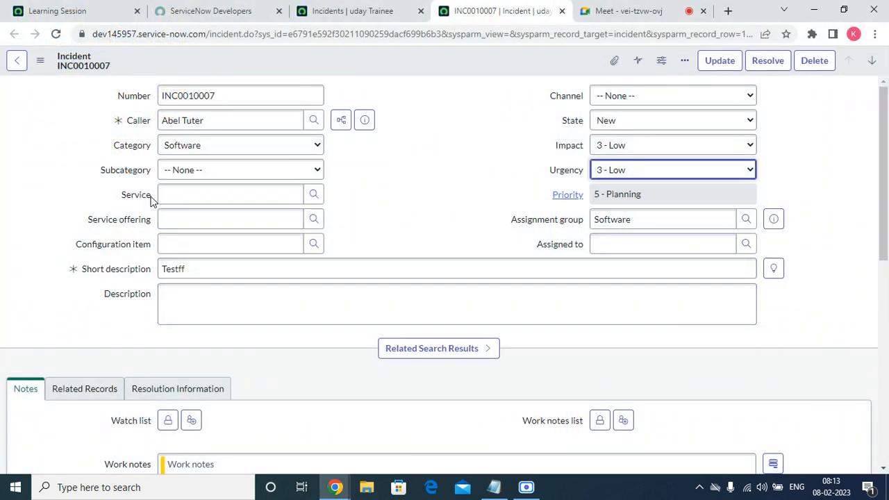
Remove the Service, Service offering and Configuration item fields from the Incident form layout
left_click(155, 200)
left_click_drag(88, 219, 138, 249)
left_click(68, 247)
left_click(138, 250)
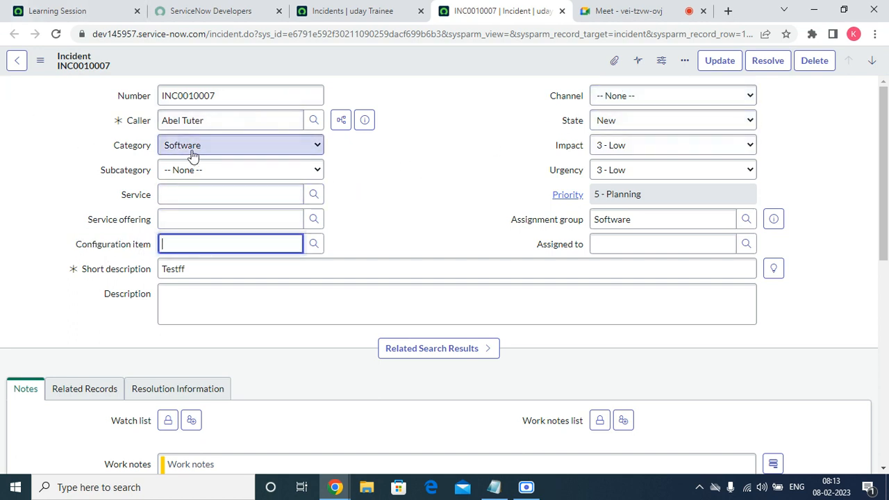
right_click(349, 64)
mouse_move(413, 261)
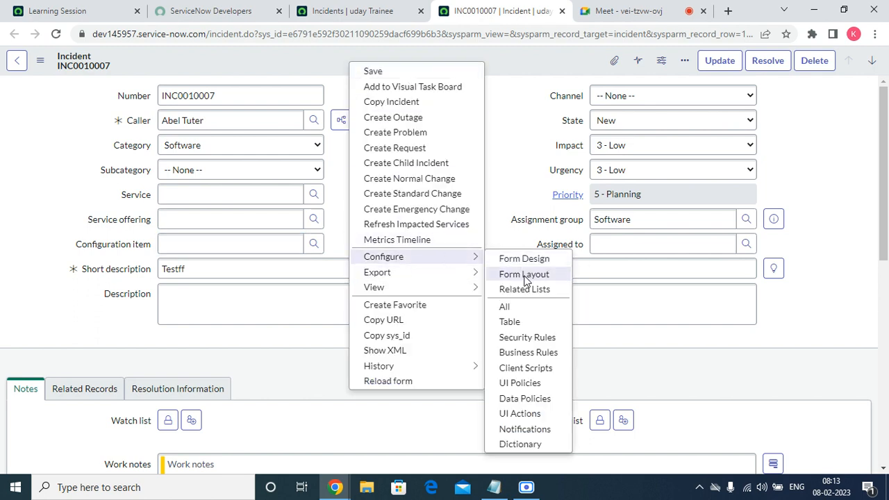
left_click(524, 275)
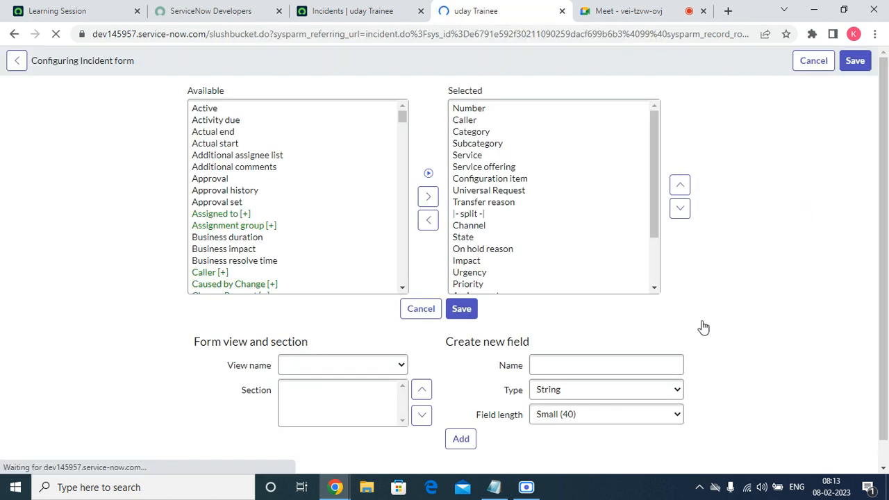
double_click(478, 155)
double_click(478, 157)
double_click(478, 157)
left_click(478, 159)
Move the Channel field directly below Subcategory in the form layout and save the layout
left_click(481, 191)
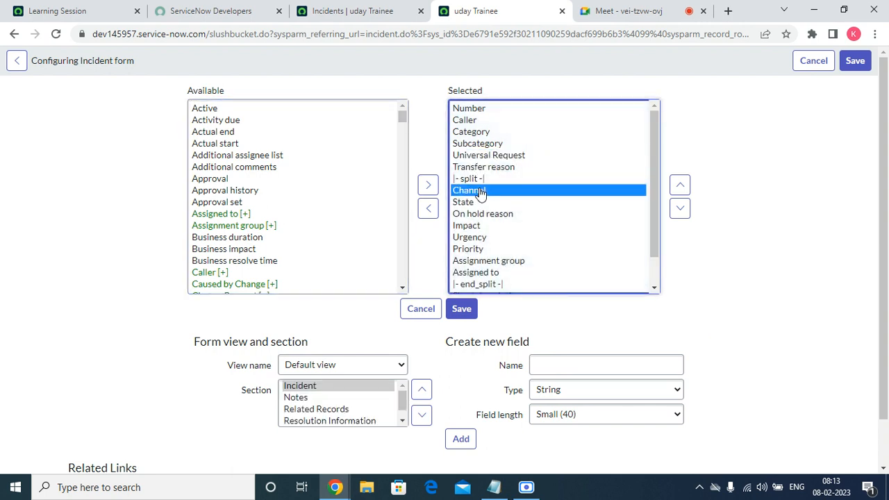
left_click(680, 185)
left_click(680, 184)
left_click(681, 185)
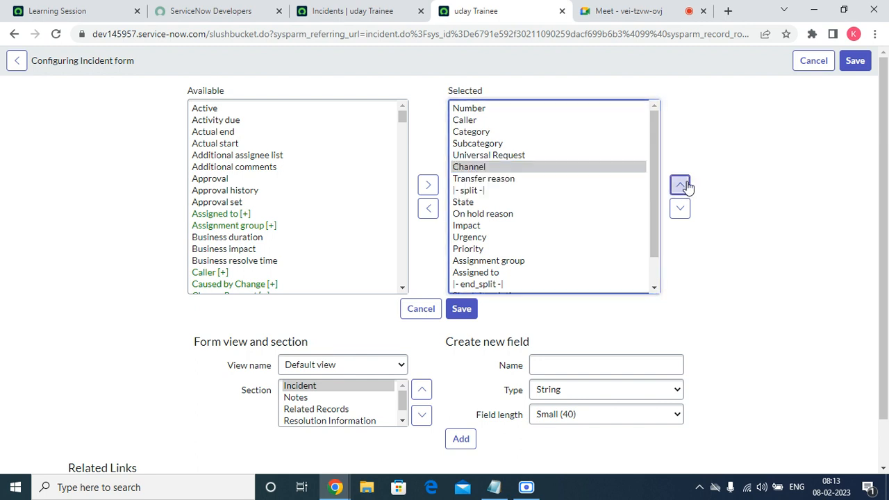
left_click(462, 310)
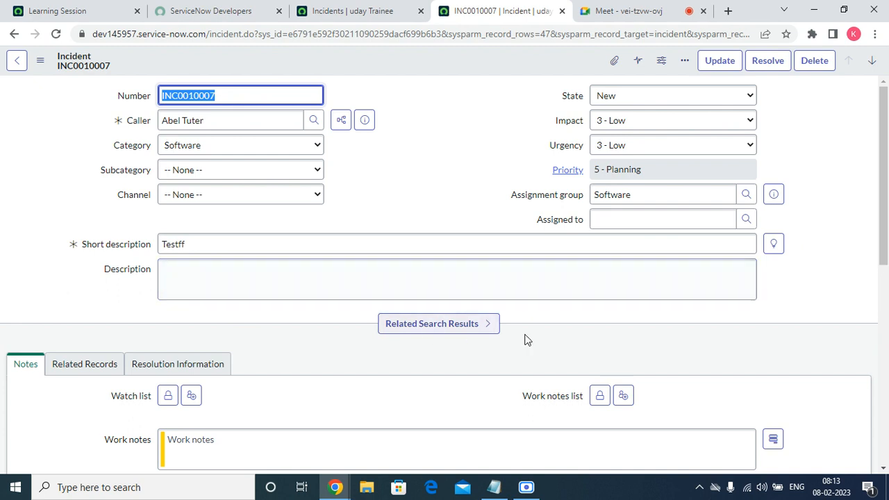
Open the dictionary entry of the incident's Category field and display its list of choices
left_click(194, 149)
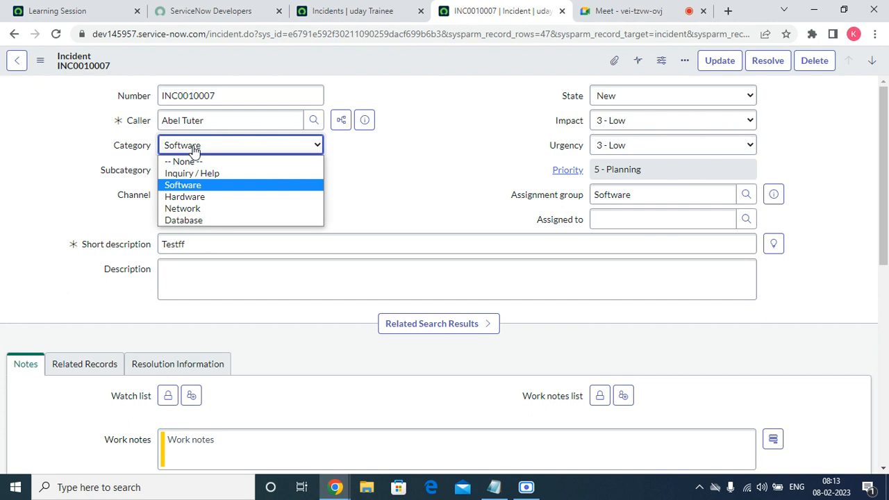
left_click(420, 171)
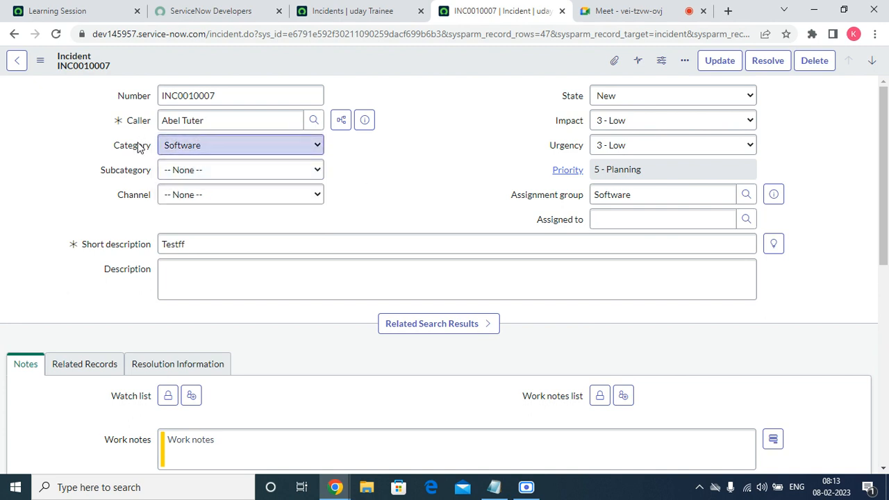
right_click(152, 160)
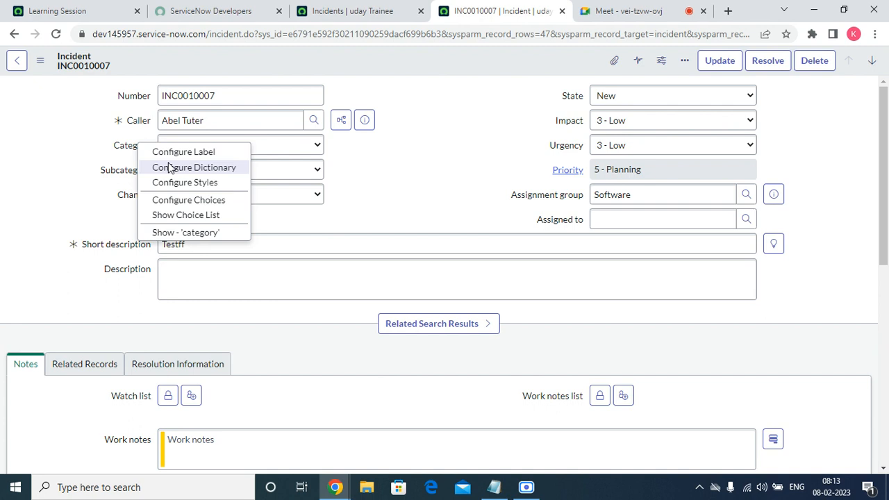
left_click(169, 167)
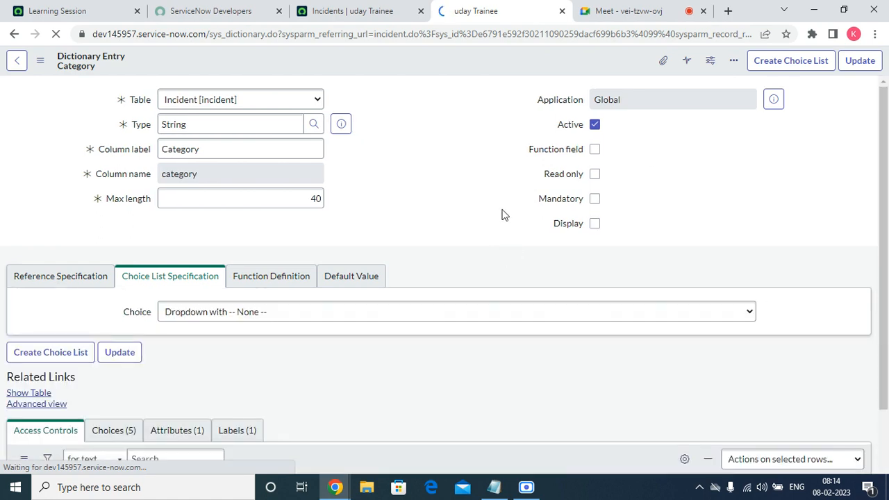
scroll(448, 319, "down", 3)
left_click(109, 267)
scroll(585, 245, "down", 2)
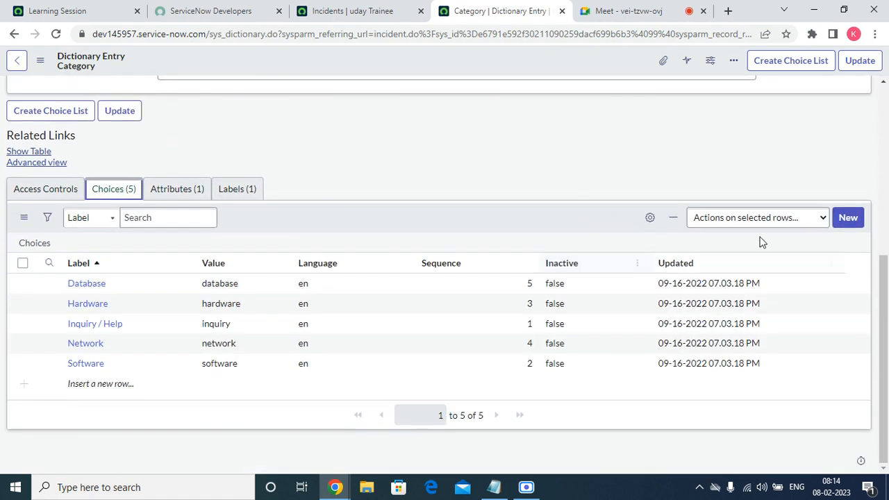
Create a Category choice labelled "Cloud Infra" with value "cloudinfra" and sequence 600, copy the value, and submit the record
left_click(844, 220)
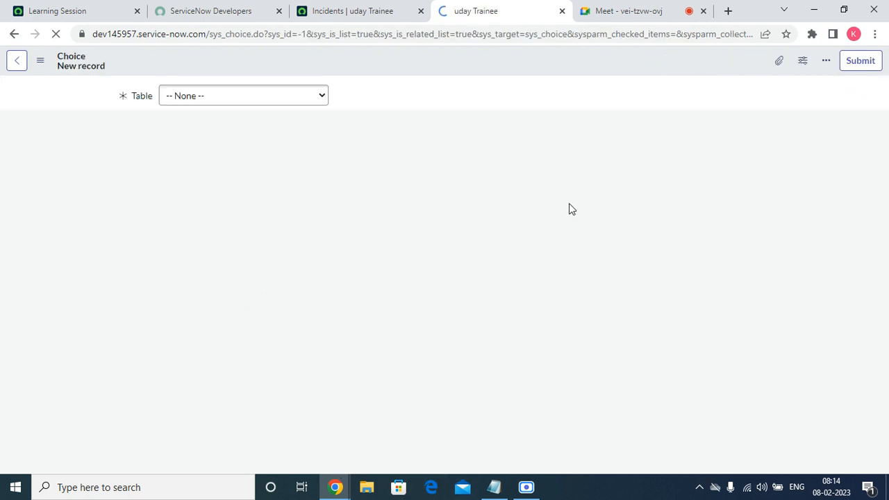
left_click(195, 173)
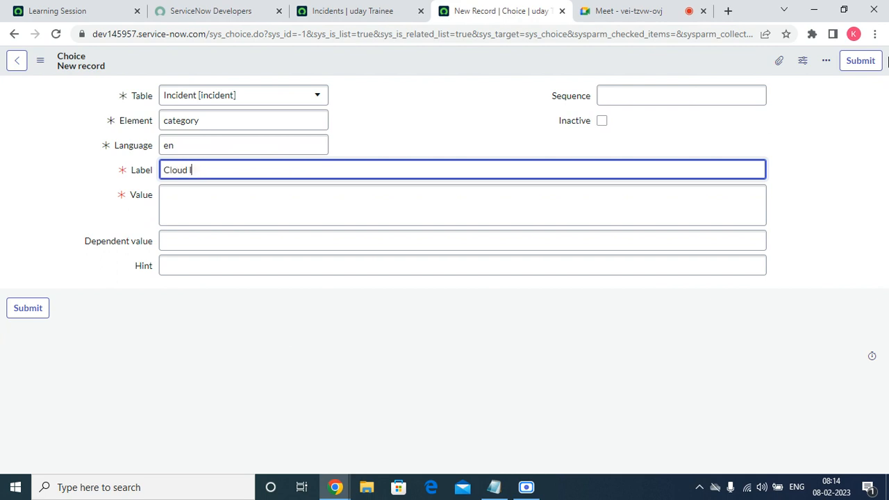
key("Tab")
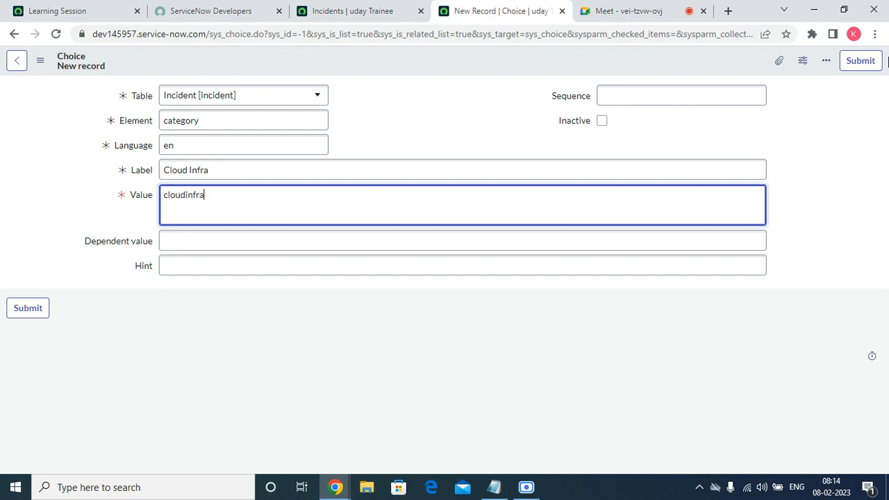
left_click(717, 93)
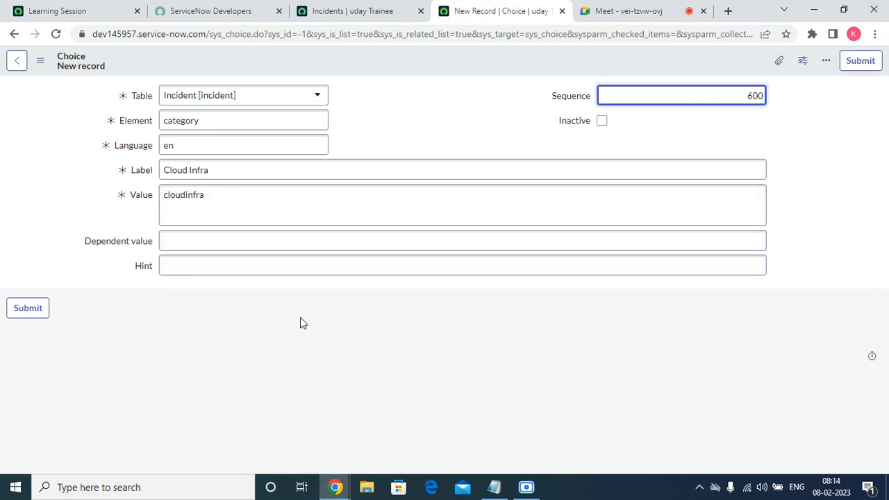
double_click(266, 195)
right_click(266, 196)
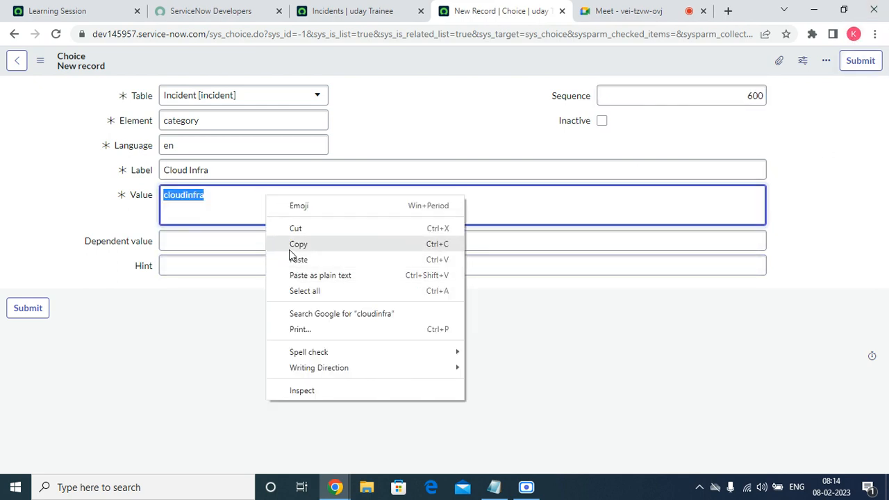
left_click(290, 249)
left_click(854, 67)
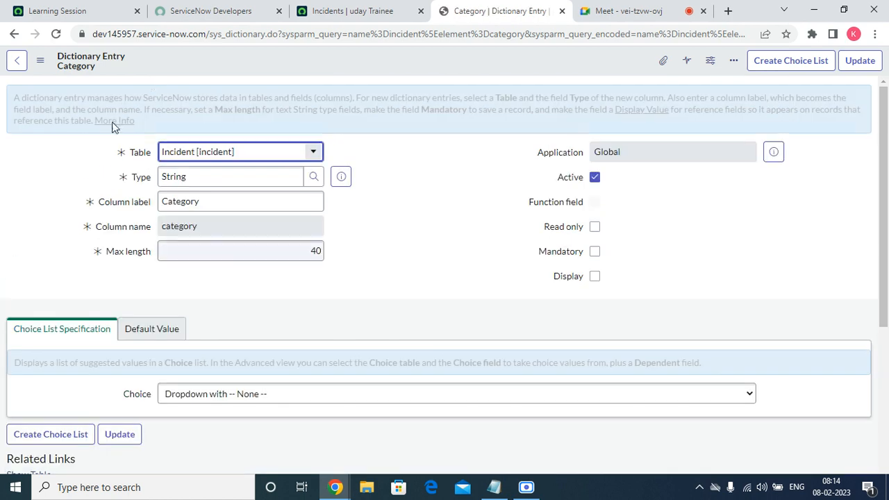
Open incident INC0010007 from the incident list in a new browser tab and close the Category dictionary entry
left_click(403, 15)
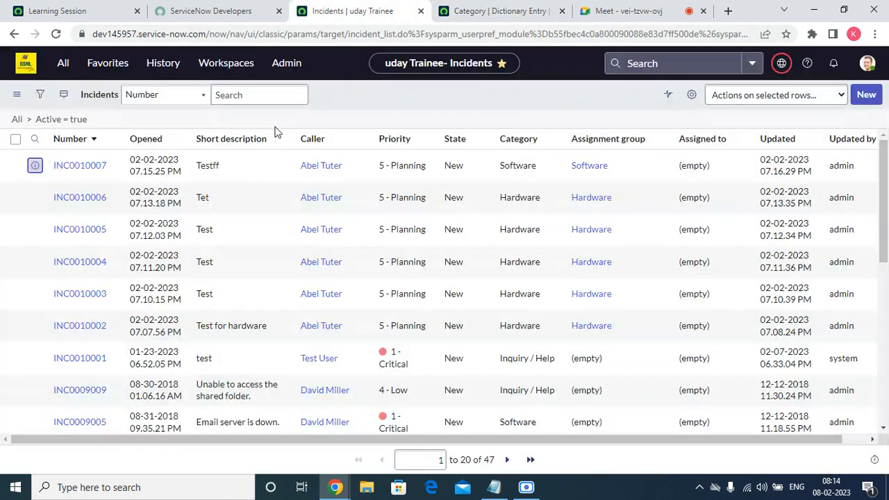
right_click(35, 168)
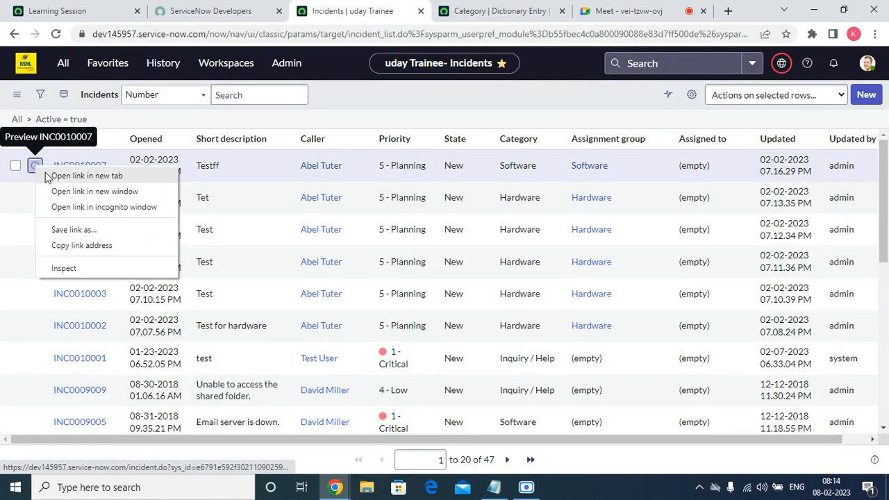
left_click(134, 175)
left_click(453, 18)
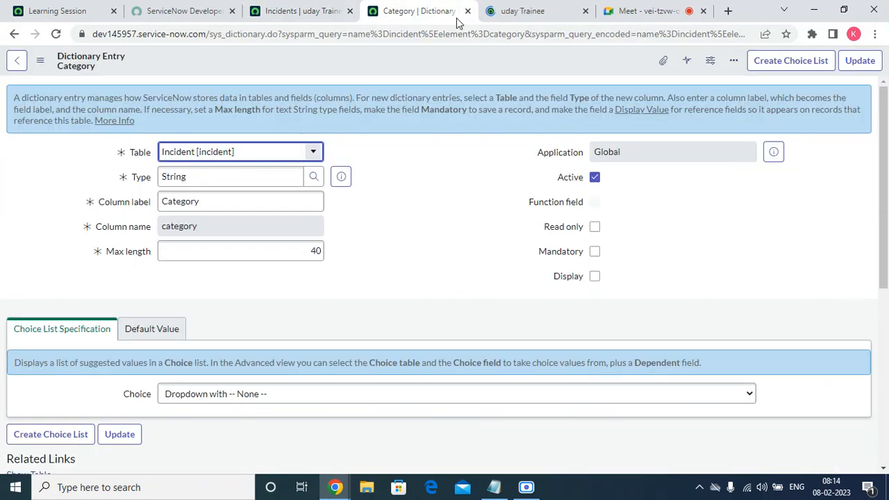
left_click(468, 11)
Set the Category of INC0010007 to Cloud Infra and check which Subcategory choices it offers
left_click(236, 145)
left_click(214, 233)
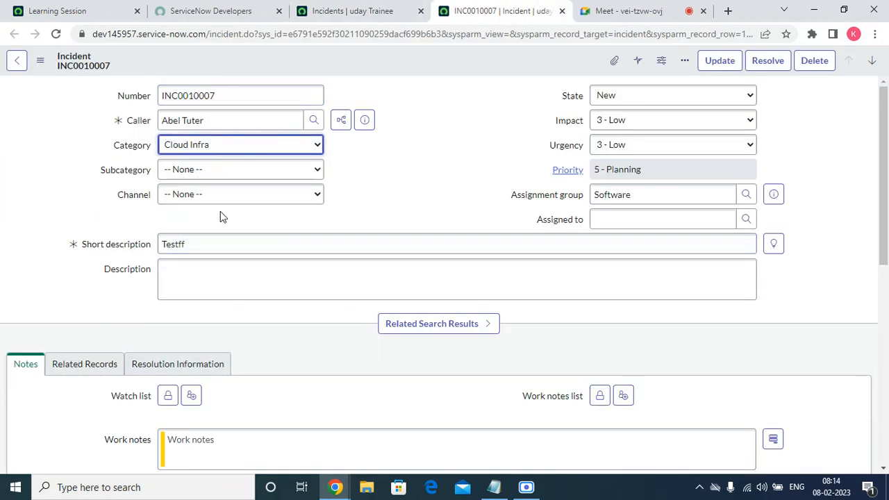
left_click(292, 173)
left_click(298, 173)
left_click(300, 172)
Open the dictionary entry of the incident's Subcategory field, discarding the unsaved incident changes
left_click(141, 173)
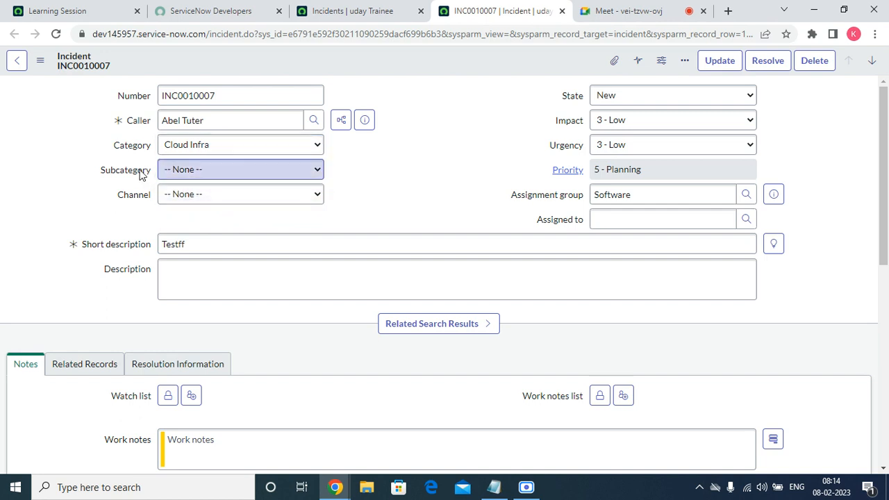
right_click(141, 174)
left_click(175, 196)
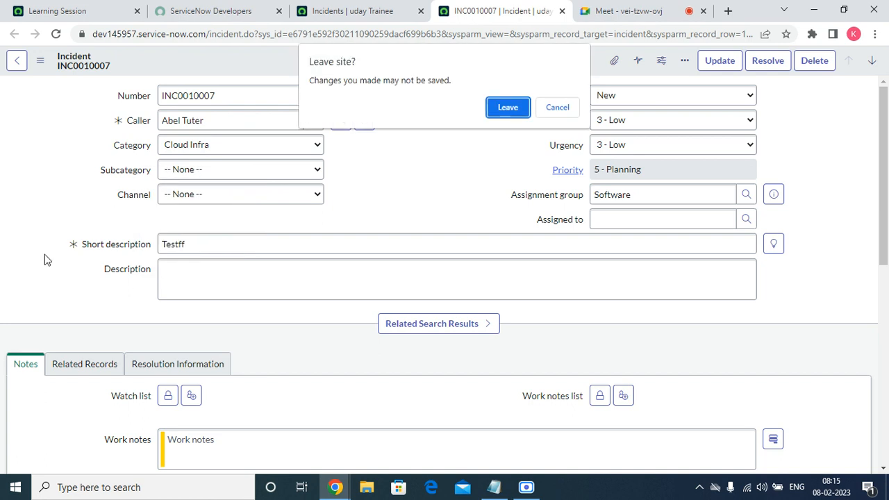
left_click(508, 108)
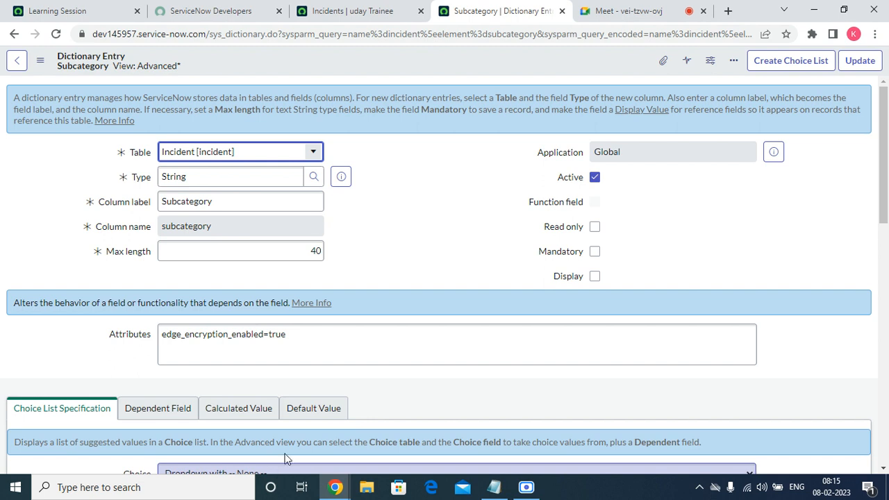
Create a Subcategory choice labelled "Azure Infra" with value "azureinfira", dependent value "cloudinfra" and sequence 600, and submit it
scroll(419, 371, "down", 10)
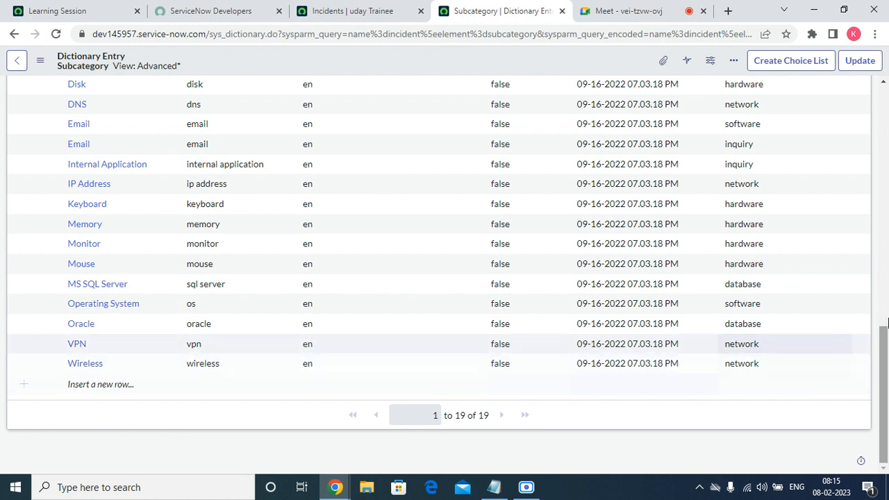
left_click_drag(887, 352, 886, 244)
left_click(847, 245)
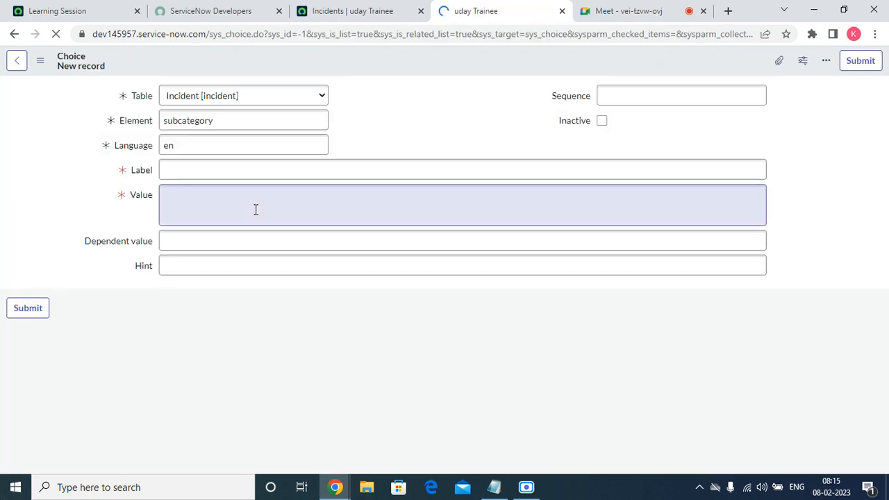
left_click(238, 169)
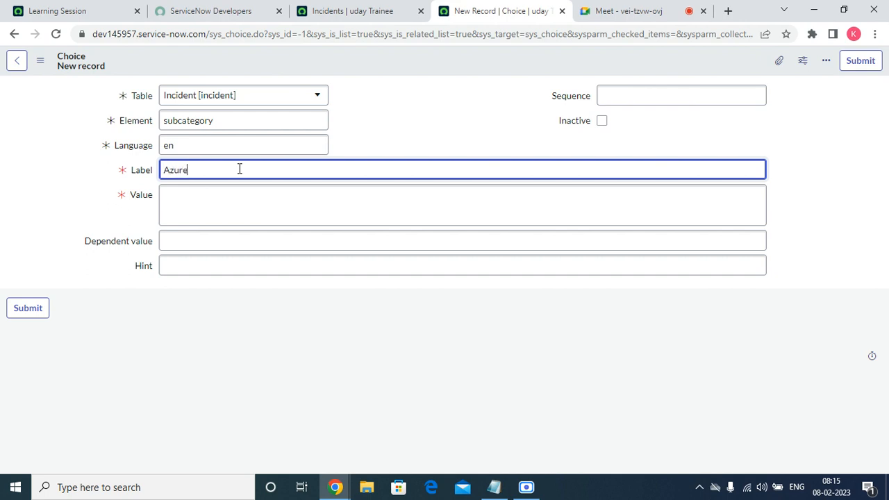
type("Azure Infra")
key("Tab")
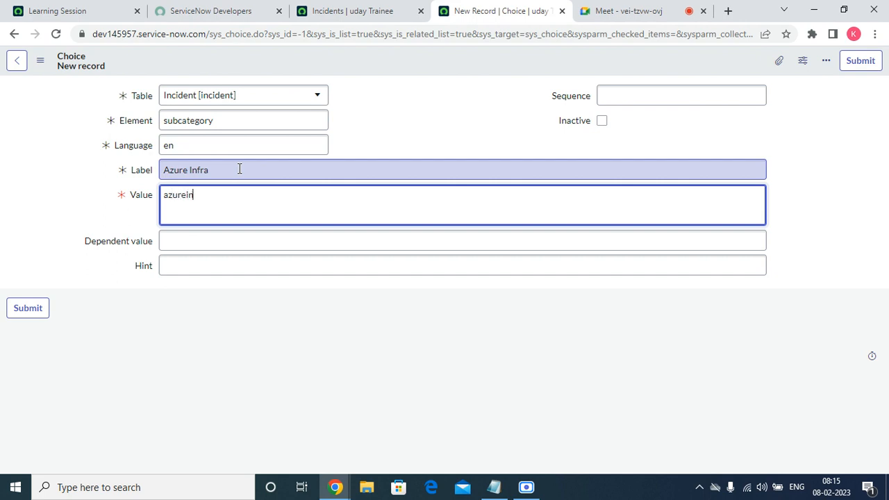
left_click(228, 237)
right_click(229, 237)
left_click(273, 344)
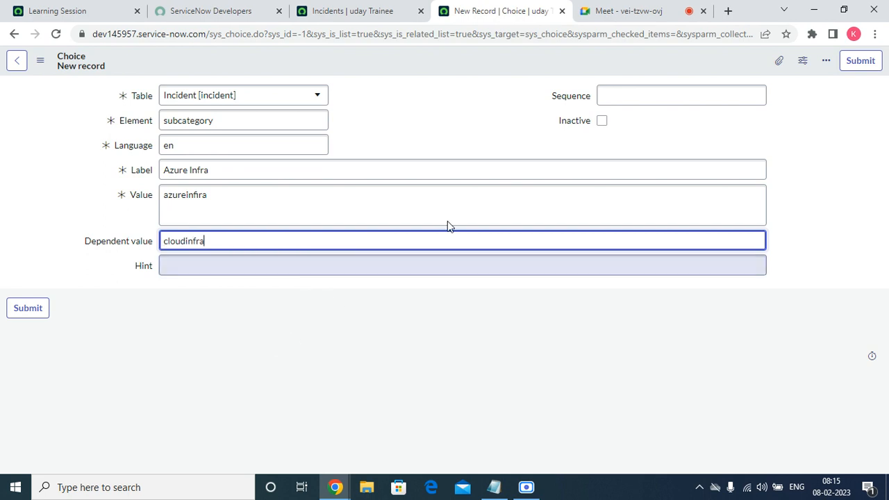
left_click(635, 96)
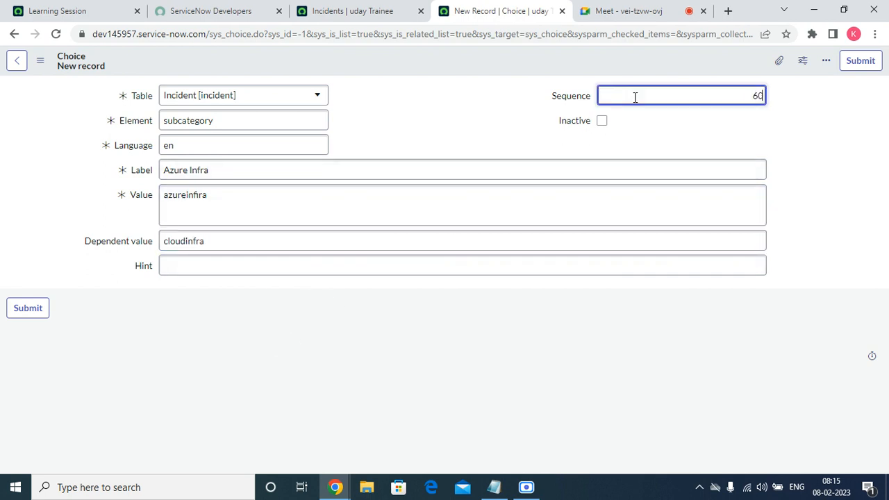
left_click(866, 64)
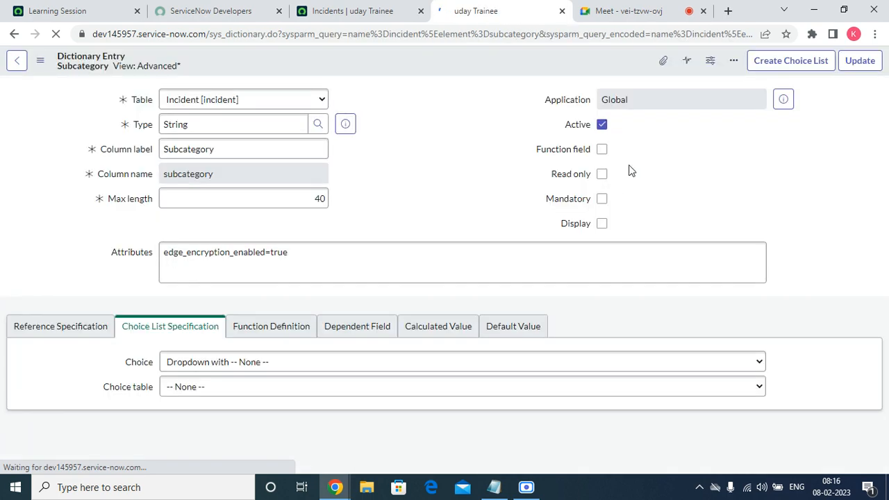
Create a Subcategory choice labelled "Awsinfra" with value "awsinfra", sequence 700 and dependent value "cloudinfra", and submit it
scroll(794, 258, "down", 15)
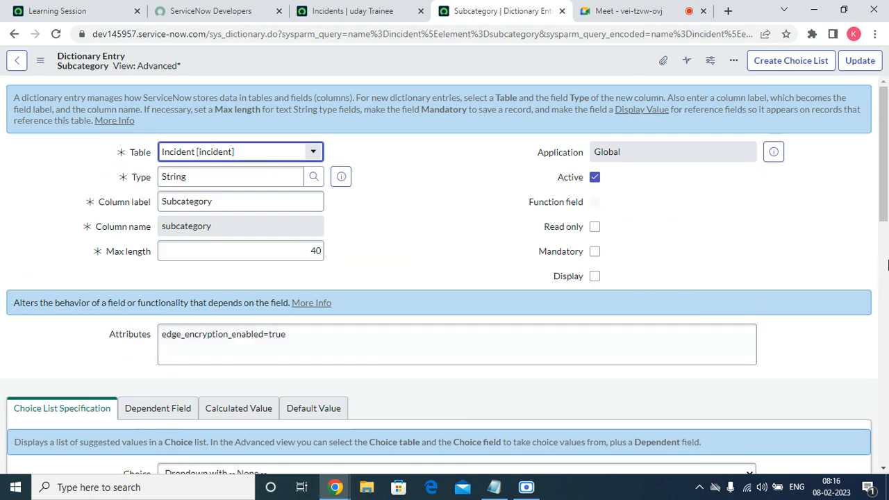
left_click_drag(885, 205, 888, 340)
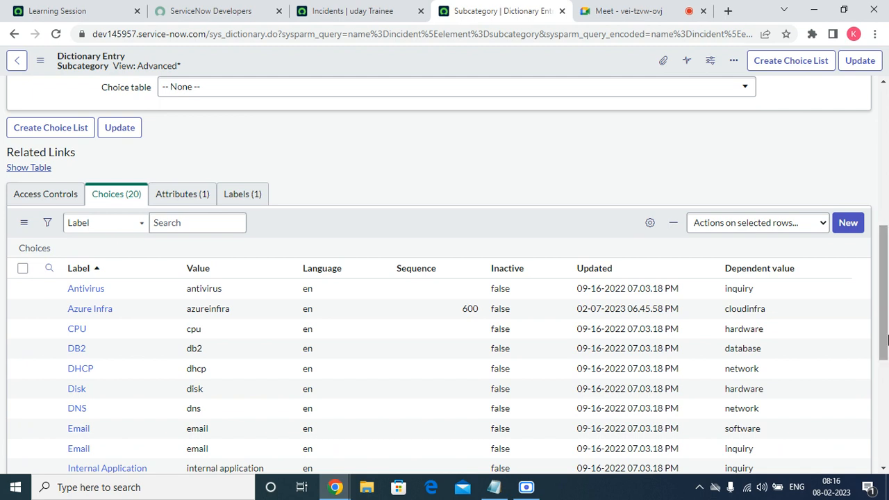
left_click(846, 229)
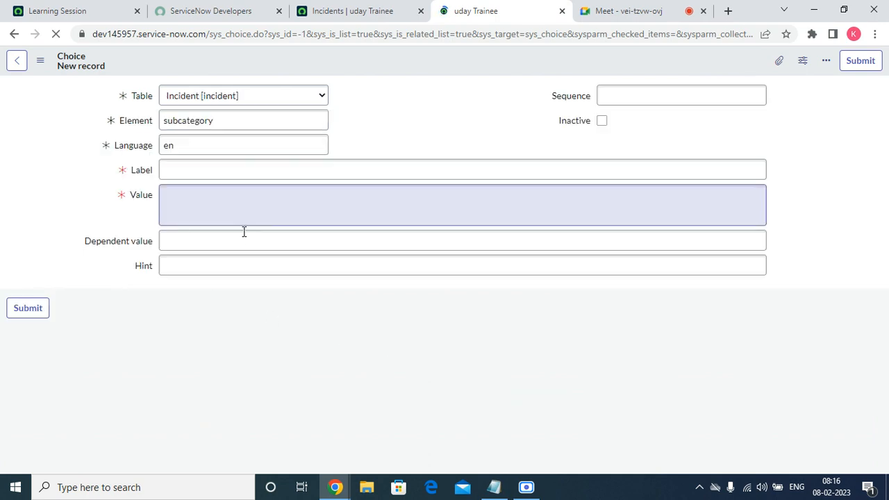
left_click(220, 173)
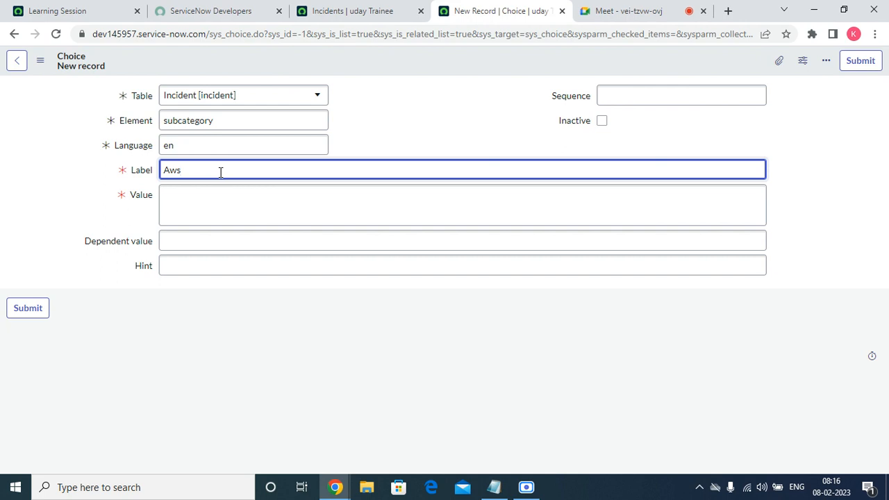
key("Tab")
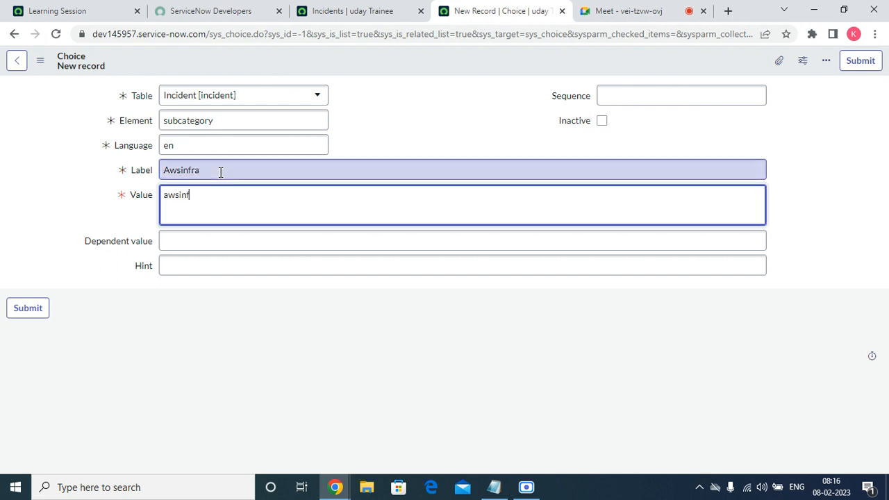
left_click(707, 89)
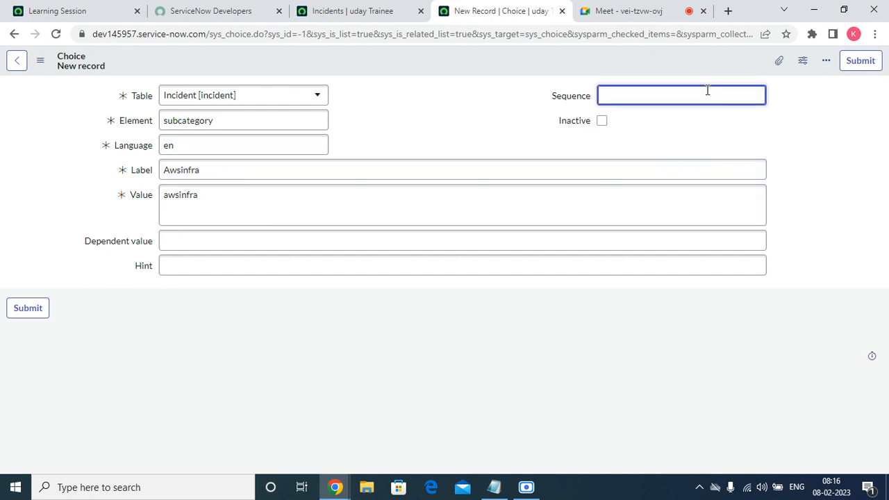
right_click(348, 248)
left_click(382, 350)
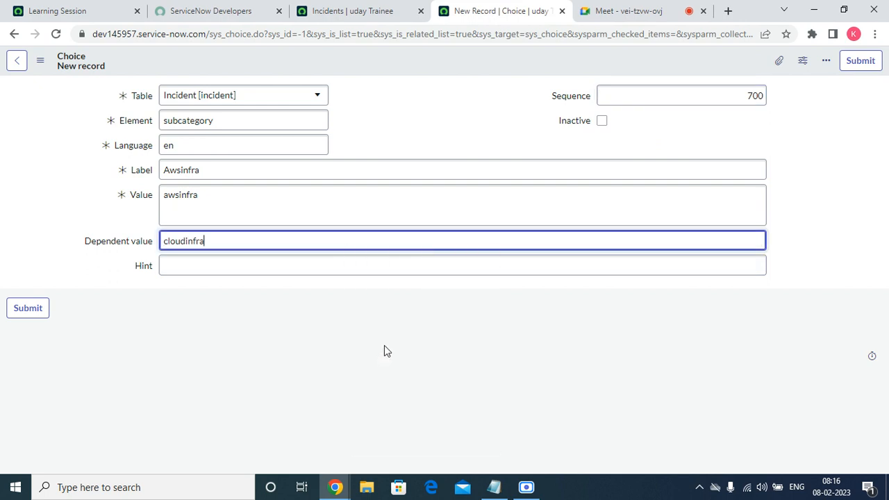
left_click(856, 70)
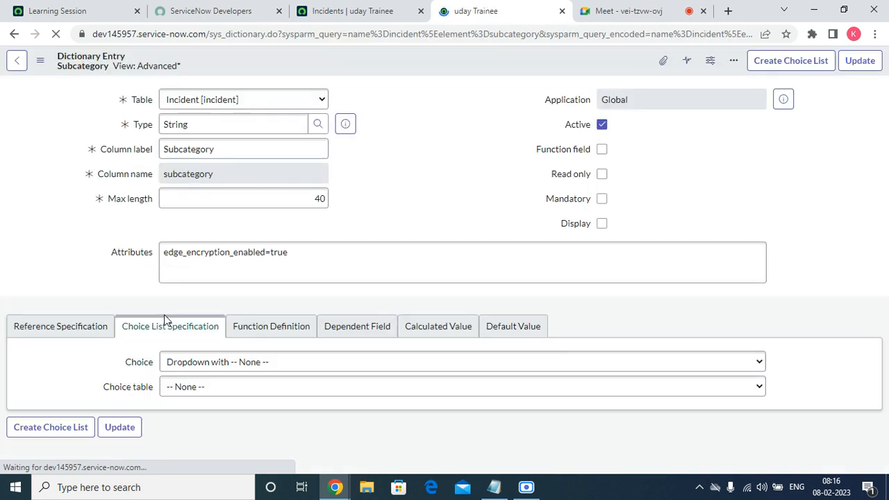
Open incident INC0010006 from the incident list in a new browser tab and close the Subcategory dictionary entry
left_click(371, 10)
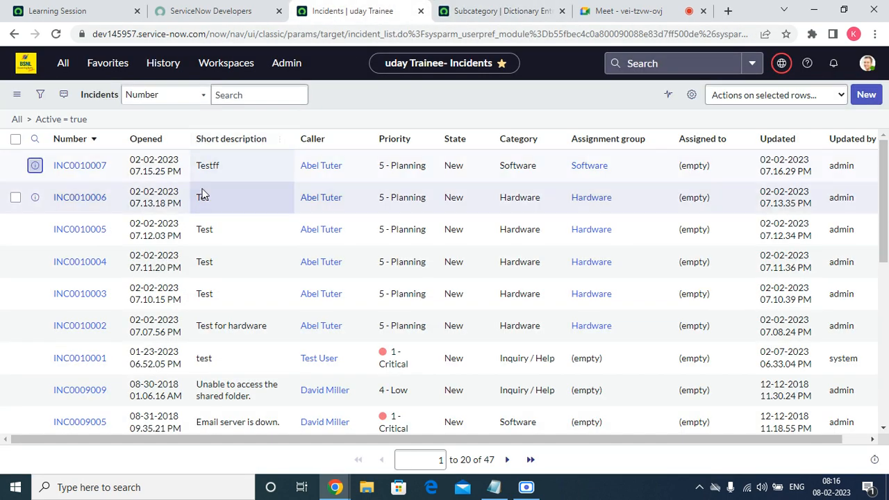
right_click(35, 198)
left_click(76, 204)
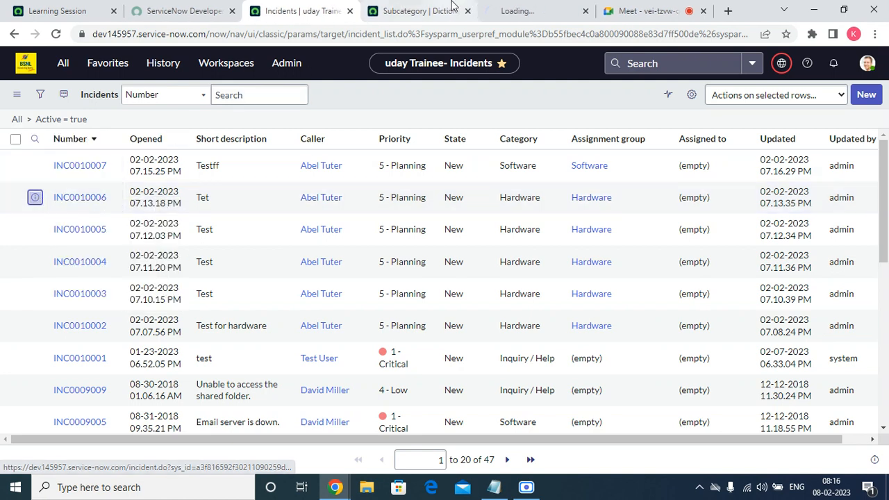
left_click(452, 6)
left_click(468, 10)
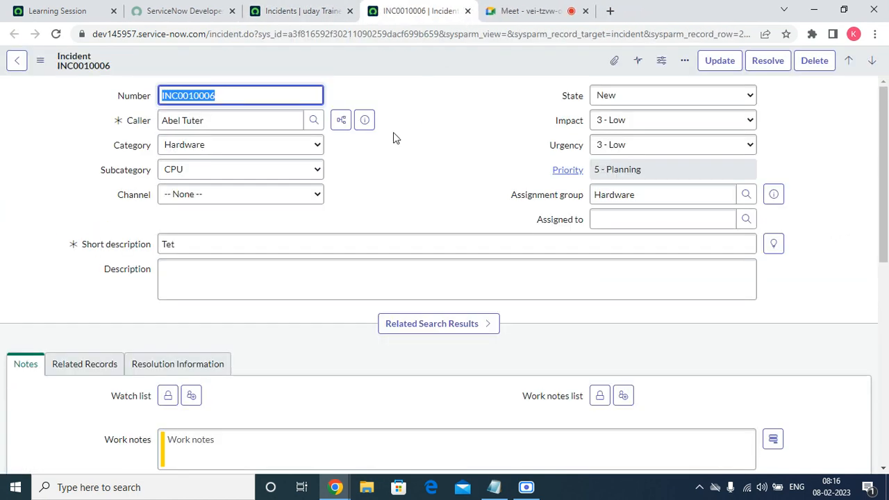
Set the Category of INC0010006 to Cloud Infra and check the dependent Subcategory choices
left_click(213, 145)
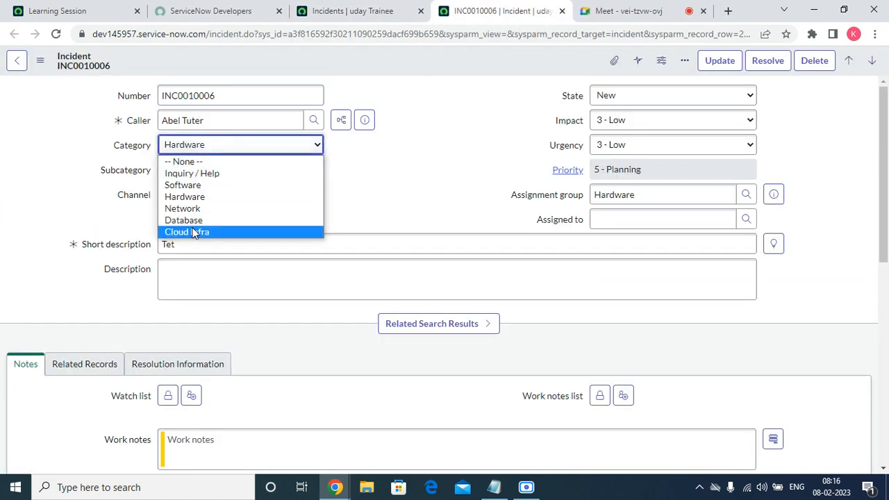
left_click(193, 233)
left_click(208, 173)
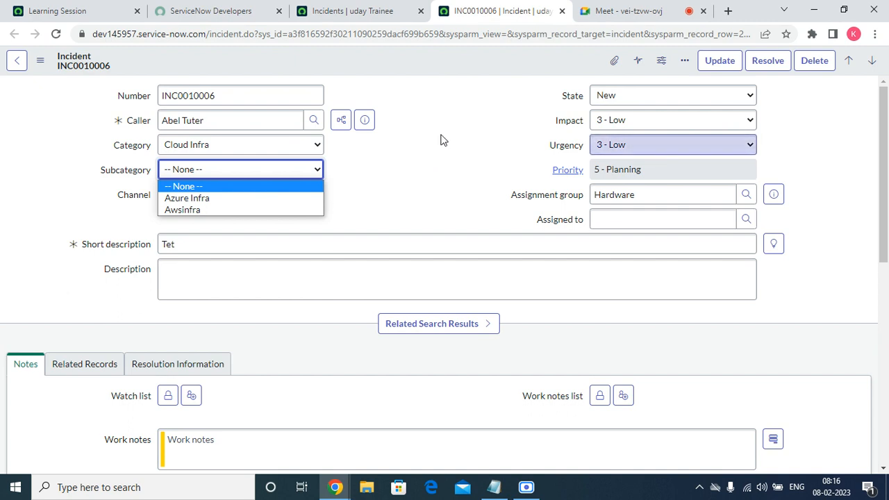
left_click(411, 133)
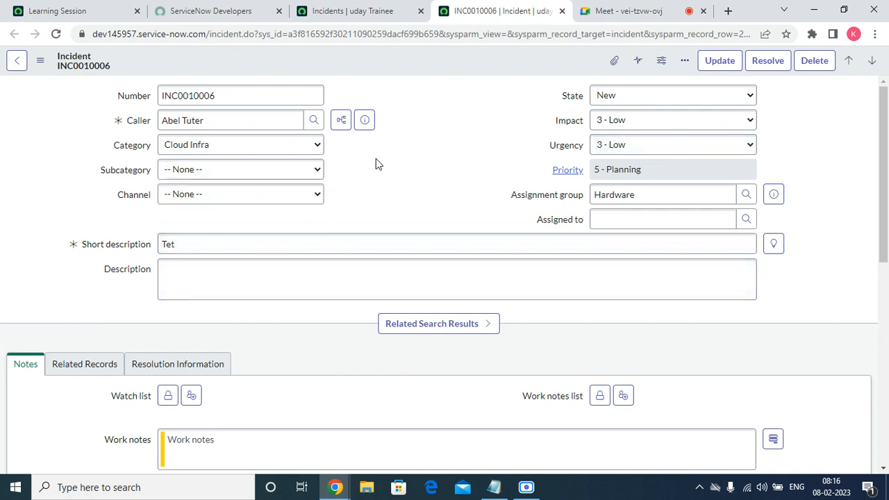
Reopen the Subcategory field's dictionary entry without saving the incident, and display its list of choices
right_click(115, 171)
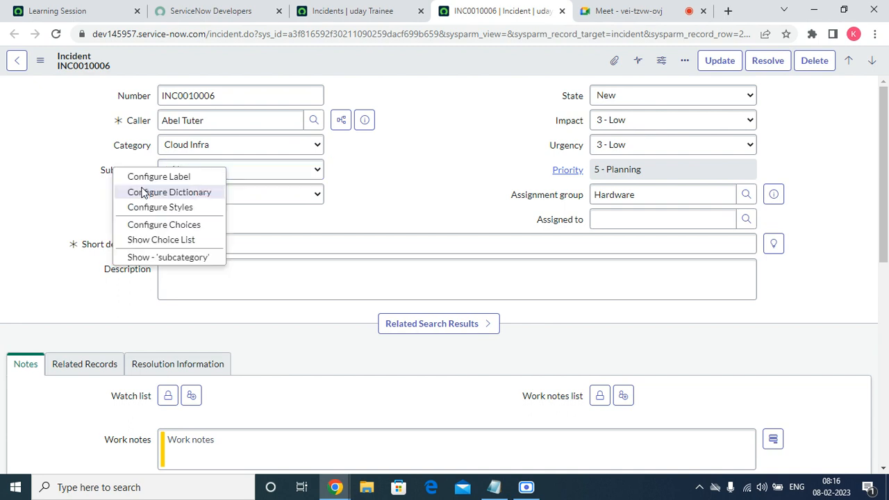
left_click(144, 192)
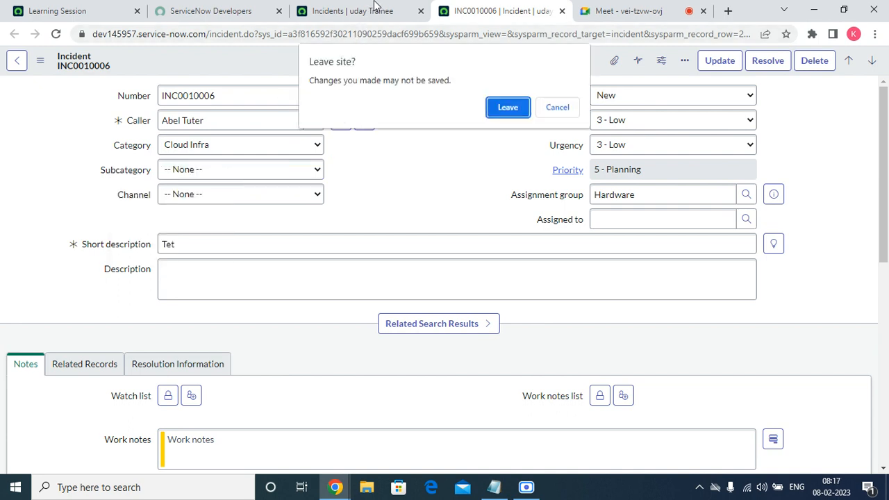
left_click(496, 110)
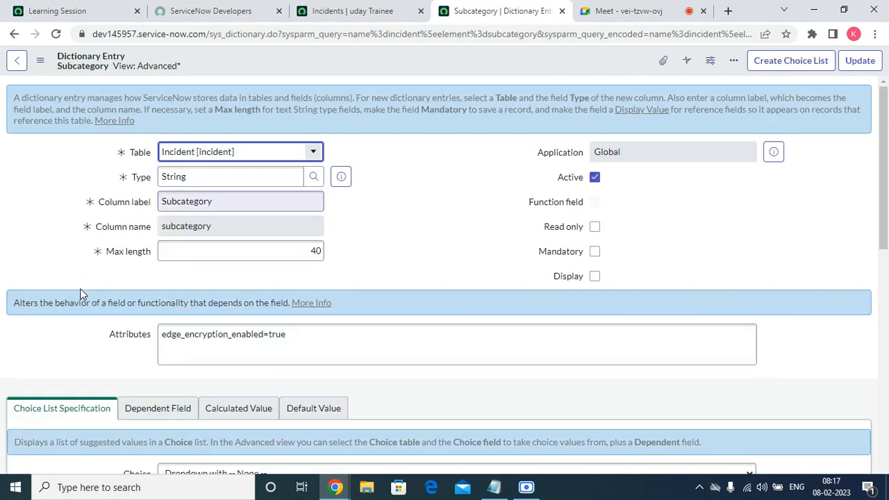
scroll(548, 223, "down", 15)
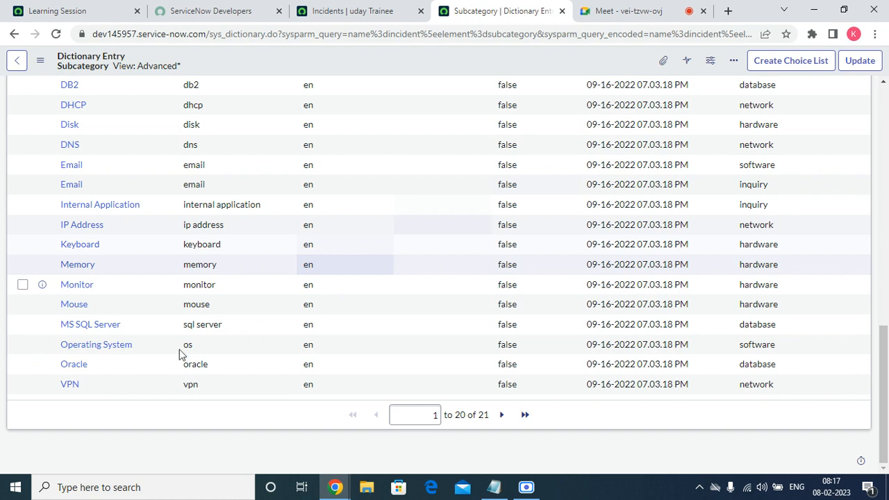
scroll(286, 352, "up", 15)
left_click_drag(885, 123, 885, 273)
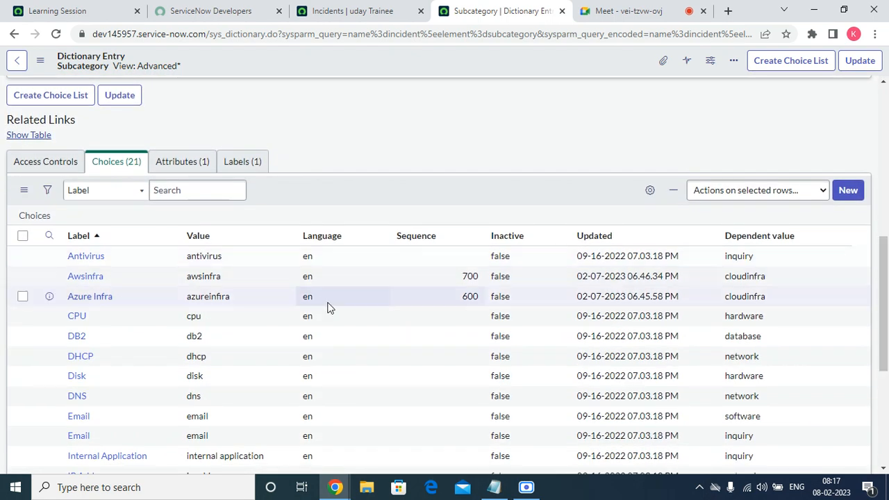
Open the Awsinfra choice record in a new browser tab and switch to it
right_click(51, 276)
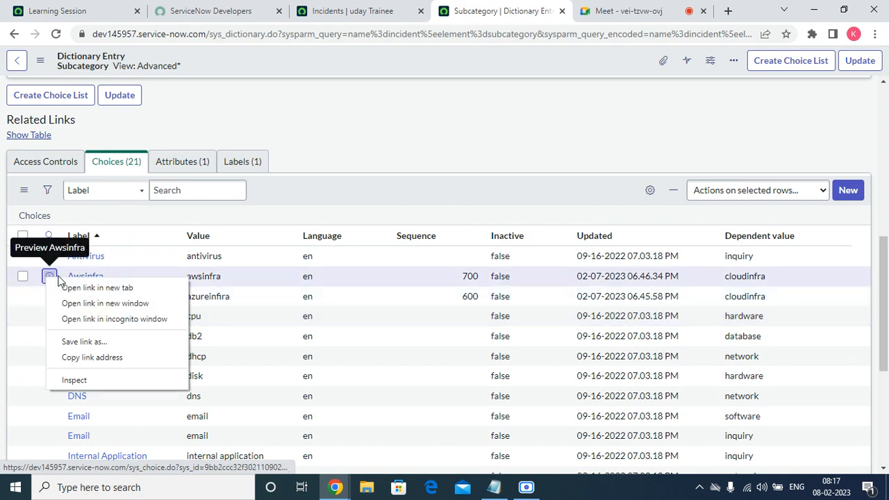
left_click(83, 288)
left_click(504, 9)
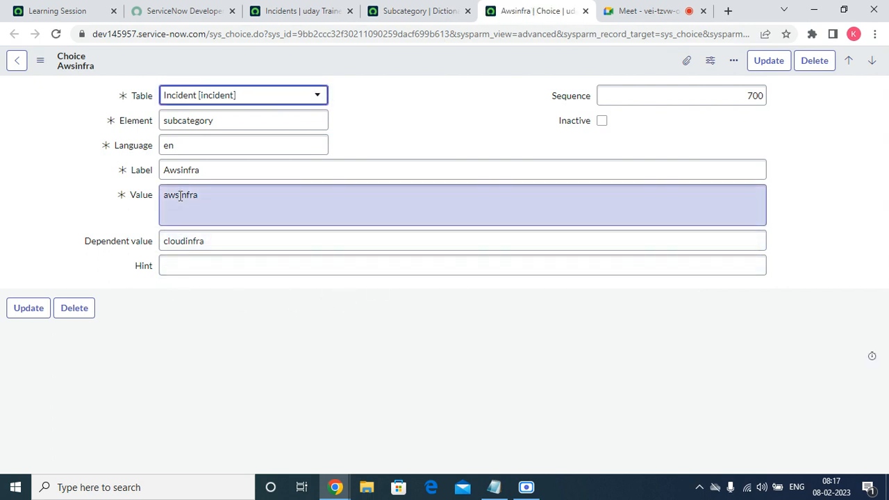
Change the label of the Awsinfra subcategory choice to AWS infra and update the record
left_click(181, 171)
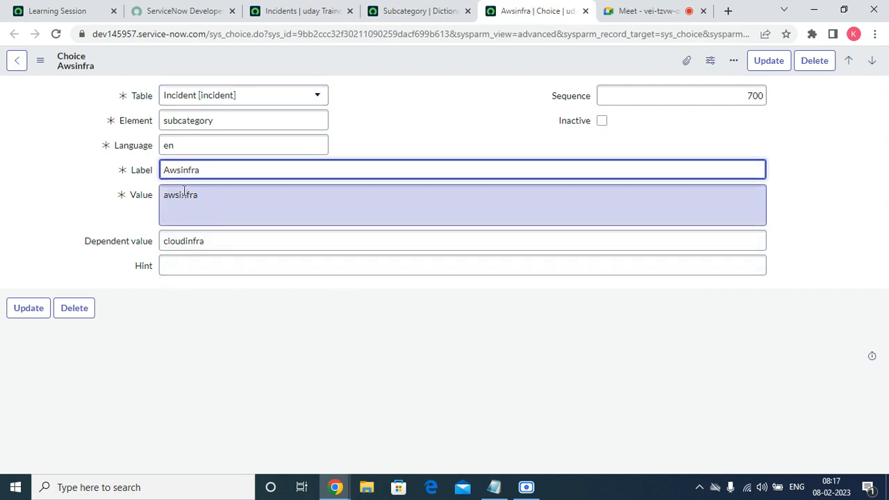
key("BackSpace")
key("BackSpace")
key("BackSpace")
key("BackSpace")
type("WWS")
key("BackSpace")
key("BackSpace")
key("BackSpace")
type("AWS")
left_click(438, 142)
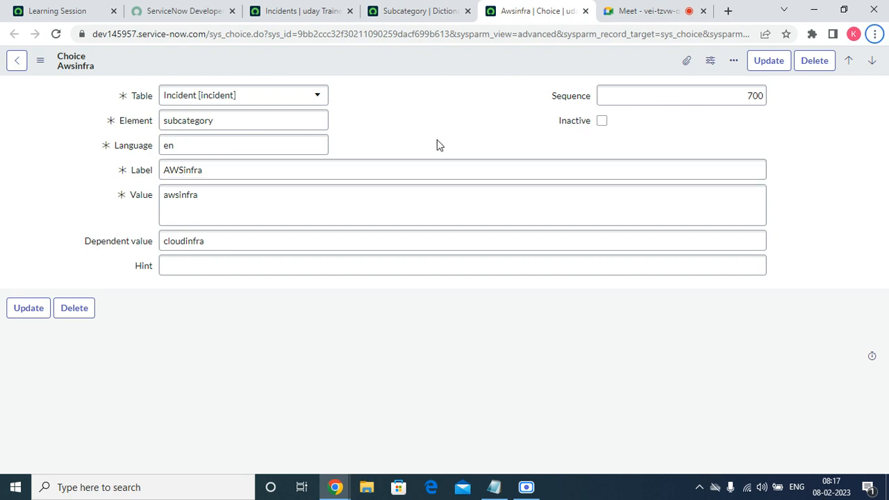
left_click(189, 169)
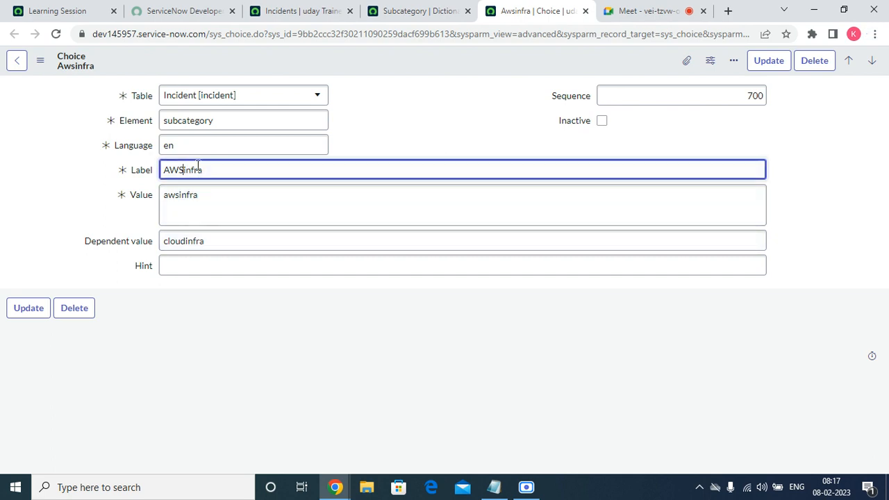
left_click(769, 60)
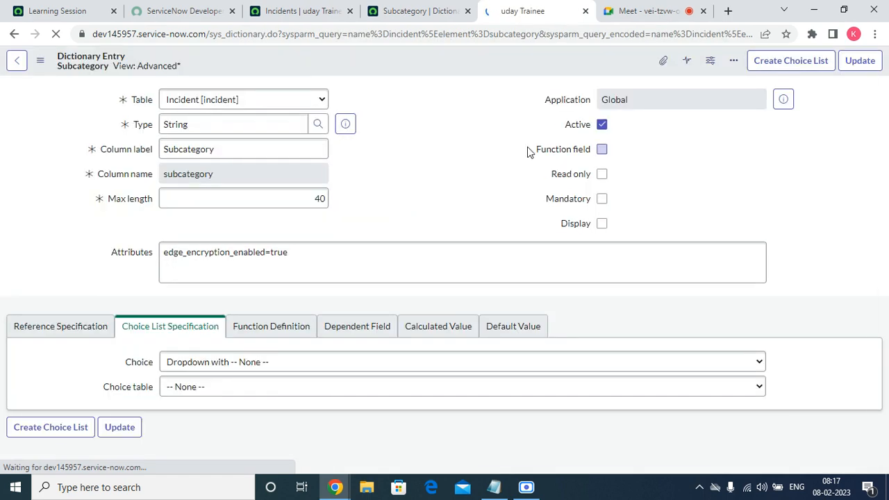
Close both Subcategory dictionary entry tabs and reopen incident INC0010006 from the incident list in a new browser tab
left_click(585, 10)
left_click(282, 11)
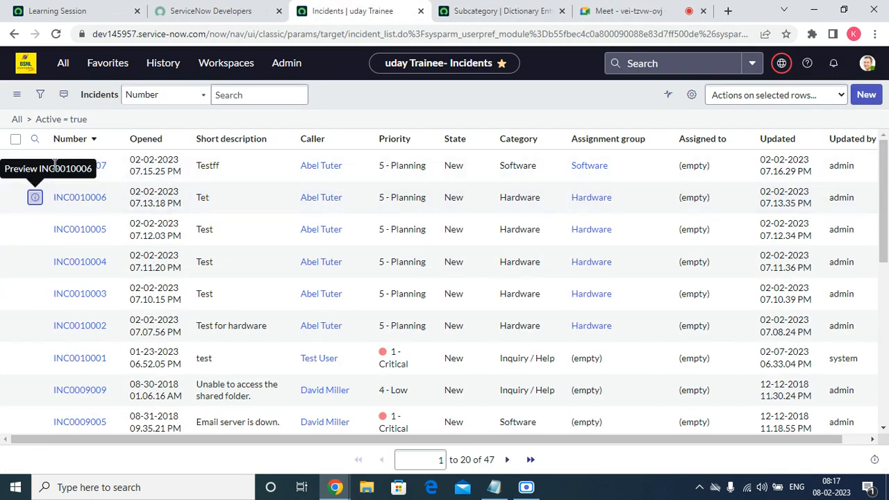
right_click(33, 199)
left_click(49, 209)
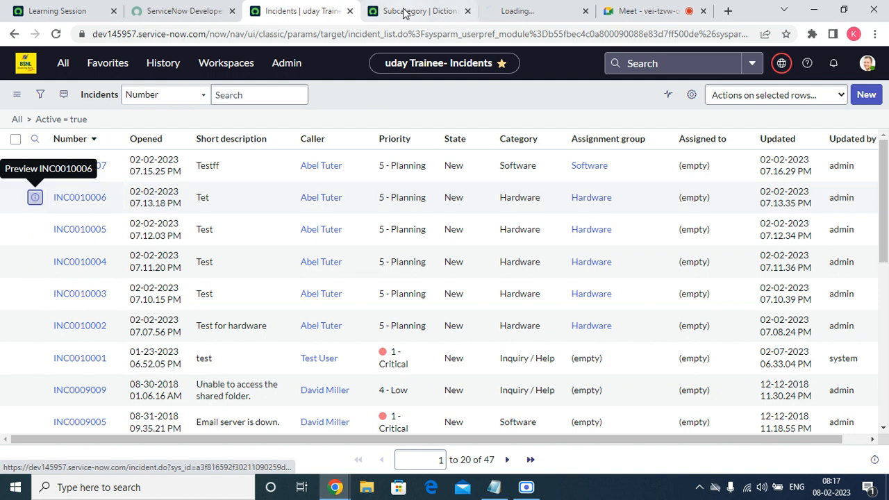
left_click(469, 11)
left_click(440, 11)
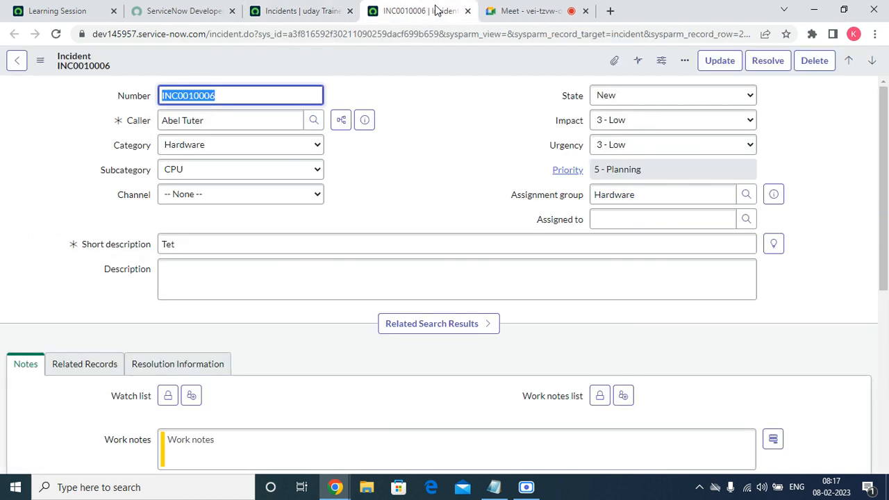
Set the Category of INC0010006 to Cloud Infra and check the relabelled choices offered for Subcategory
left_click(229, 146)
left_click(203, 233)
left_click(223, 173)
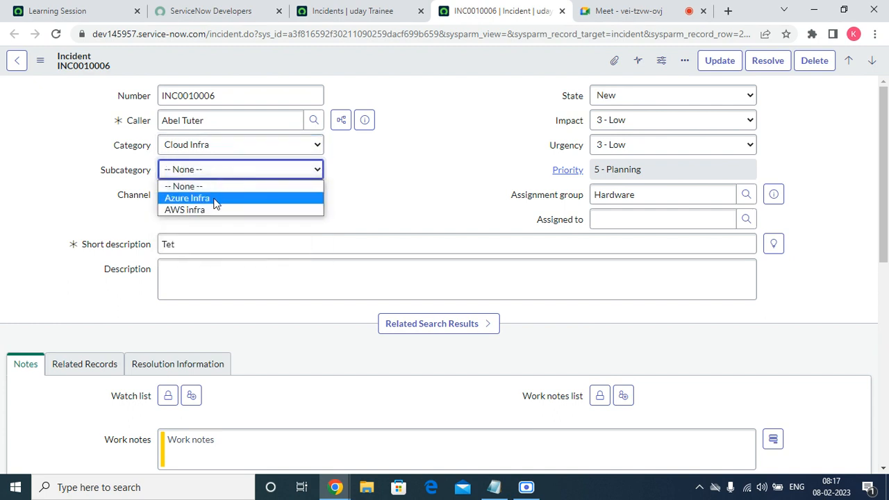
left_click(406, 177)
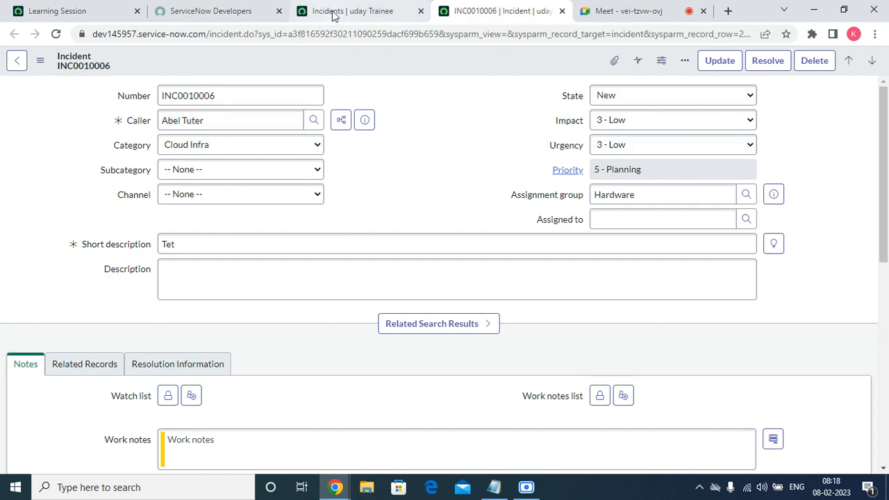
Return to the incident list and open the Local Update Sets list from the favorites
left_click(335, 13)
right_click(374, 100)
left_click(414, 167)
left_click(113, 69)
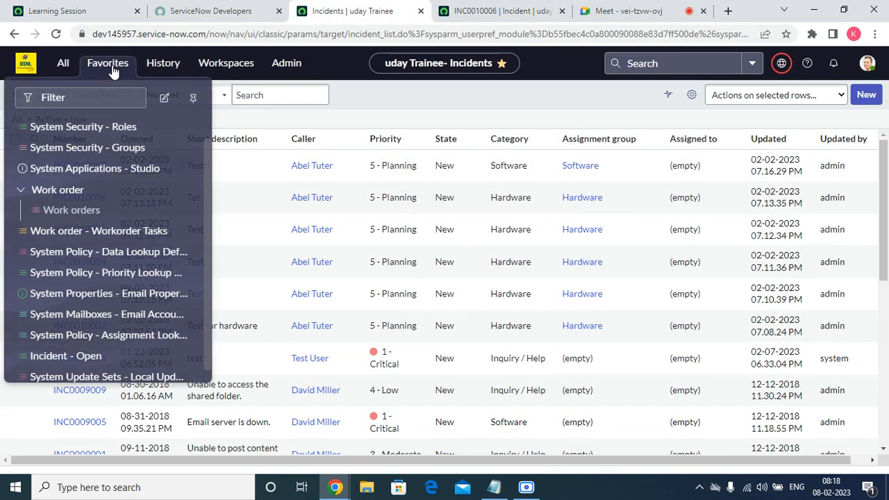
scroll(85, 397, "down", 6)
left_click(109, 69)
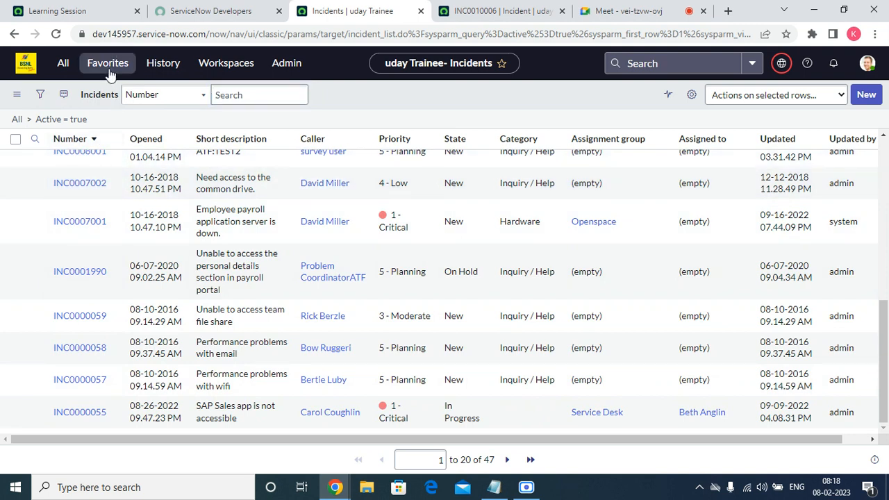
left_click(91, 376)
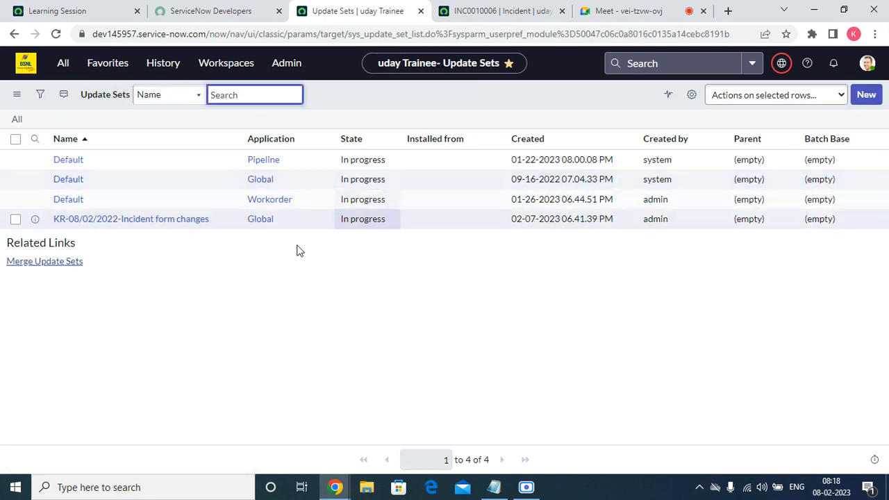
Open the update set KR-08/02/2022-Incident form changes and review its captured customer updates
left_click(173, 221)
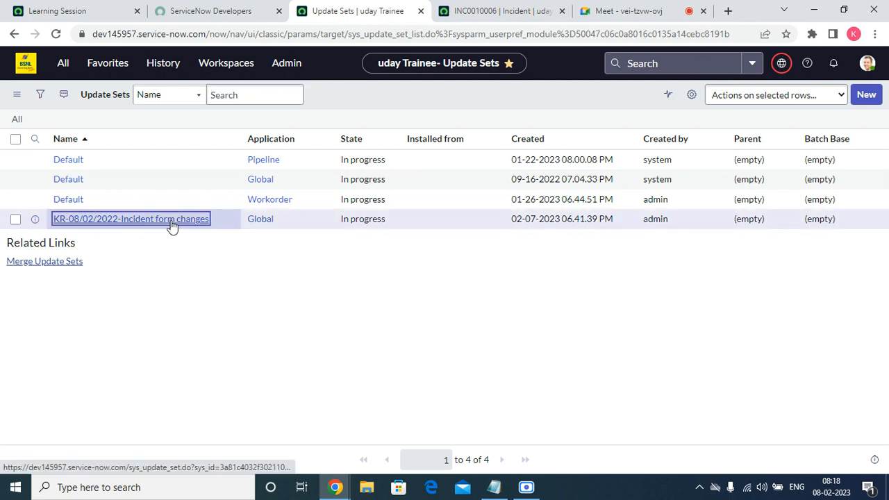
scroll(245, 155, "down", 2)
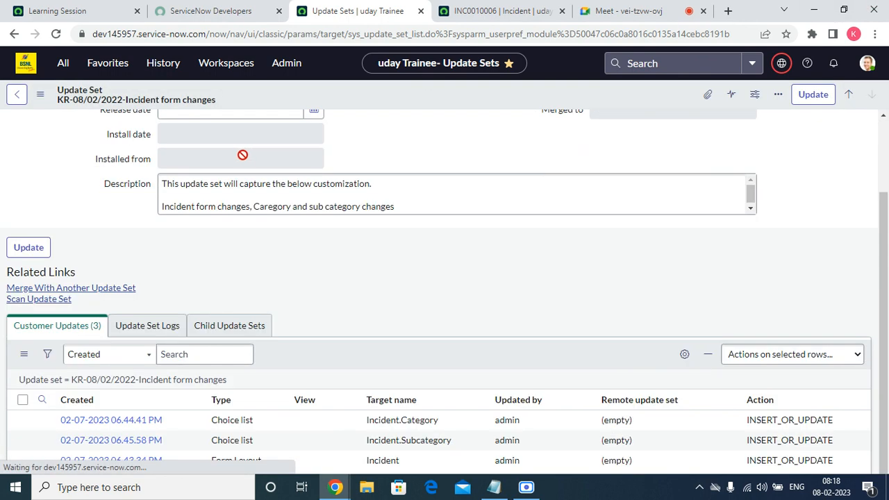
scroll(245, 208, "down", 3)
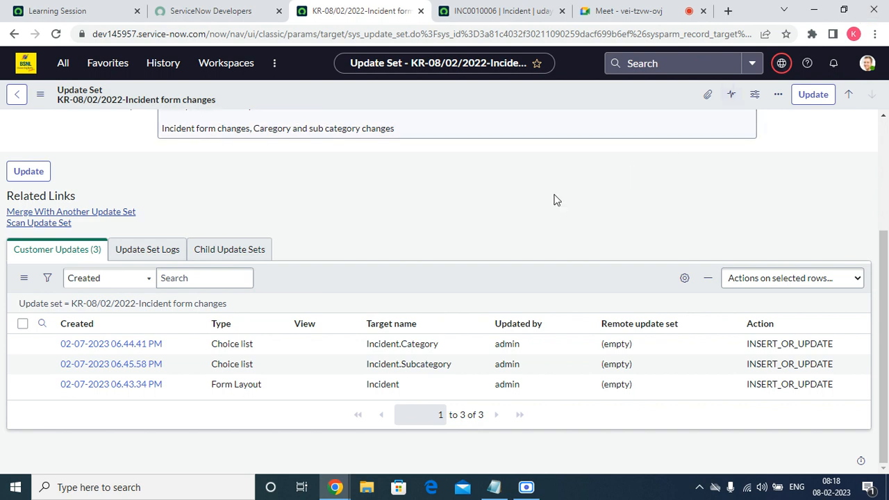
scroll(221, 306, "up", 3)
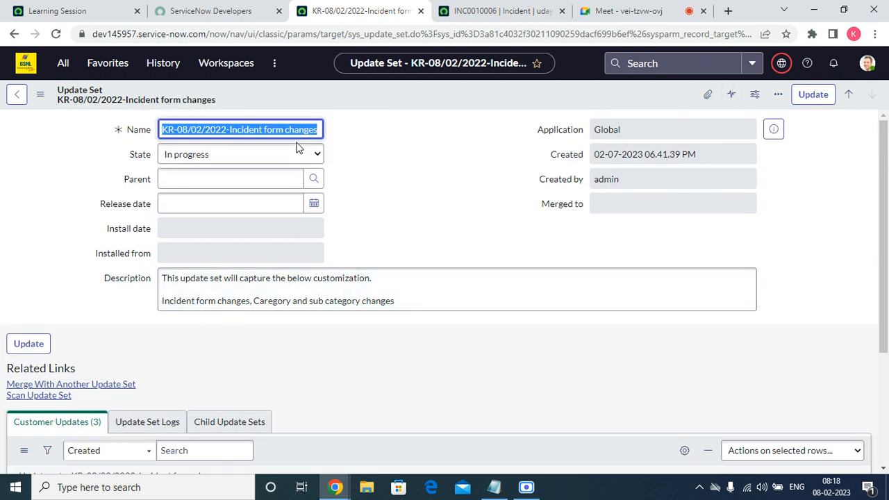
Set the State of the update set KR-08/02/2022-Incident form changes to Complete and save the record
left_click(282, 157)
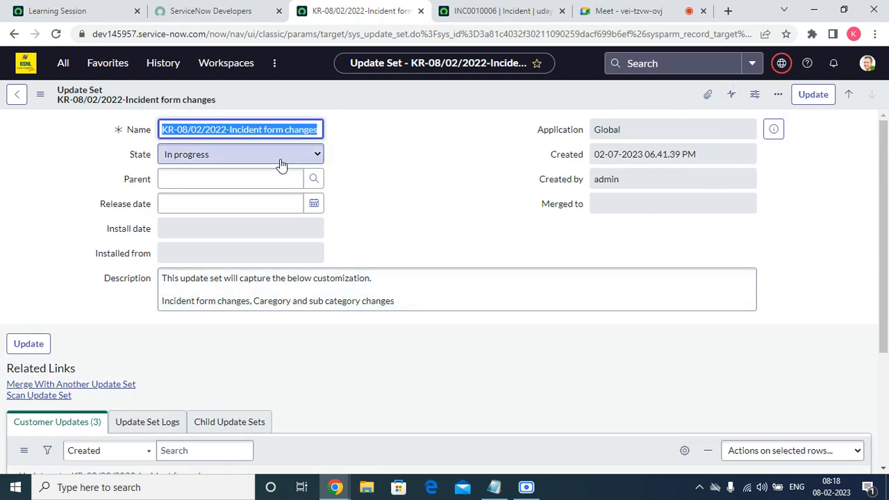
left_click(236, 193)
left_click(229, 156)
left_click(213, 182)
right_click(345, 96)
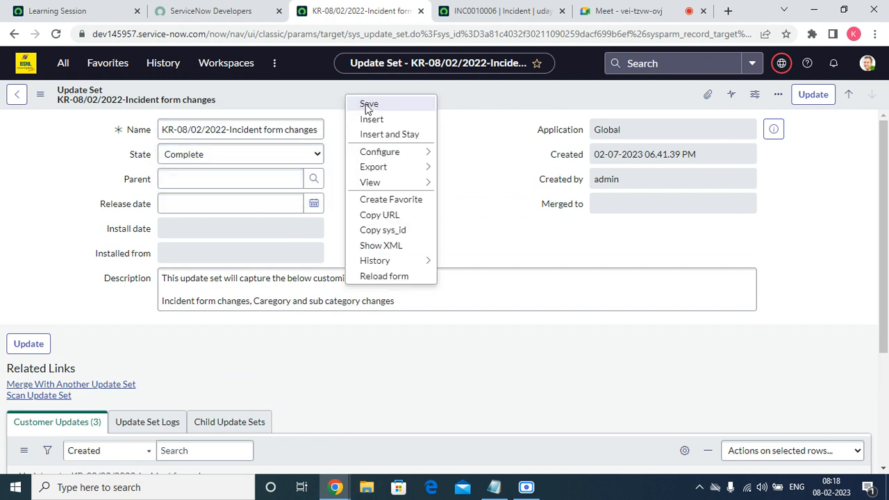
left_click(369, 106)
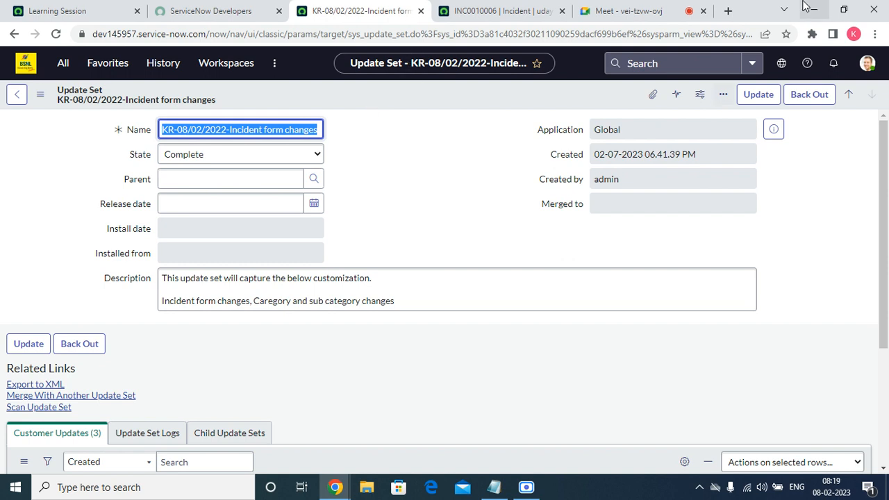
Close the INC0010006 tab without saving and export the completed update set to XML
left_click(539, 8)
left_click(562, 11)
left_click(497, 109)
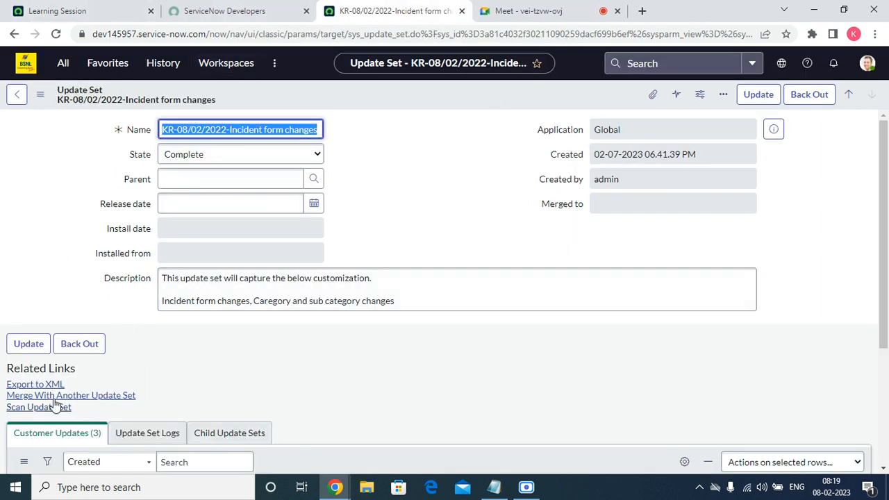
left_click(38, 386)
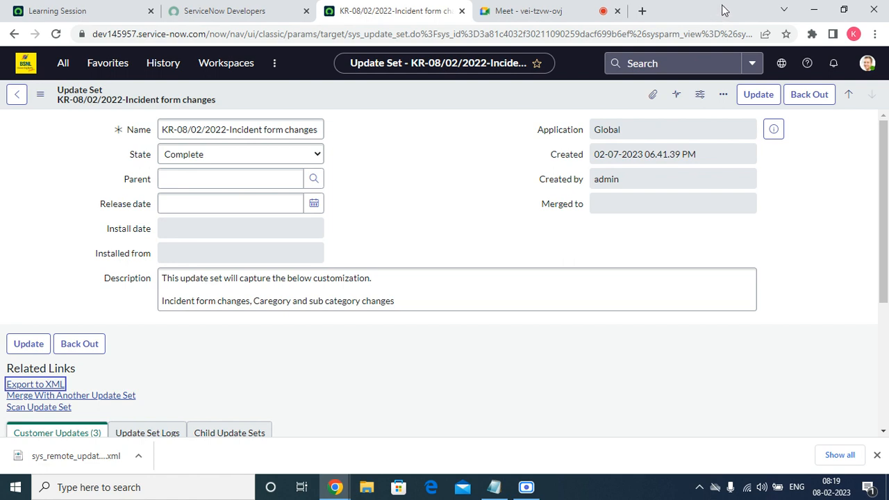
Compare the web addresses of the source instance dev145957 and the target instance dev77978
left_click(111, 12)
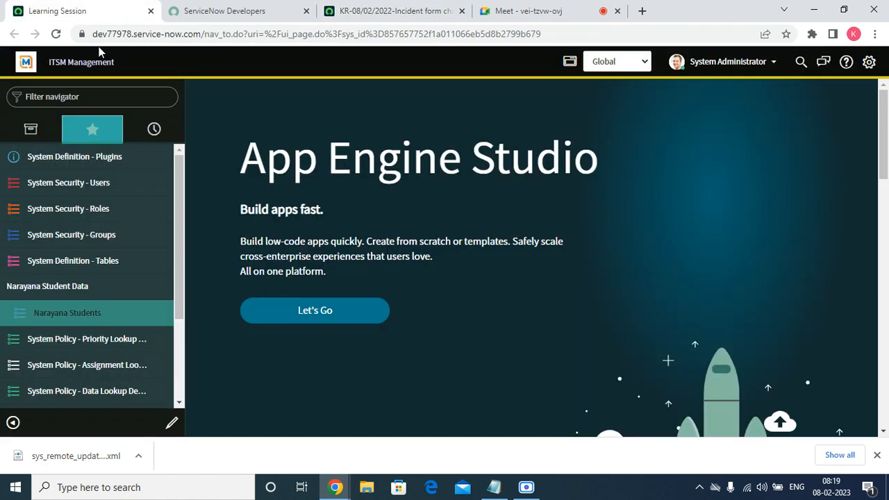
left_click(356, 9)
left_click_drag(206, 31, 82, 20)
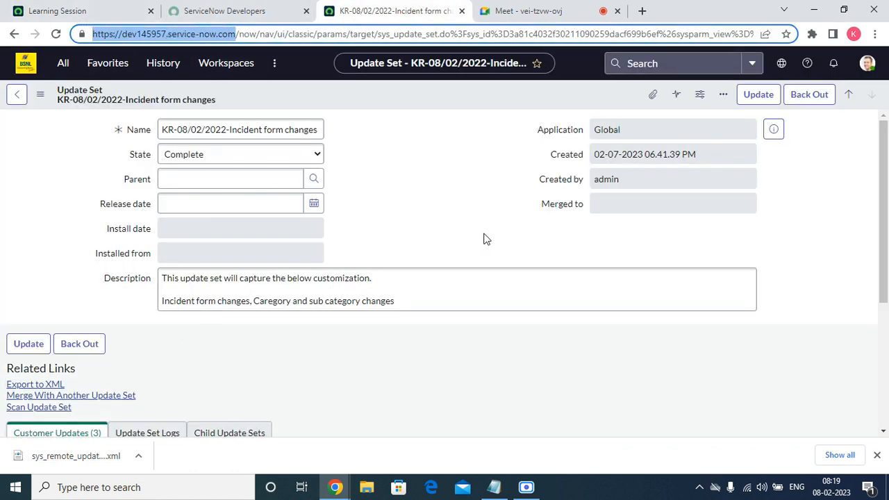
left_click(113, 8)
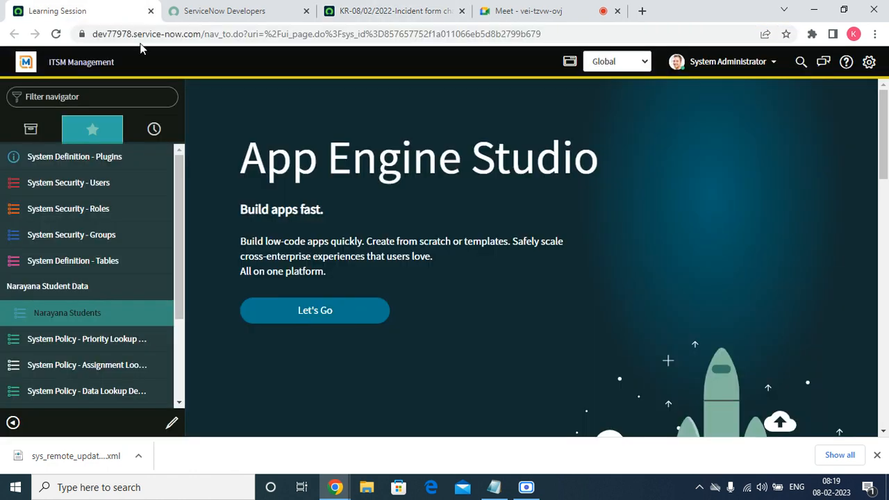
left_click_drag(207, 31, 165, 20)
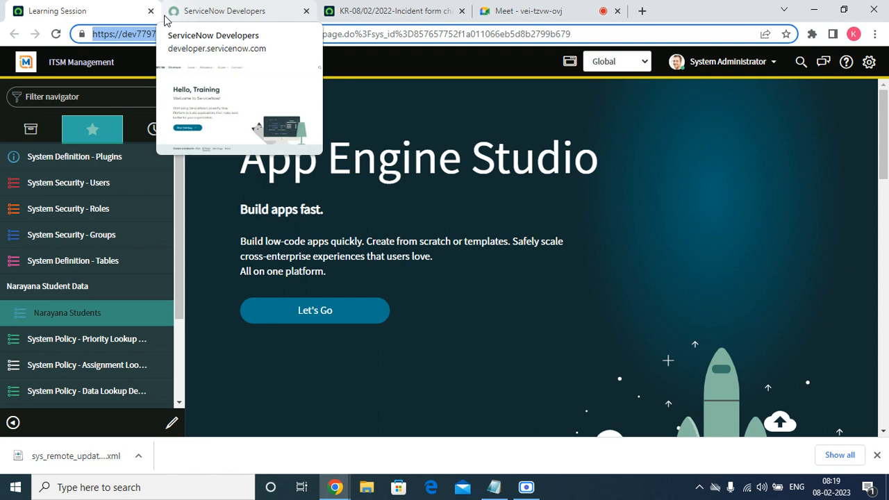
Find Retrieved Update Sets on the dev77978 instance by filtering for UPDA, add it to the favorites, and open its list
left_click(133, 96)
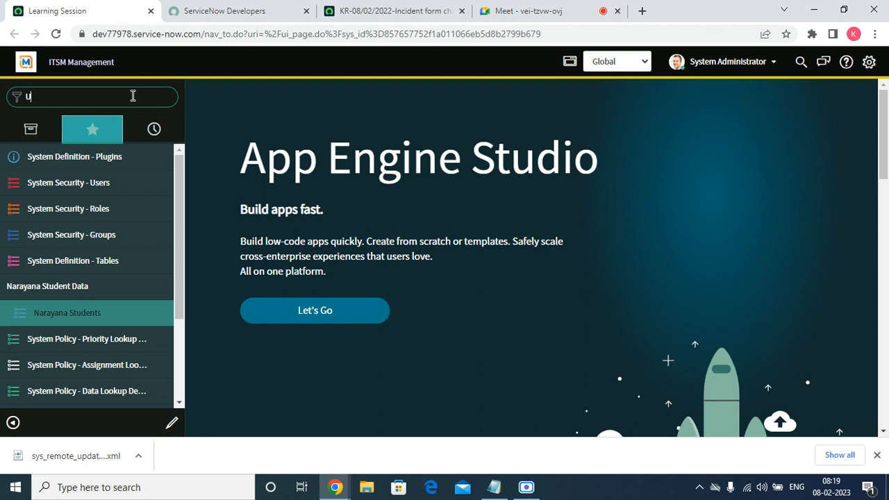
type("uPDA")
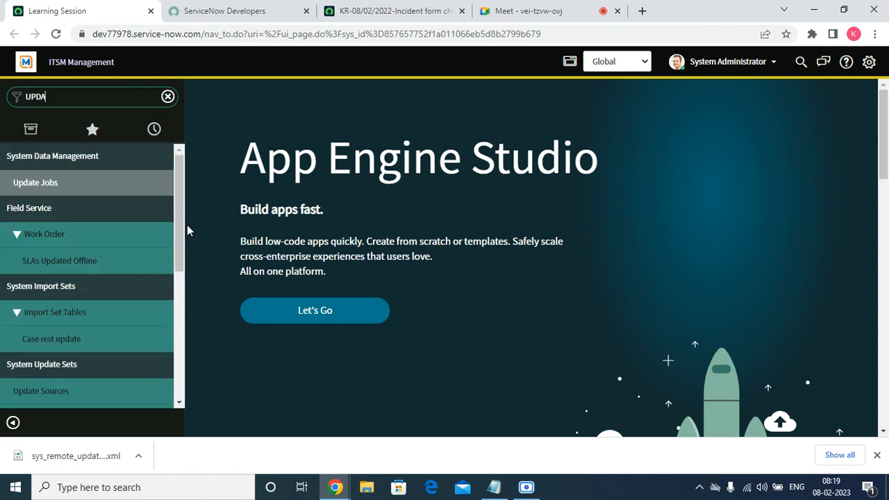
left_click_drag(183, 180, 136, 279)
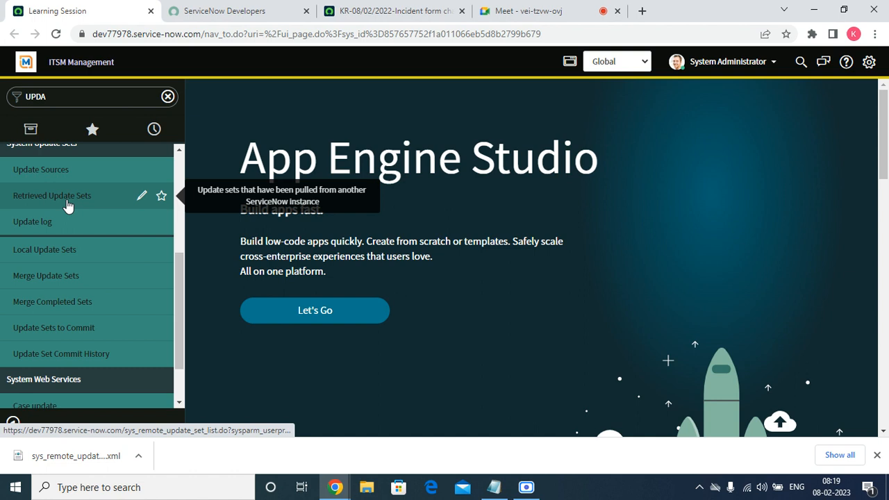
left_click(161, 196)
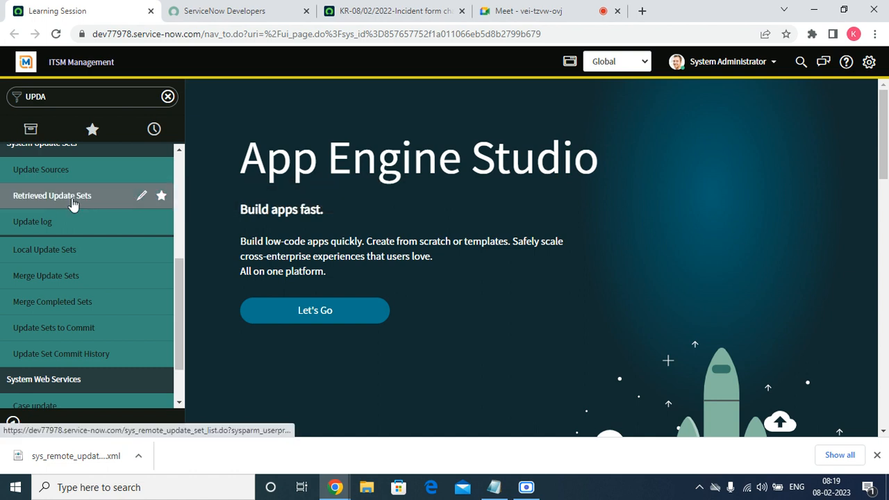
left_click(73, 202)
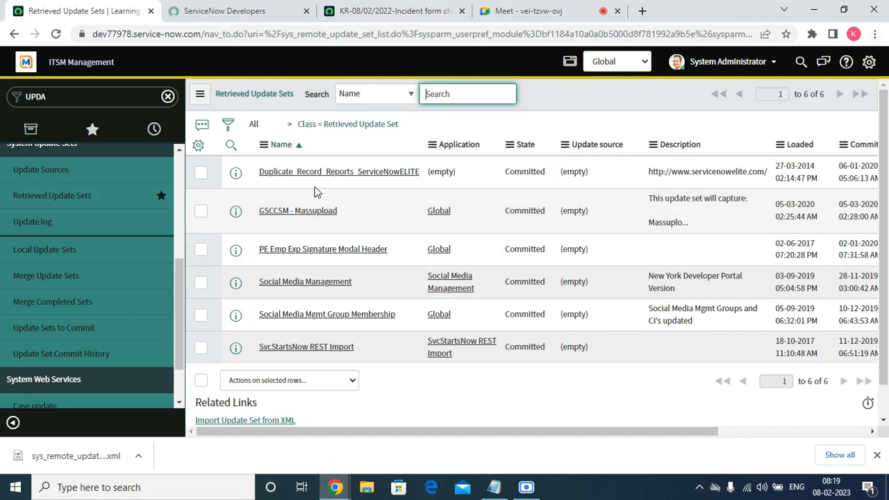
Start an XML import for Retrieved Update Sets and choose the exported sys_remote_update_set XML file from Downloads
right_click(285, 143)
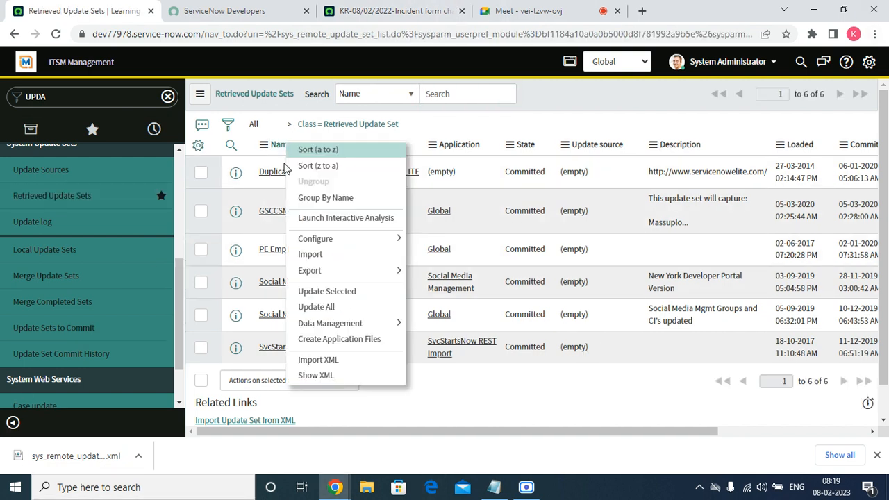
left_click(322, 361)
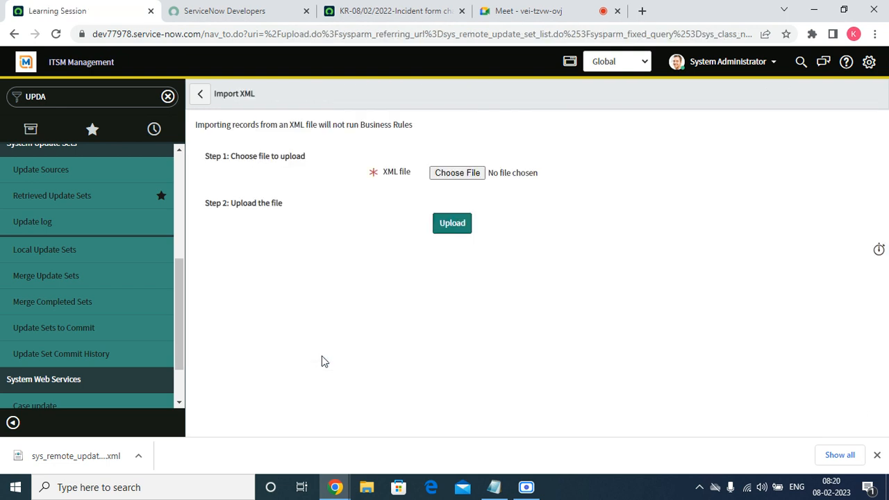
left_click(458, 173)
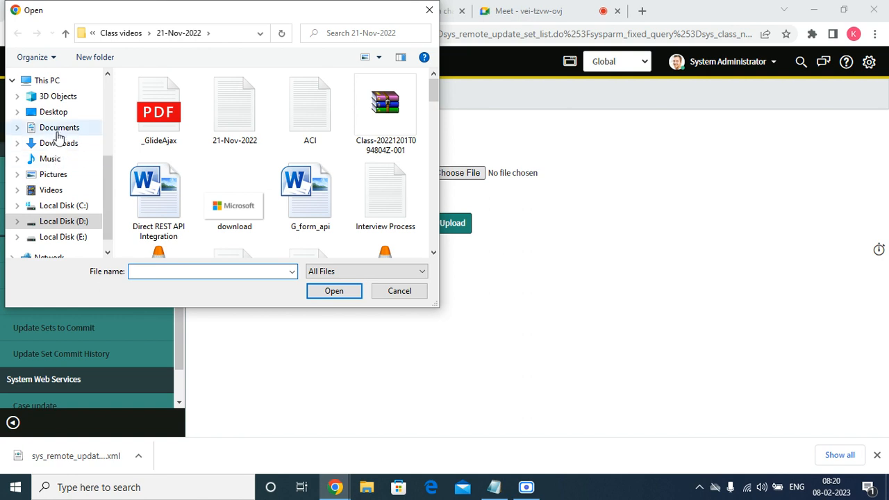
left_click(59, 145)
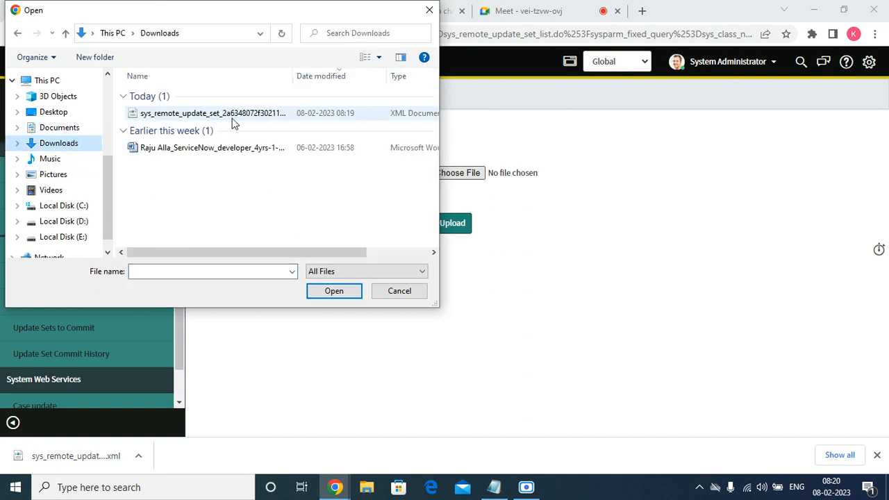
double_click(239, 117)
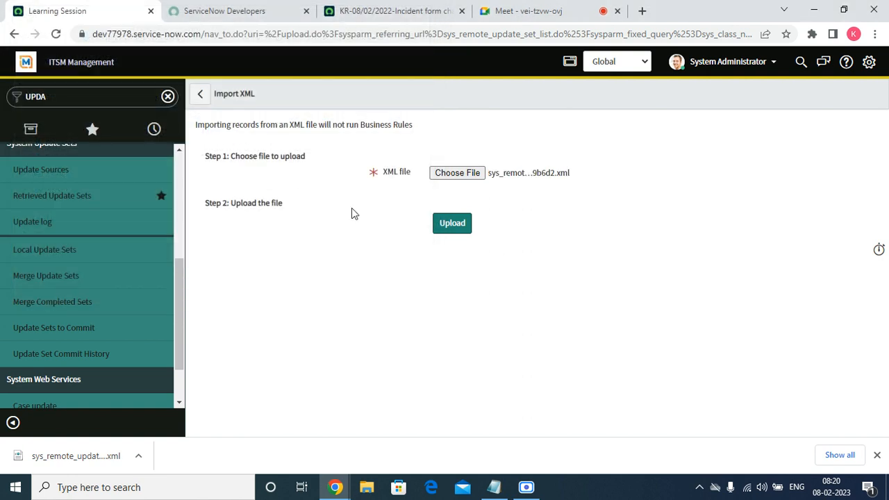
Upload the selected XML file and open the retrieved update set KR-08/02/2022-Incident form changes in a new tab
left_click(452, 226)
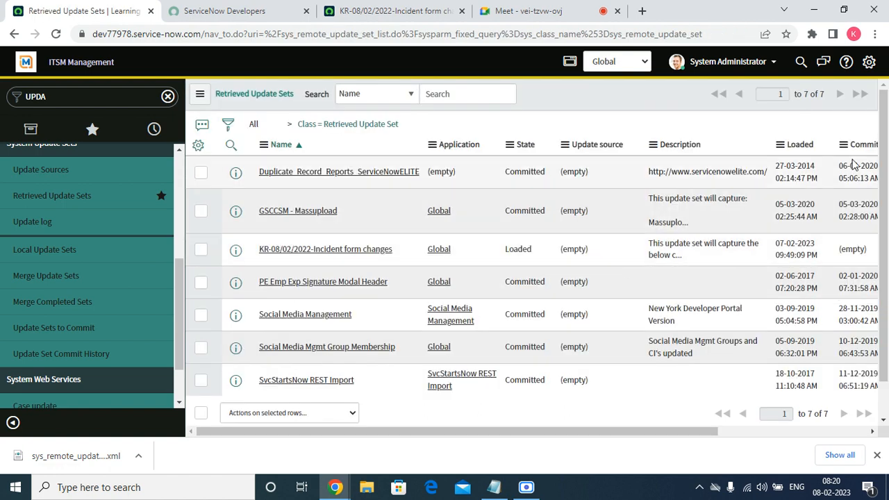
scroll(886, 142, "down", 1)
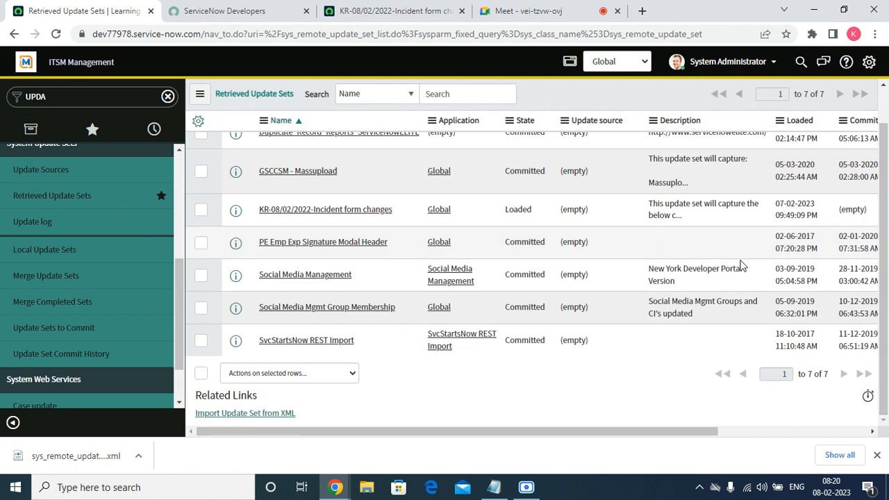
right_click(261, 210)
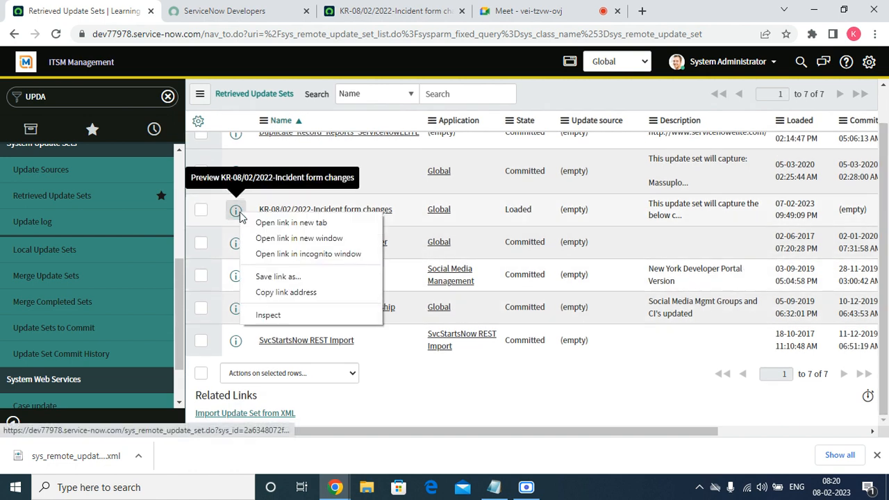
left_click(261, 224)
left_click(229, 8)
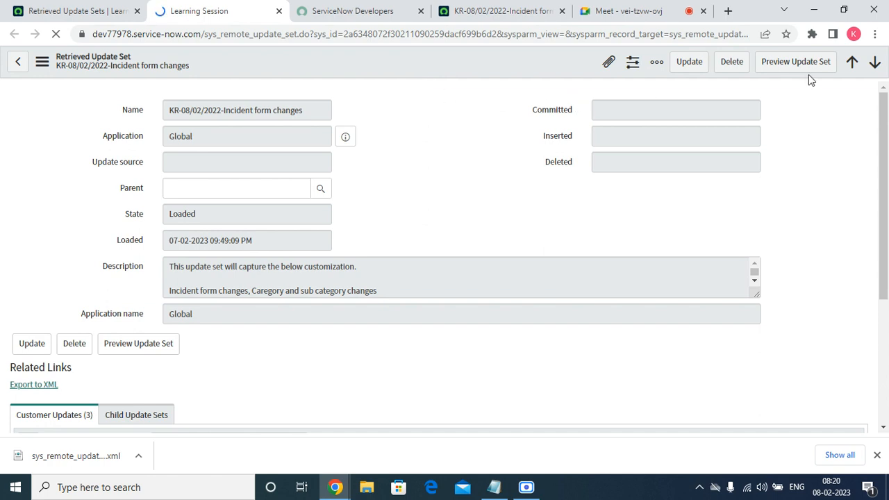
Review the retrieved update set's State field and its list of customer updates
left_click(228, 224)
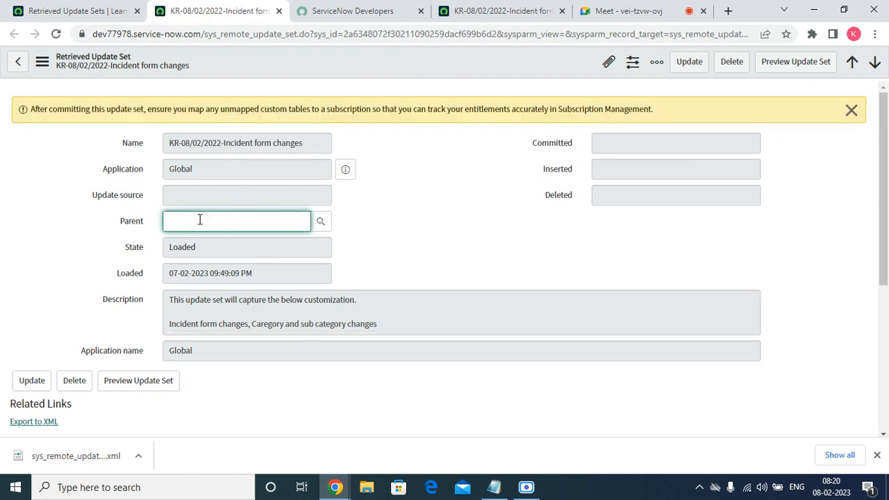
left_click(209, 242)
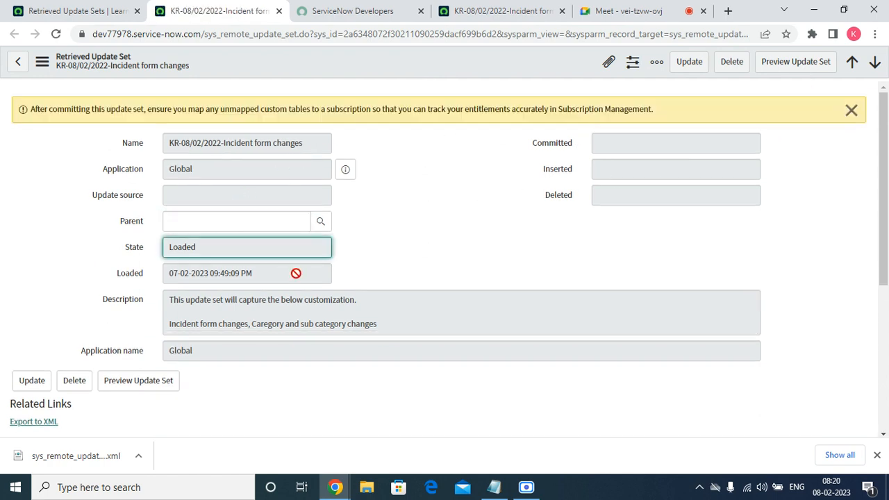
scroll(887, 271, "down", 4)
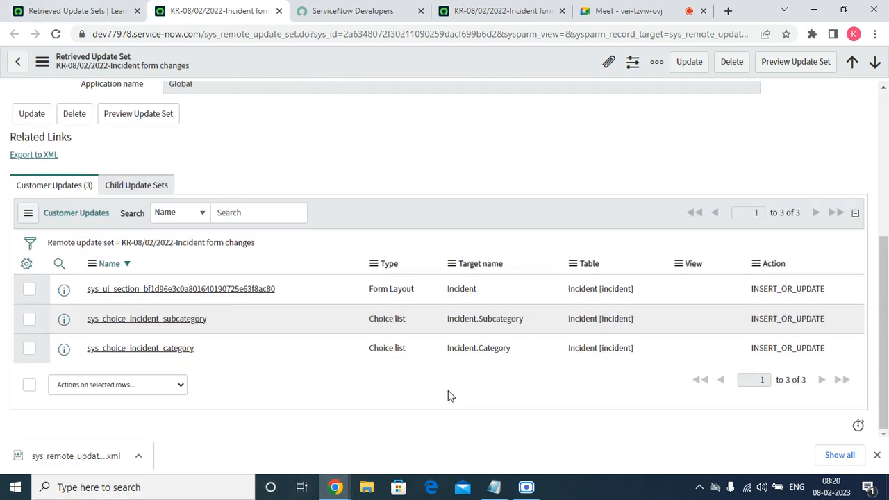
Open the favorite Incident - Open list in a new tab and open incident INC0010058
left_click(75, 11)
left_click(107, 132)
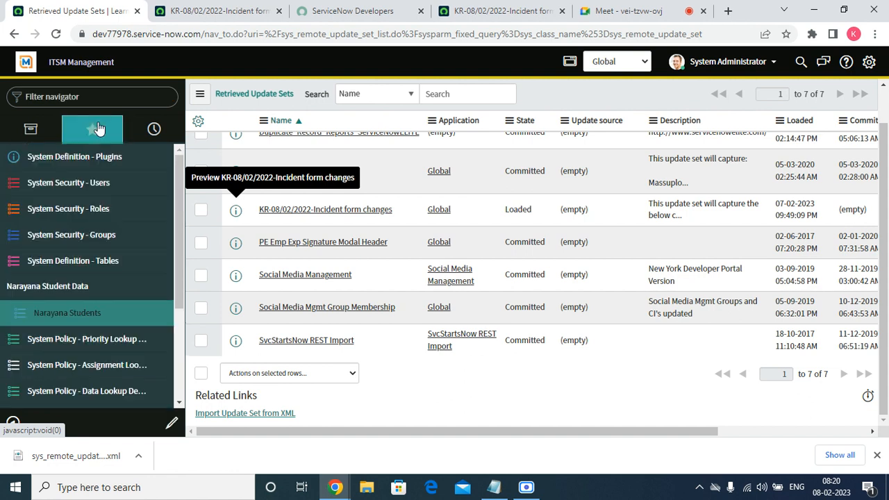
scroll(99, 314, "down", 2)
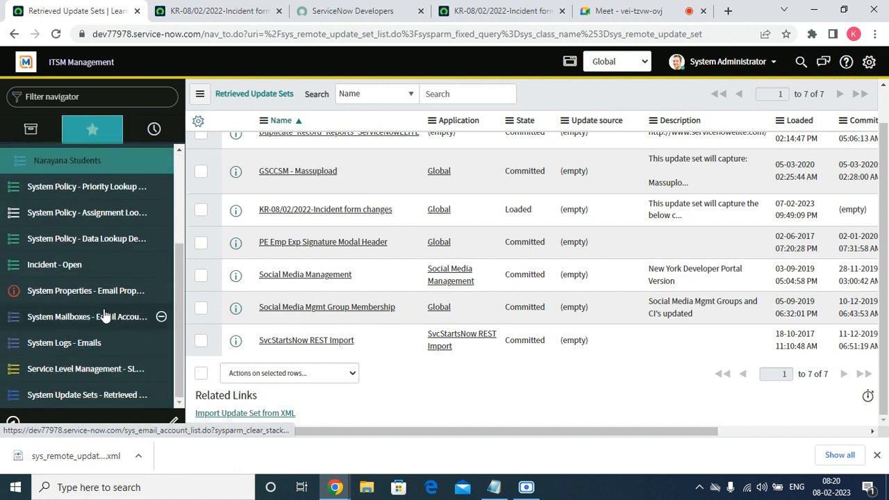
right_click(54, 267)
left_click(70, 277)
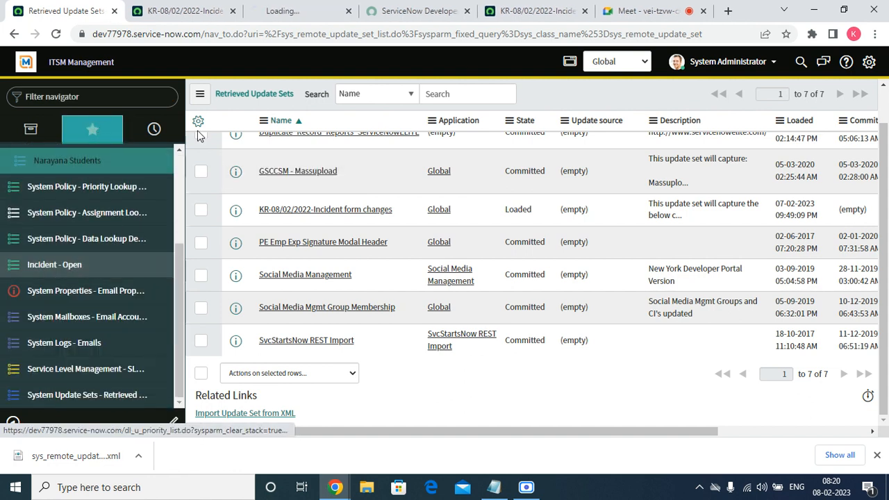
left_click(299, 12)
left_click(97, 141)
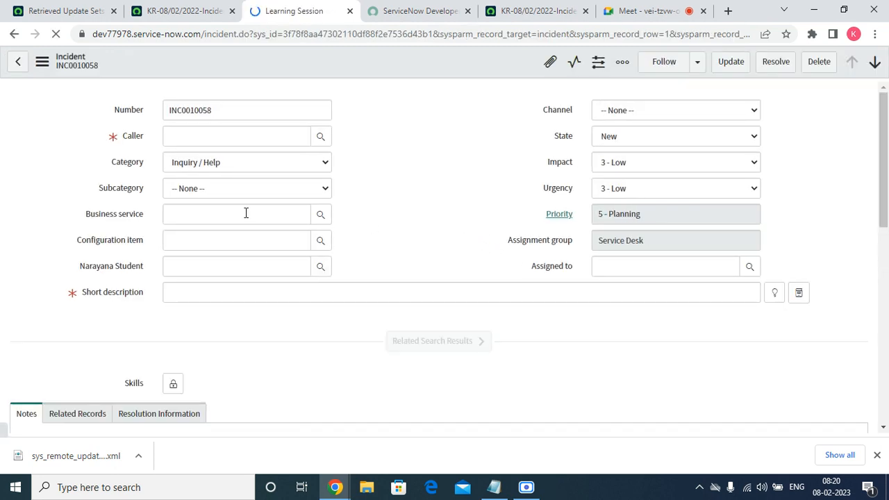
Set the incident's Category to Software and check the available Category and Subcategory choices
left_click(308, 169)
left_click(247, 201)
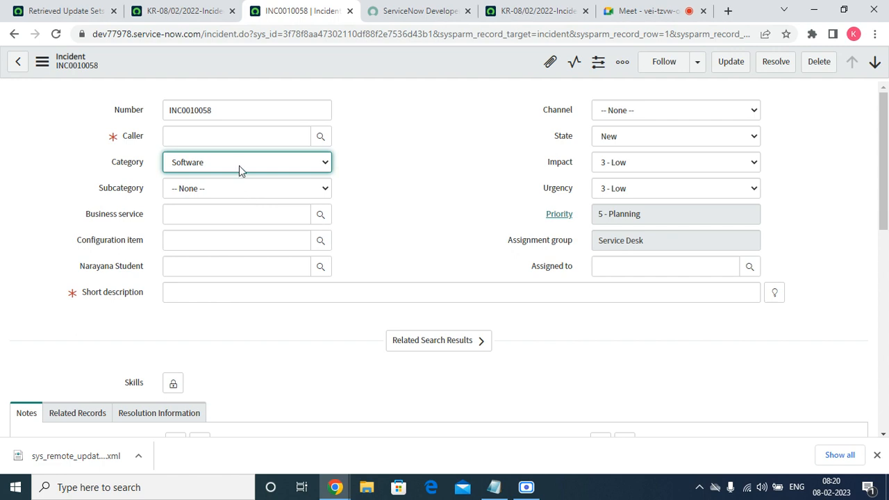
left_click(239, 168)
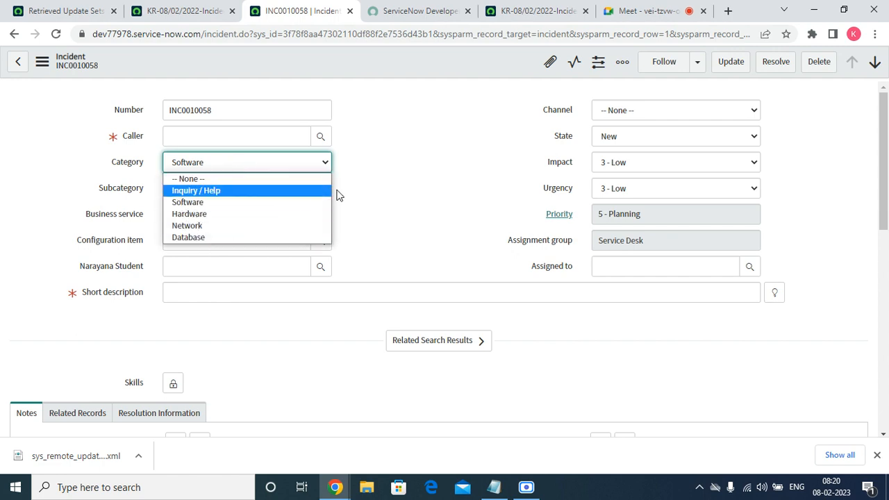
left_click(377, 178)
left_click(262, 192)
left_click(462, 182)
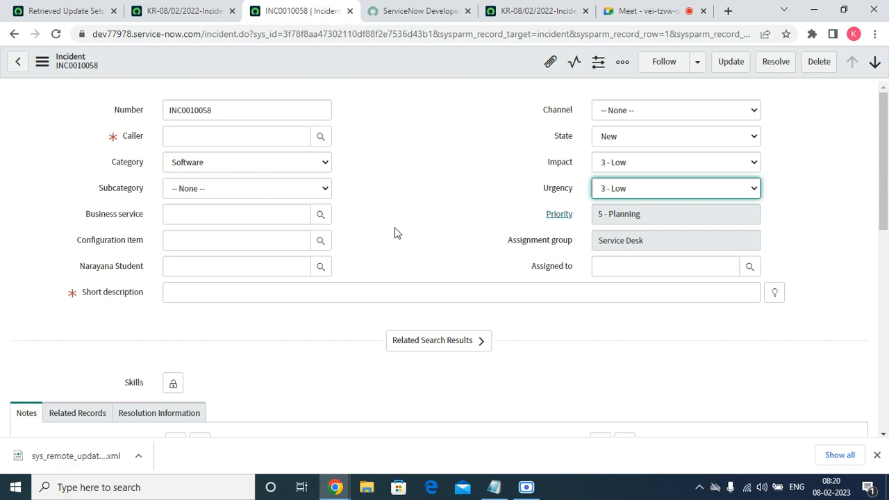
Examine the incident form's current layout, including the Business service, Configuration item, Narayana Student and Channel fields
left_click_drag(79, 213, 137, 220)
left_click_drag(69, 240, 143, 257)
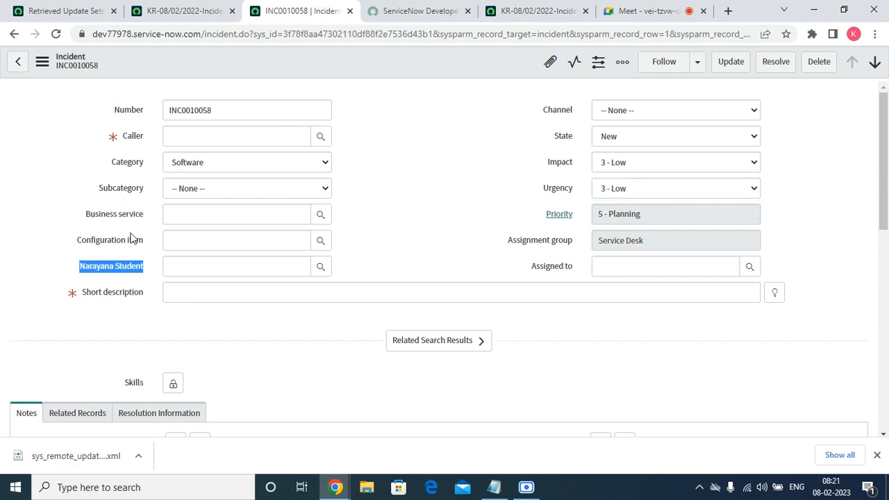
left_click_drag(119, 209, 144, 245)
left_click_drag(526, 113, 578, 120)
Return to the retrieved update set, run its preview, and dismiss the preview dialog and notices
left_click(184, 17)
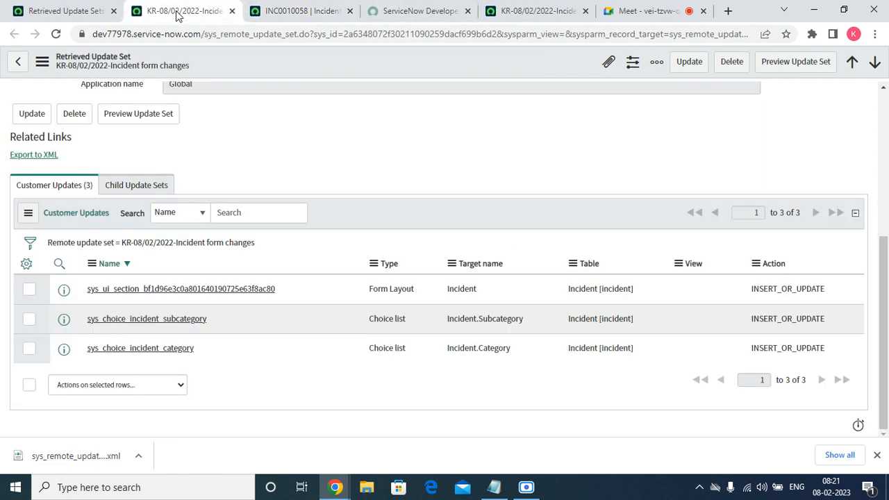
scroll(824, 278, "up", 5)
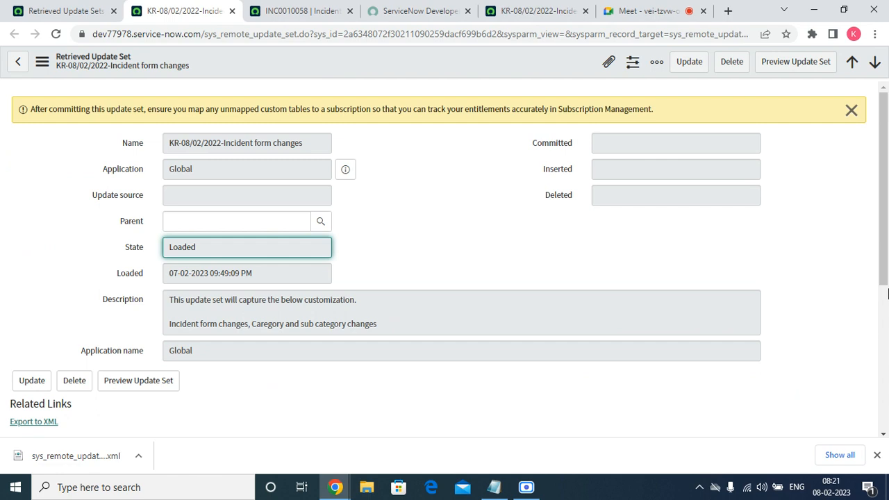
left_click(851, 111)
left_click(796, 62)
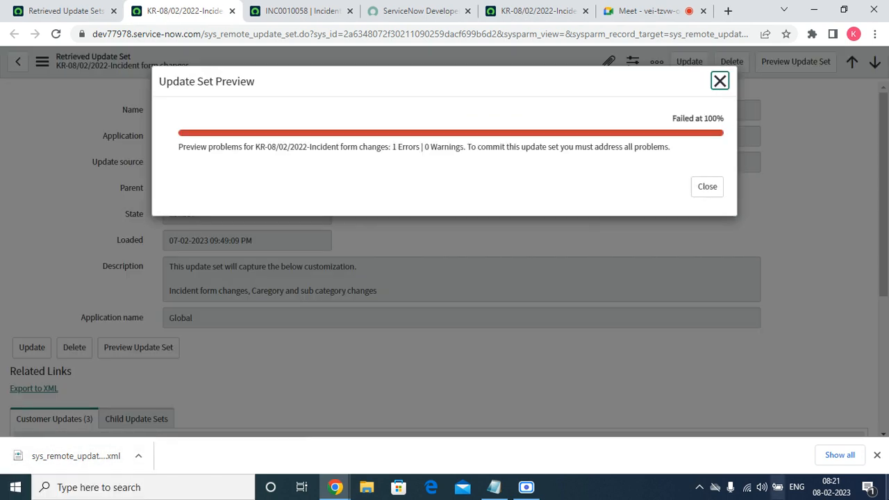
left_click(694, 189)
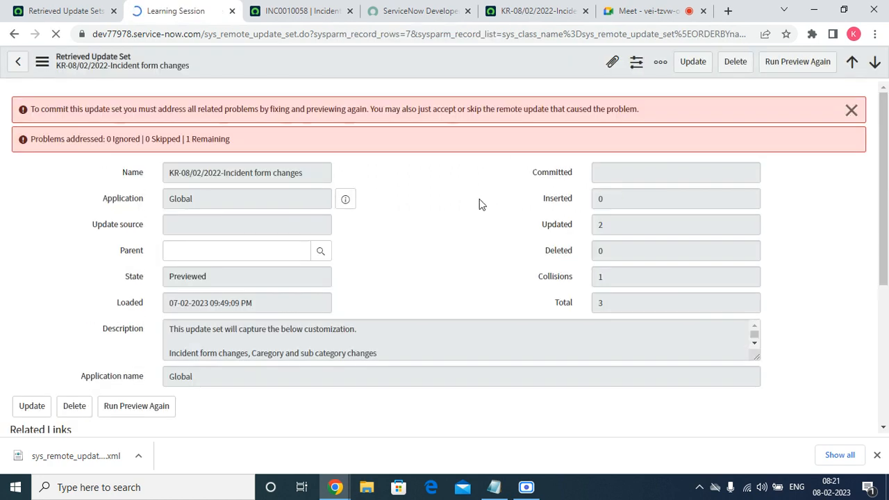
left_click(850, 110)
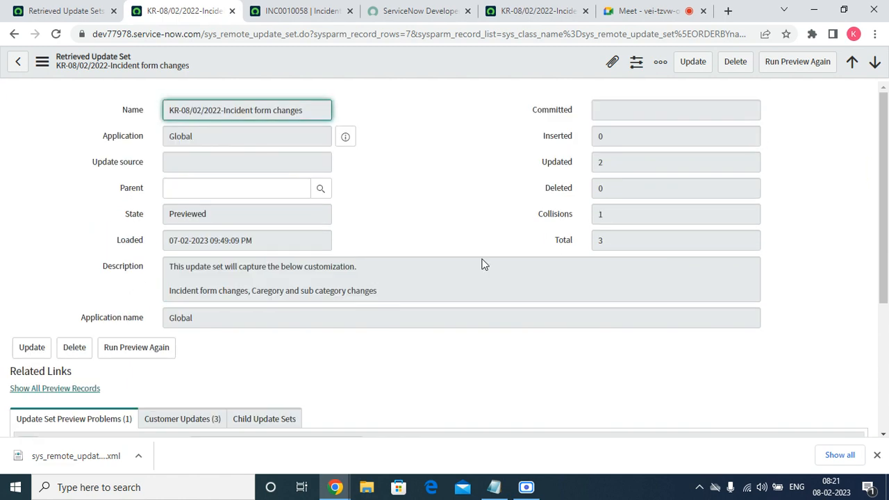
Inspect the error under Update Set Preview Problems by opening its record in a new tab, and close that tab
scroll(536, 234, "down", 3)
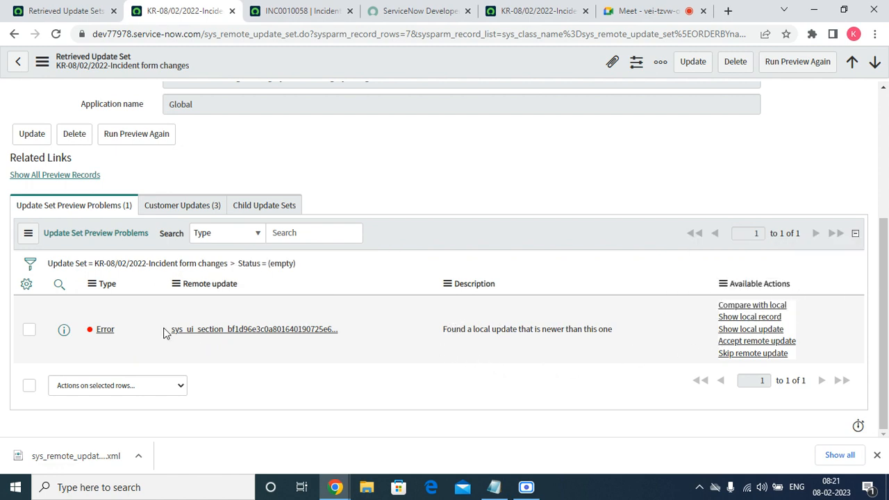
left_click(61, 335)
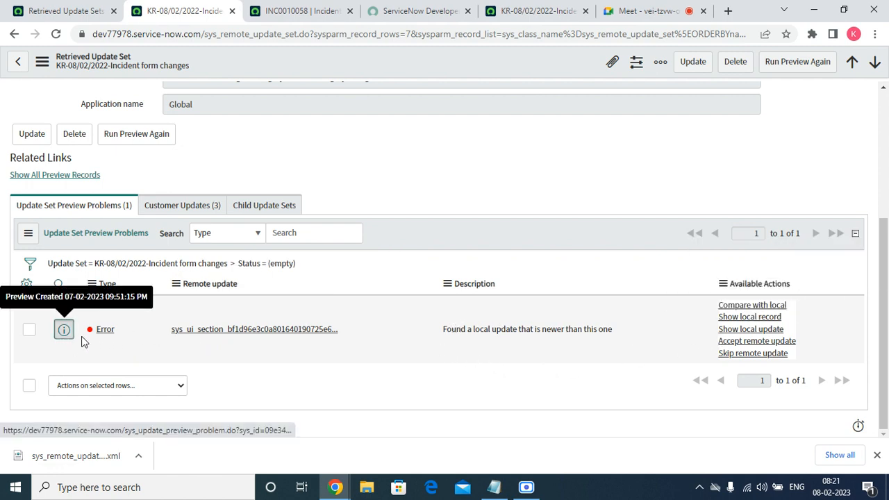
right_click(80, 338)
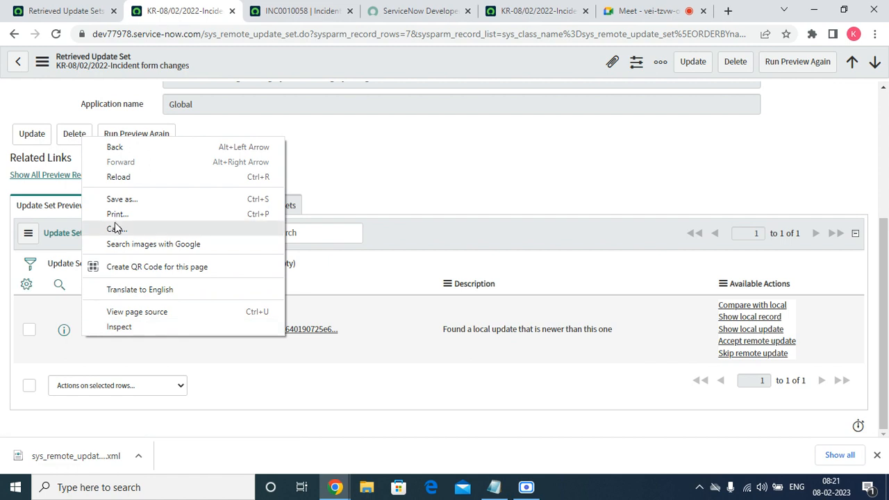
left_click(467, 241)
right_click(72, 335)
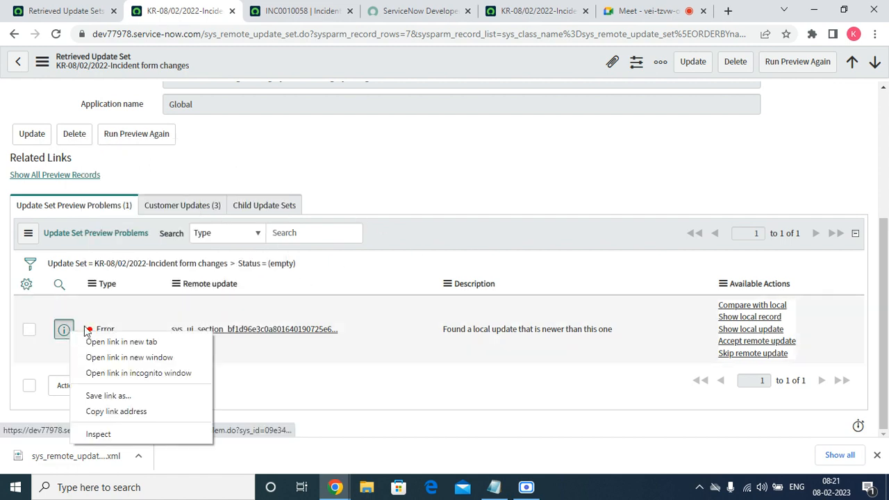
left_click(143, 341)
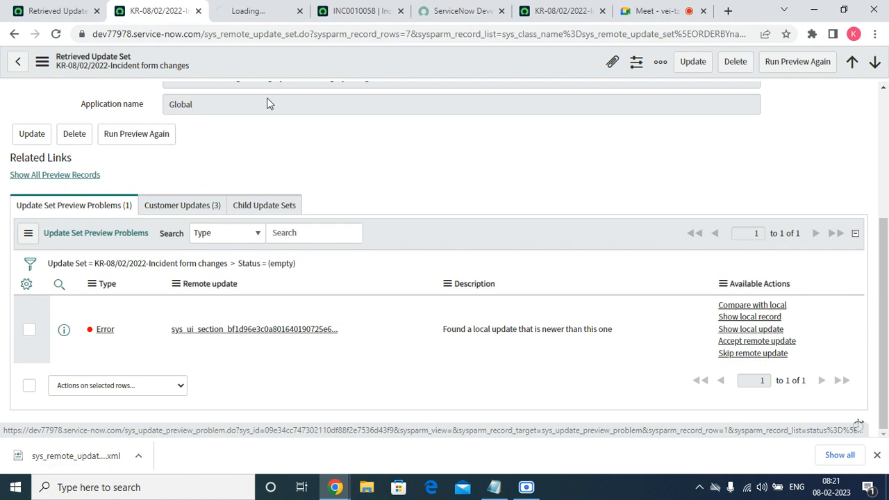
left_click(274, 8)
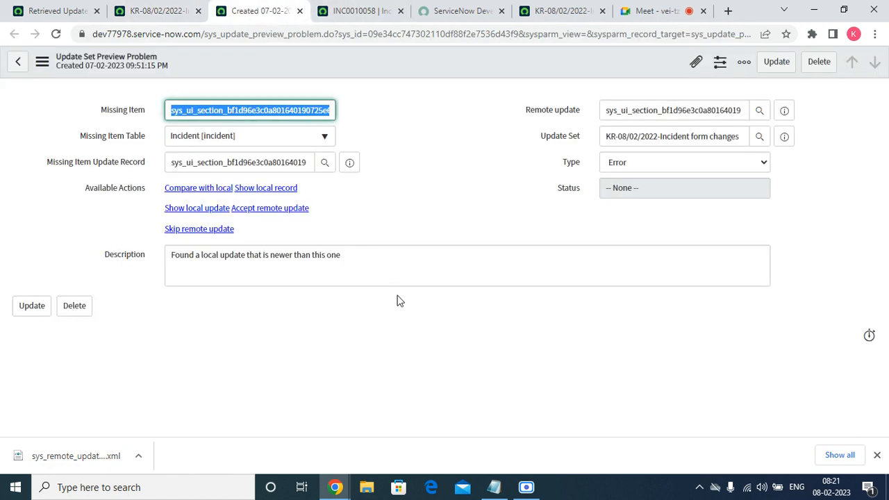
left_click(299, 11)
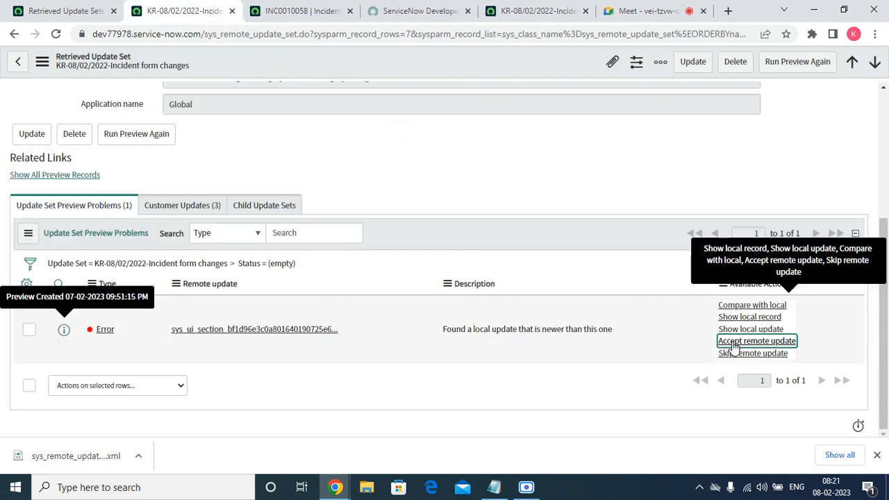
Accept the remote update for the sys_ui_section preview problem and reopen the retrieved update set record
left_click(734, 343)
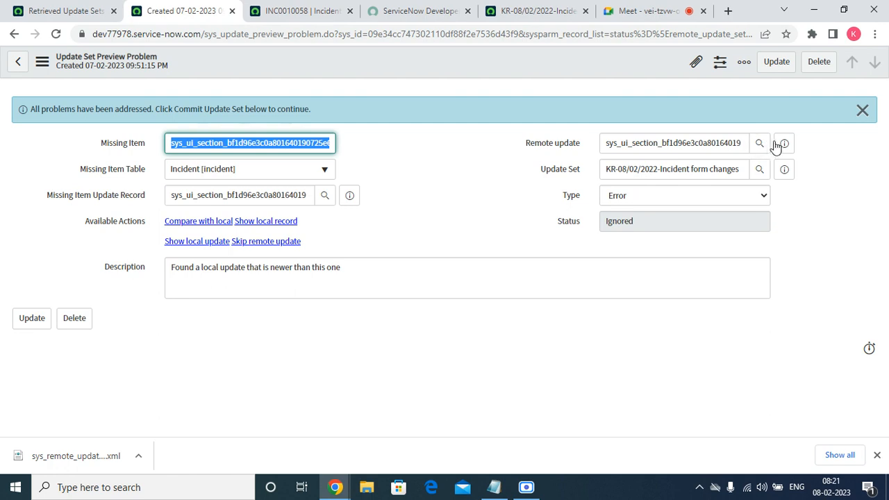
left_click(785, 172)
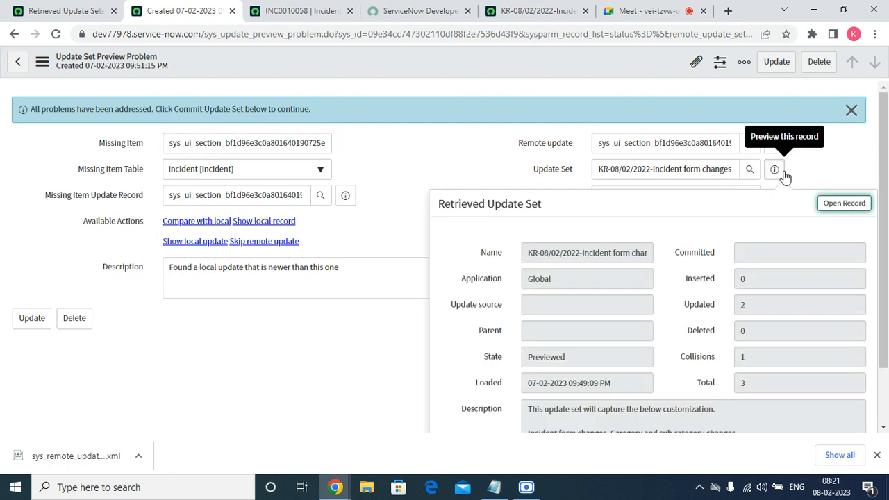
left_click(836, 205)
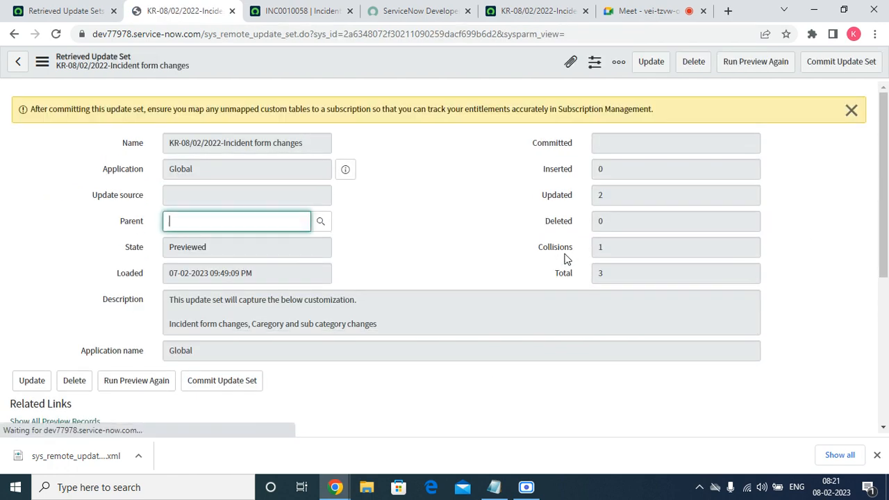
left_click(849, 109)
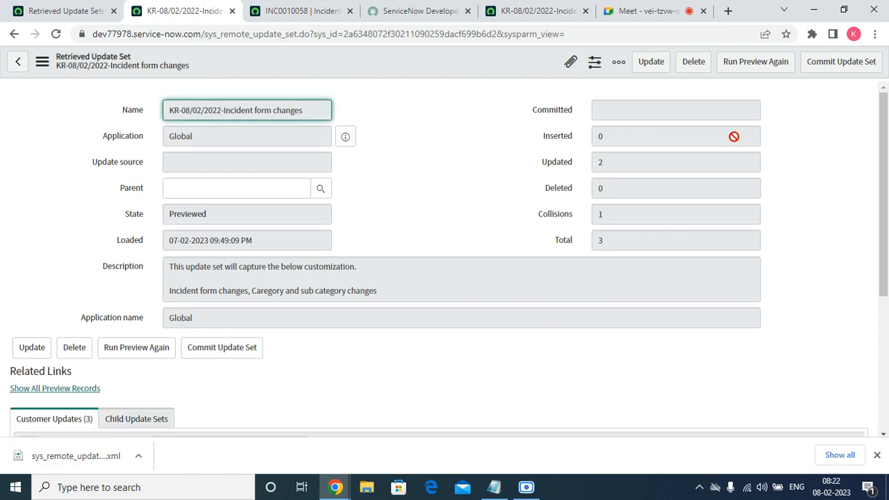
Check the update set's State field, commit the update set, and close the commit dialog
left_click(216, 214)
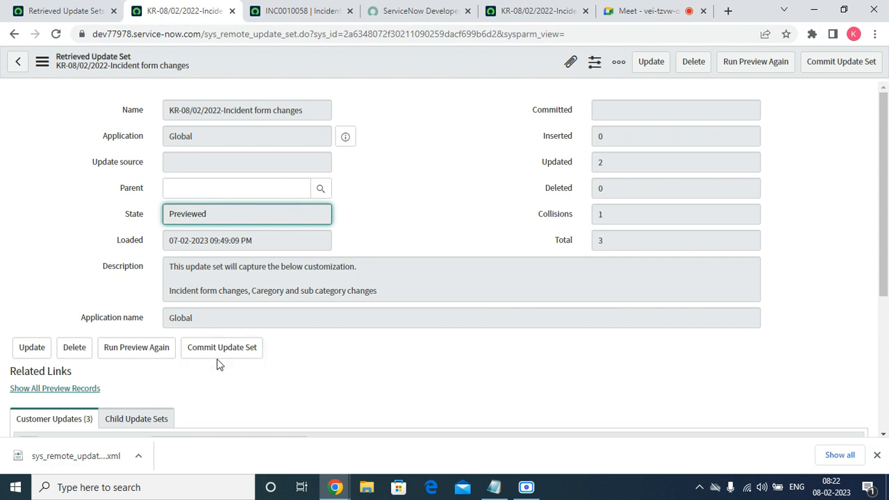
left_click(836, 68)
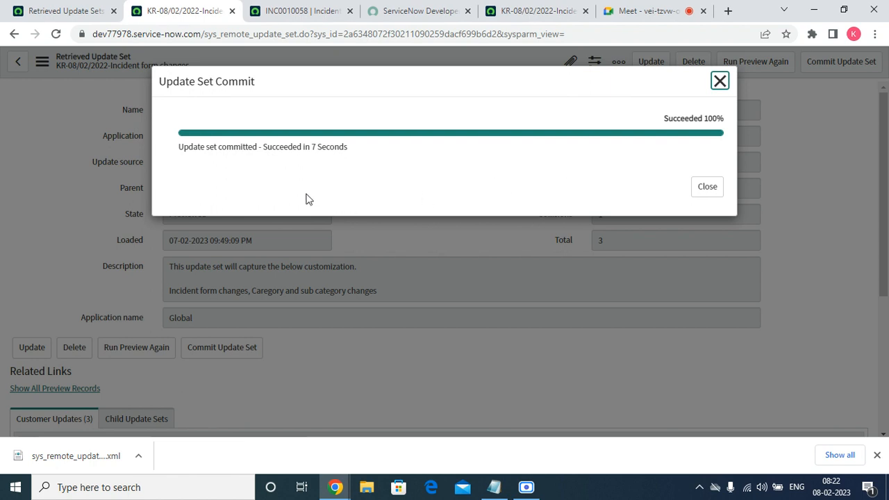
left_click(709, 189)
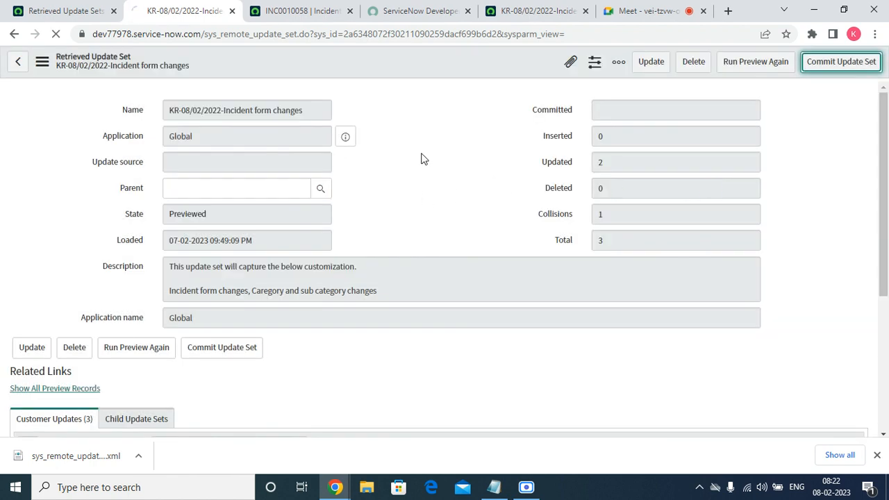
Check the Business service and Configuration item fields on the open incident INC0010058 form
left_click(299, 8)
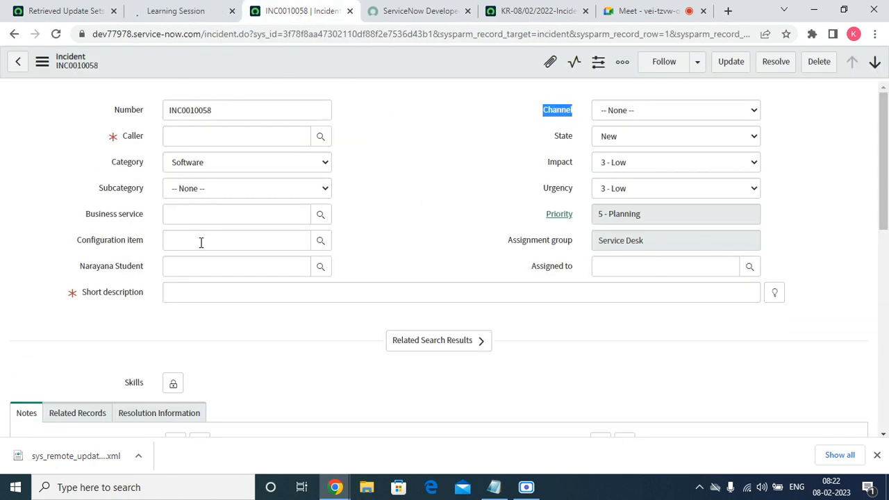
left_click_drag(73, 216, 165, 217)
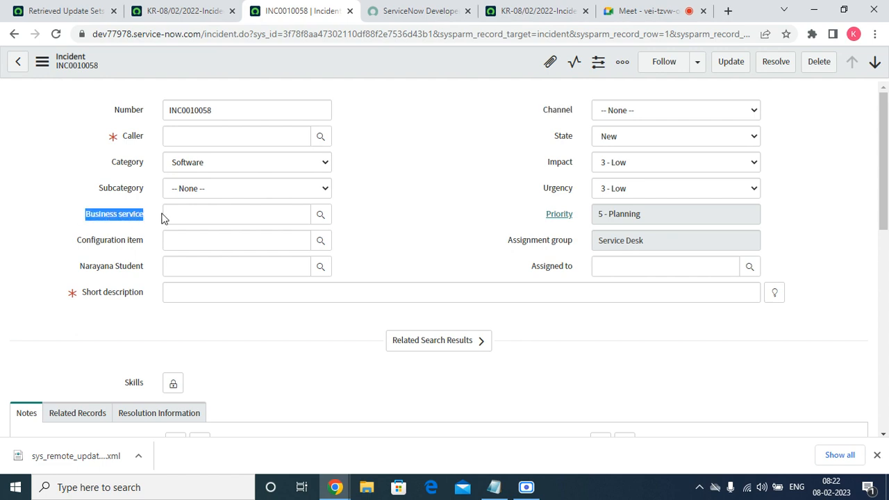
left_click_drag(121, 255, 69, 271)
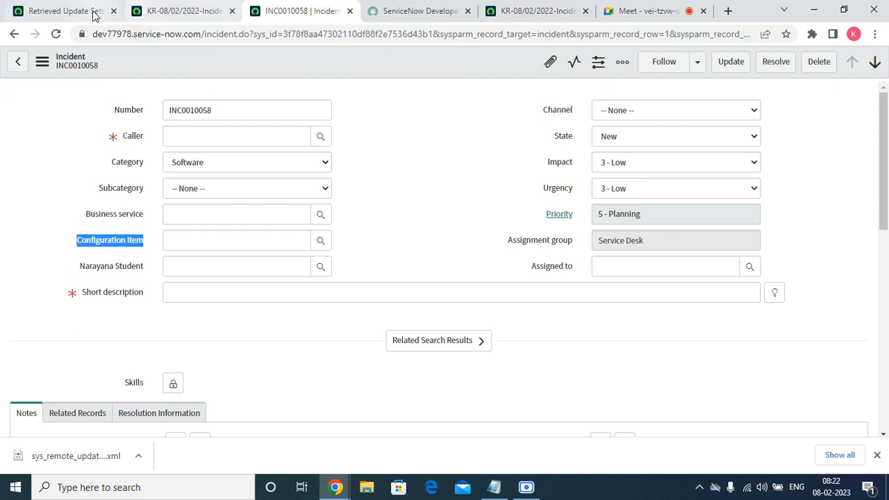
Open the incident list from the favorites in a new tab and view incident INC0010057 to check its form layout
left_click(66, 10)
right_click(70, 264)
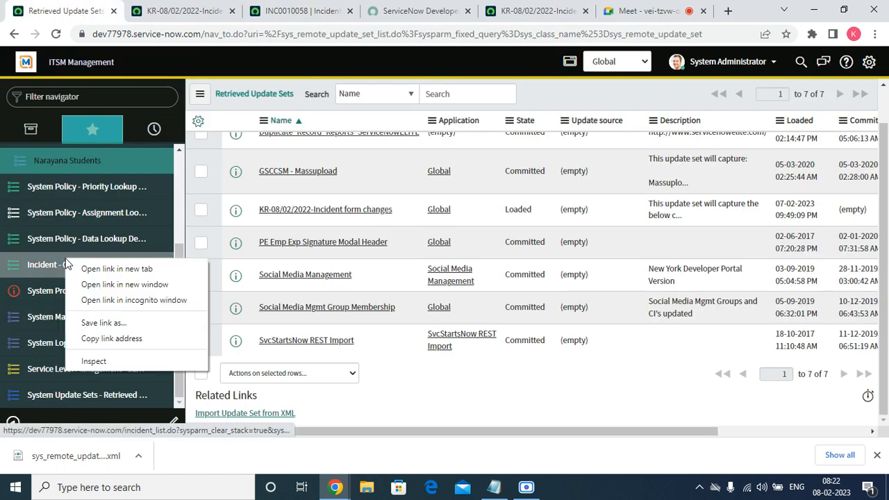
left_click(88, 269)
left_click(375, 8)
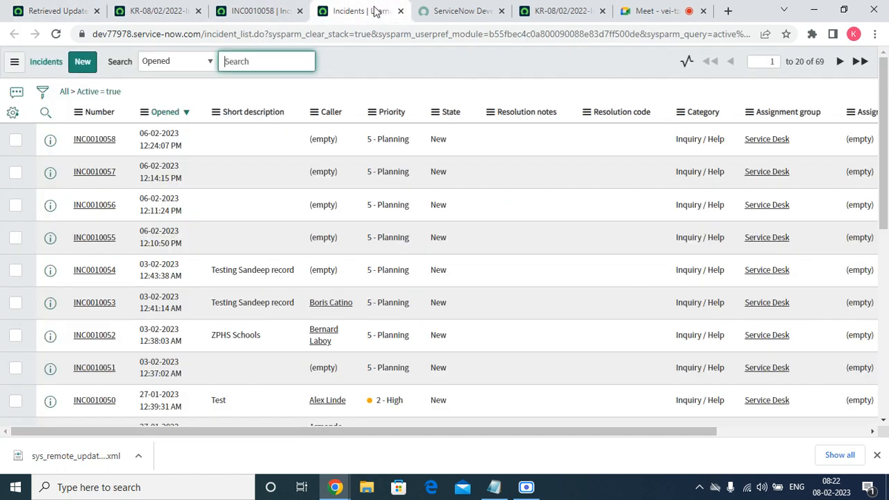
left_click(107, 173)
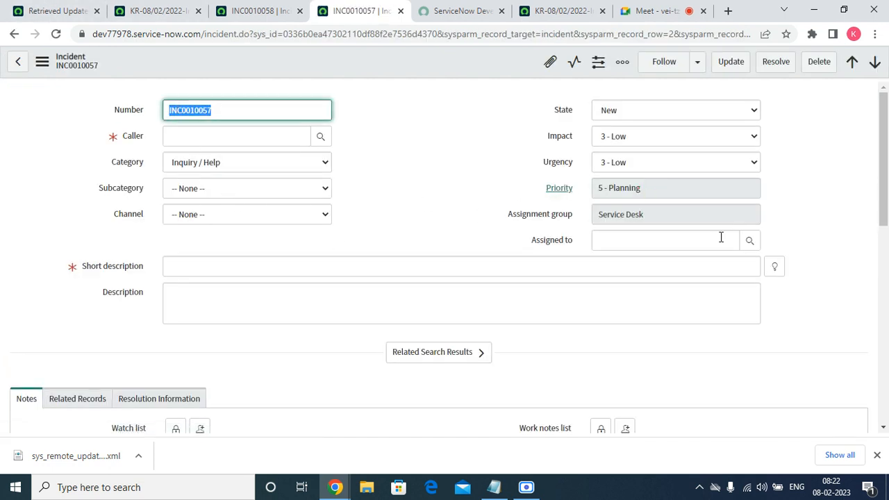
Return to incident INC0010058 and reload its form, discarding the unsaved changes
left_click(248, 11)
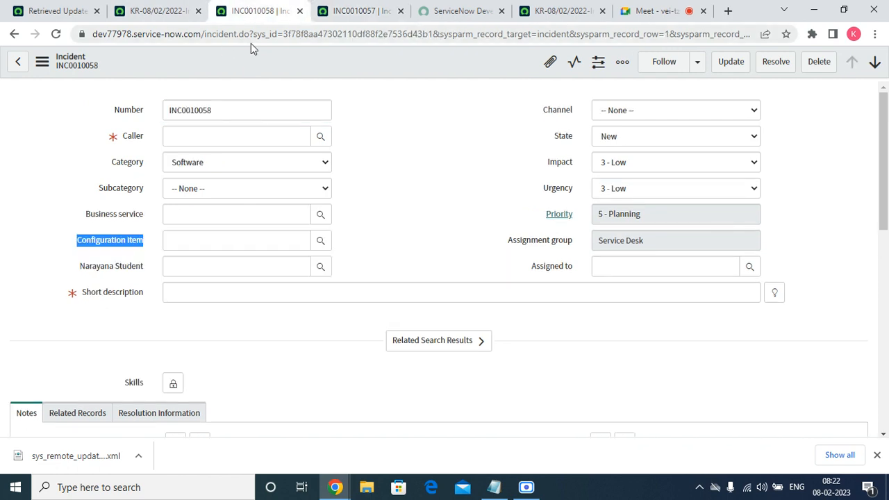
right_click(249, 60)
left_click(281, 426)
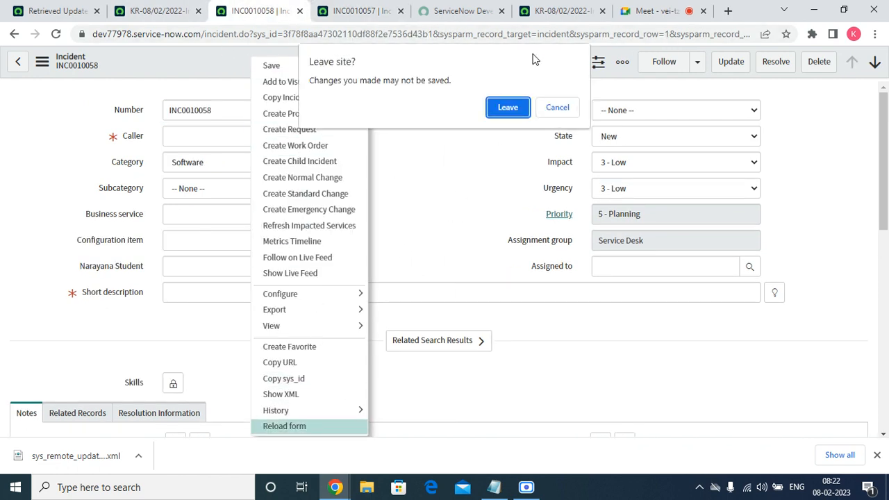
left_click(514, 109)
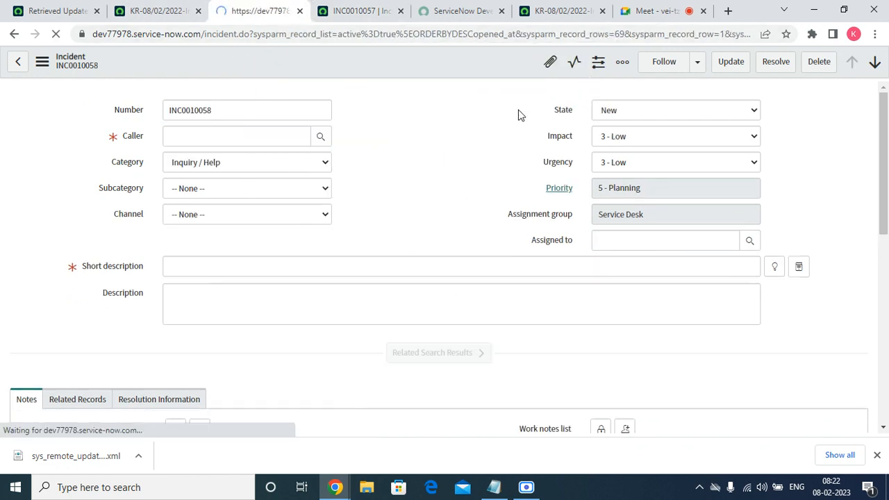
Set the incident's Category to Cloud Infra and check the available Subcategory choices without selecting one
left_click(228, 164)
left_click(204, 251)
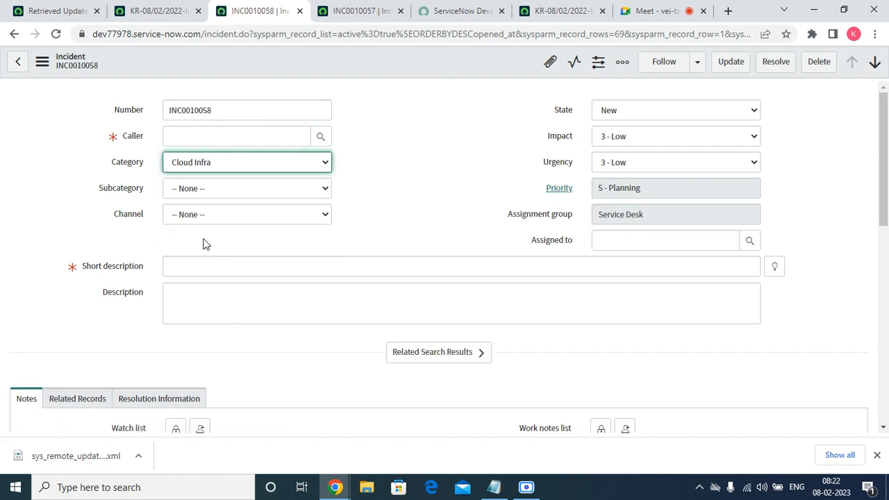
left_click(204, 194)
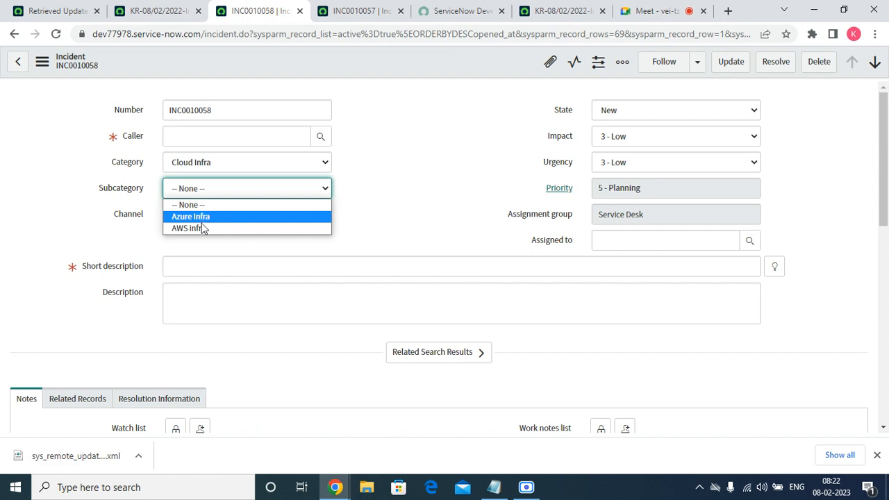
left_click(487, 166)
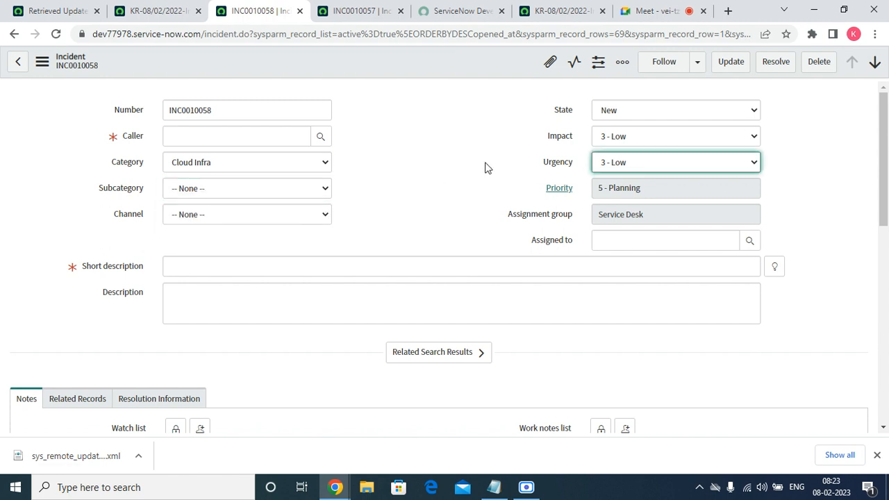
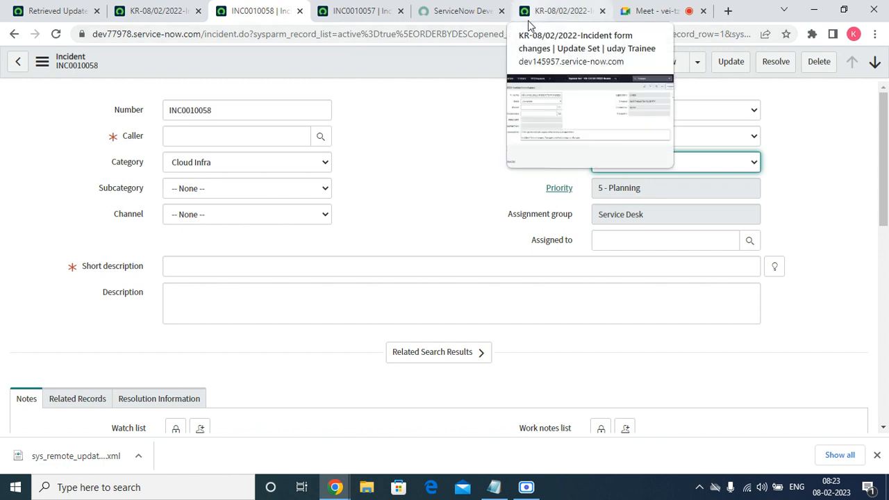
Open the open-incident list from the favorites in a new tab on instance dev145957 and view incident INC0010006
key("shift+Tab")
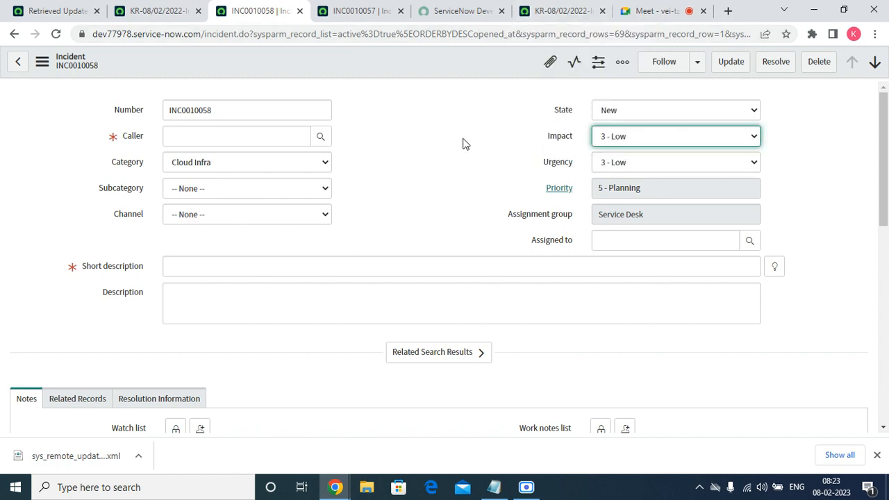
left_click(546, 11)
left_click(109, 63)
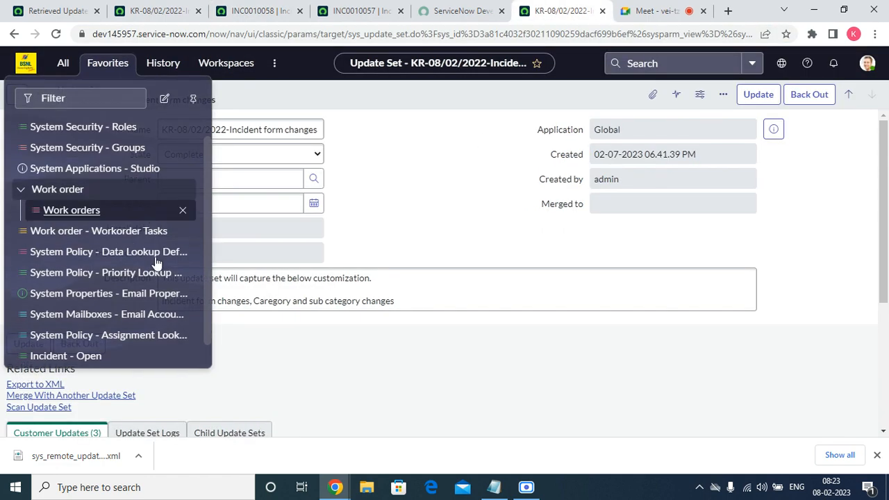
scroll(114, 377, "down", 3)
right_click(78, 357)
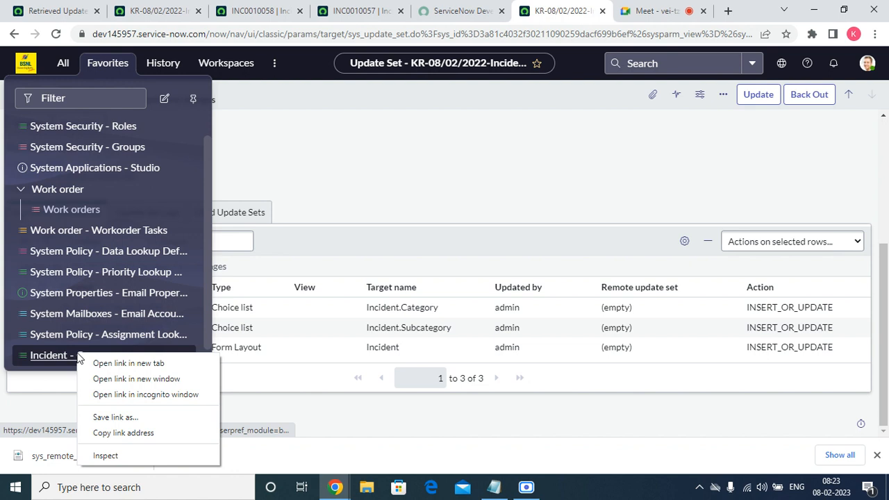
left_click(129, 363)
left_click(582, 9)
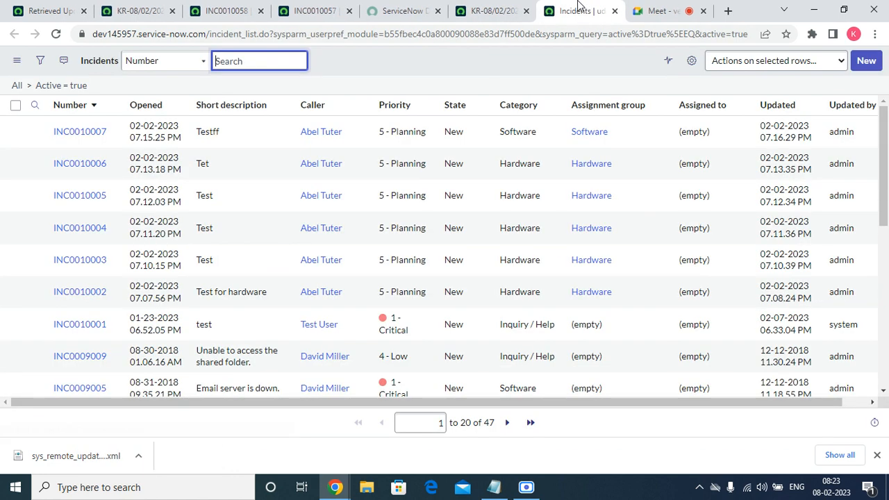
left_click(104, 167)
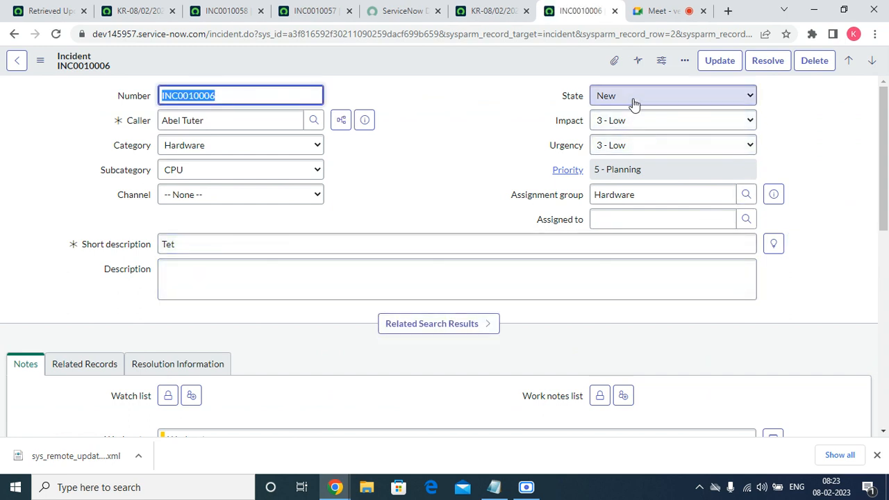
Check the State choices, Related Records and Resolution Information on incident INC0010006 without changing anything
left_click(635, 100)
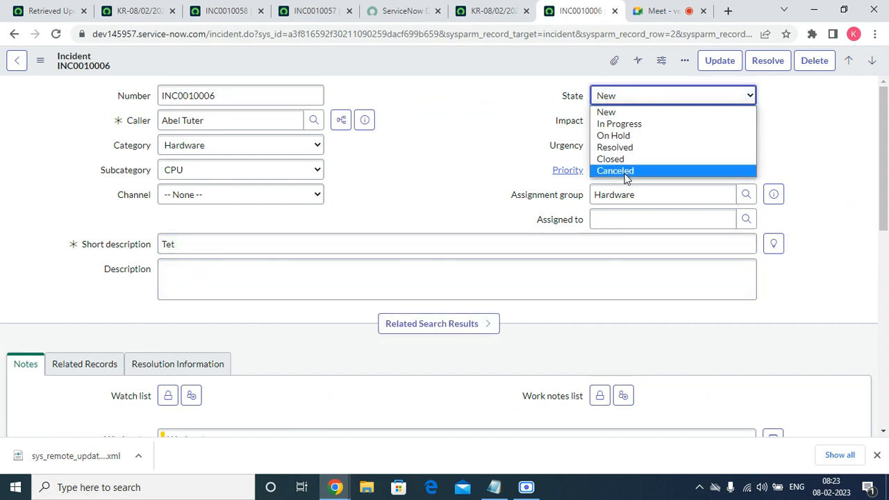
left_click(505, 135)
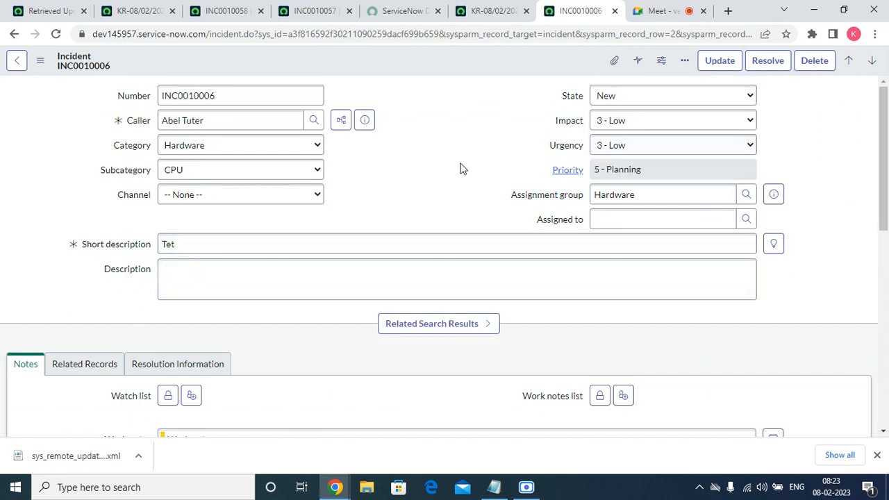
scroll(881, 177, "down", 3)
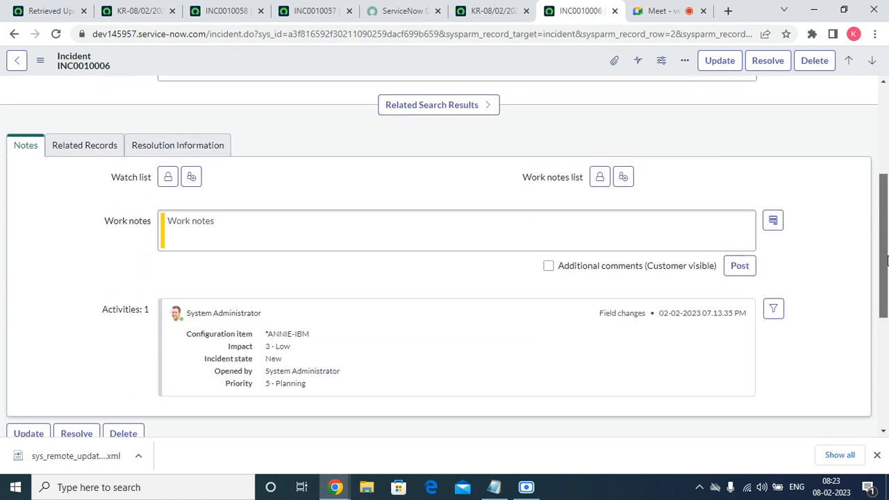
left_click(105, 145)
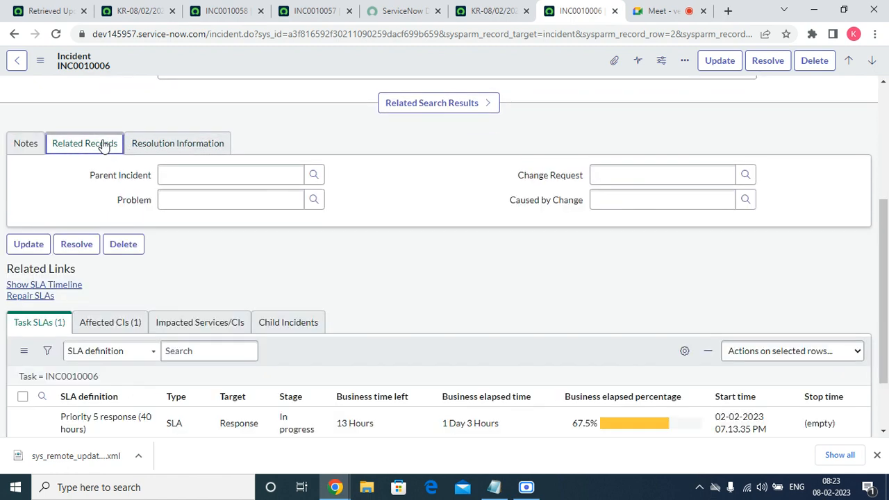
left_click(167, 145)
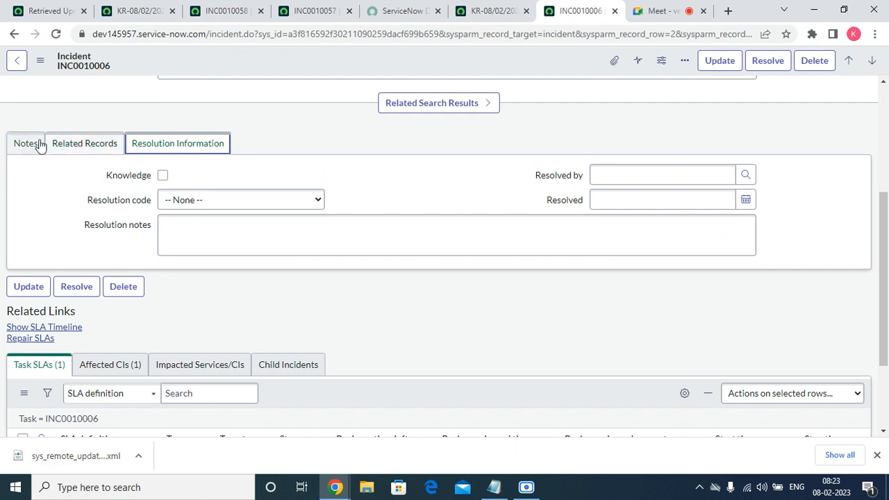
Switch the incident's notes entry to Additional comments (Customer visible), then return it to Work notes
left_click(25, 144)
left_click(242, 221)
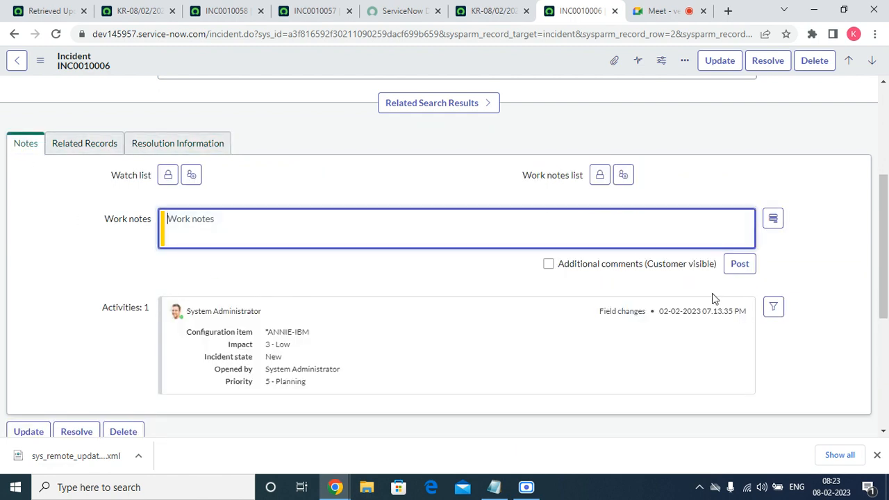
left_click(548, 265)
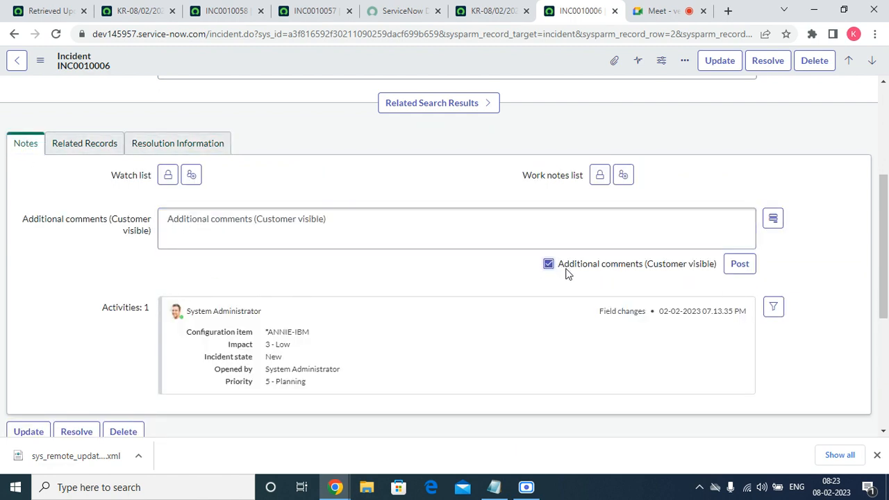
left_click(637, 264)
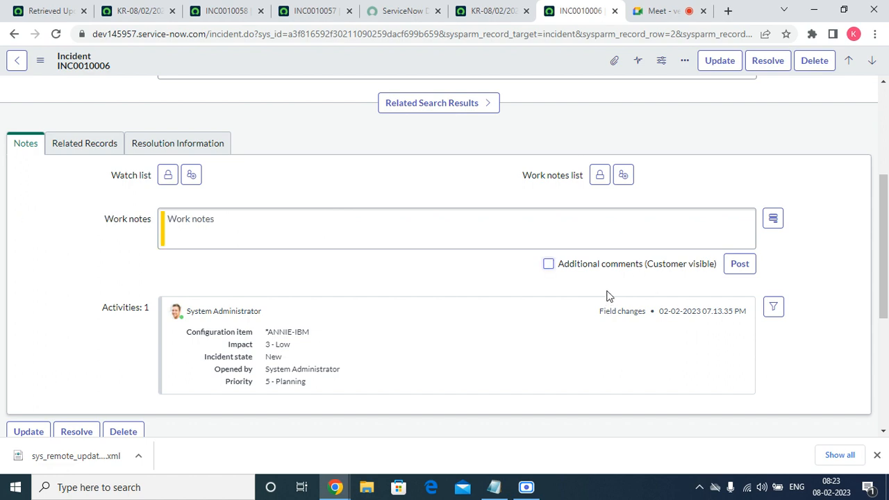
Create the update set "KR-08/02/2022-Incident form changes-II" from the Update Sets list, make it current and dismiss the browser's download bar
left_click(486, 11)
left_click(128, 64)
scroll(94, 330, "down", 1)
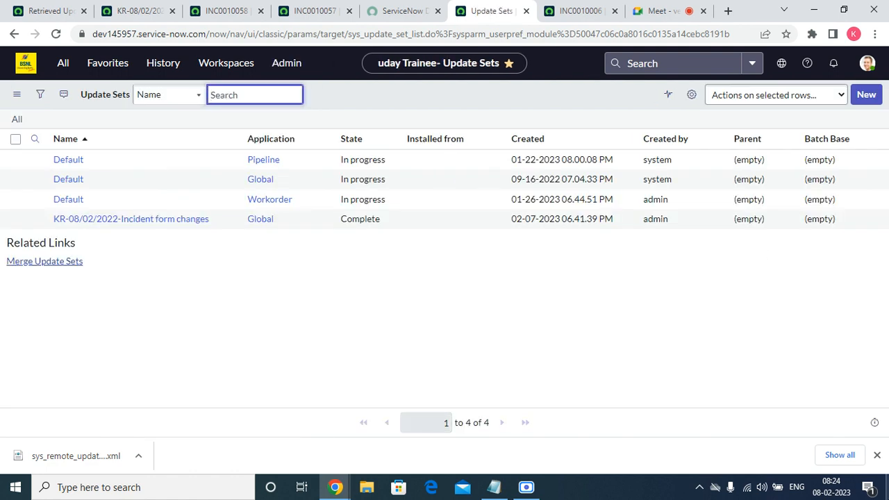
left_click(872, 97)
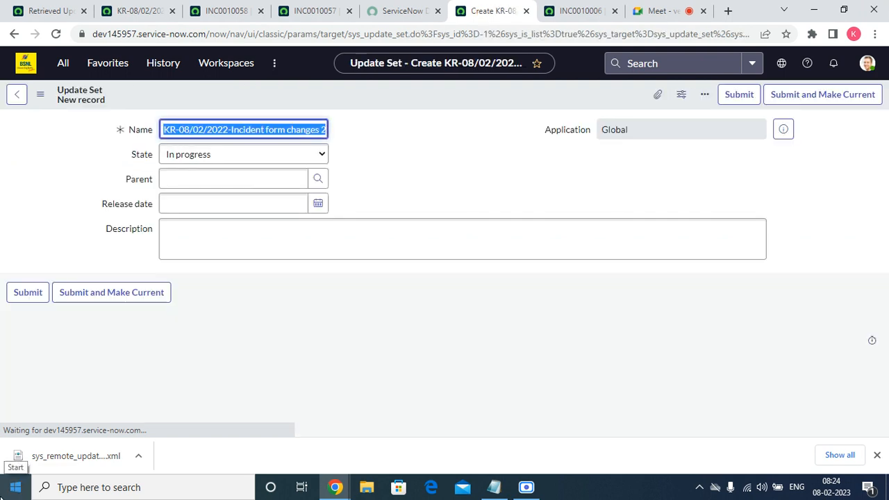
left_click(319, 129)
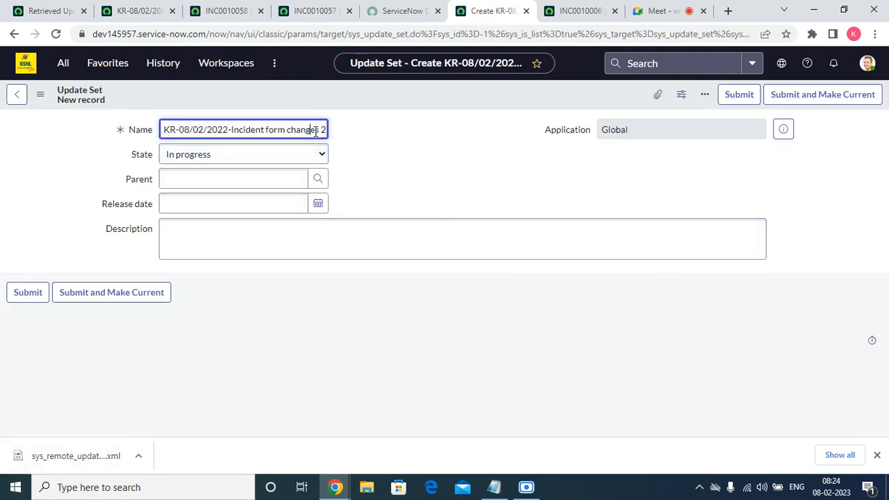
key("Delete")
type("-i")
key("BackSpace")
type("II")
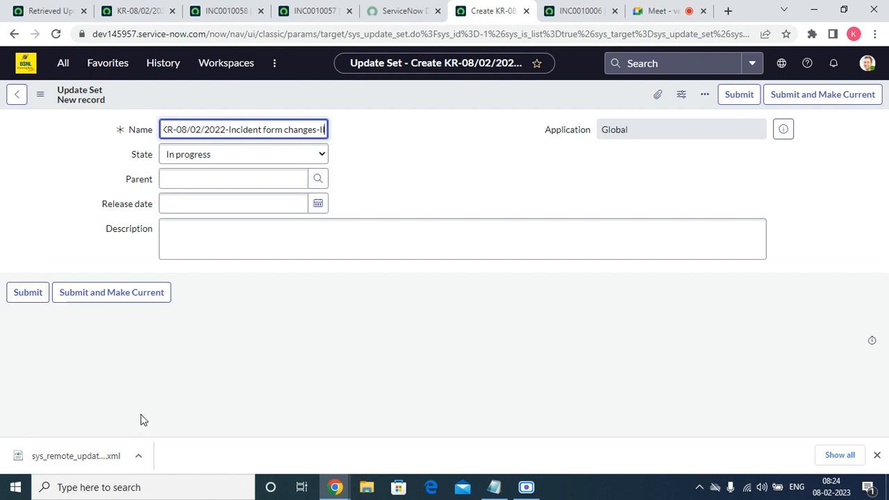
left_click(136, 303)
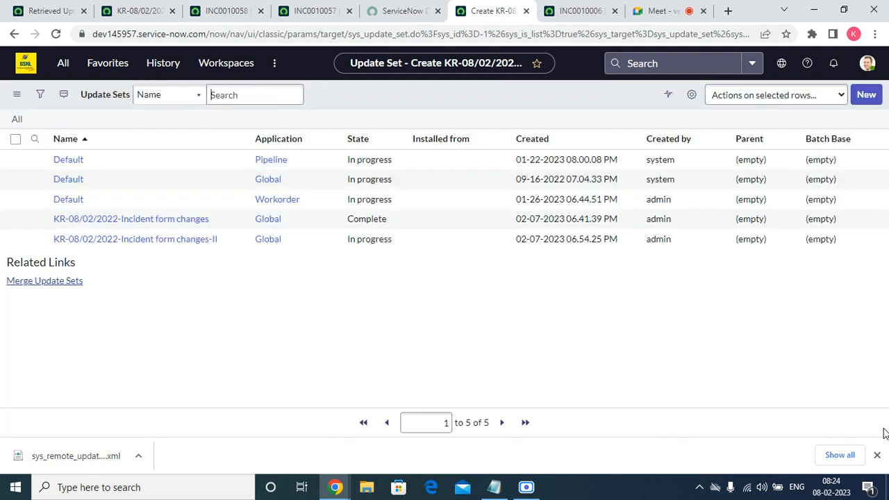
left_click(877, 455)
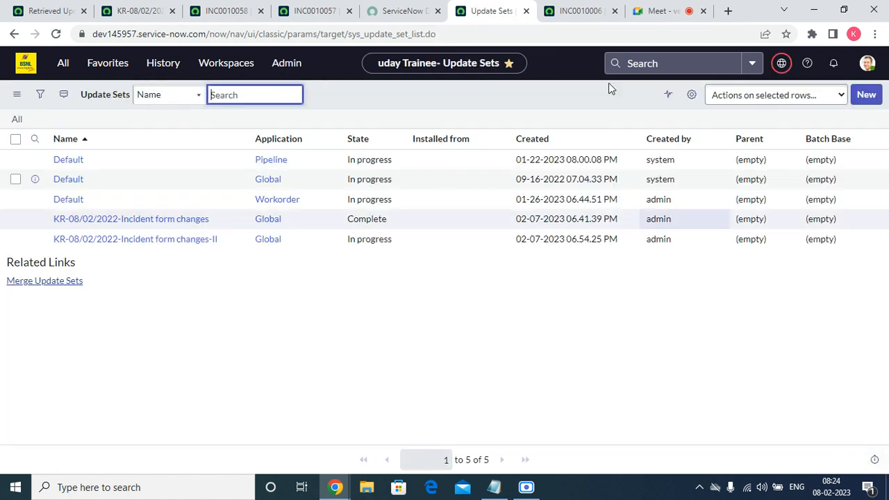
Return to incident INC0010006, reload its form and open the dictionary entry of the State field
left_click(577, 11)
left_click(55, 34)
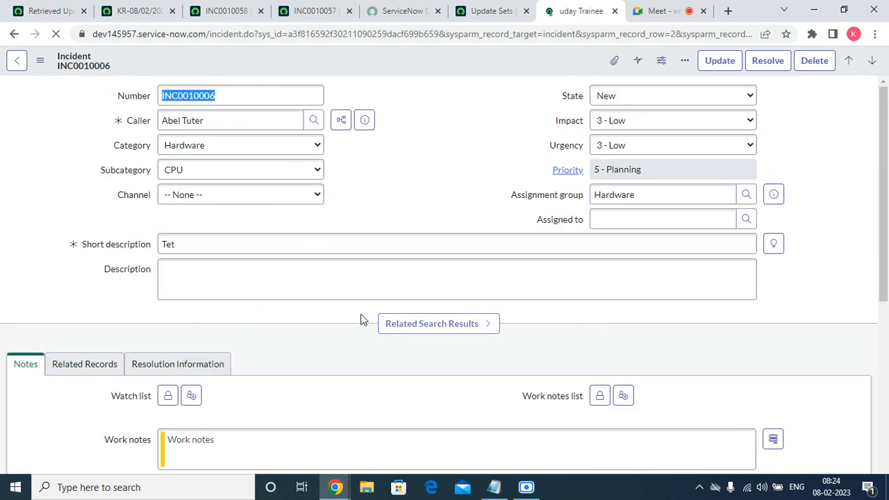
left_click(570, 95)
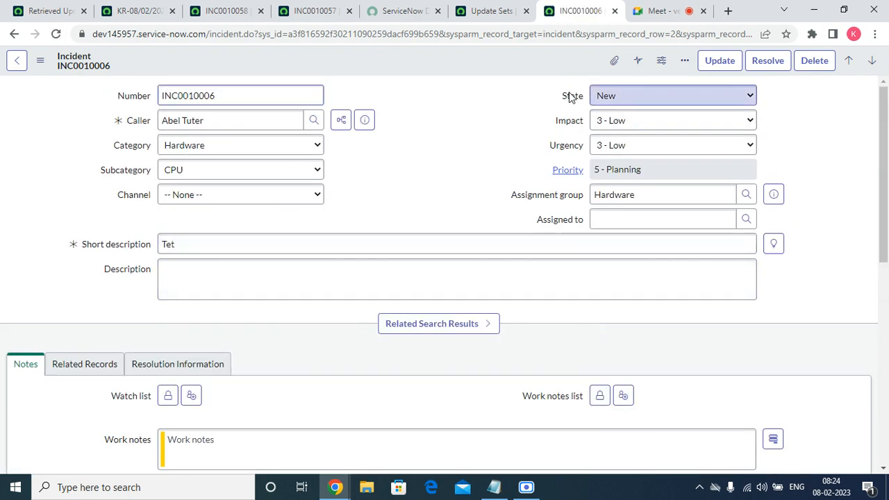
right_click(569, 93)
left_click(582, 120)
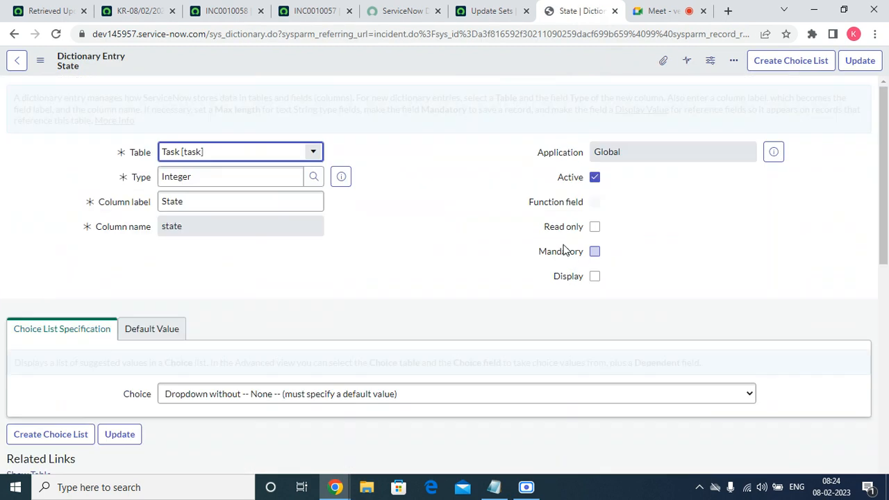
Add the Table column after Label in the State choices list and filter the list to Incident [incident] choices
left_click_drag(885, 118, 888, 255)
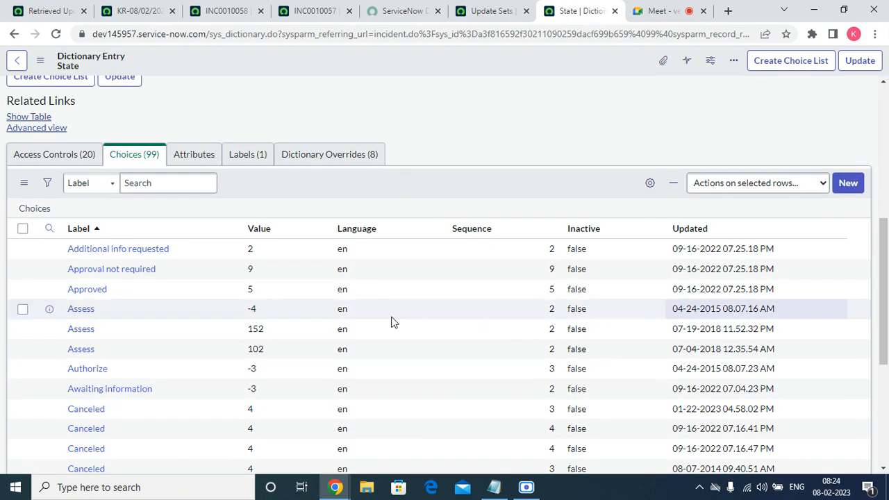
left_click(656, 186)
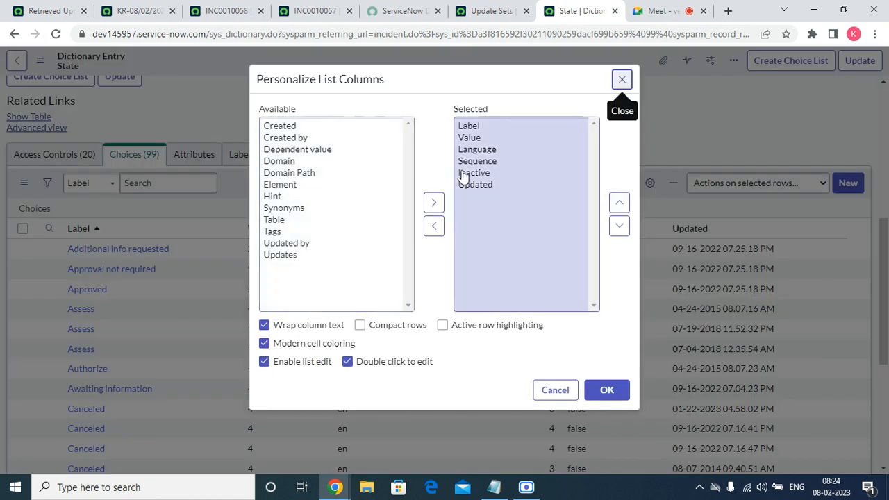
double_click(290, 224)
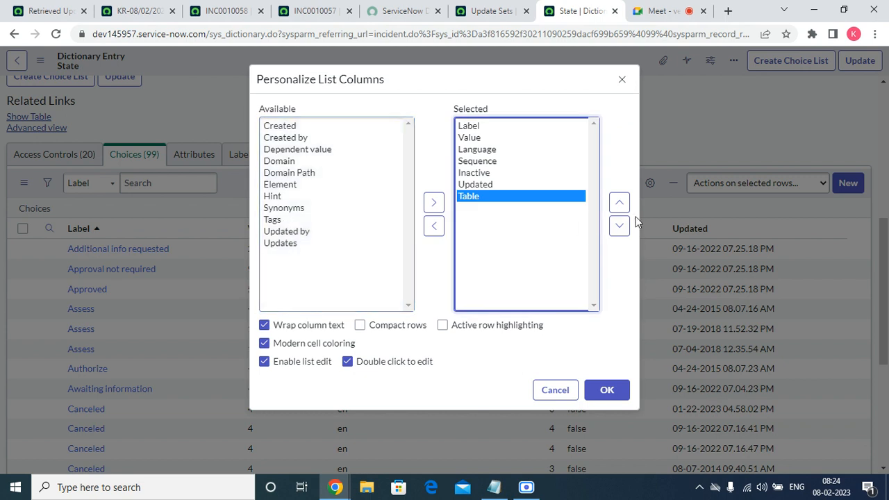
left_click(619, 203)
left_click(619, 203)
left_click(619, 203)
left_click(619, 203)
left_click(606, 389)
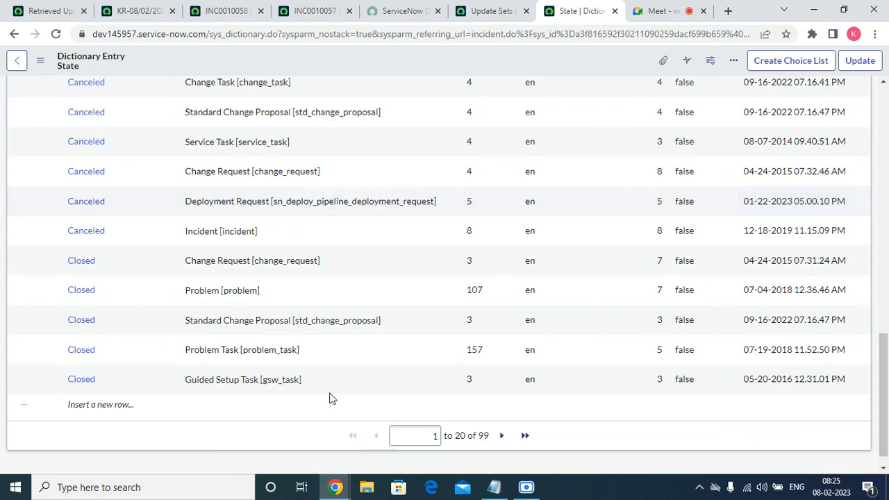
right_click(209, 230)
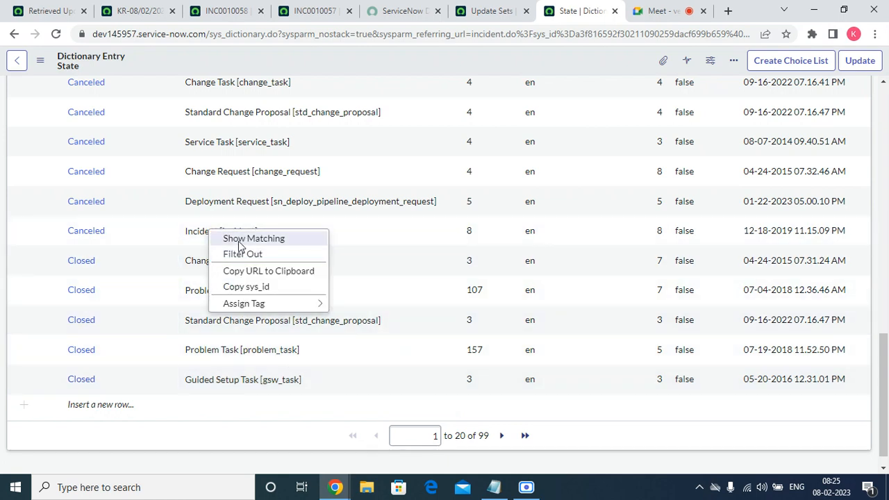
left_click(239, 242)
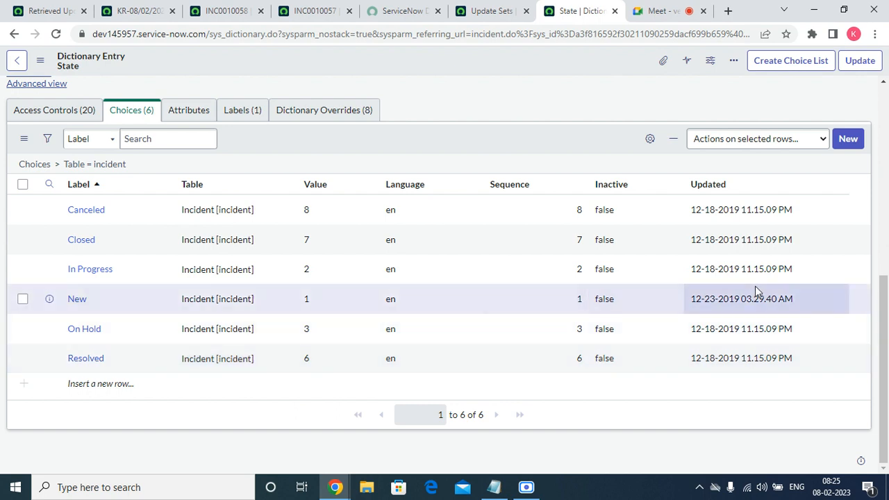
Start a new choice for the State field and set its table to Incident [incident]
left_click(847, 139)
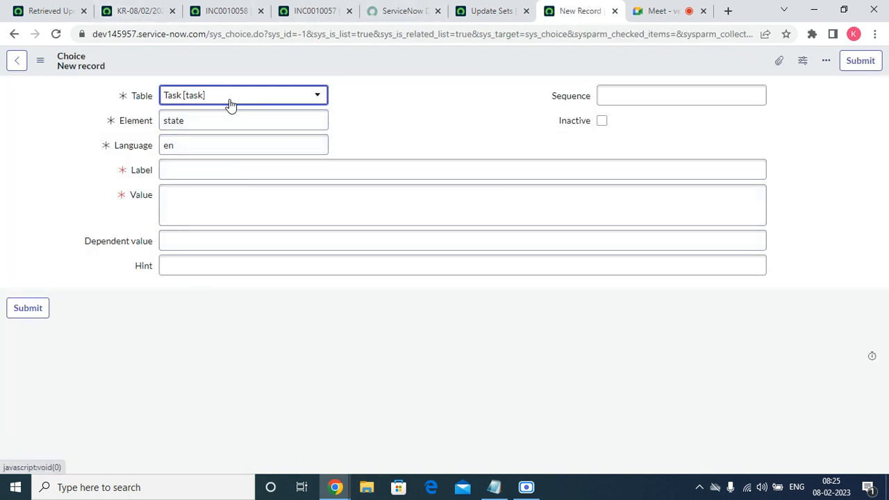
left_click(231, 98)
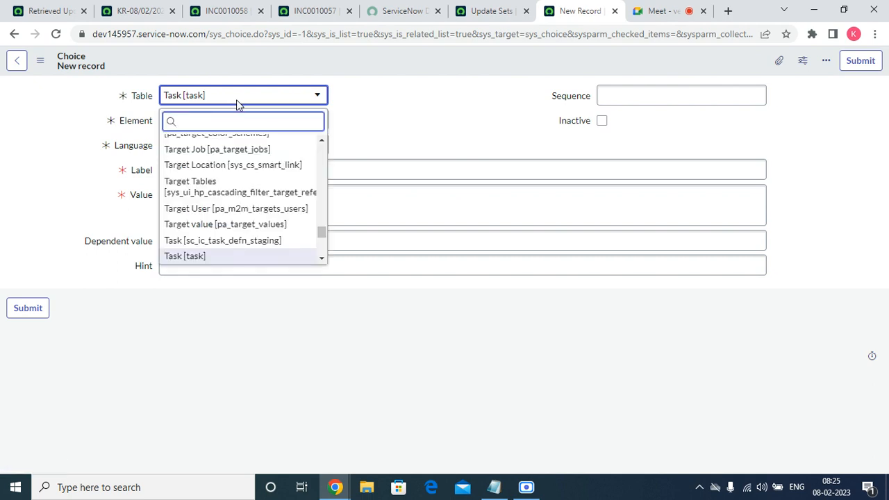
type("INCID")
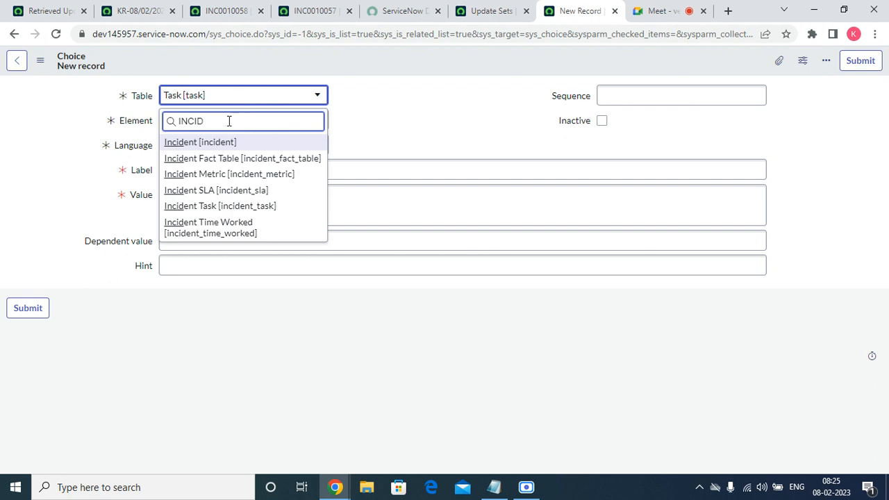
left_click(225, 142)
Give the new State choice the label Reopened, value reopened and sequence 100, and submit it
left_click(186, 169)
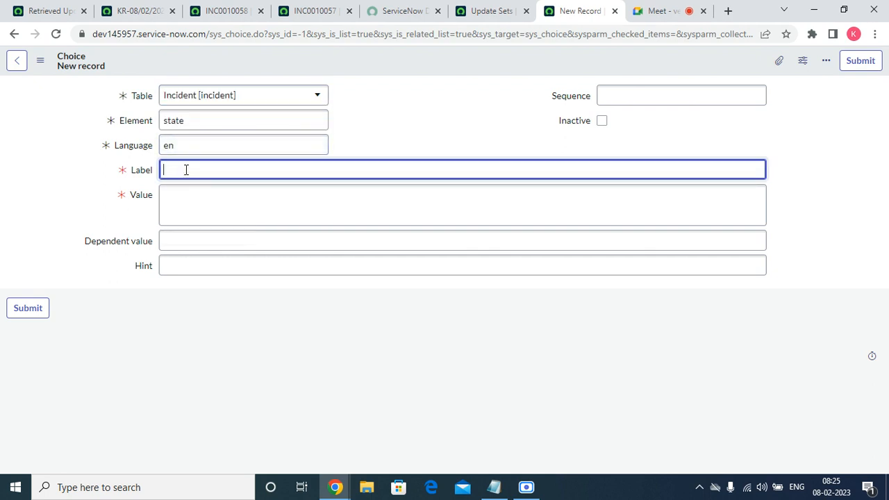
type("Reopened")
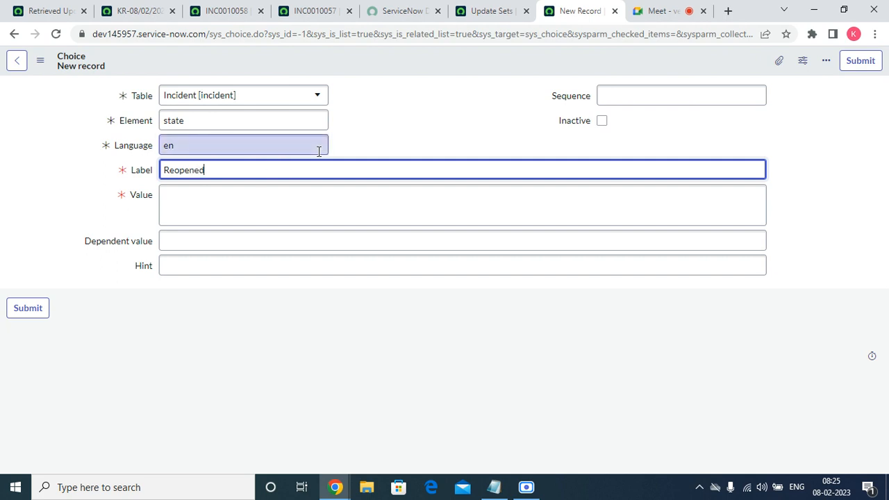
key("Tab")
type("reope")
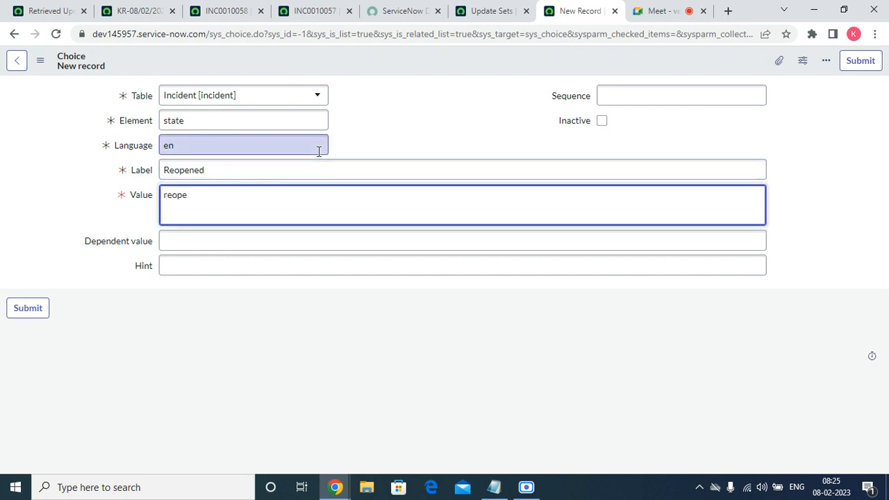
type("ded")
left_click(707, 98)
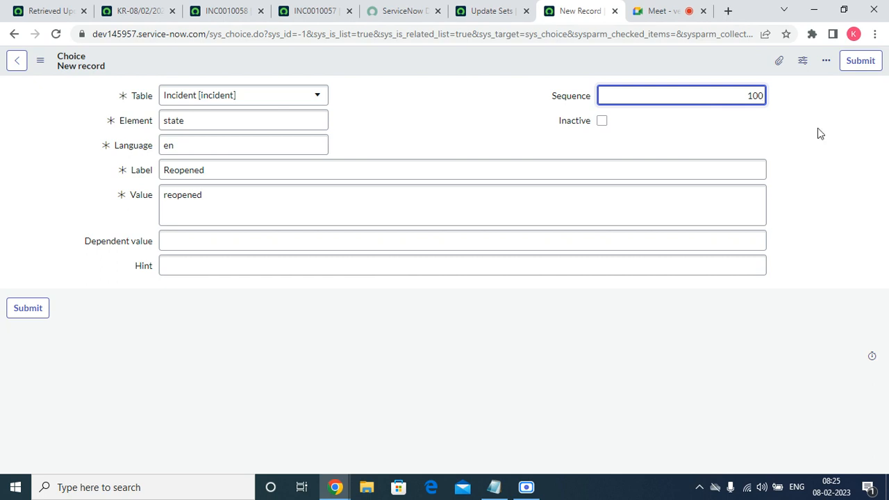
left_click(860, 66)
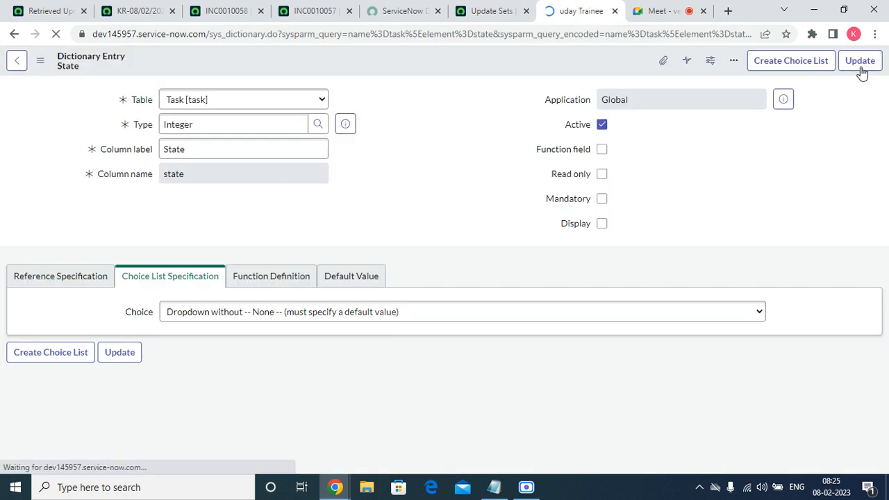
Open incident INC0010007 from the favourite list of open incidents
left_click(484, 8)
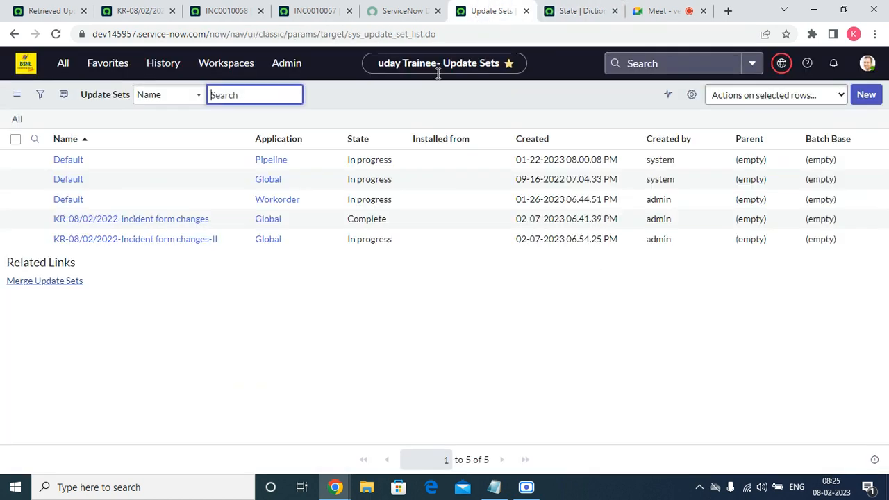
left_click(116, 65)
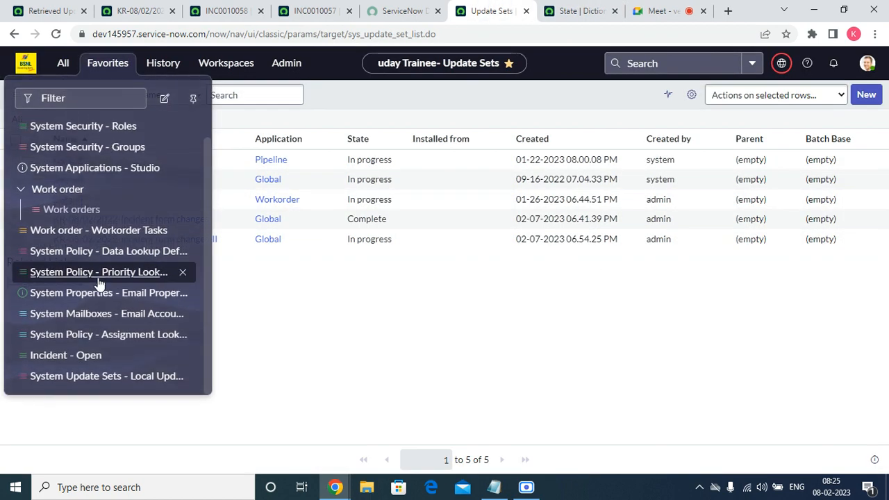
left_click(75, 355)
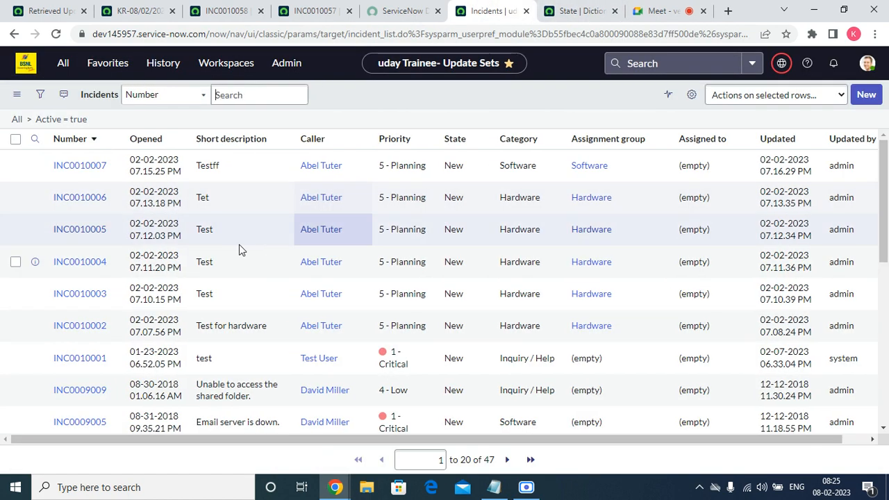
left_click(76, 168)
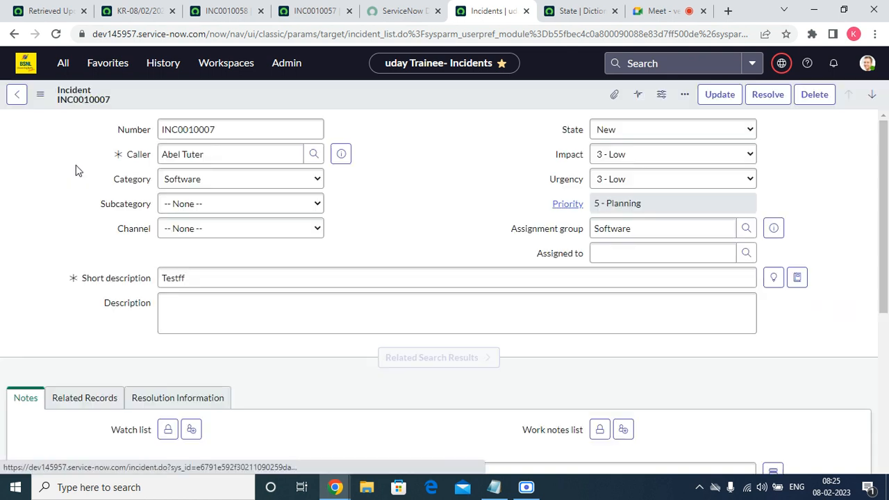
Open the UI policies configured for the incident form and look through the existing policies
right_click(319, 94)
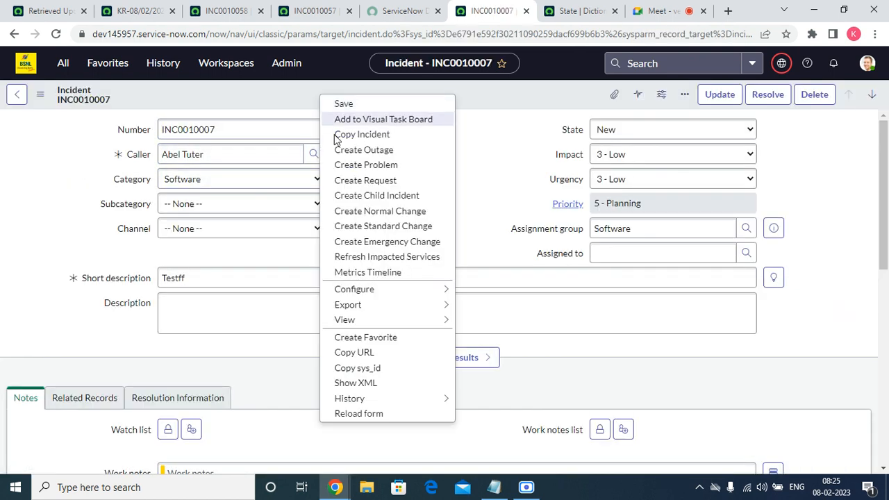
mouse_move(413, 287)
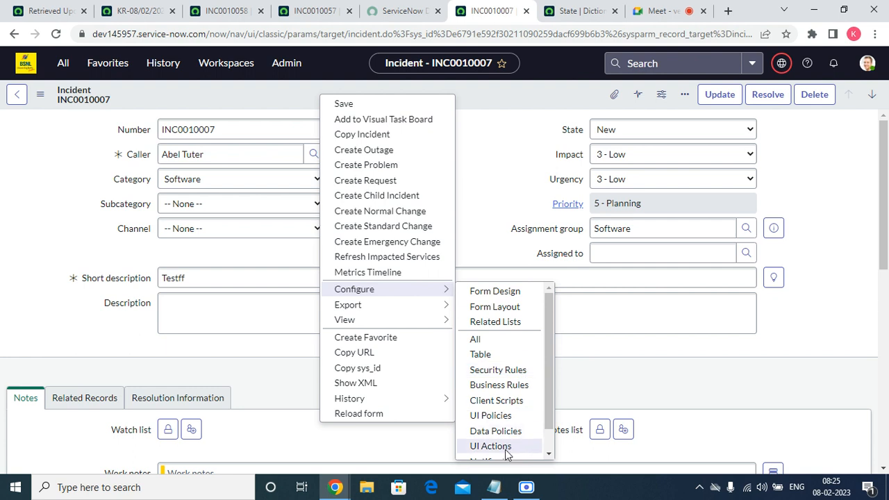
scroll(506, 371, "down", 1)
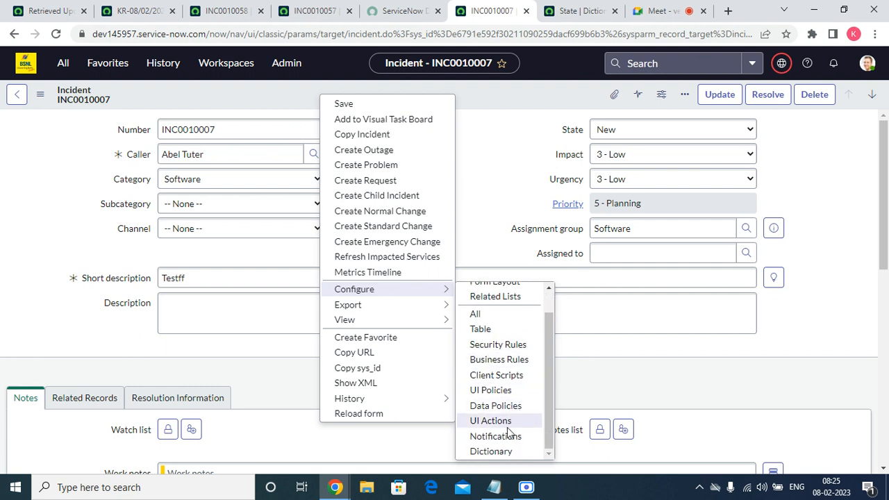
left_click(499, 391)
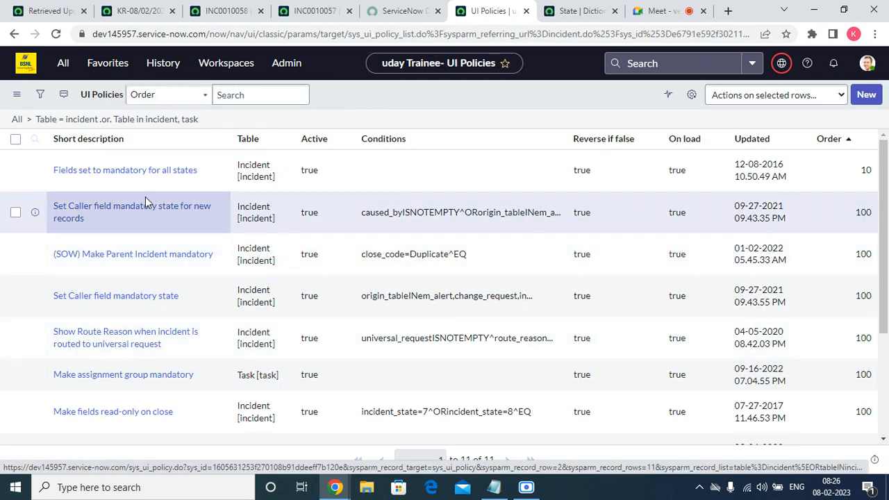
scroll(486, 254, "down", 2)
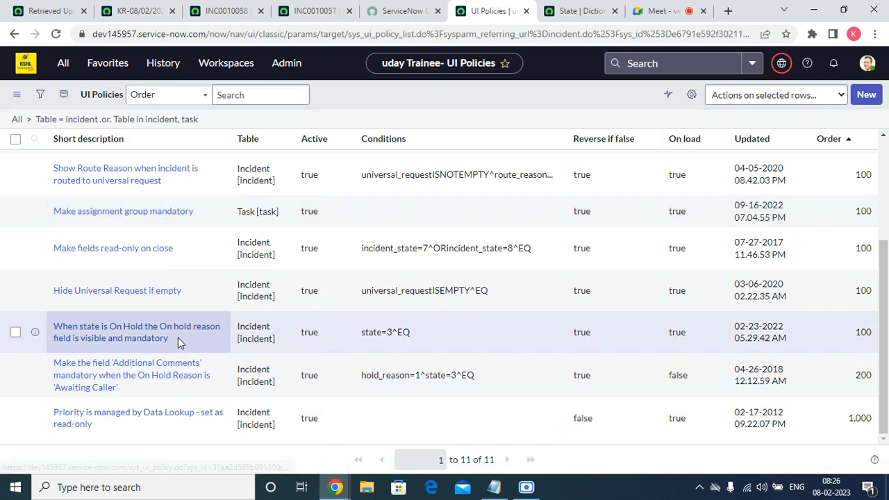
scroll(155, 415, "up", 2)
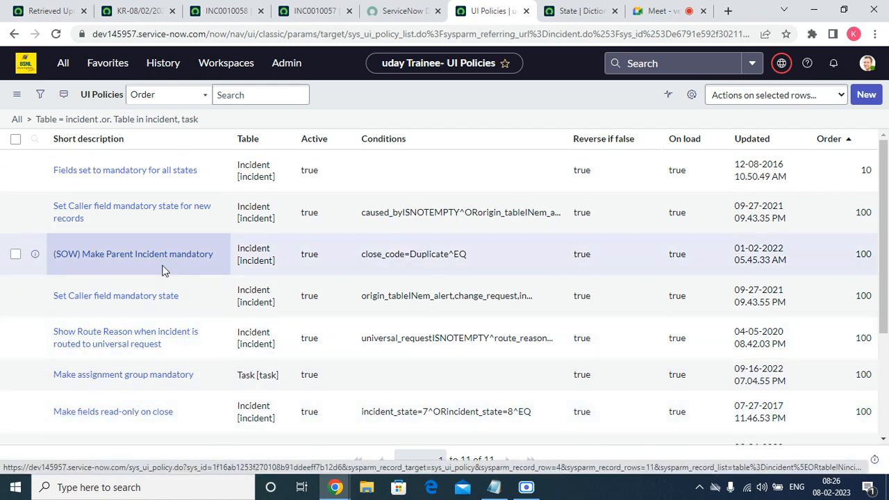
scroll(156, 278, "down", 1)
scroll(152, 286, "down", 3)
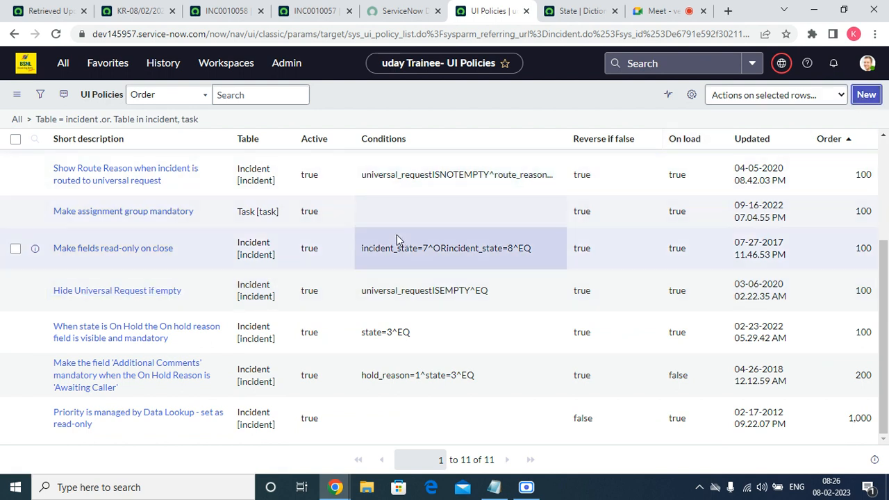
Start a new UI policy on the Incident table with the short description "Comments were mandatory wehn reopen the incident"
left_click(879, 94)
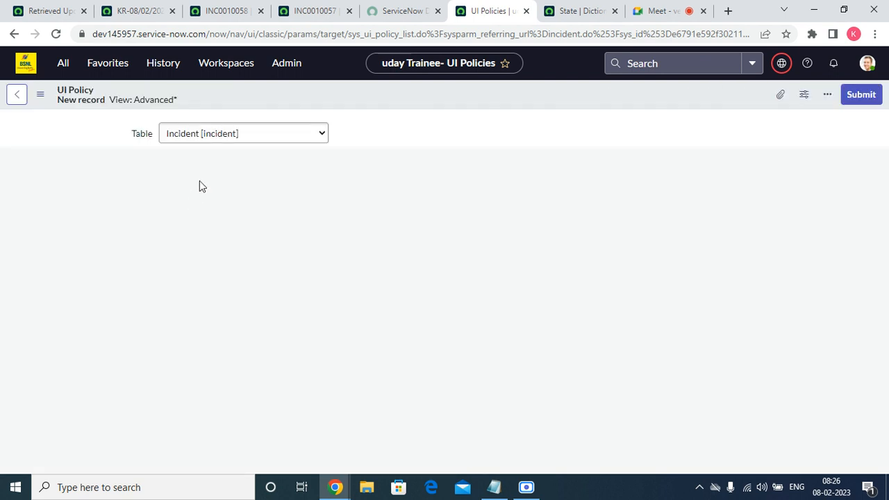
left_click(216, 183)
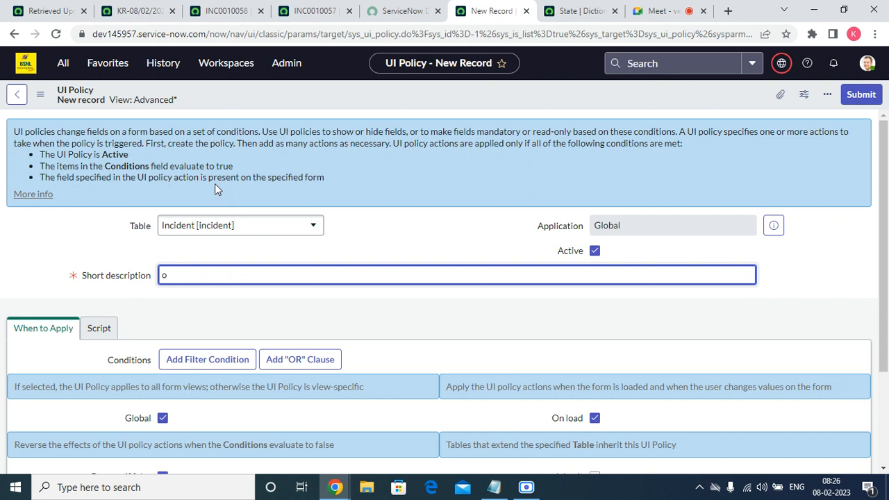
key("BackSpace")
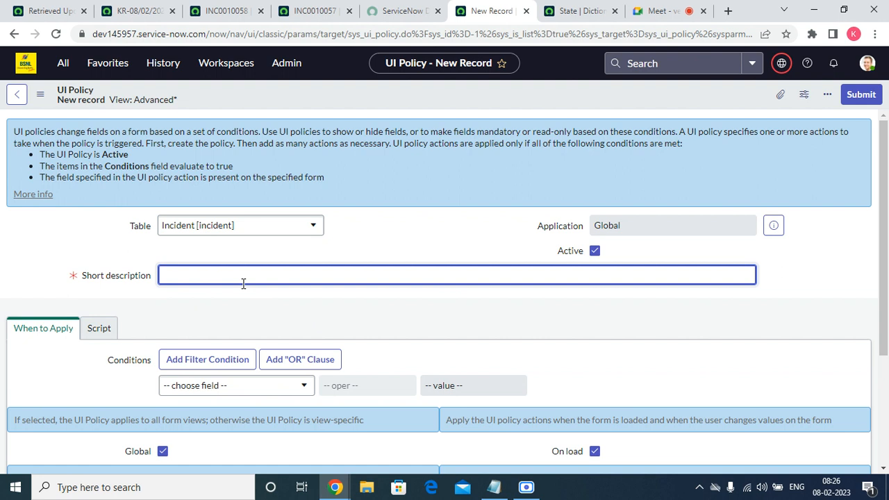
type("ommen")
key("BackSpace")
key("BackSpace")
key("BackSpace")
key("BackSpace")
key("BackSpace")
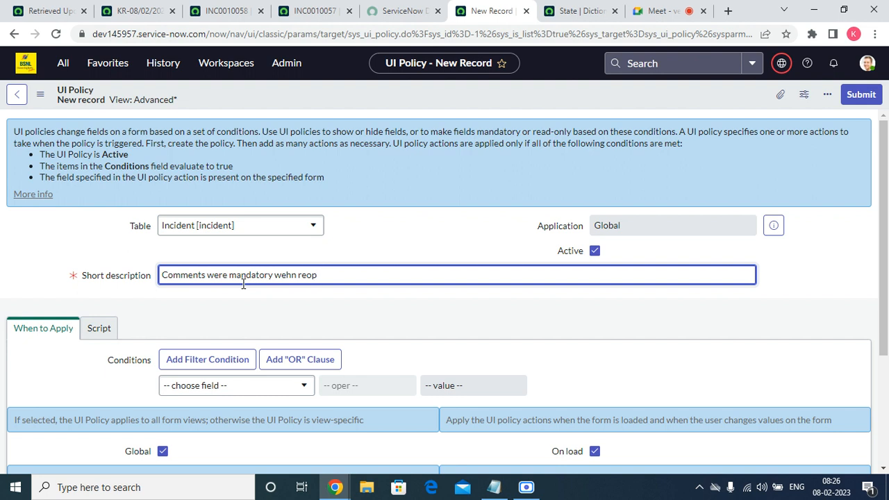
type("the incident")
Choose State as the field for the UI policy's condition
left_click(259, 386)
type("s")
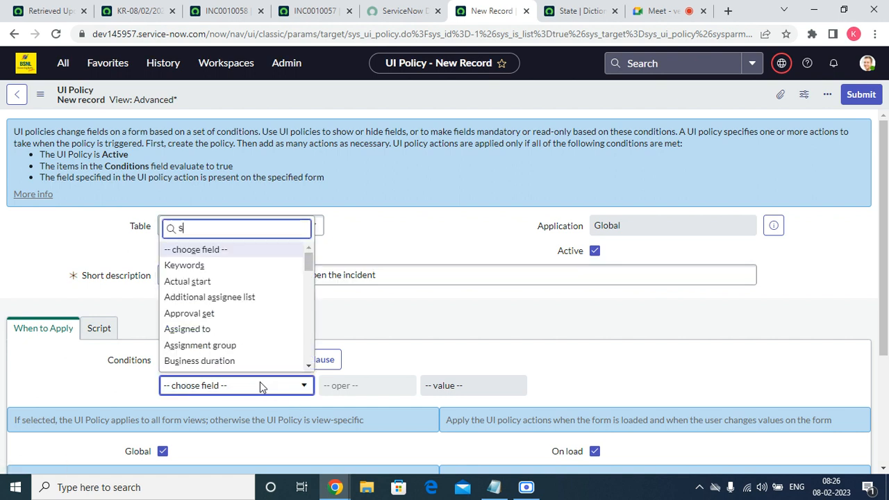
type("at")
key("BackSpace")
type("t")
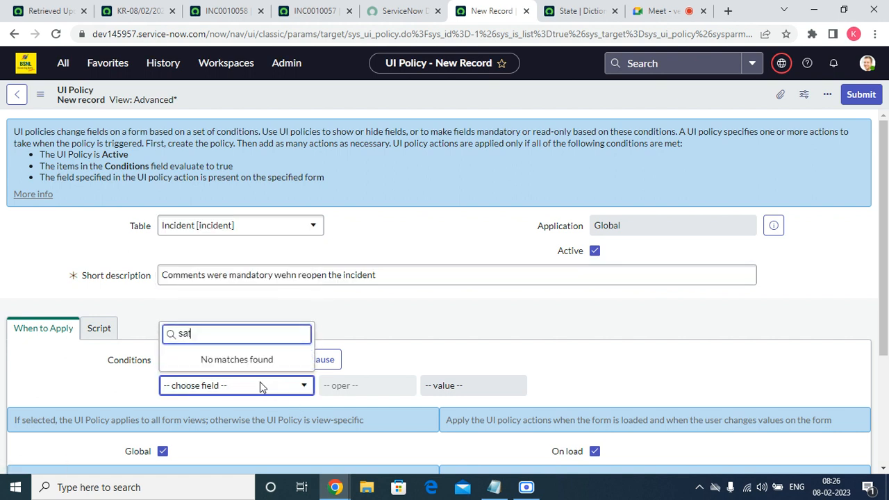
key("BackSpace")
key("BackSpace")
type("ta")
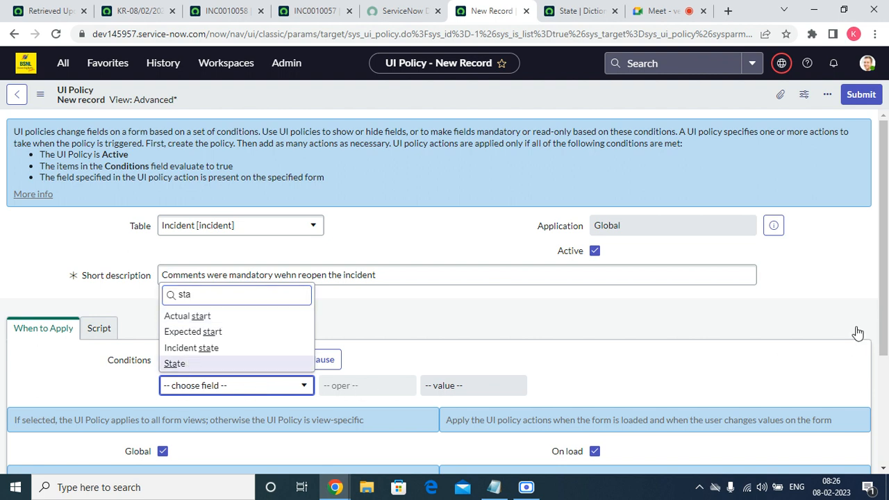
left_click(175, 366)
Set the State condition's value to Reopened and save the UI policy, keeping its record open
left_click(498, 393)
left_click(491, 357)
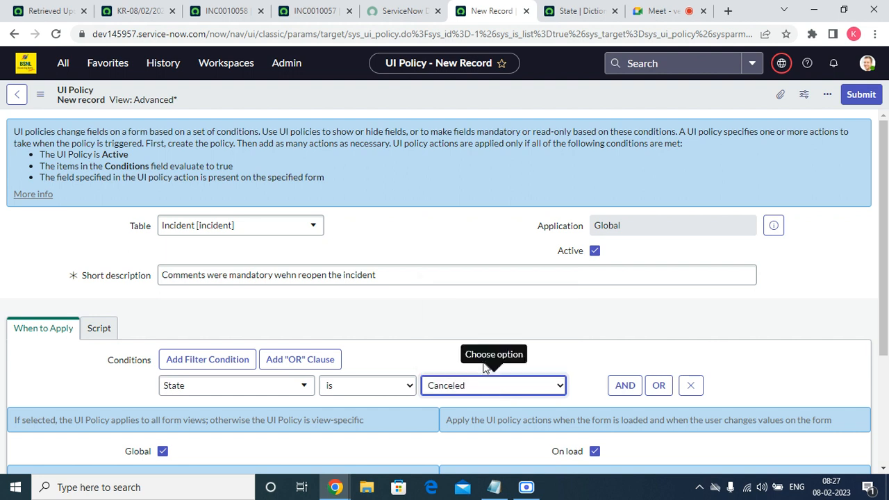
left_click(489, 386)
left_click(482, 369)
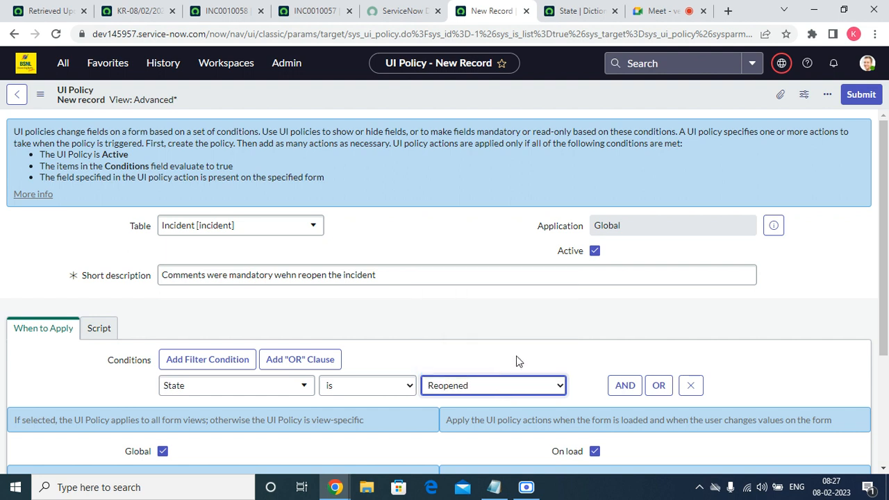
scroll(516, 362, "down", 3)
right_click(365, 95)
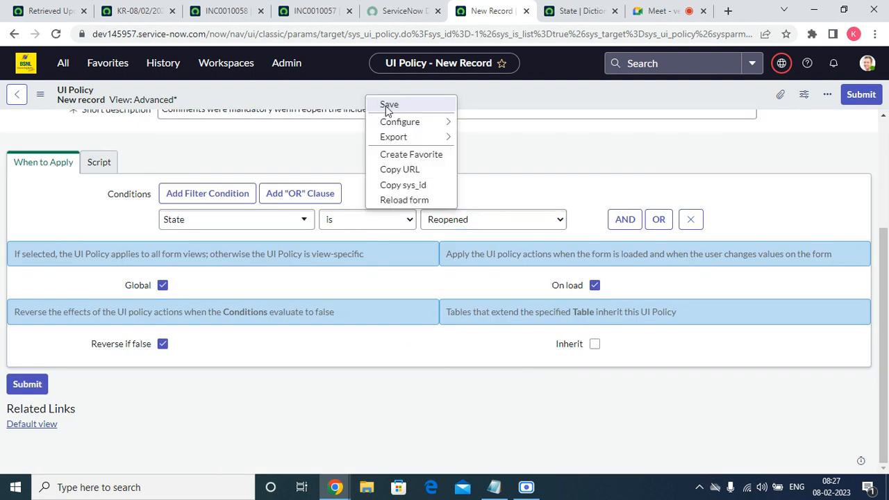
left_click(384, 104)
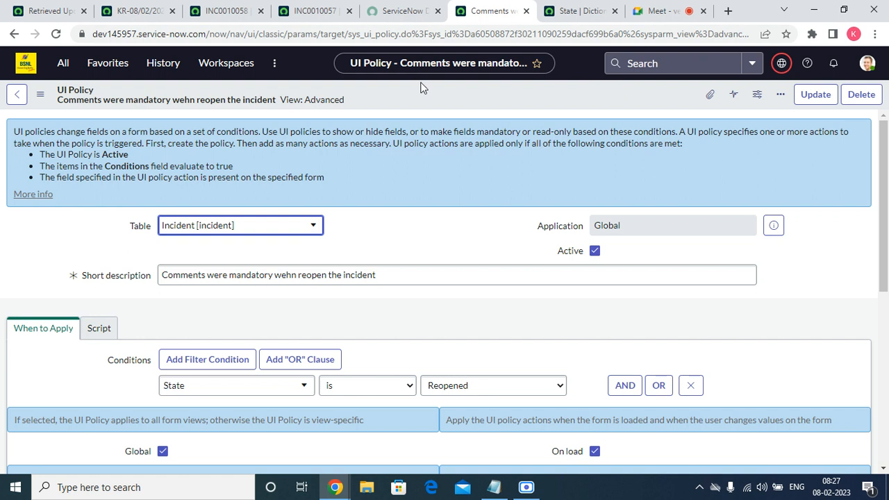
Add a UI policy action for the Additional comments field with Mandatory set to True and submit it
scroll(487, 444, "down", 15)
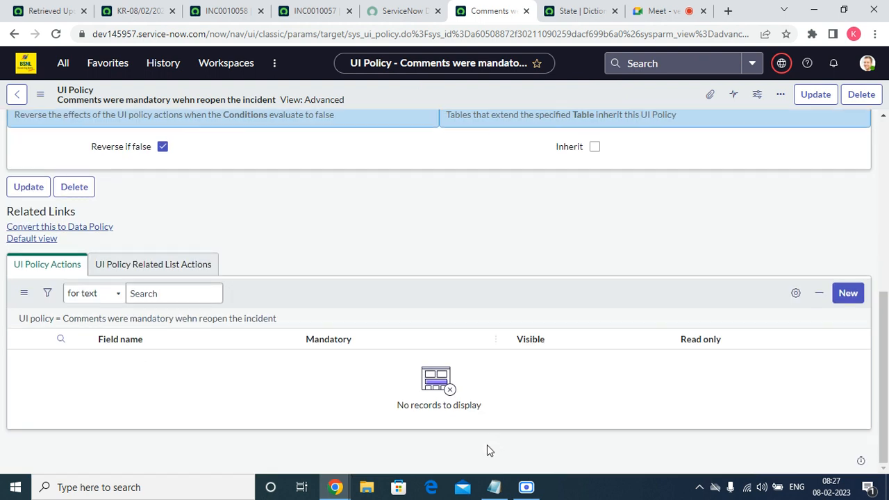
left_click(849, 293)
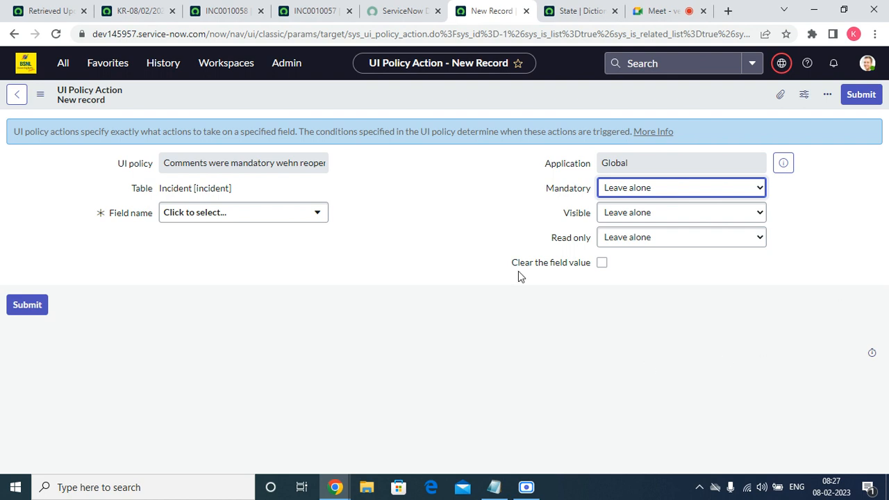
left_click(308, 211)
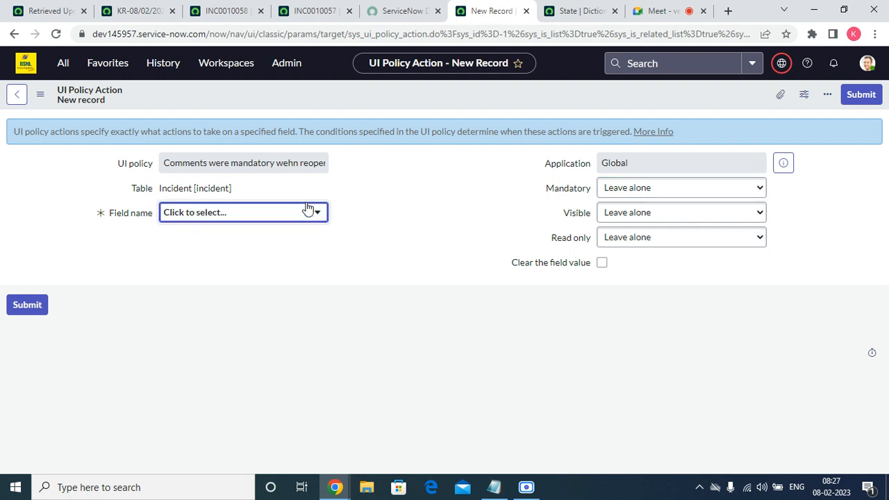
left_click(307, 211)
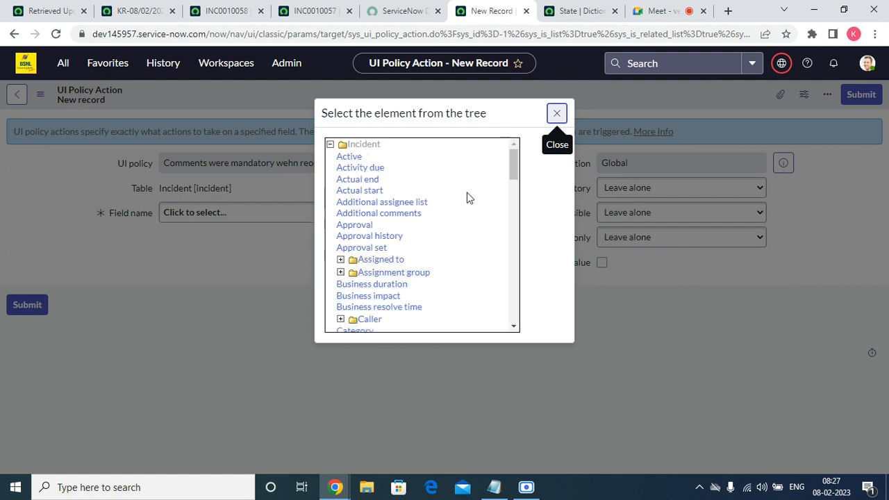
left_click(405, 221)
left_click(684, 189)
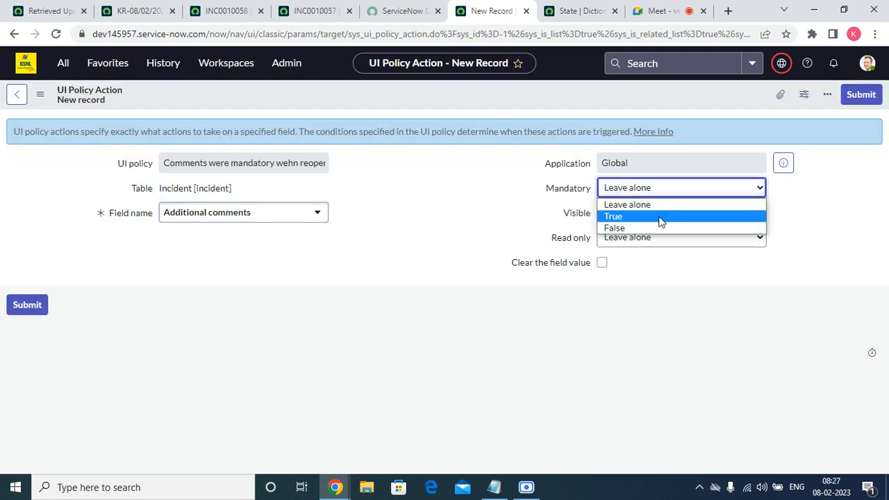
left_click(664, 217)
left_click(861, 98)
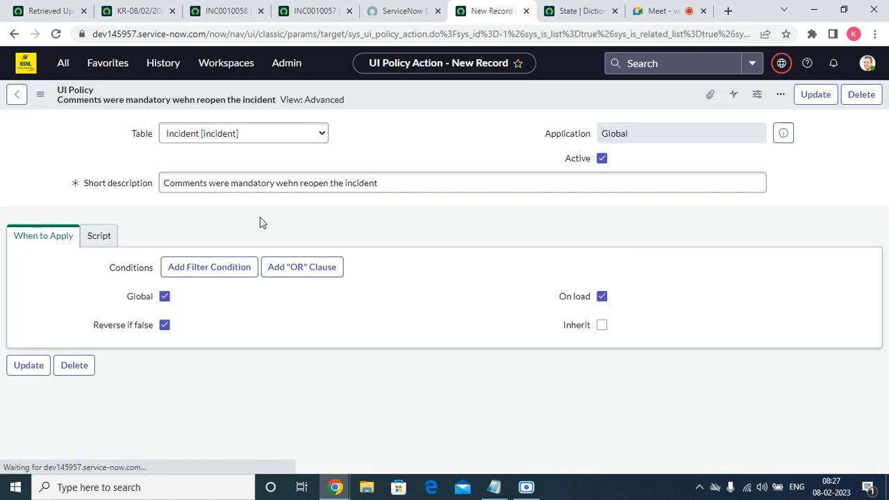
Open the policy's comments UI policy action in a separate browser tab
scroll(250, 285, "down", 1)
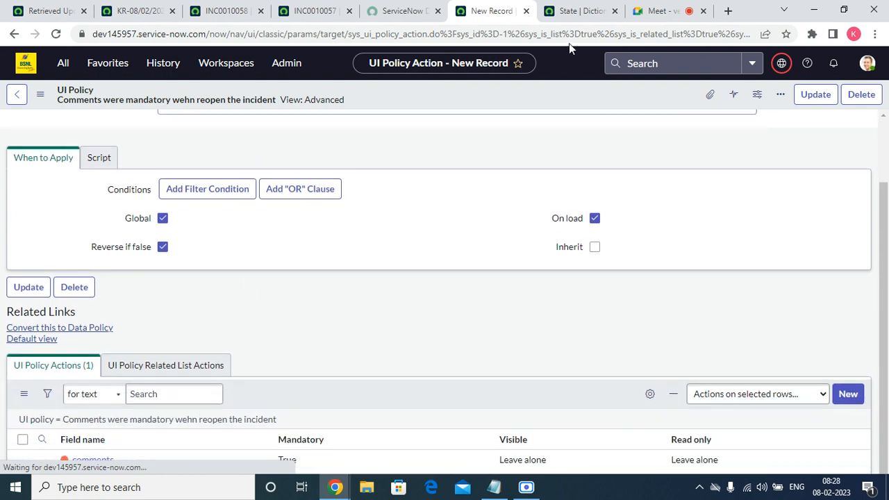
scroll(290, 312, "down", 3)
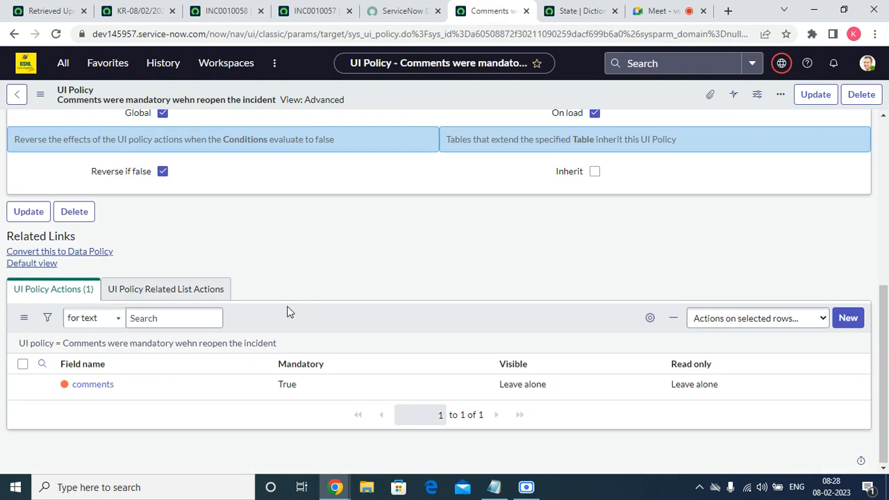
right_click(42, 384)
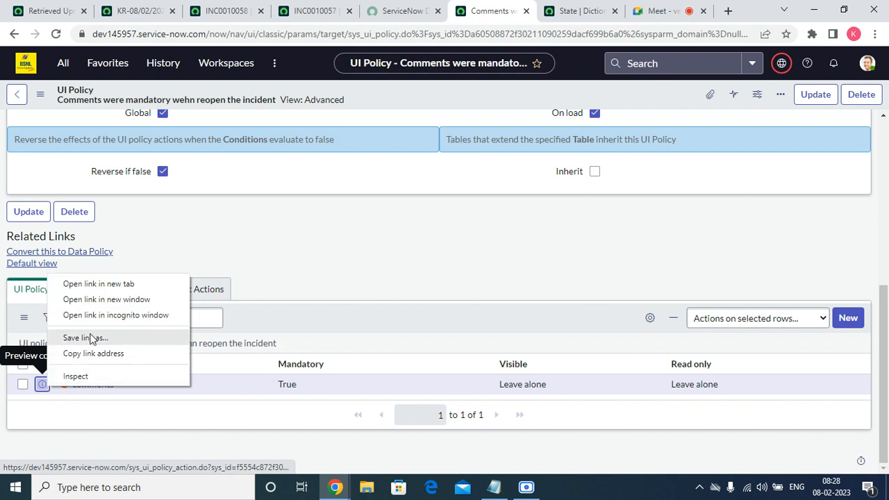
left_click(101, 285)
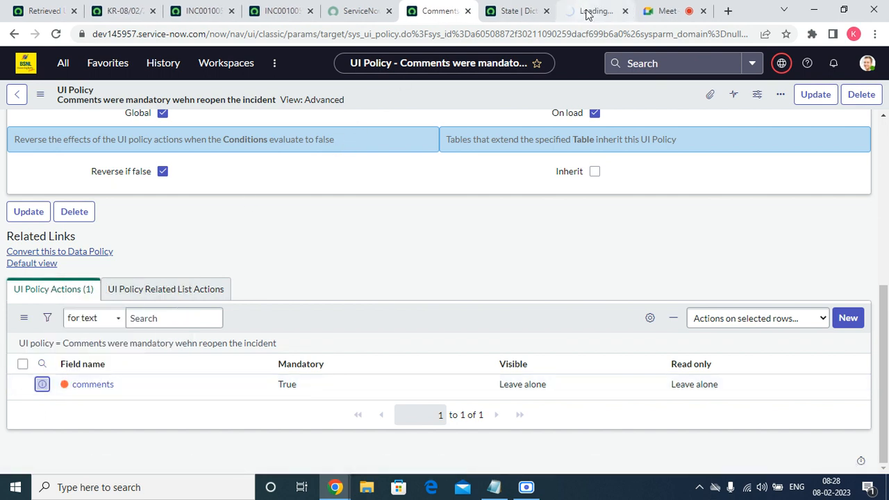
left_click(588, 13)
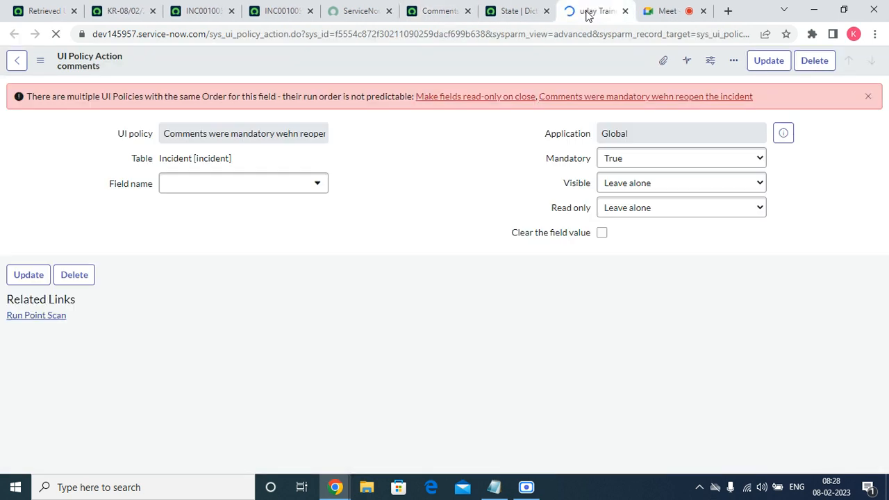
Open both UI policies named in the order conflict in separate tabs: "Make fields read-only on close" and "Comments were mandatory wehn reopen the incident"
right_click(502, 103)
left_click(518, 111)
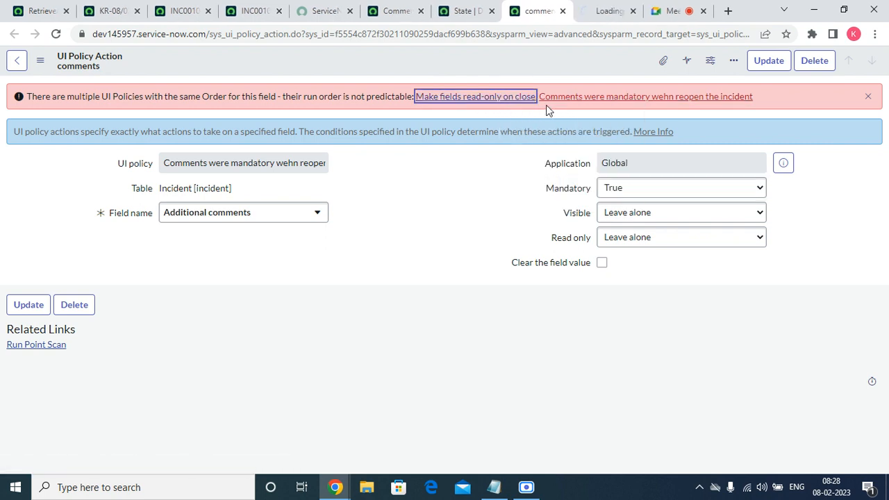
right_click(569, 103)
left_click(584, 110)
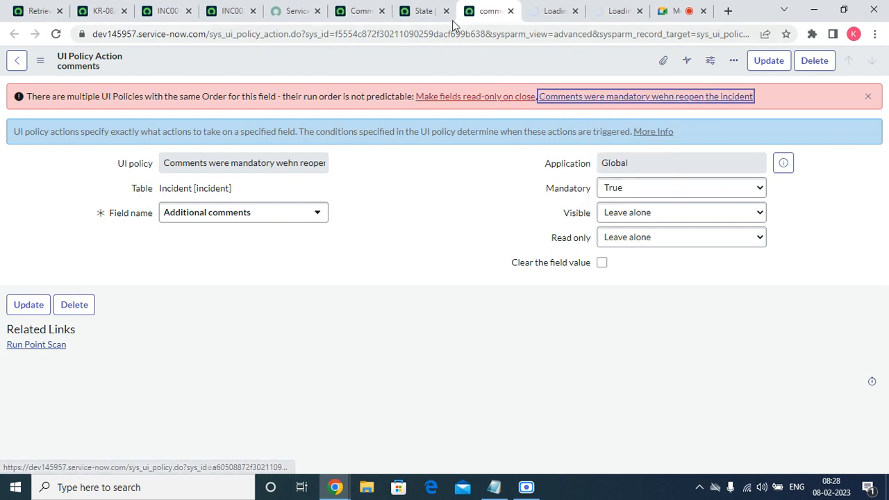
Examine the conditions and policy actions of the "Make fields read-only on close" UI policy
left_click(425, 11)
scroll(426, 269, "down", 5)
scroll(427, 269, "up", 5)
left_click(475, 19)
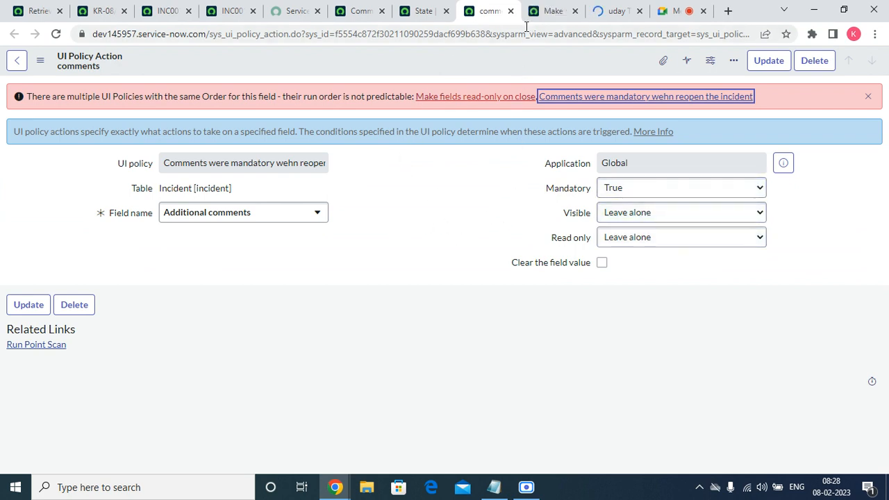
left_click(552, 12)
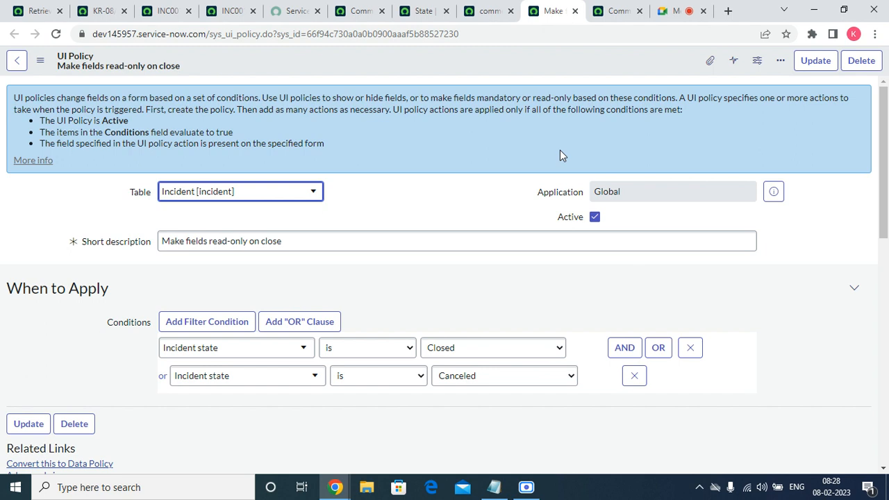
left_click_drag(885, 170, 885, 225)
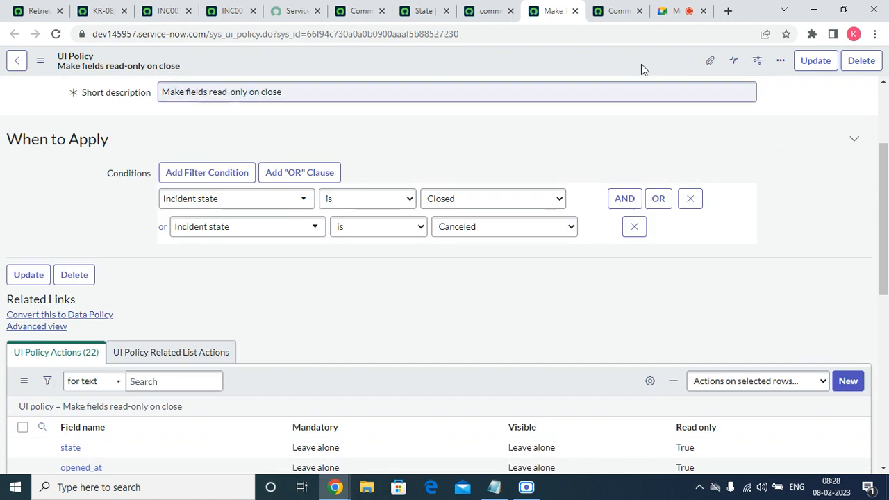
Close the two policy tabs and the policy action tab, and return to the reopen-comments UI policy
left_click(576, 11)
left_click(576, 11)
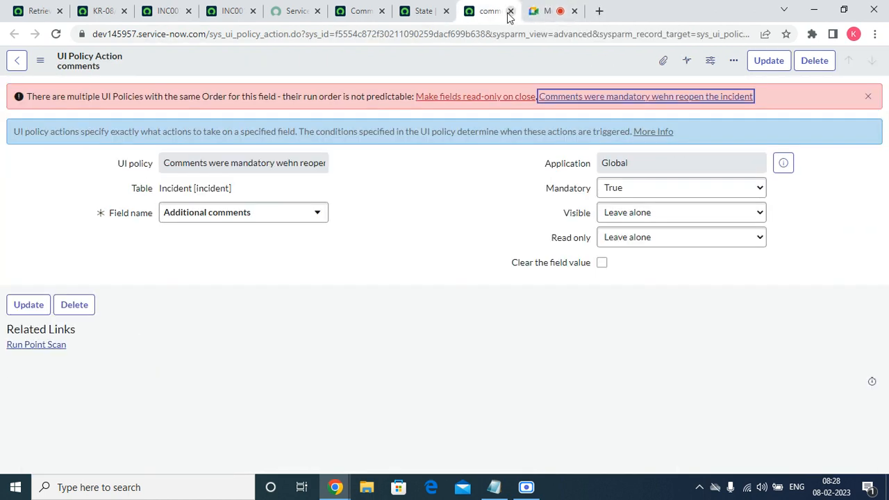
left_click(511, 12)
left_click(358, 11)
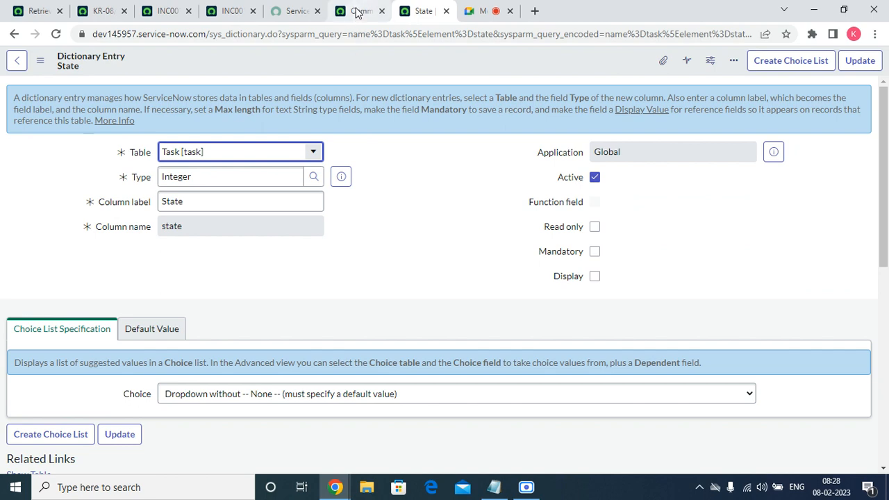
scroll(343, 201, "up", 5)
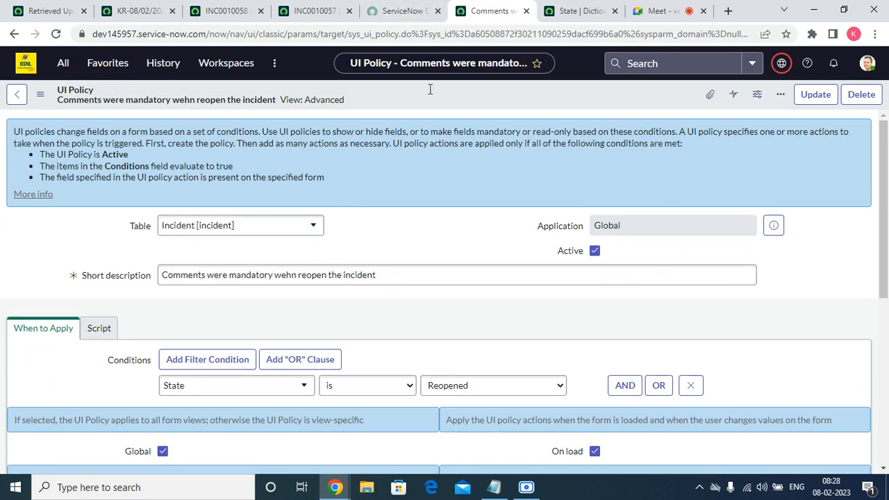
Open incident INC0010007 from the favorite list of open incidents
left_click(111, 64)
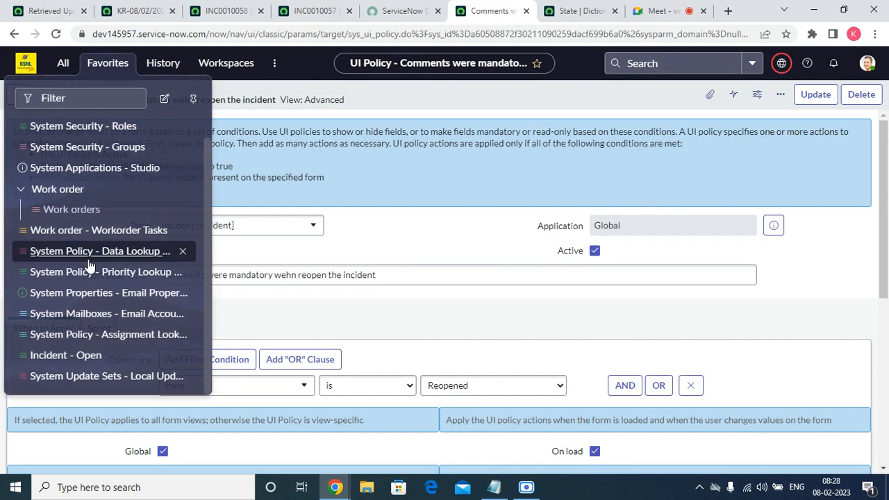
left_click(62, 361)
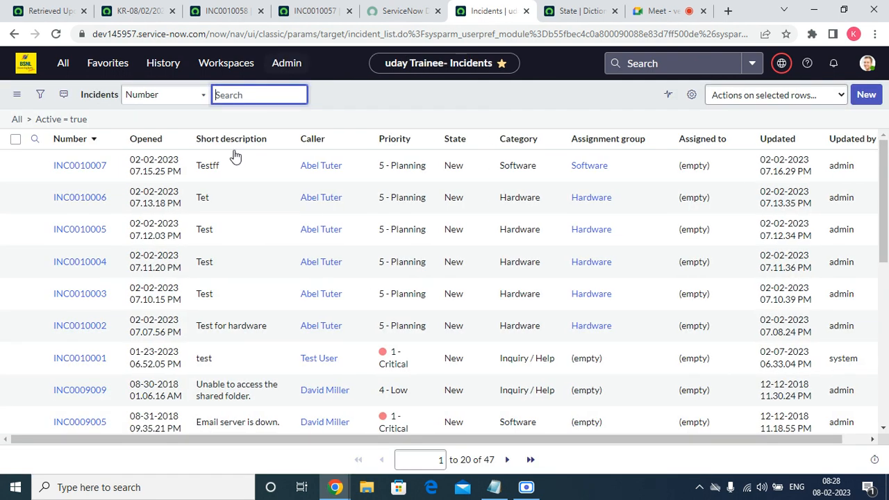
left_click(85, 170)
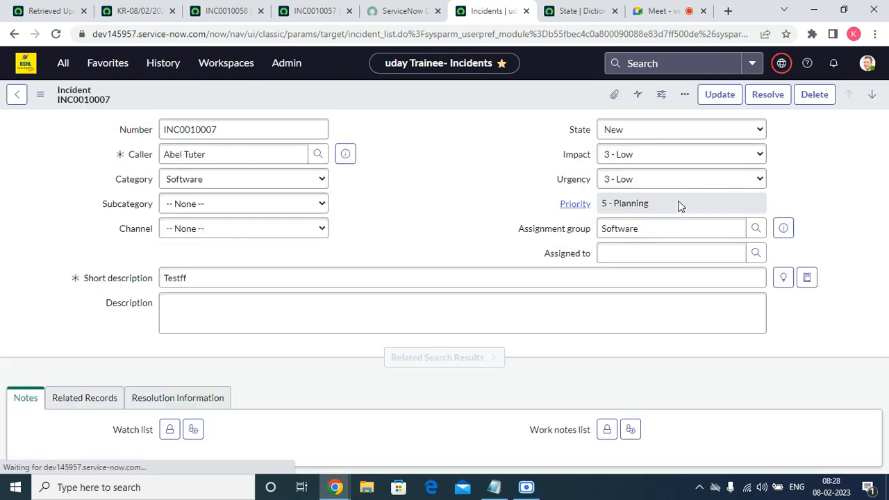
Set the incident's State to Reopened, look over the form and try to save the record
left_click(656, 132)
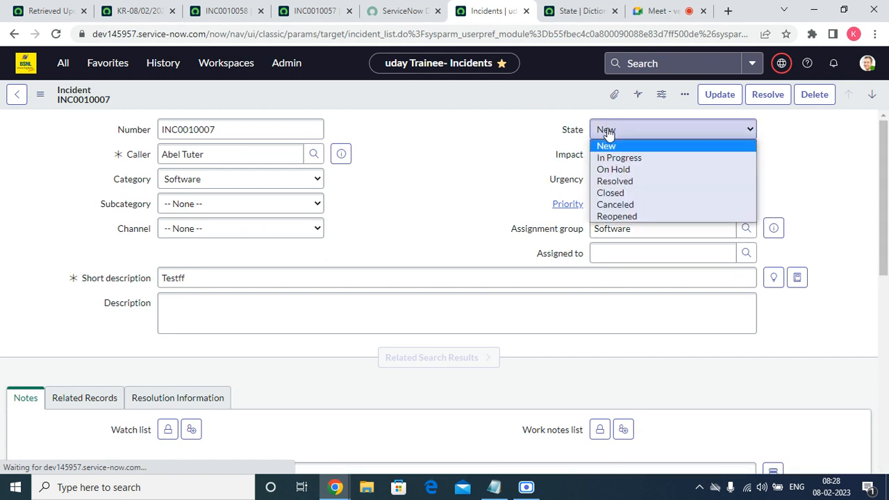
left_click(612, 216)
scroll(354, 335, "down", 10)
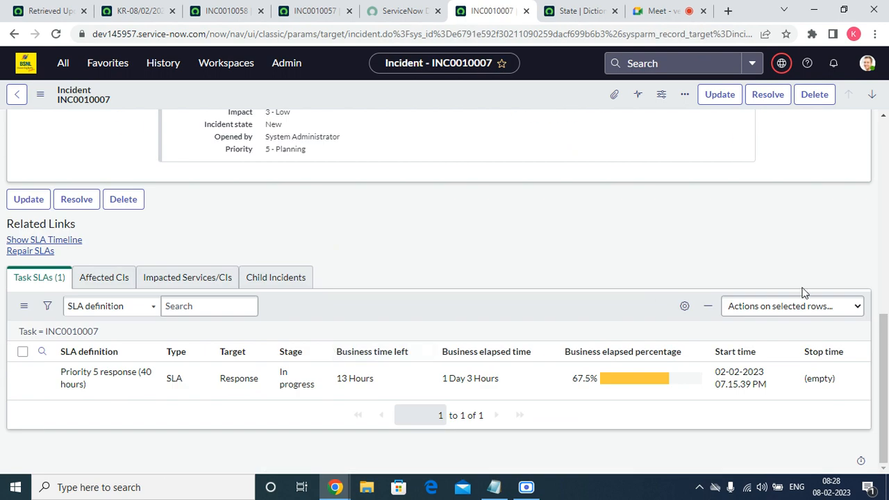
left_click_drag(879, 358, 886, 174)
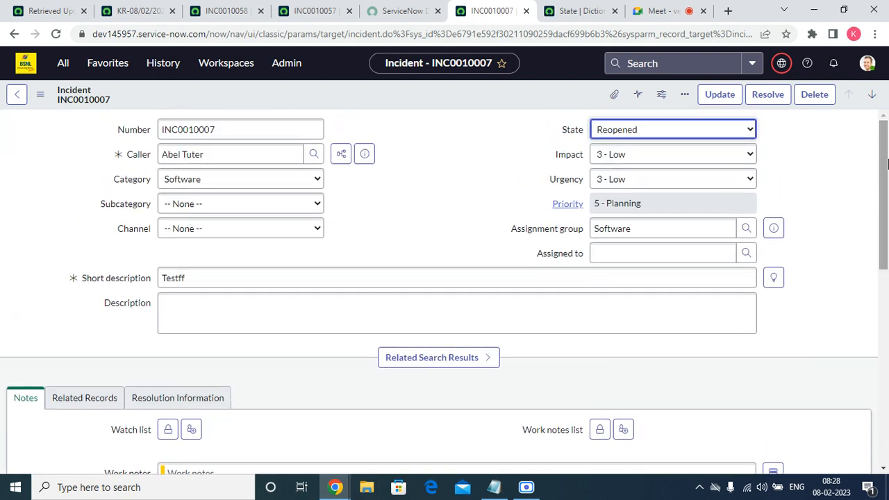
right_click(473, 89)
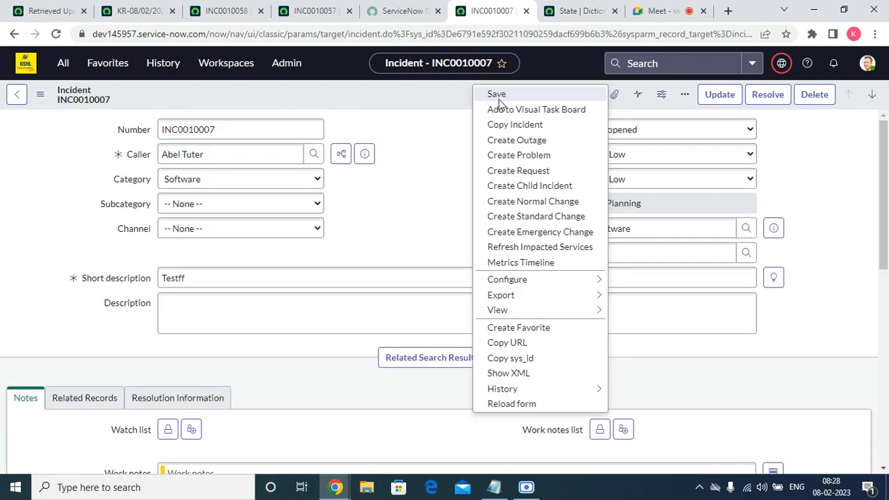
left_click(499, 97)
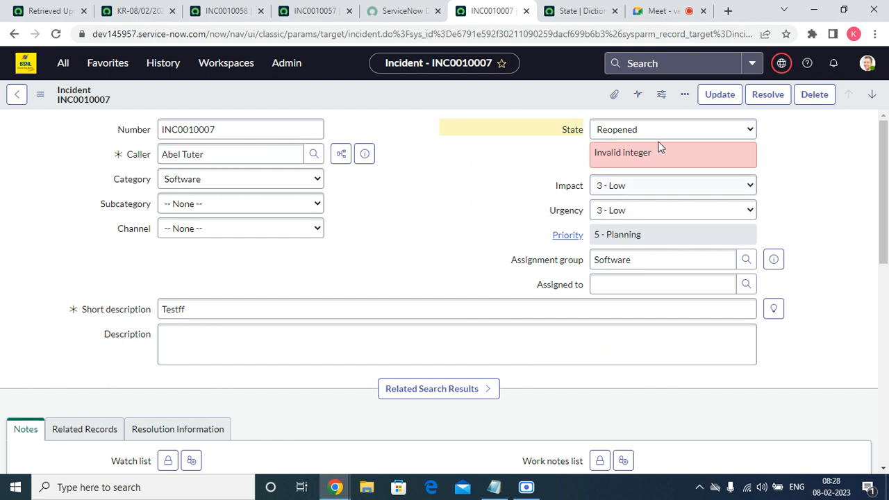
Reselect Reopened as the incident's State and retry saving the record
left_click(662, 130)
left_click(628, 217)
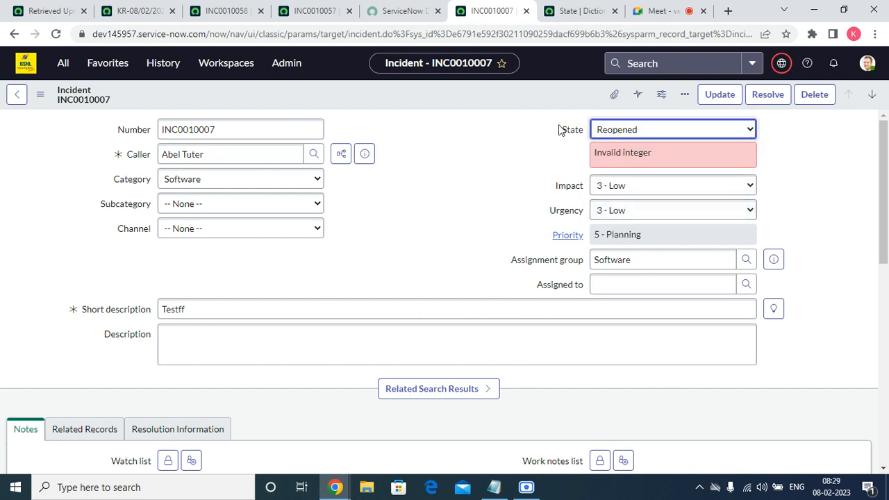
right_click(503, 88)
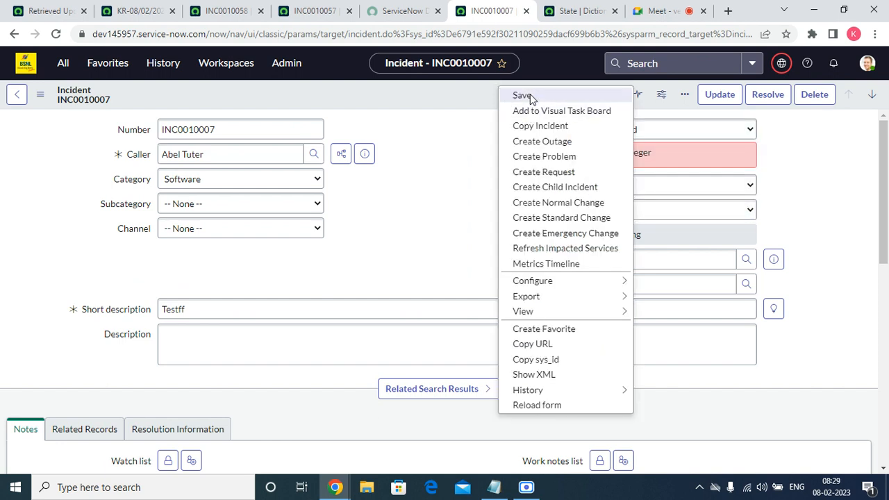
left_click(530, 94)
left_click(638, 130)
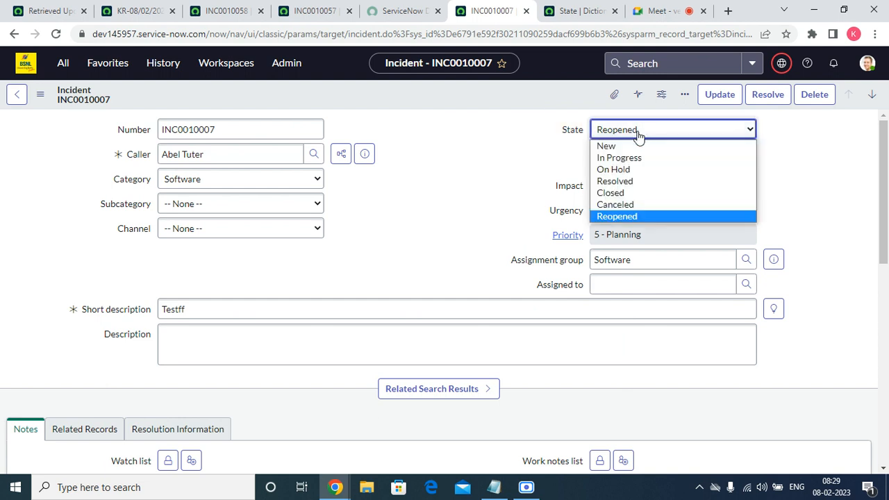
left_click(630, 217)
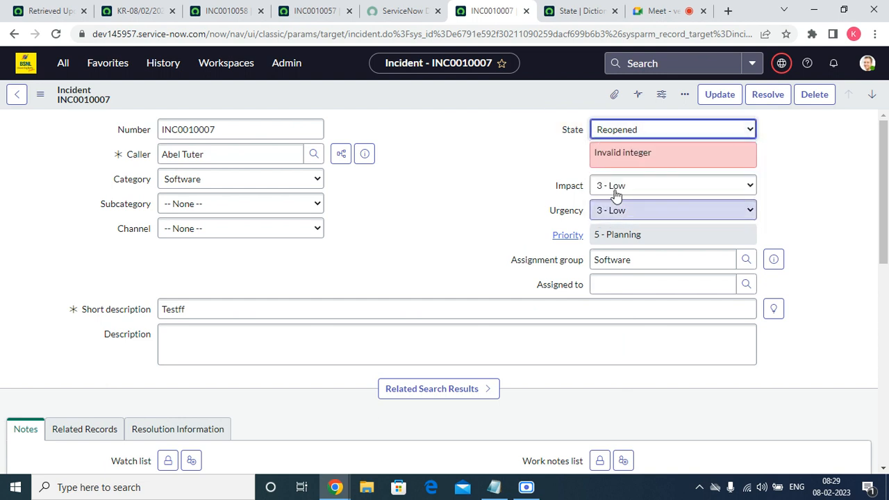
Discard the unsaved incident changes, set the value of State's Reopened choice to 10, and update the State dictionary entry
right_click(571, 135)
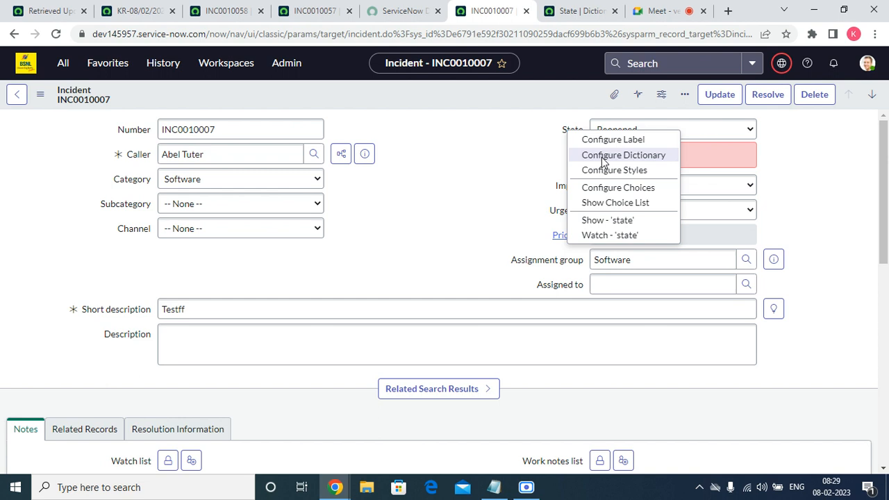
left_click(603, 159)
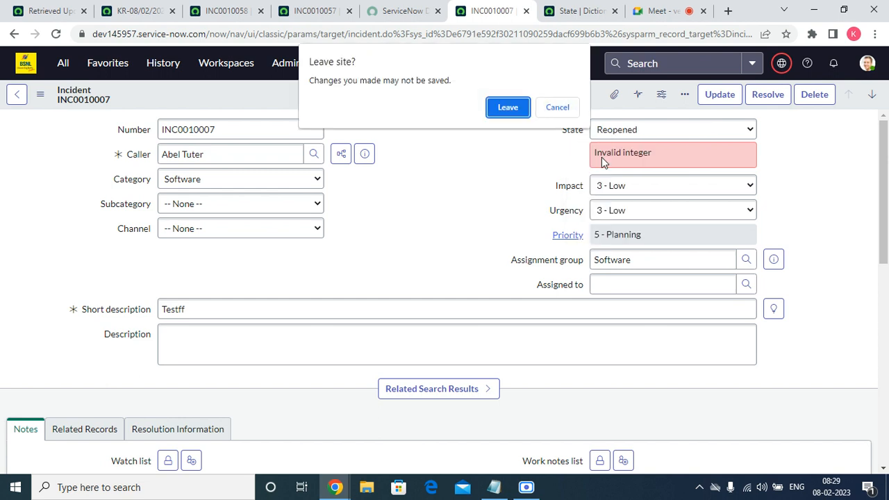
left_click(505, 114)
left_click(562, 11)
scroll(367, 255, "down", 6)
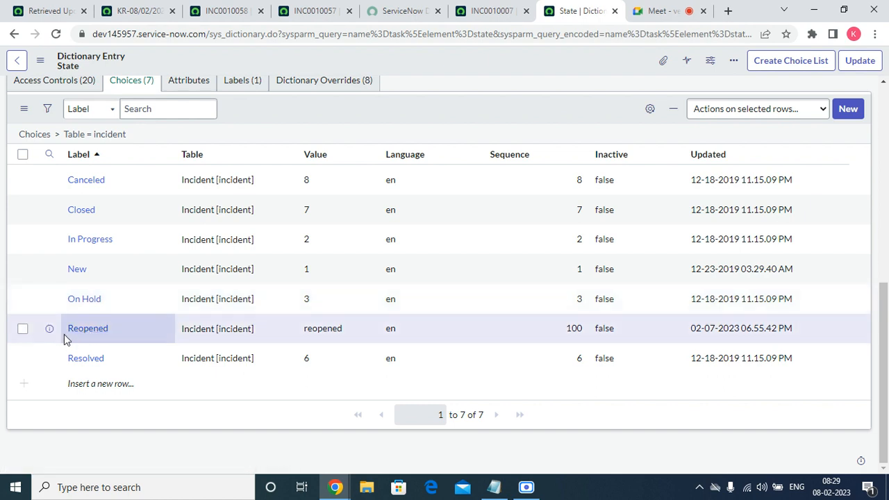
double_click(328, 329)
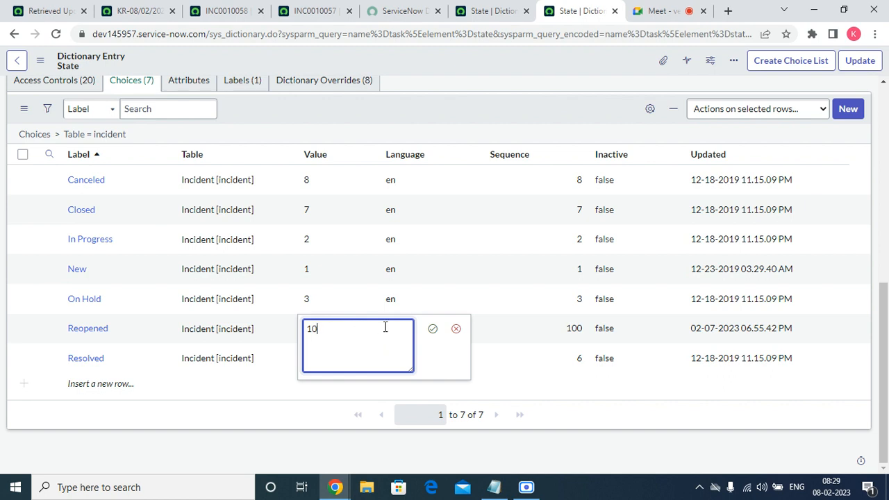
left_click(434, 328)
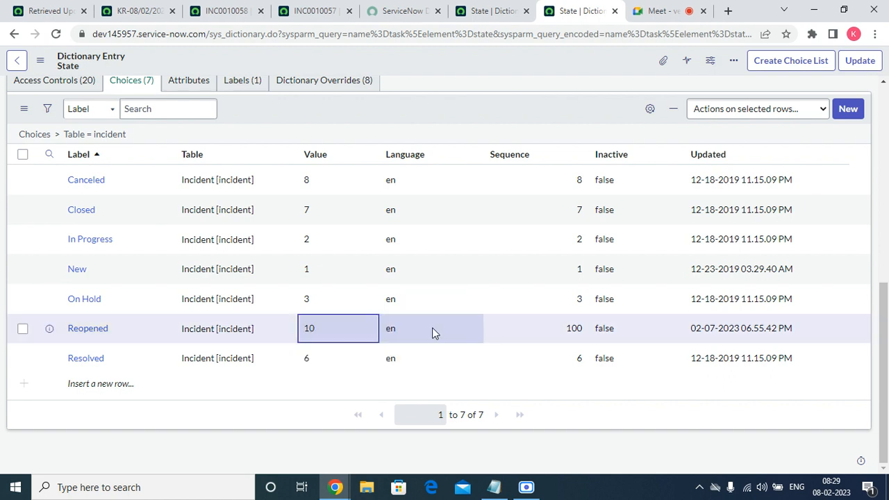
left_click(865, 61)
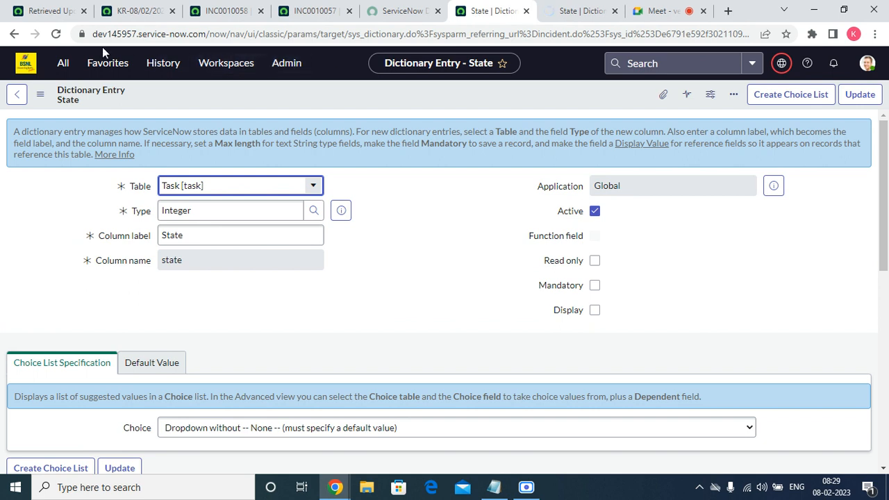
Open incident INC0010005 from the favorite list of incidents
left_click(105, 64)
left_click(82, 353)
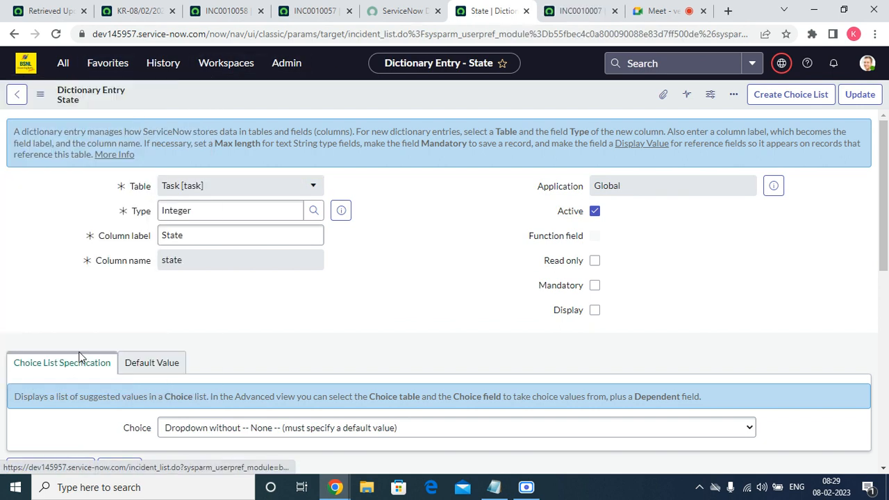
left_click(86, 235)
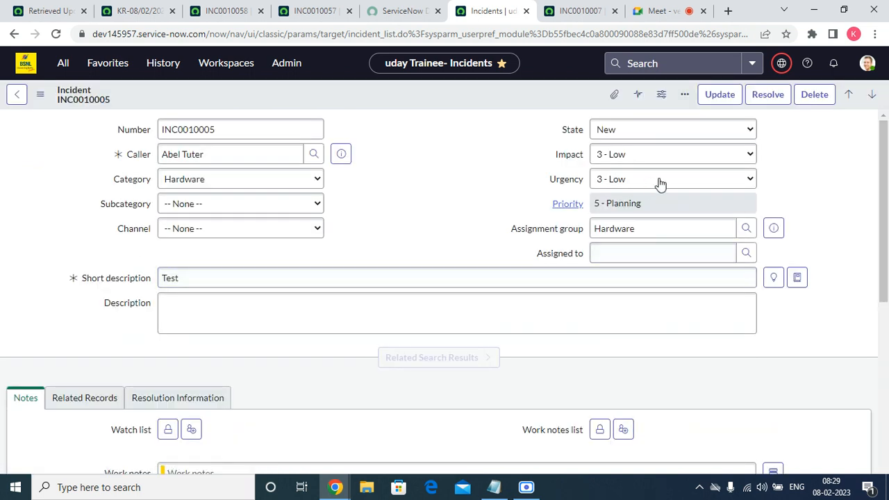
Set INC0010005's State to Reopened, save the record and look over the form
left_click(642, 130)
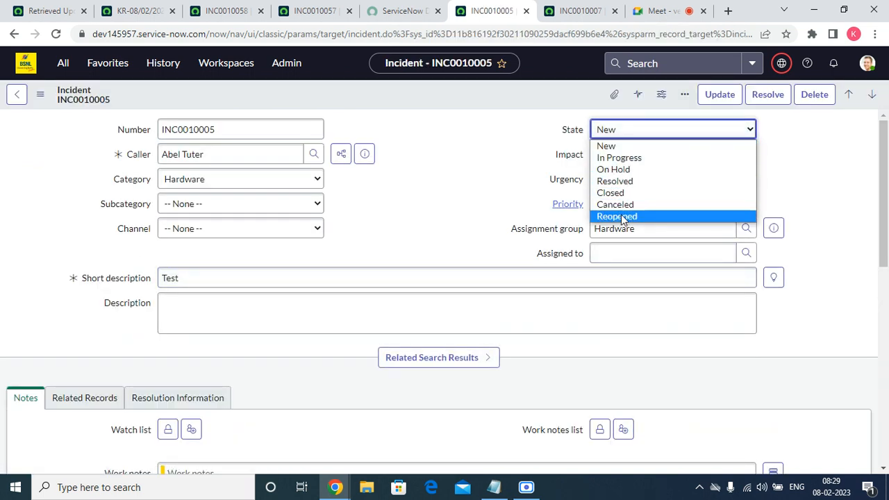
left_click(621, 215)
scroll(476, 209, "down", 15)
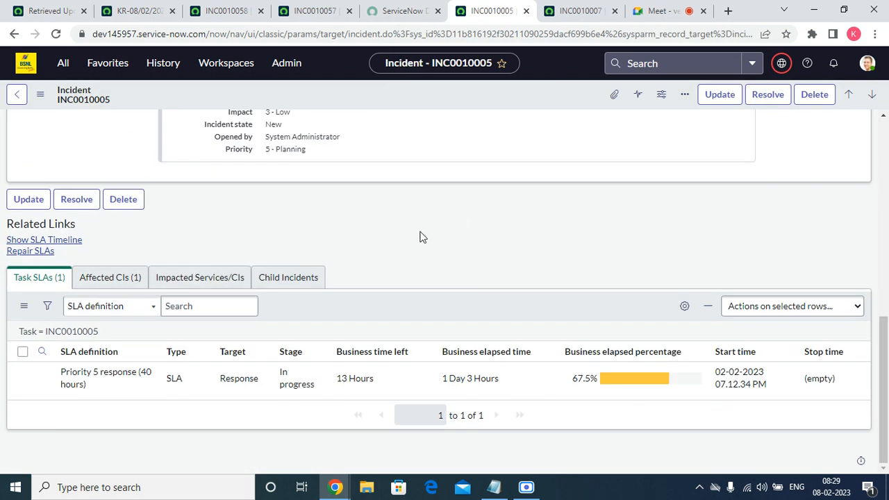
scroll(887, 368, "up", 6)
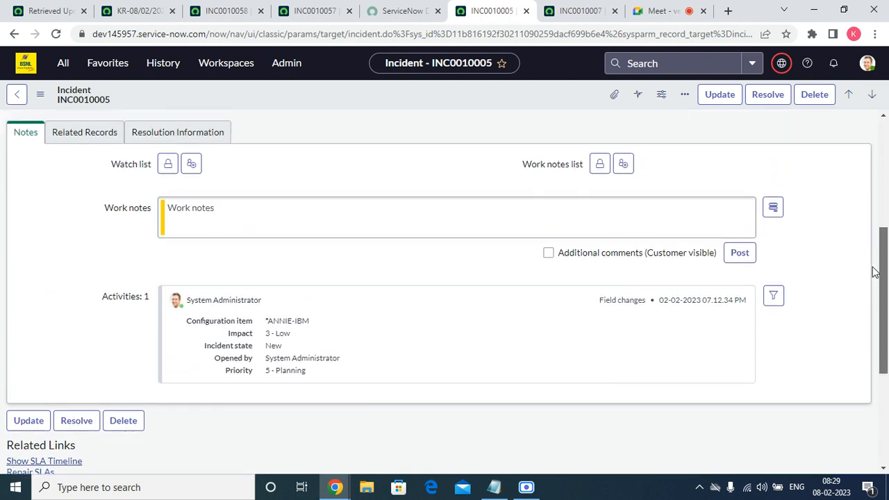
right_click(406, 94)
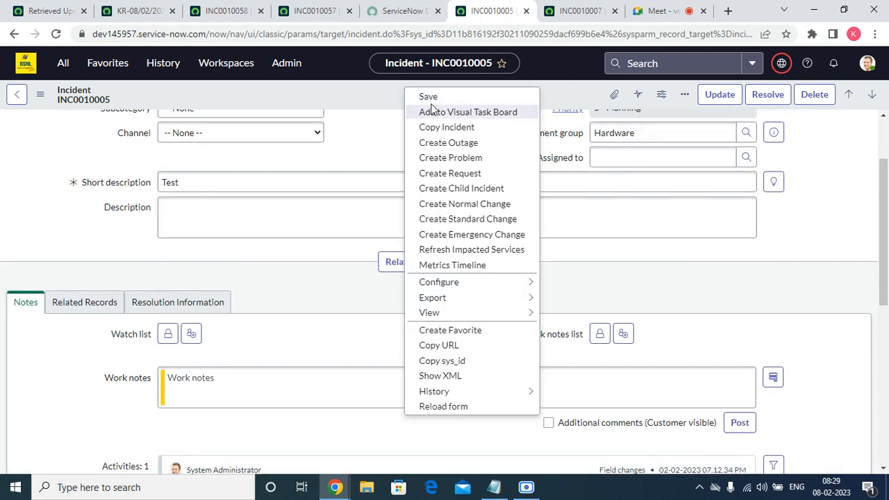
left_click(430, 98)
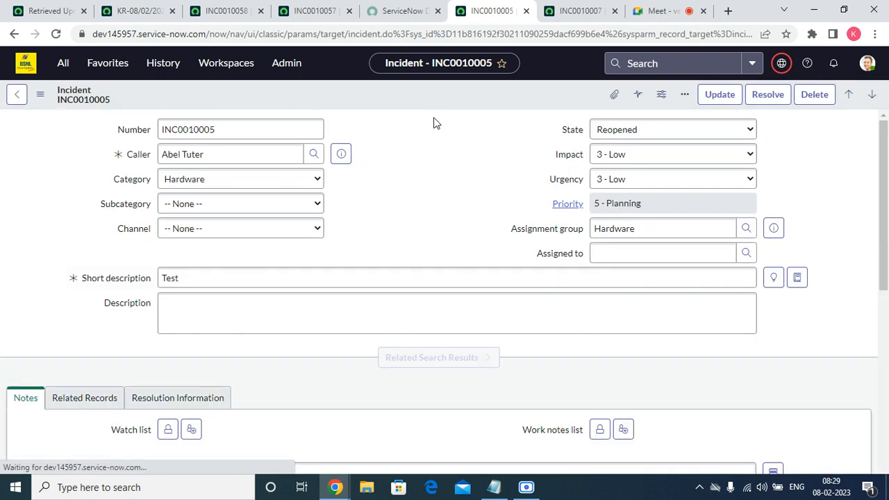
scroll(453, 180, "down", 10)
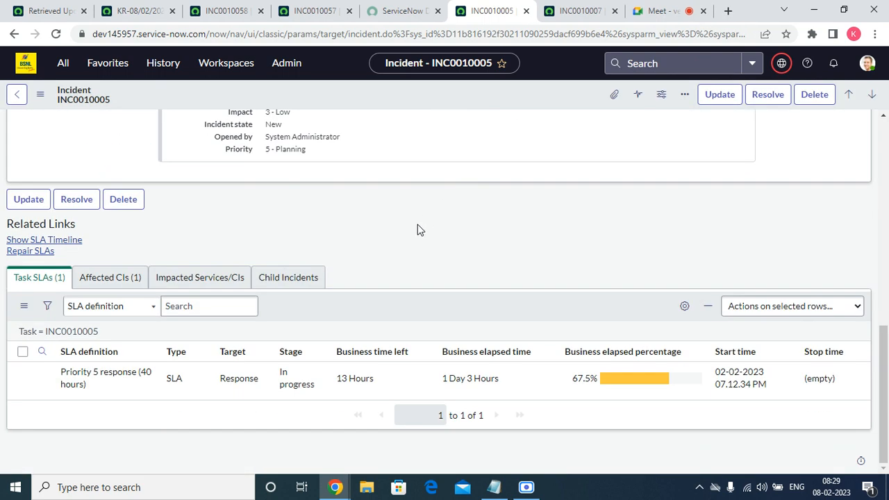
Open the list of UI policies configured for the incident table from incident INC0010007
left_click(569, 10)
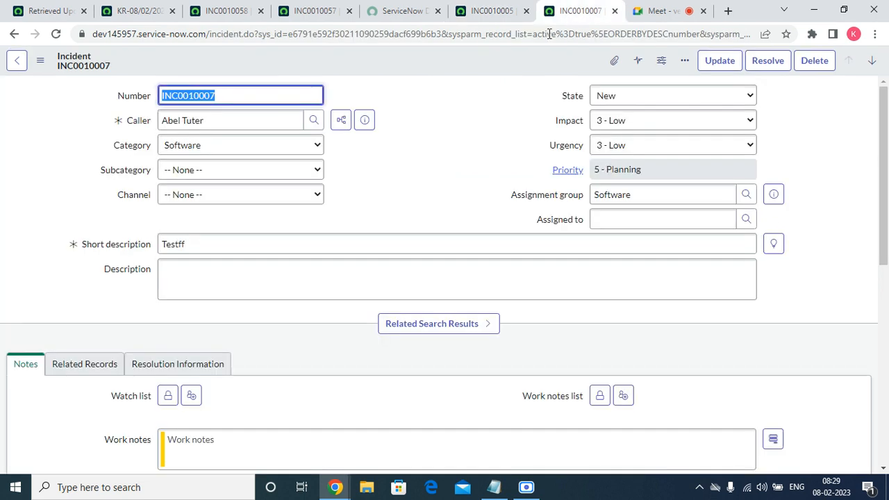
right_click(431, 63)
mouse_move(493, 269)
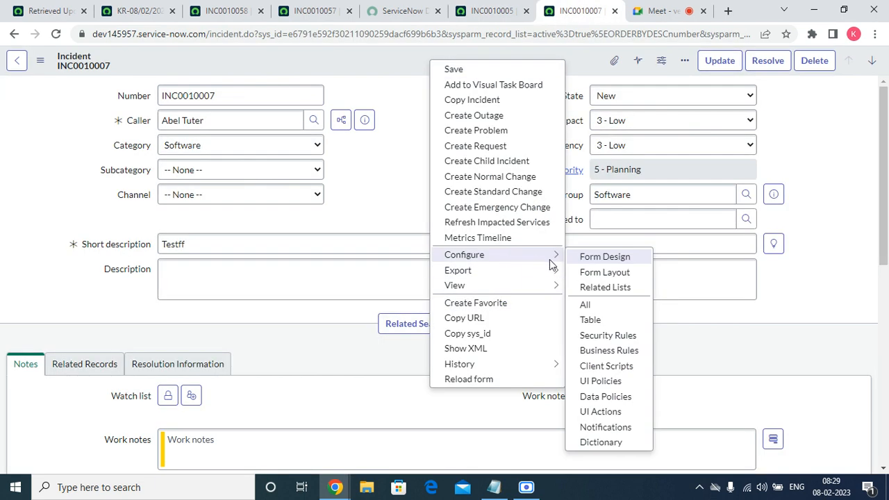
left_click(612, 383)
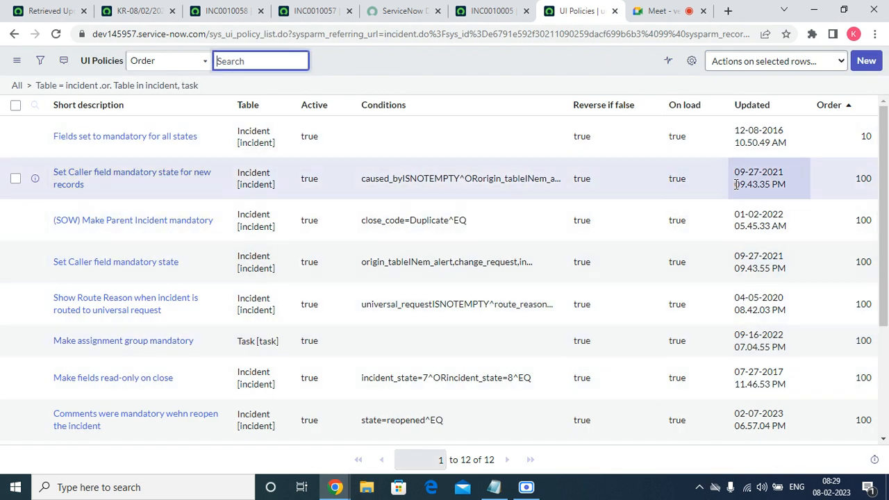
Sort the UI policies by most recent update and open the reopen-comments policy in its own browser tab
left_click(755, 108)
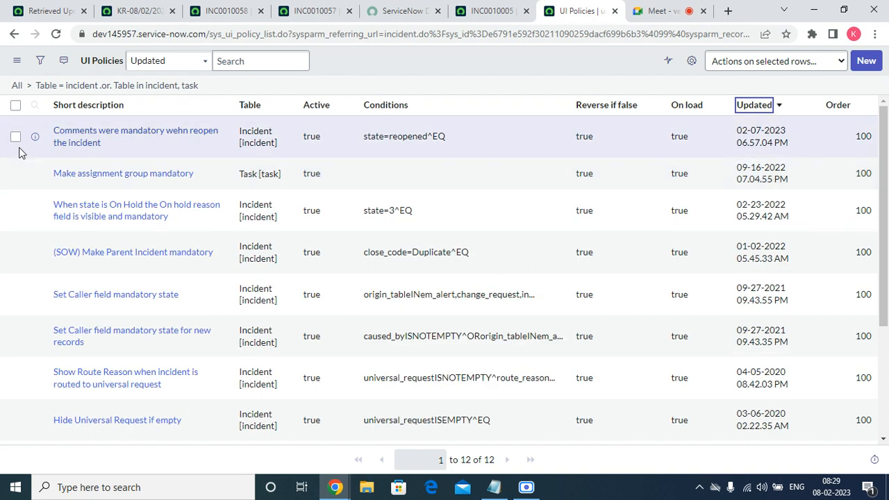
right_click(34, 136)
left_click(69, 141)
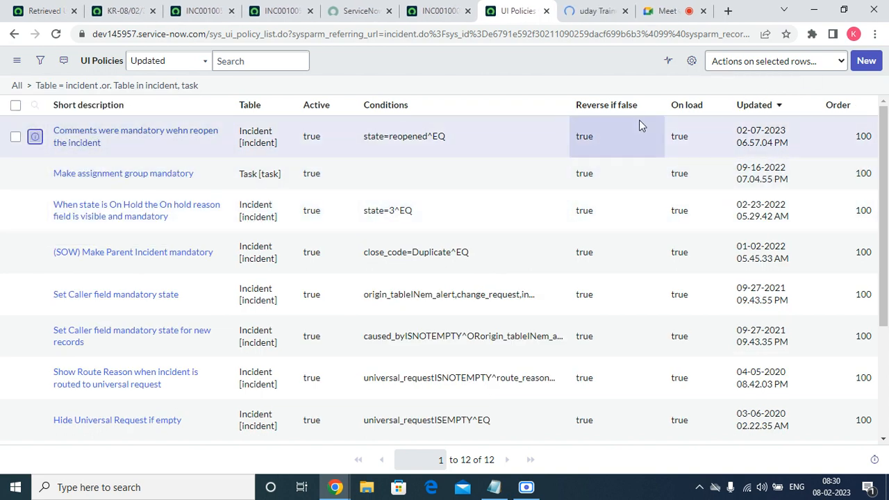
left_click(603, 10)
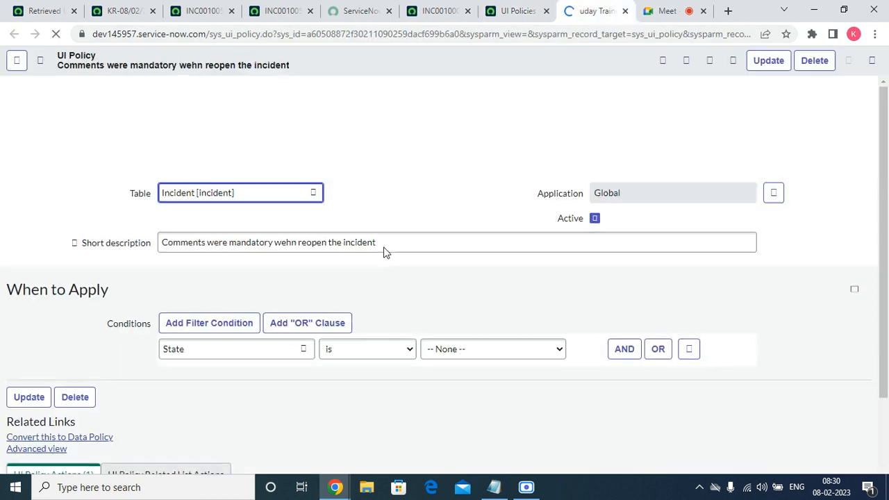
Set the reopen-comments policy's condition to State is Reopened and save the policy
scroll(293, 326, "down", 3)
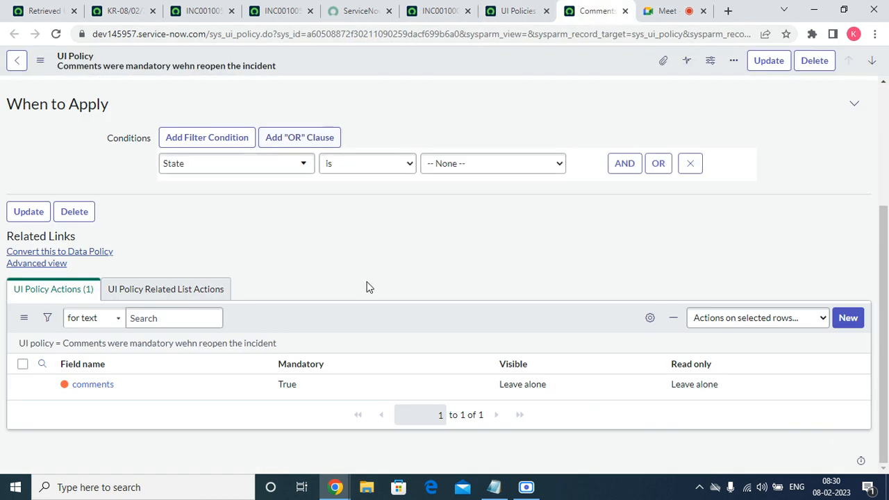
left_click(460, 169)
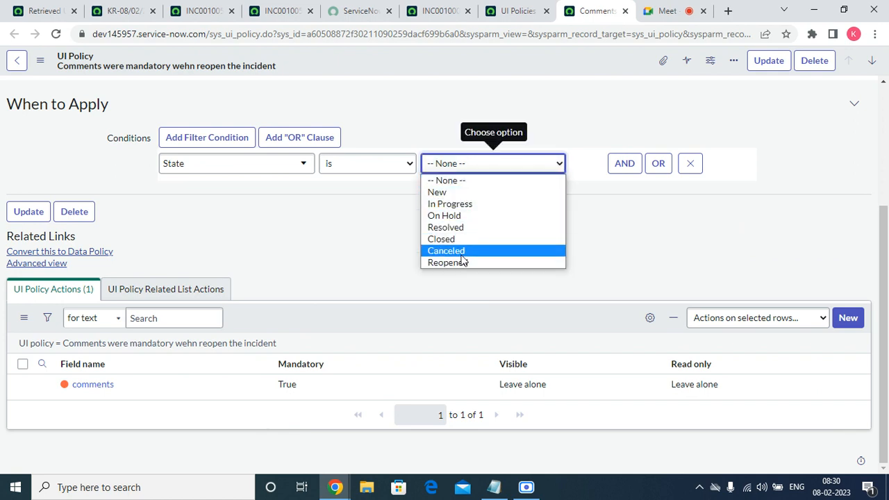
left_click(461, 261)
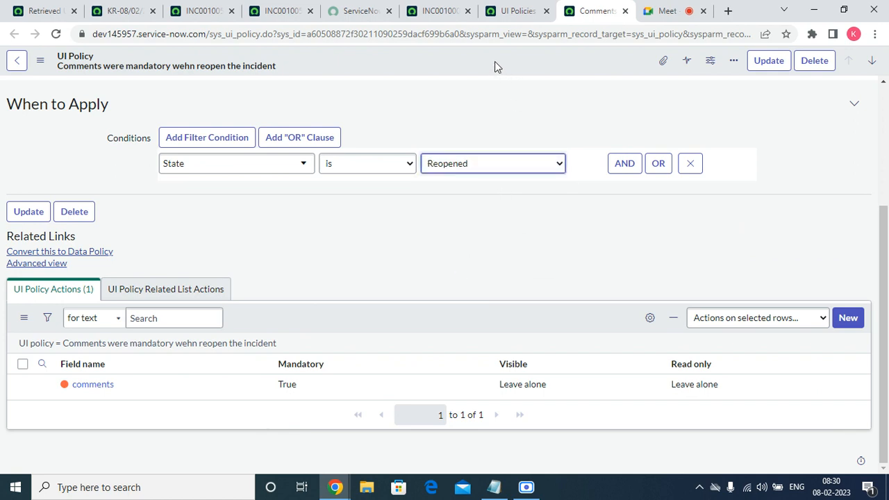
right_click(495, 62)
left_click(515, 73)
Return to incident INC0010005 and reload its form
left_click(441, 13)
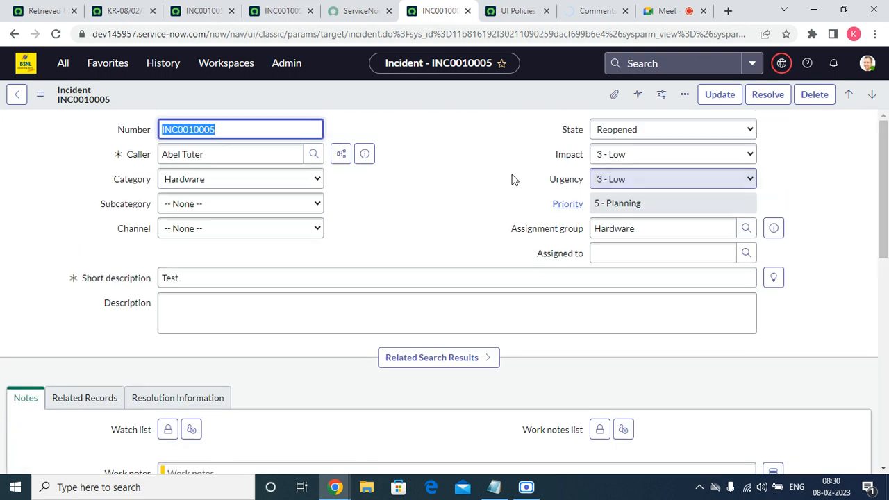
right_click(413, 94)
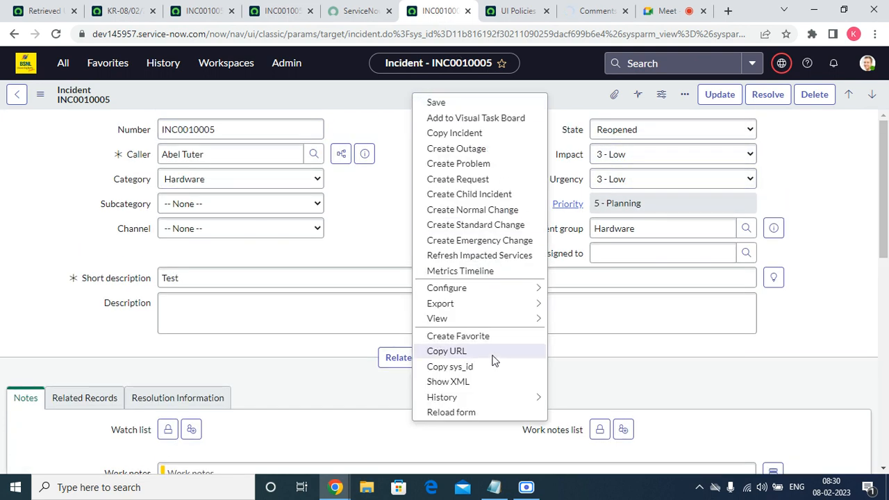
left_click(456, 412)
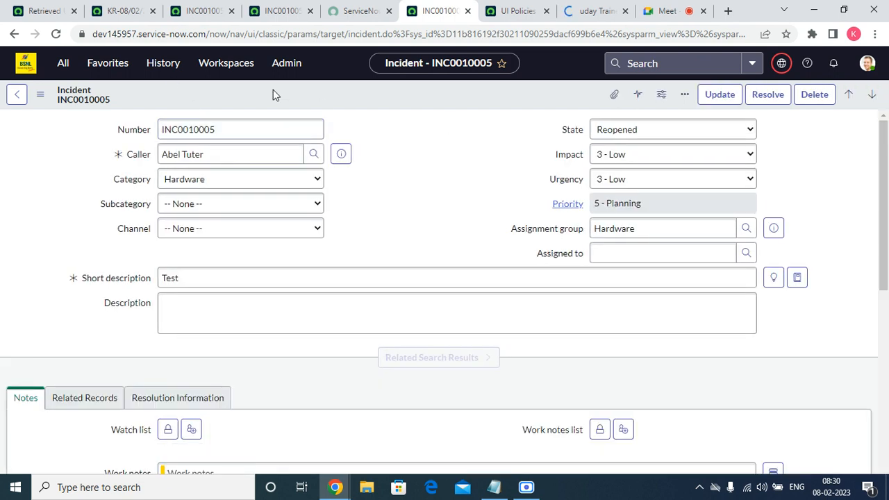
Set INC0010005's State back to New and save the record
left_click(600, 133)
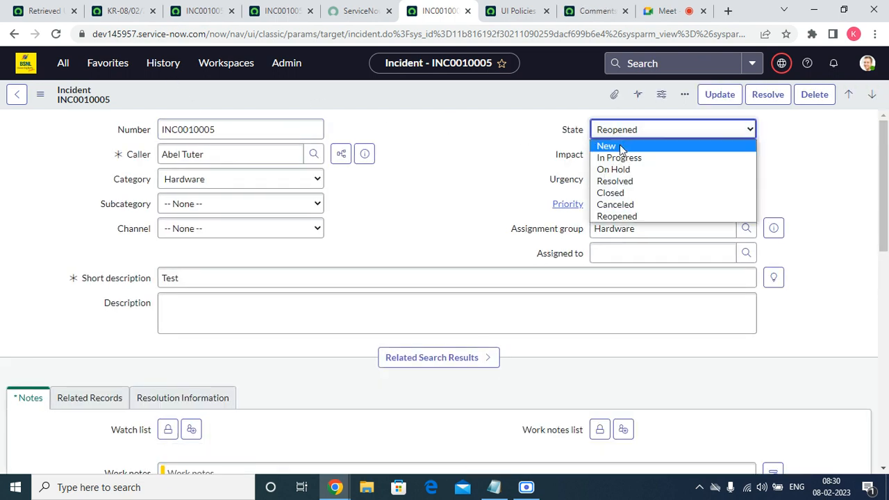
left_click(615, 145)
right_click(445, 95)
left_click(475, 110)
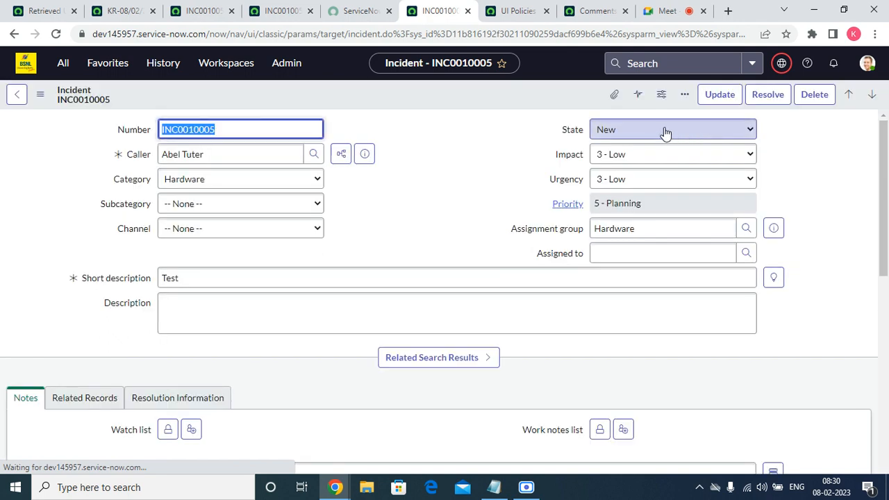
Set INC0010005's State to Reopened again, check the form's fields and save the record
left_click(665, 131)
left_click(622, 218)
scroll(447, 218, "down", 10)
scroll(442, 218, "up", 10)
right_click(336, 93)
left_click(362, 102)
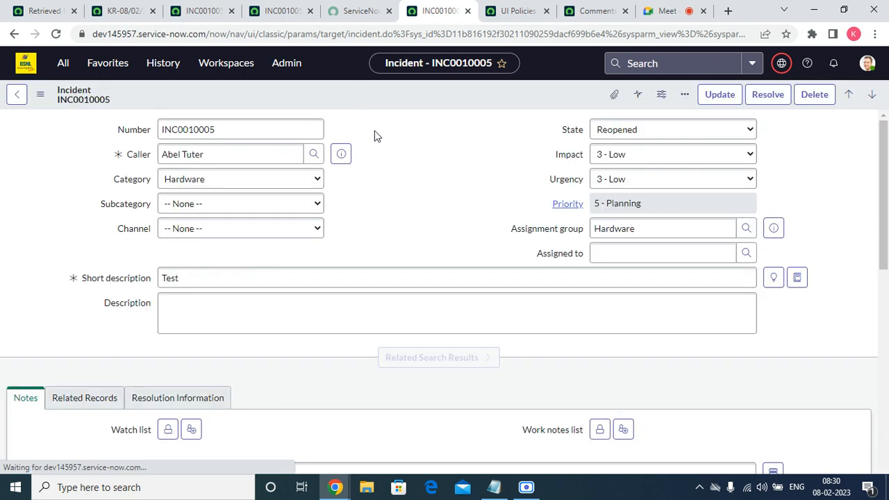
Return to the reopen-comments UI policy and open its comments policy action in a separate browser tab
left_click(596, 10)
scroll(307, 343, "down", 1)
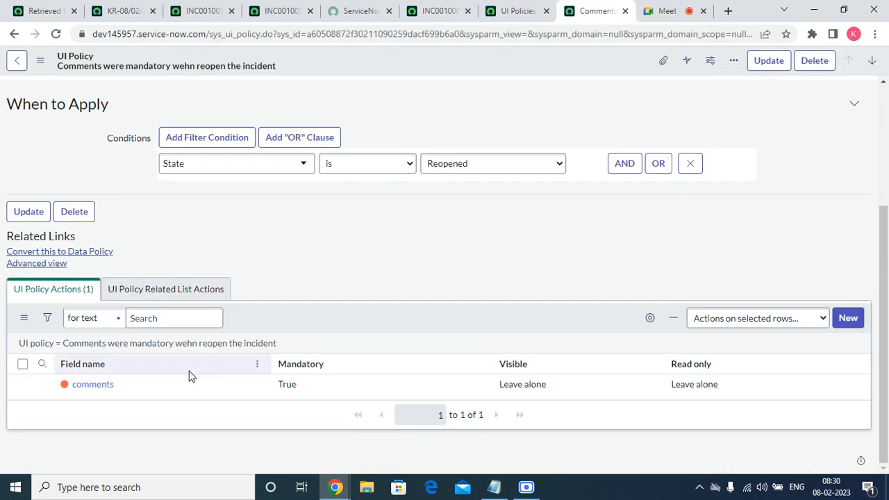
right_click(42, 384)
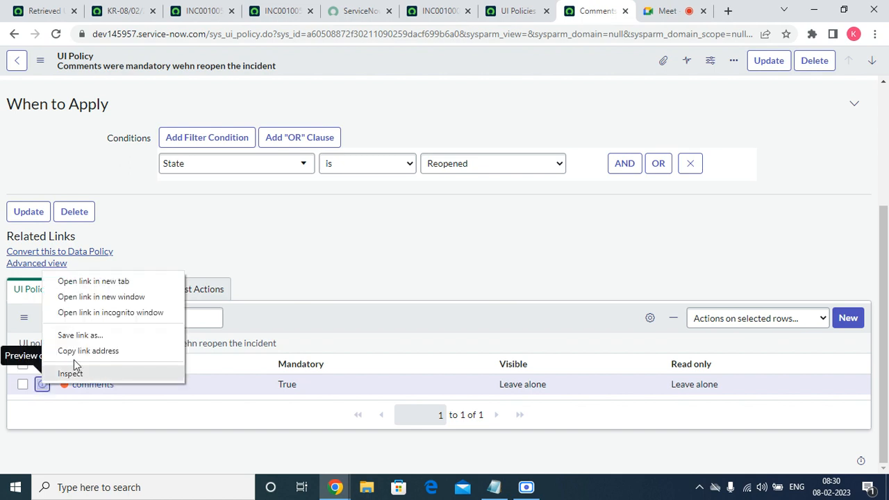
left_click(94, 282)
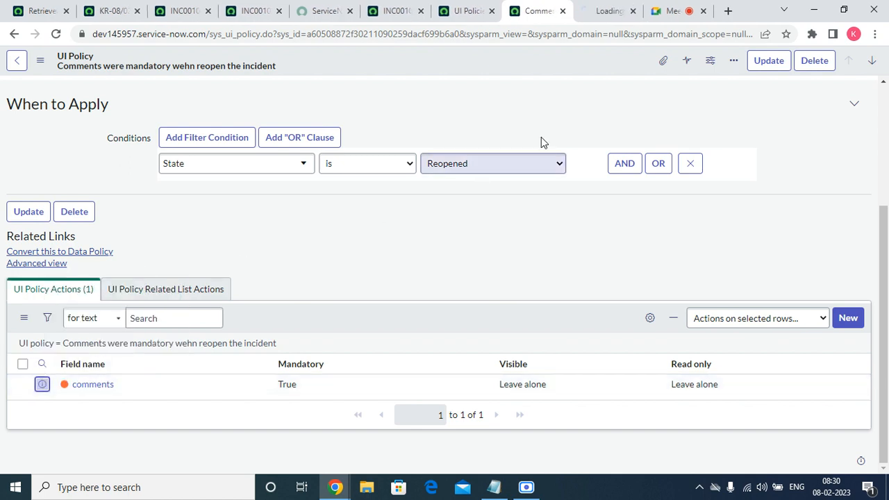
left_click(601, 12)
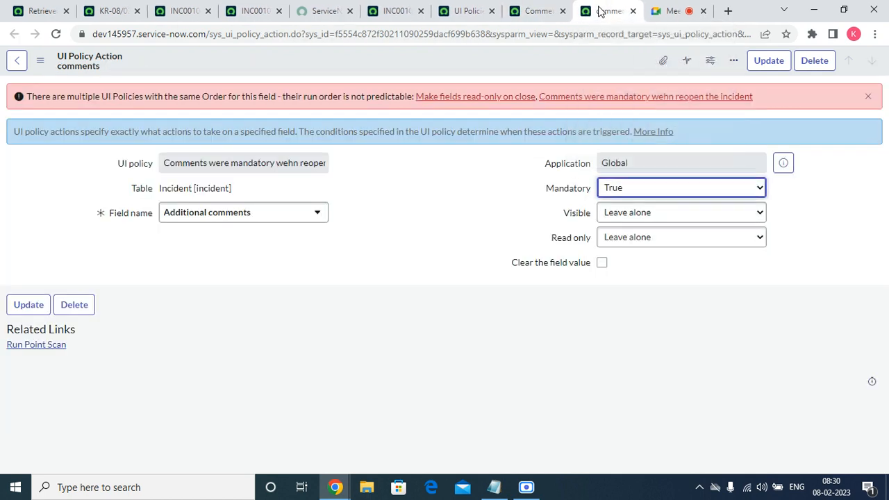
Open both UI policies named in the run-order warning in separate tabs and view "Make fields read-only on close"
right_click(467, 101)
left_click(488, 105)
right_click(577, 97)
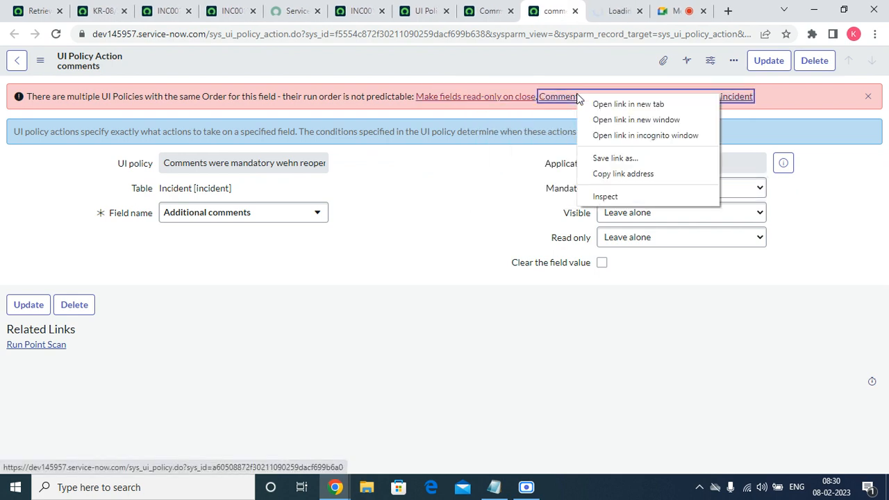
left_click(615, 104)
left_click(562, 9)
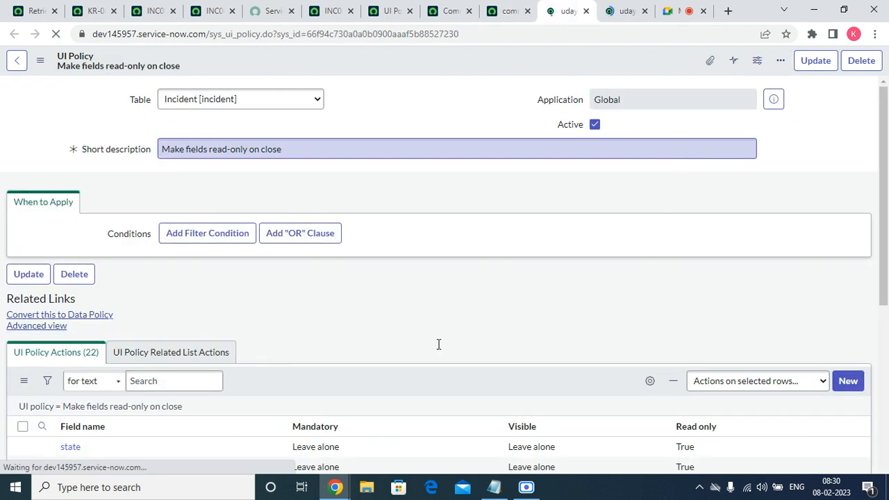
Switch both the "Make fields read-only on close" and the reopen-comments UI policies to the Advanced view
scroll(328, 309, "down", 10)
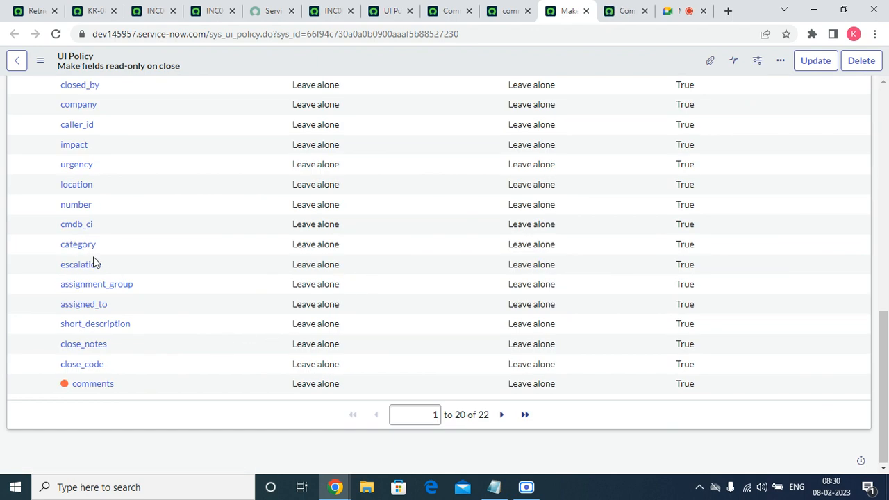
left_click_drag(887, 397, 887, 272)
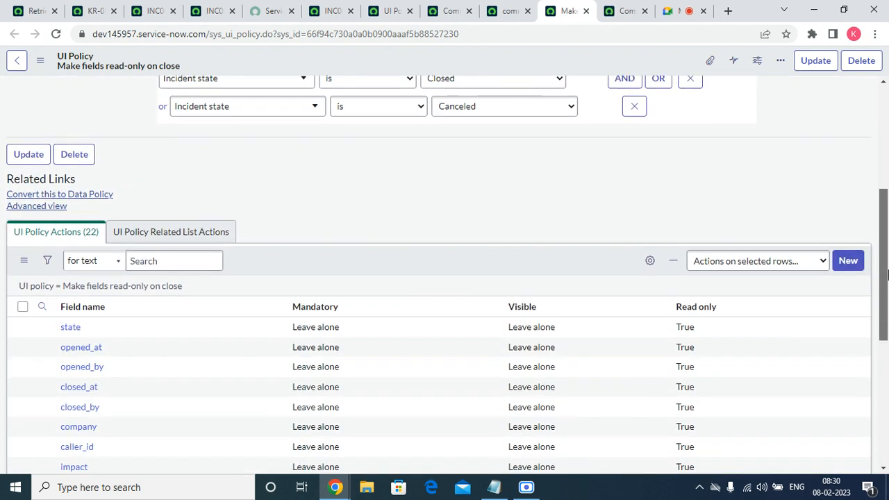
left_click(47, 208)
left_click(619, 11)
left_click_drag(881, 150, 767, 316)
left_click(31, 263)
left_click(569, 12)
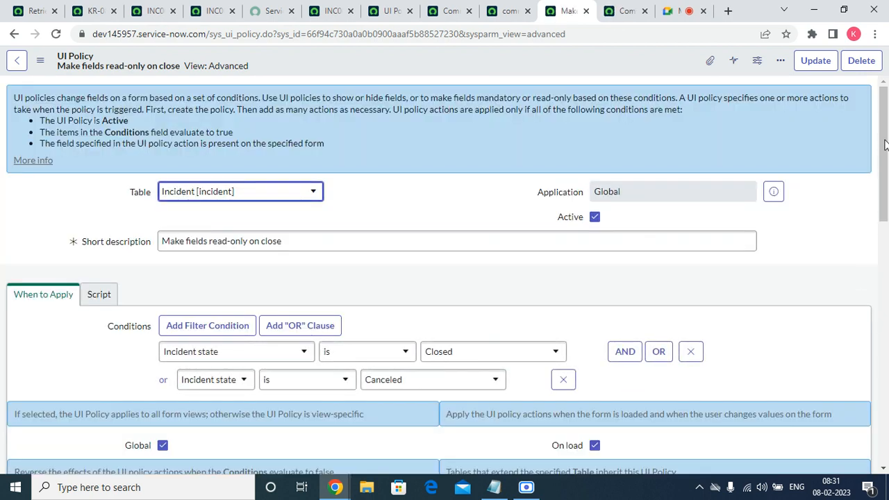
Compare the conditions and policy actions of the reopen-comments UI policy with those of "Make fields read-only on close"
mouse_move(885, 144)
left_mouse_down()
mouse_move(885, 334)
mouse_move(886, 156)
left_mouse_up()
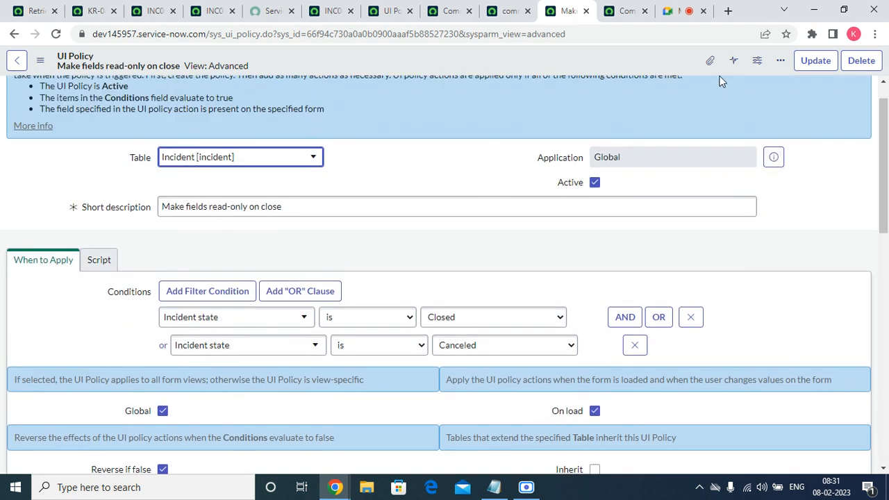
left_click(622, 12)
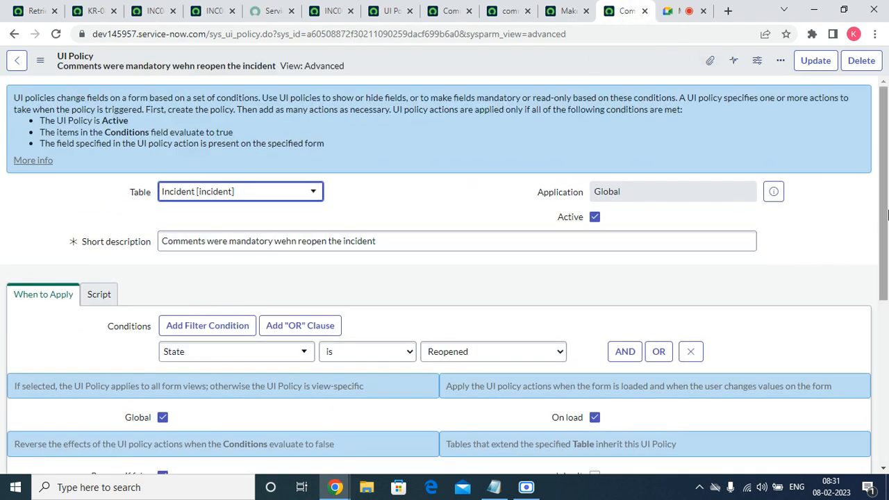
scroll(887, 243, "down", 3)
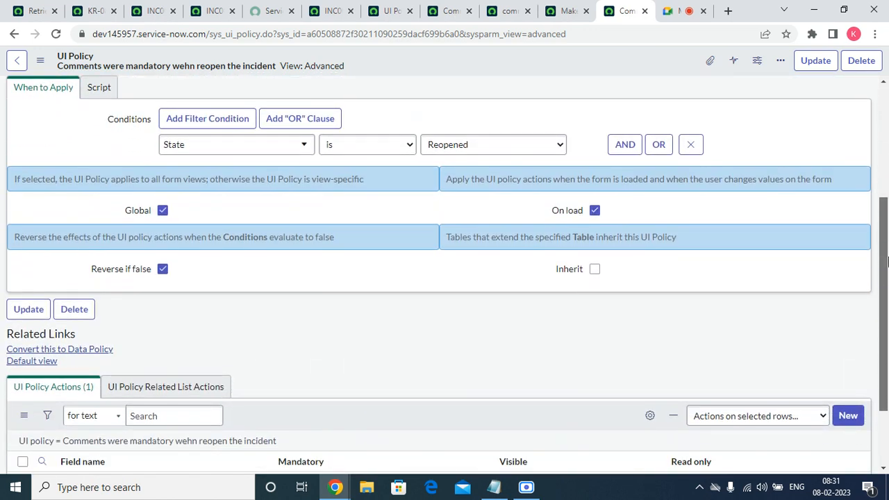
scroll(887, 260, "down", 2)
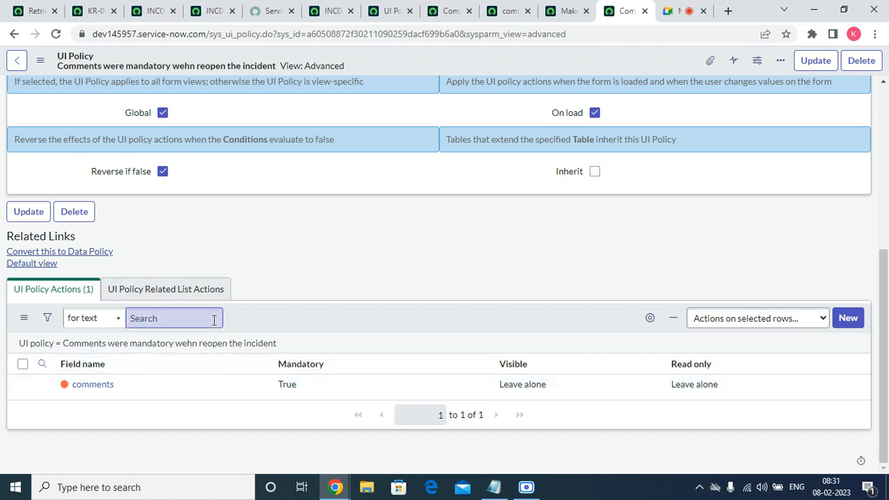
left_click(571, 7)
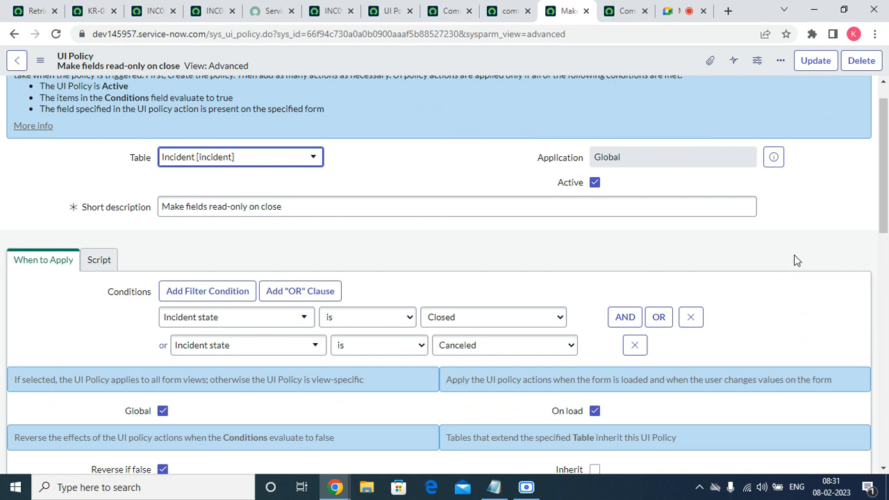
left_click_drag(885, 175, 887, 423)
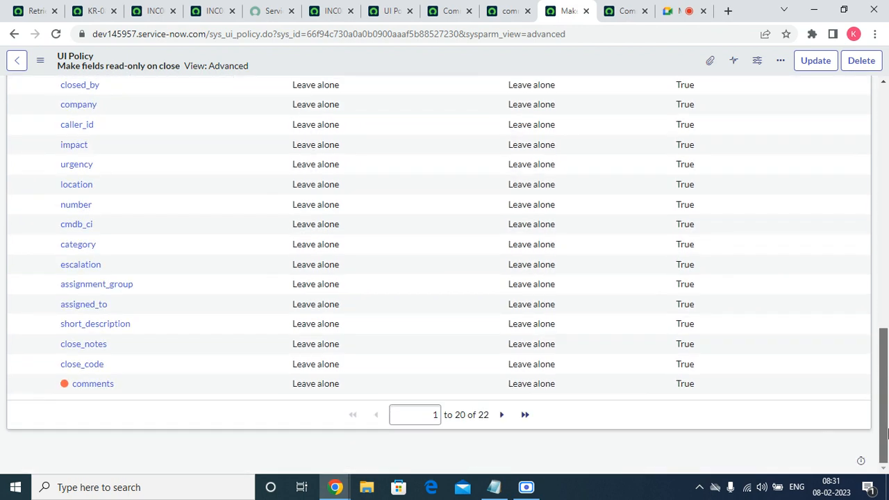
left_click_drag(887, 434, 886, 97)
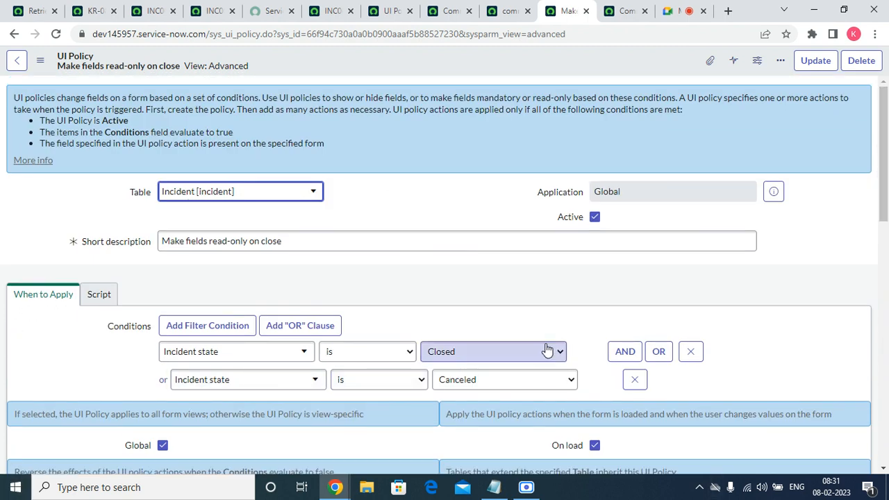
Open the comments action of "Make fields read-only on close" in a separate tab and delete that UI policy action
left_click_drag(887, 182, 887, 423)
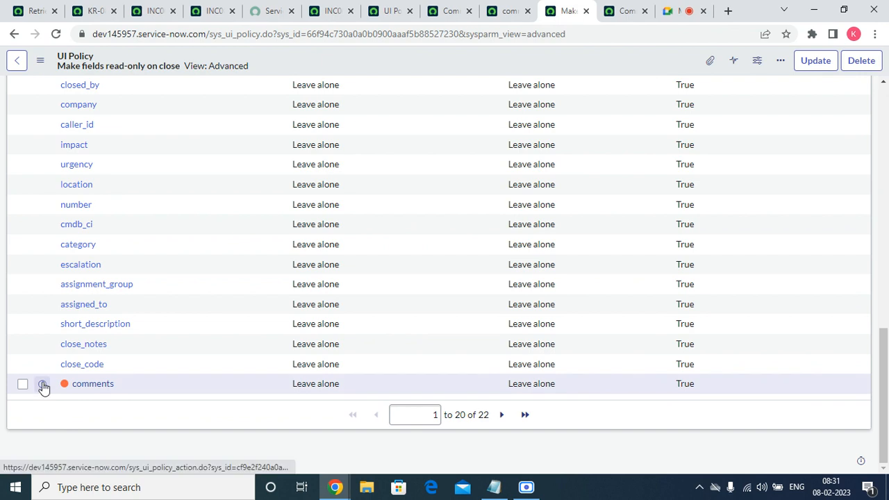
right_click(43, 384)
left_click(107, 281)
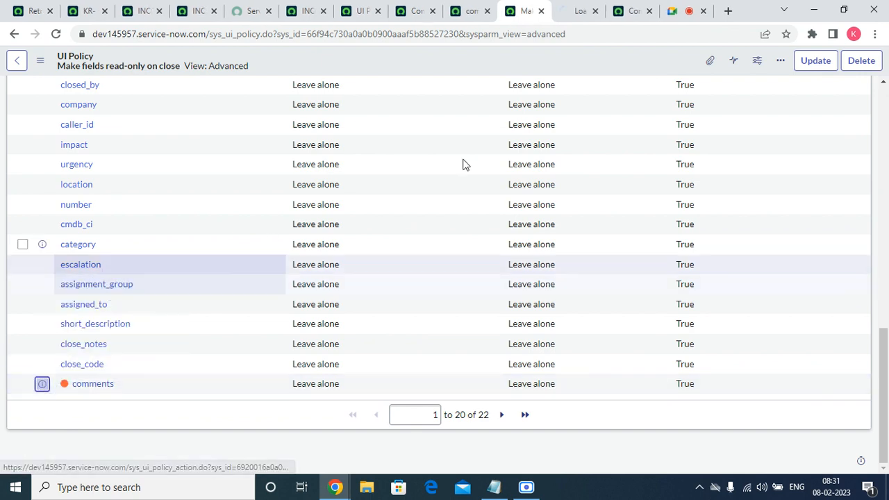
left_click(582, 9)
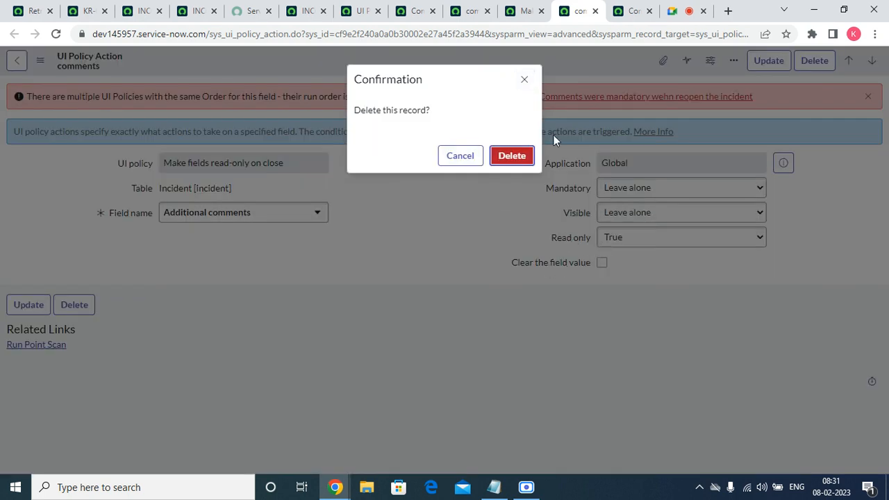
left_click(525, 157)
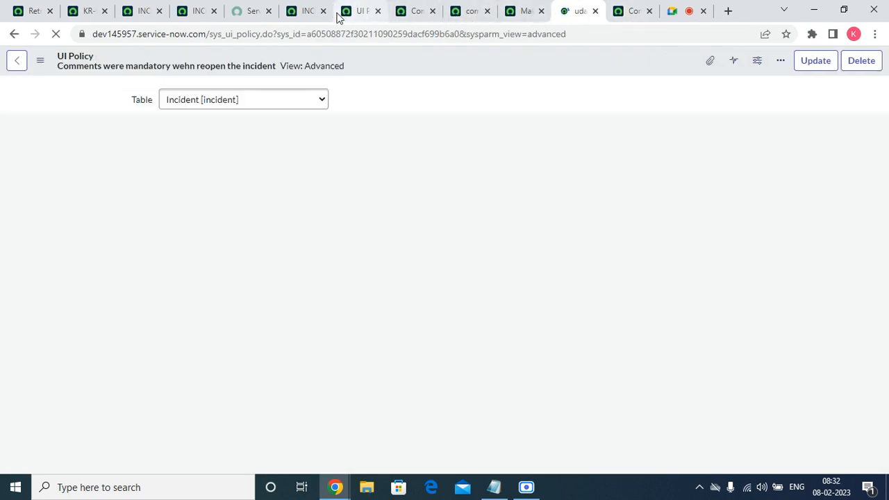
Reload INC0010005, keep its State at Reopened and try to save it with the additional comments left empty
left_click(306, 12)
right_click(381, 85)
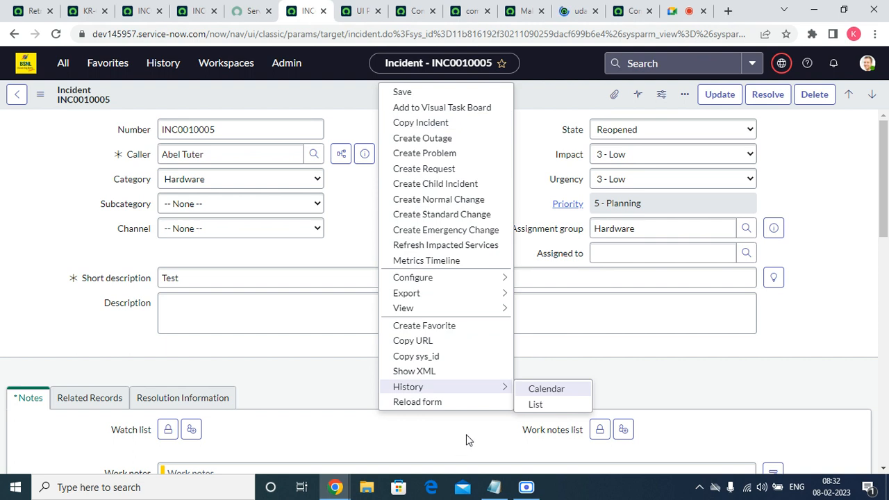
left_click(417, 402)
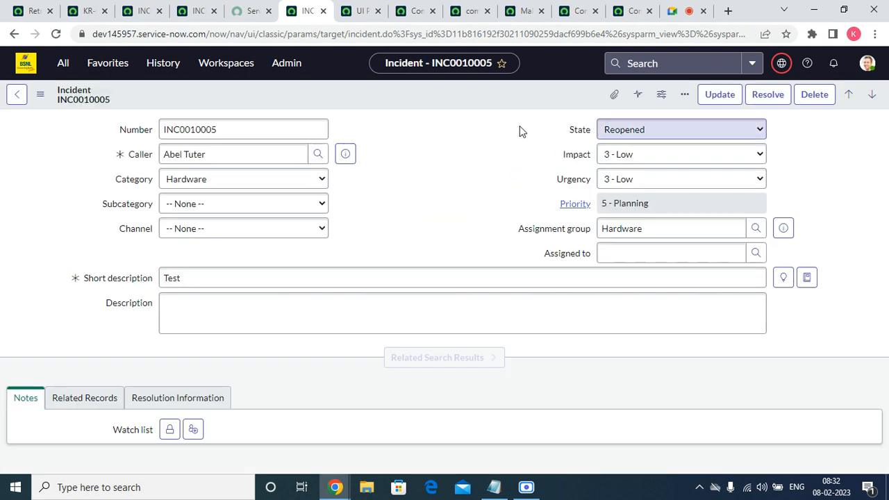
left_click(606, 134)
left_click(617, 216)
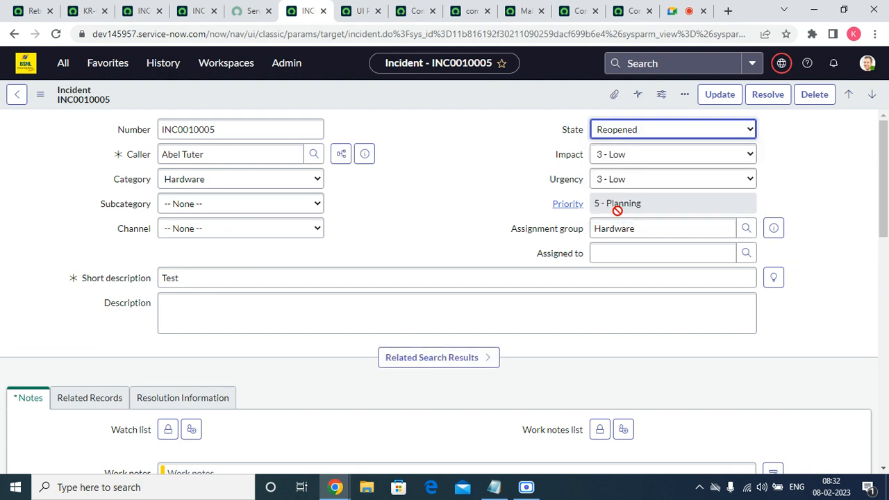
scroll(366, 300, "down", 10)
scroll(367, 299, "up", 10)
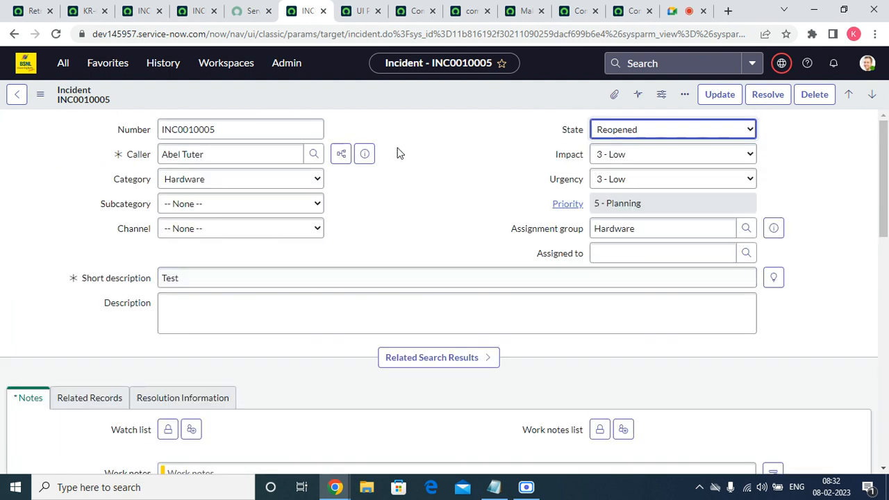
right_click(393, 90)
left_click(410, 99)
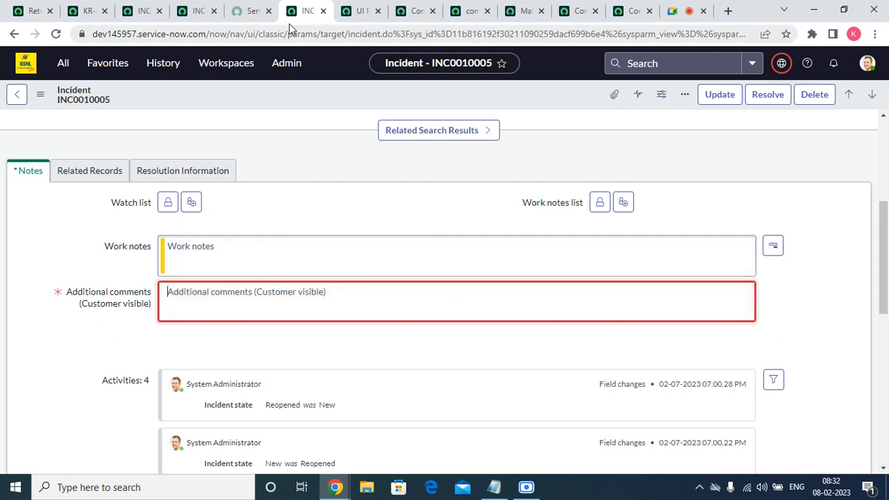
Set the State of the update set "KR-08/02/2022-Incident form changes-II" to Complete and save it
left_click(89, 64)
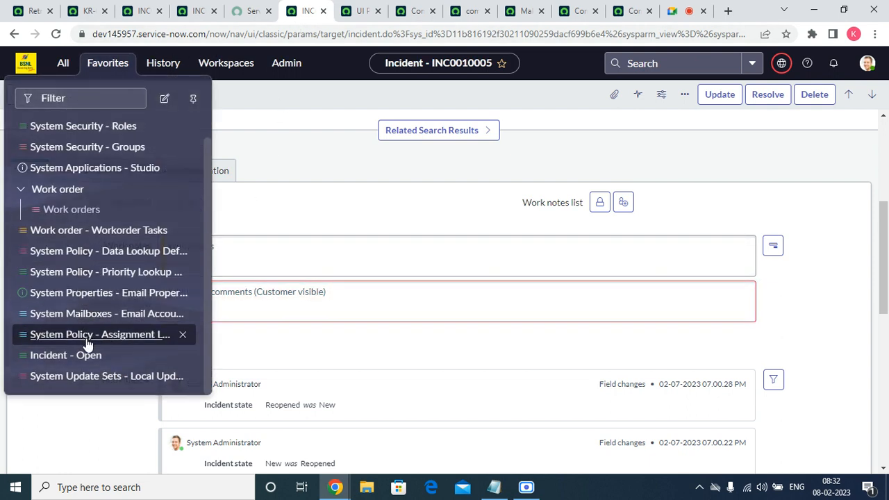
left_click(103, 376)
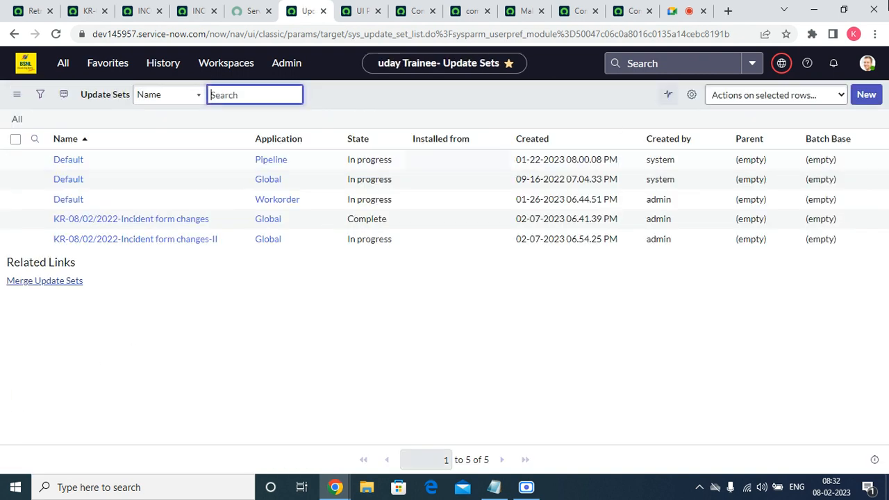
left_click(127, 238)
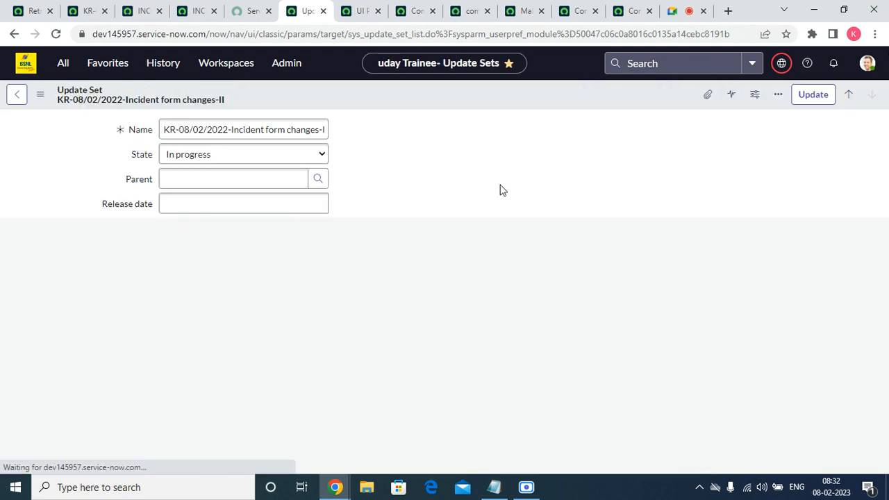
left_click(313, 155)
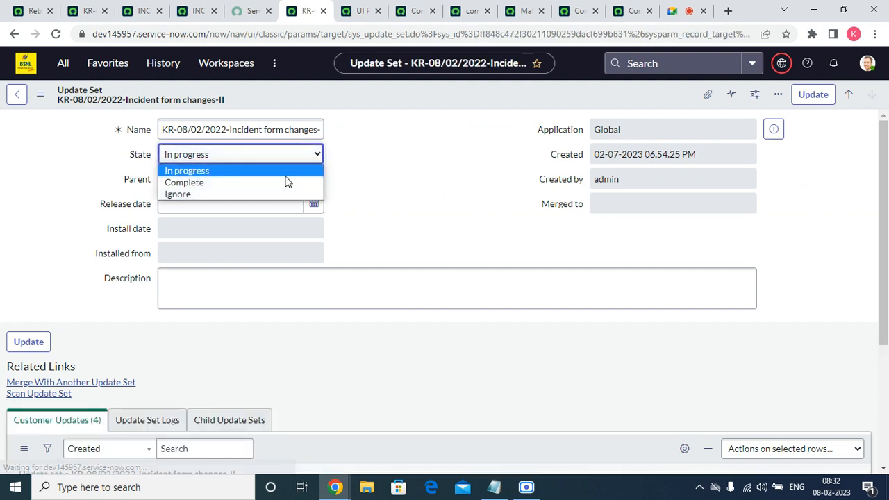
left_click(247, 190)
left_click(228, 157)
left_click(236, 182)
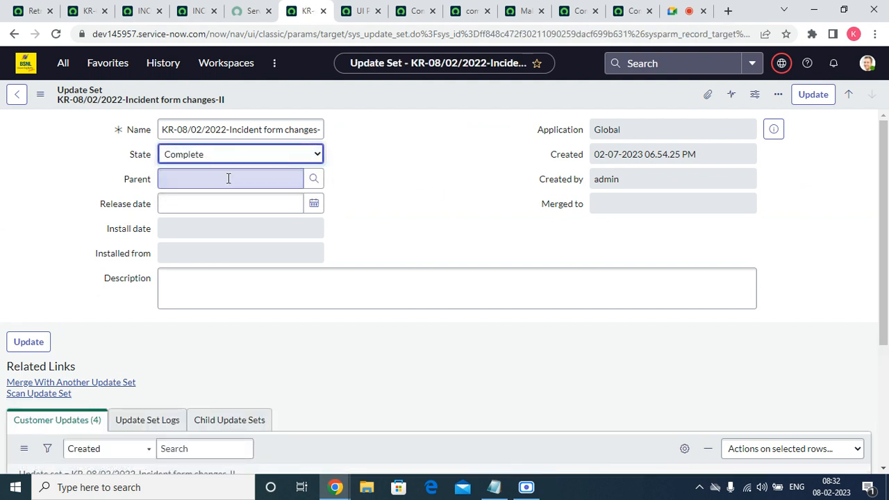
right_click(417, 95)
left_click(435, 103)
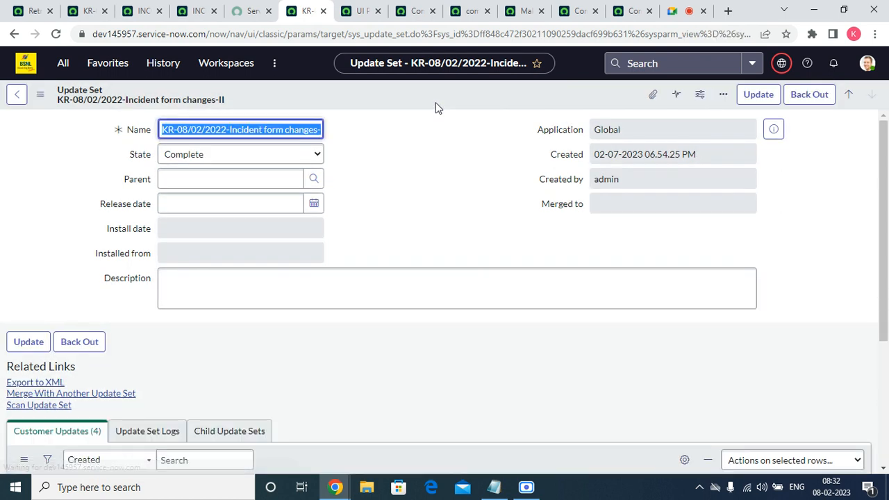
Create the update set "KR-08/02/2022-Incident form changes-III" and make it the current one
left_click(101, 64)
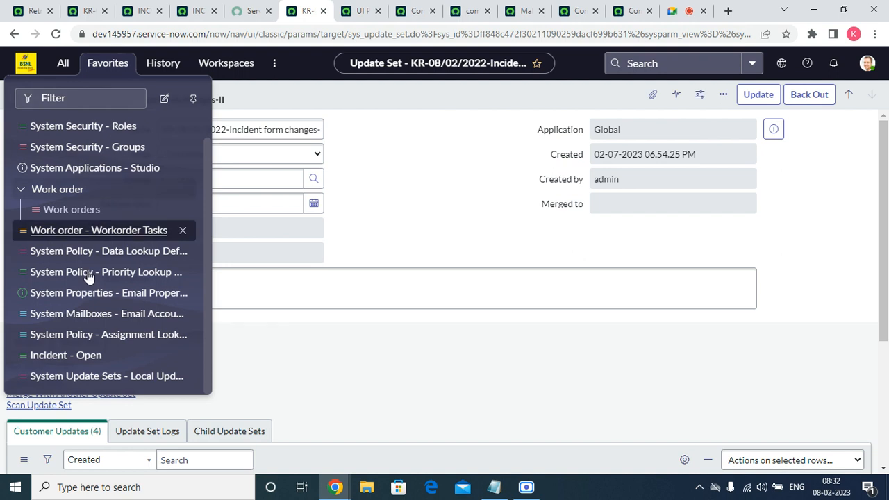
left_click(104, 375)
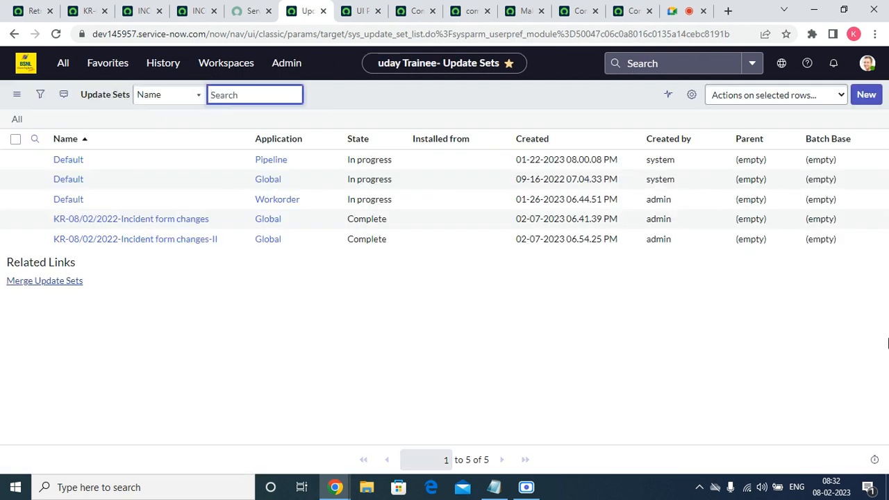
left_click(866, 94)
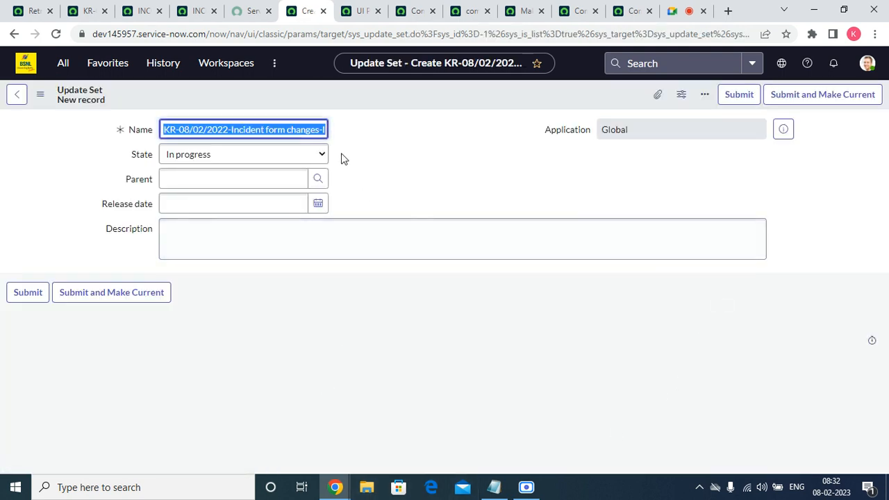
left_click(323, 129)
type("II")
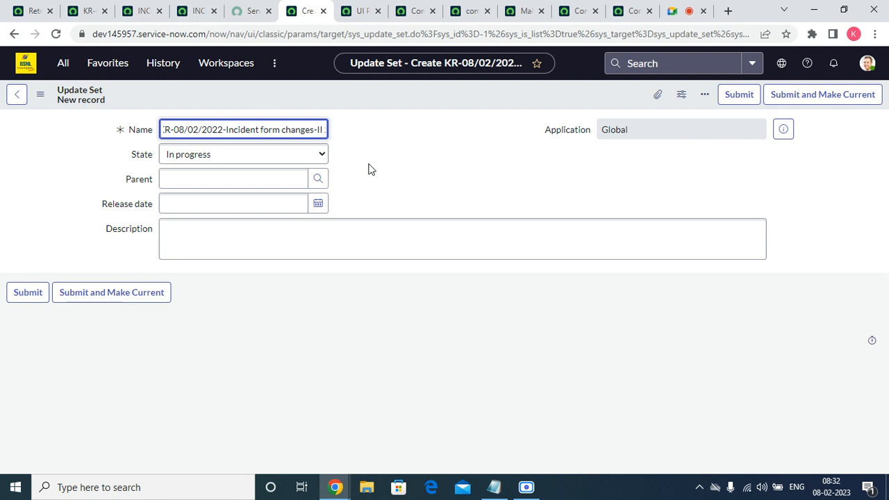
key("Delete")
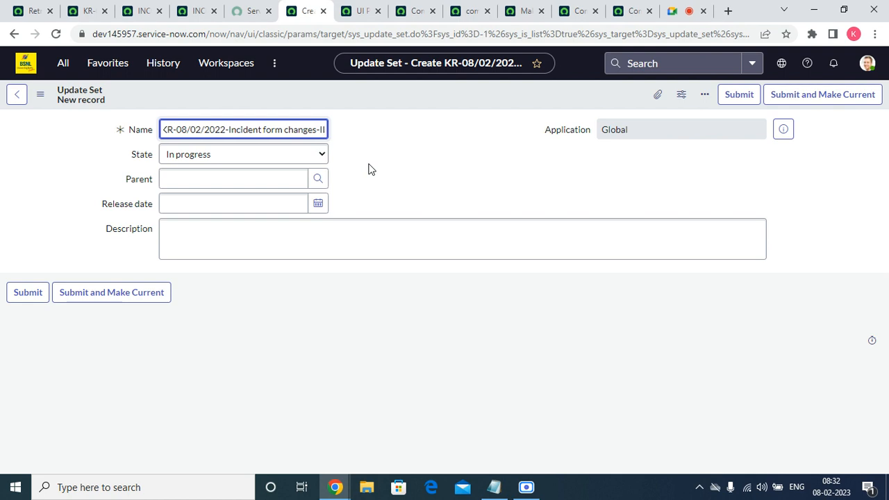
type("I")
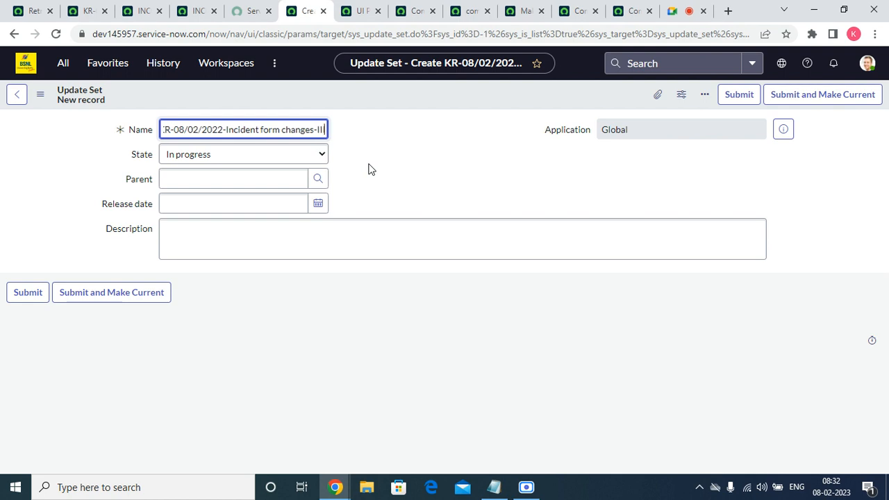
left_click(130, 292)
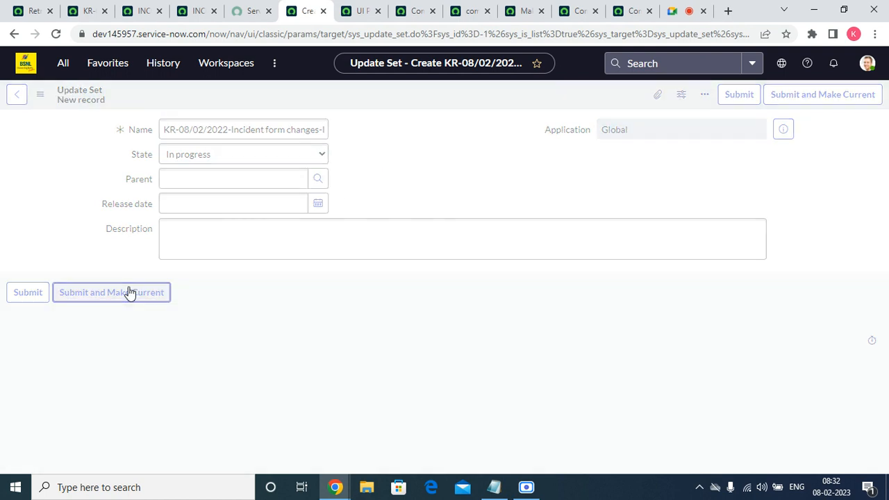
Close the leftover UI policy browser tabs and open the list of open incidents from the favorites
left_click(377, 11)
left_click(378, 11)
left_click(377, 11)
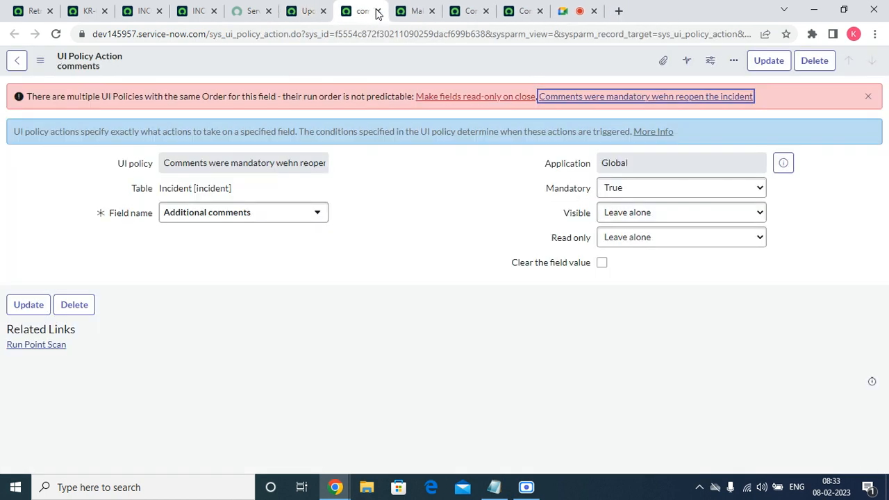
left_click(377, 11)
left_click(377, 11)
middle_click(377, 11)
middle_click(377, 13)
middle_click(350, 14)
left_click(309, 14)
left_click(94, 63)
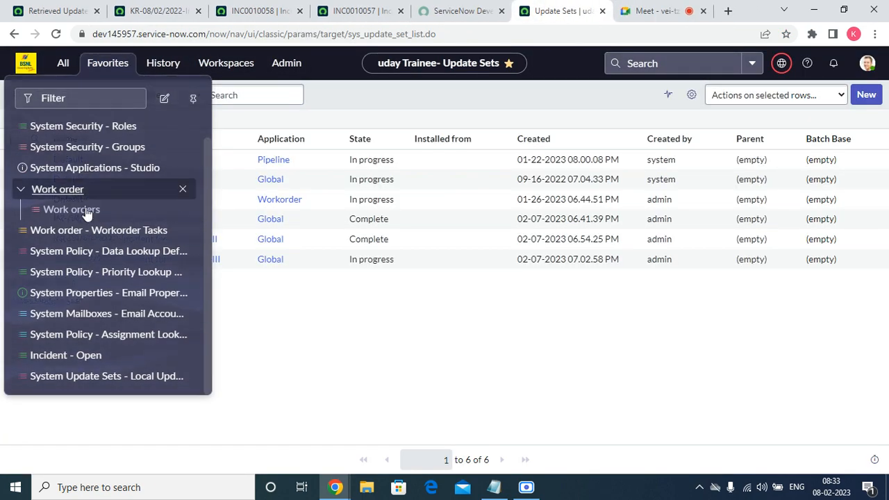
left_click(87, 357)
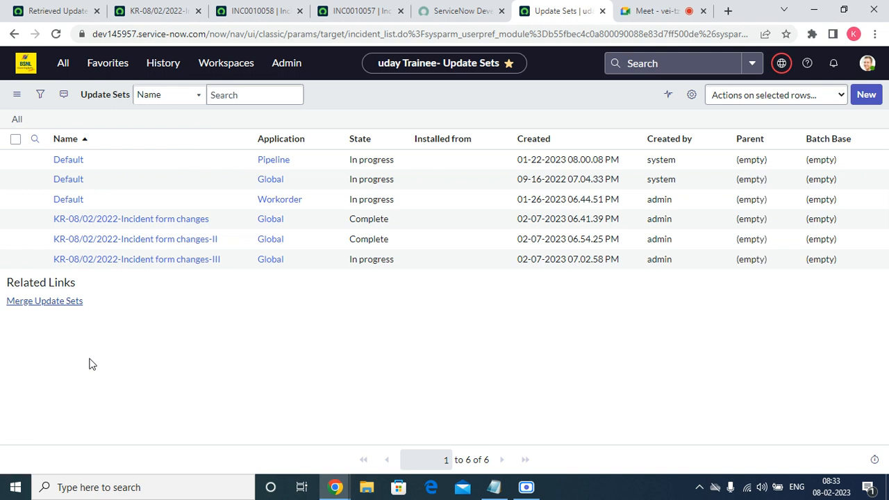
Open incident INC0010007 and review its fields, the Notes, Related Records and Resolution Information sections, and the related lists
left_click(85, 168)
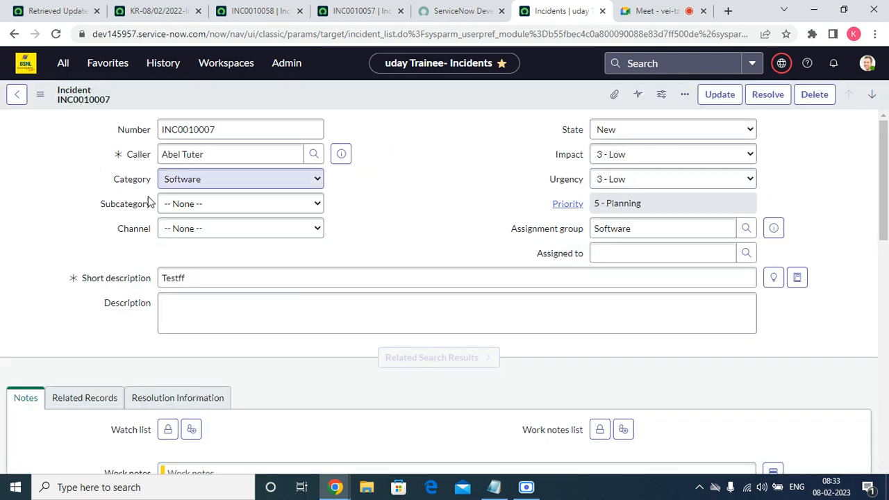
left_click_drag(887, 200, 888, 158)
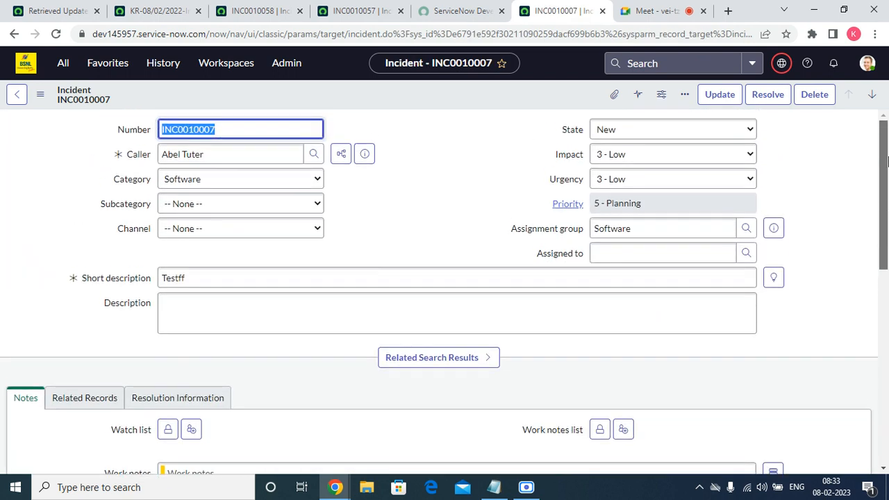
left_click(269, 228)
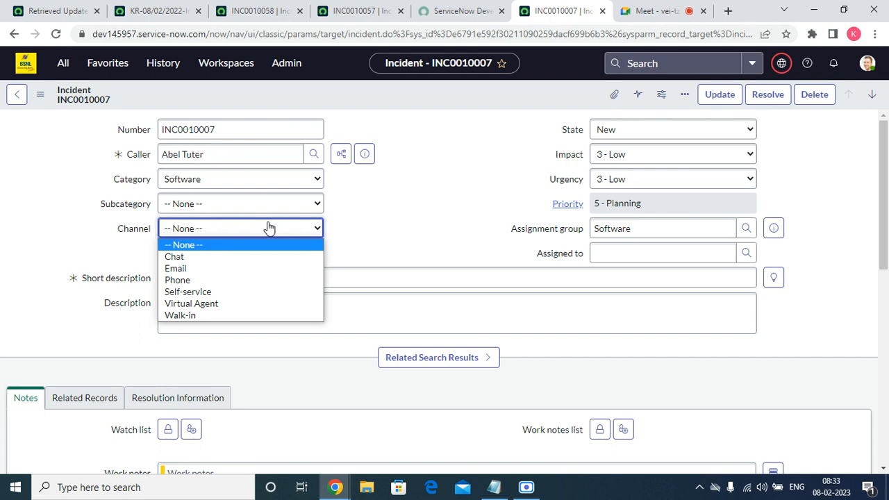
left_click(409, 180)
left_click(299, 178)
left_click(298, 179)
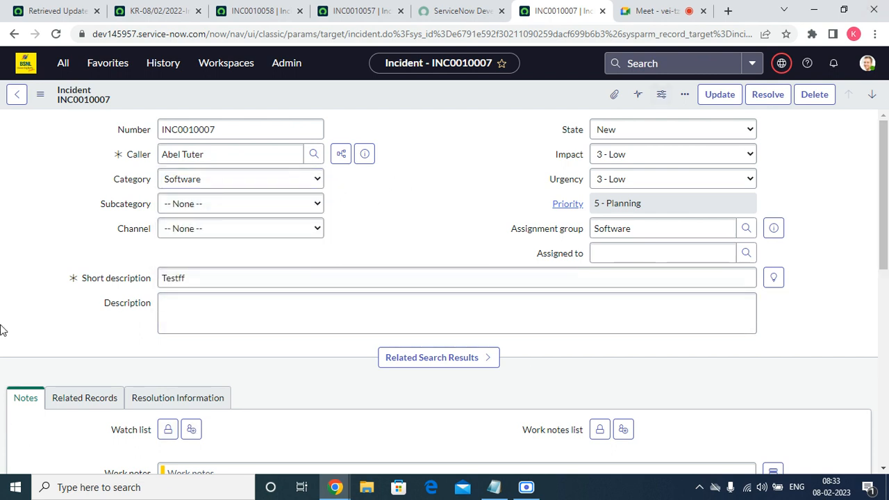
left_click_drag(887, 196, 831, 266)
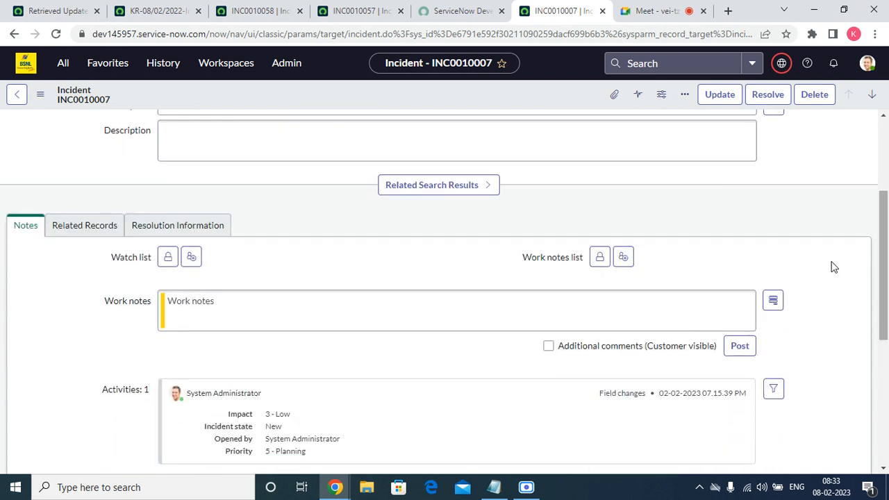
left_click(112, 225)
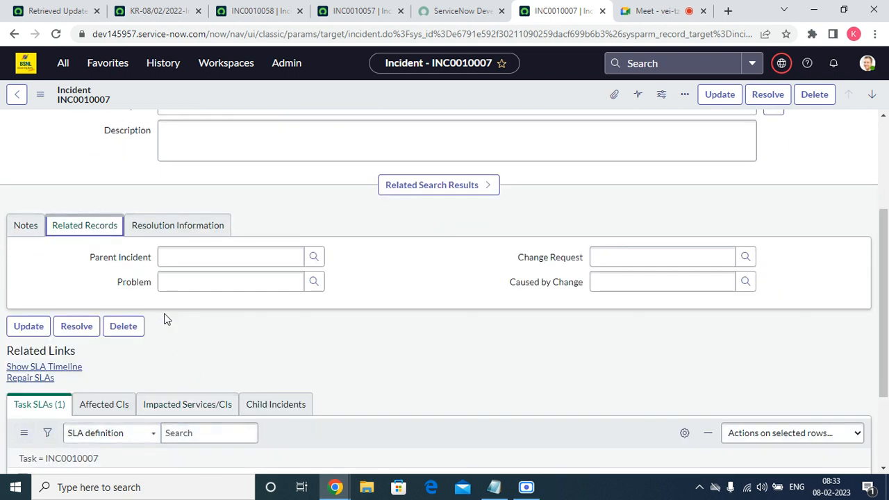
left_click(164, 232)
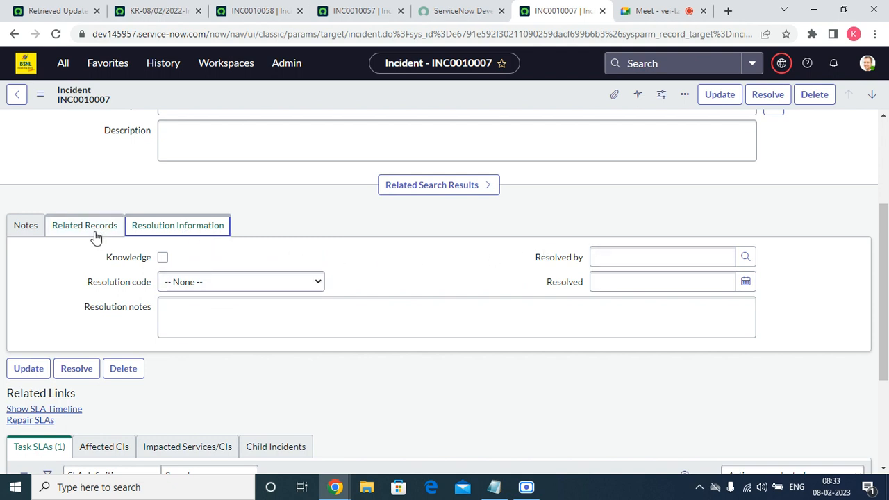
left_click(28, 226)
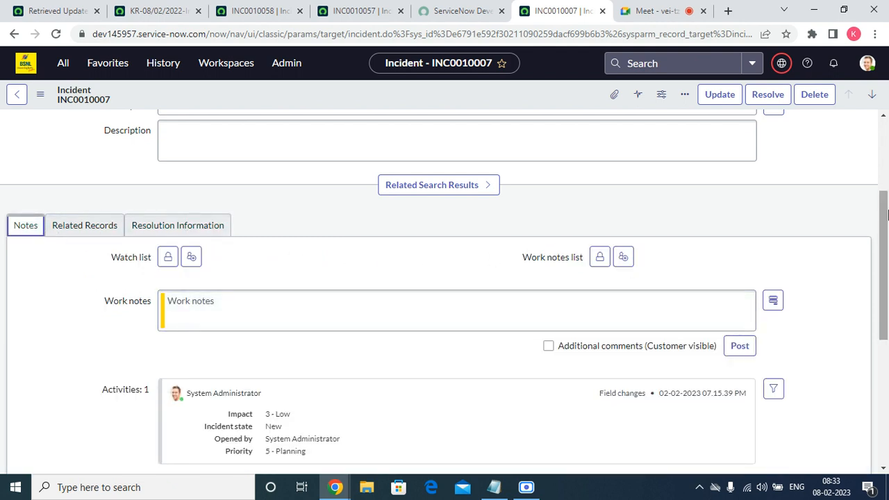
scroll(887, 239, "up", 3)
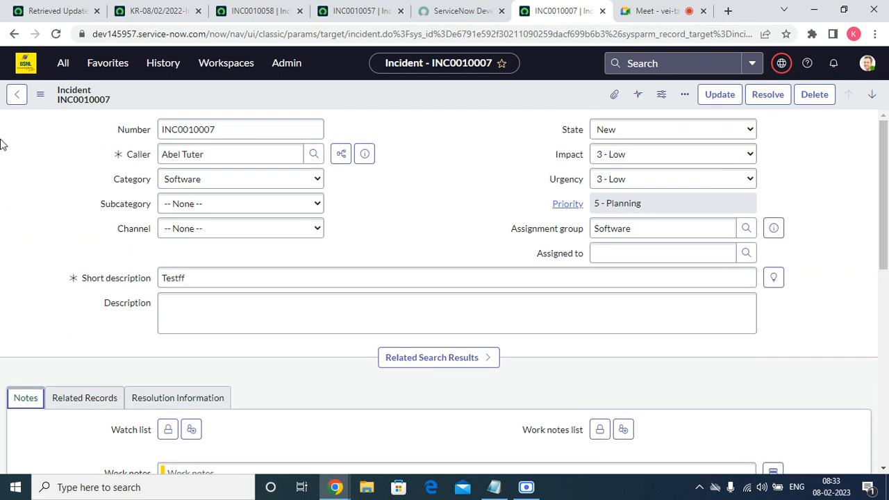
left_click(681, 146)
left_click(454, 176)
left_click(645, 203)
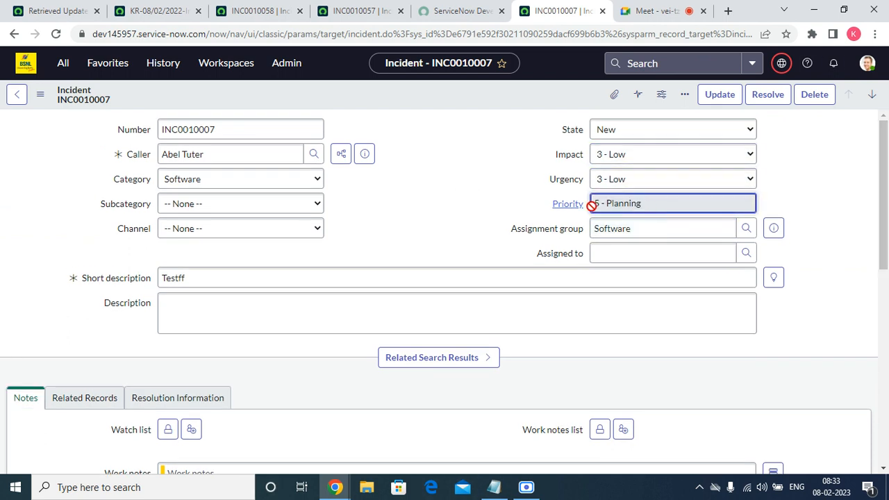
key("Tab")
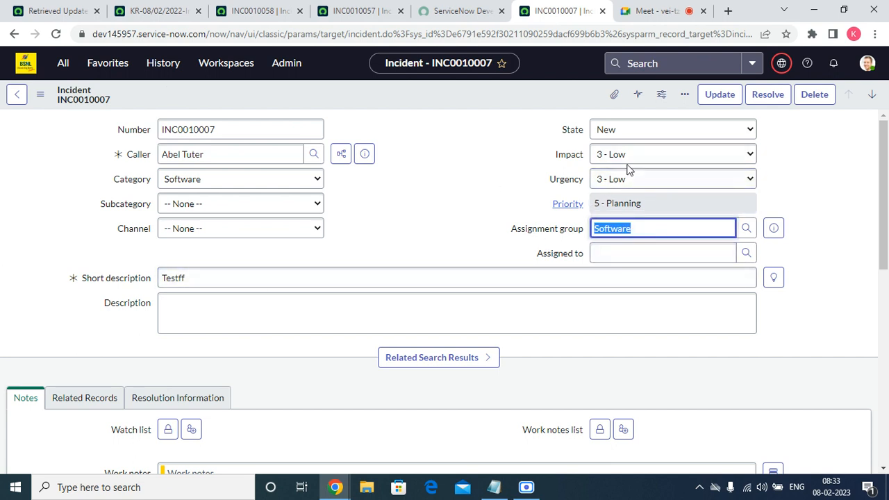
scroll(764, 229, "down", 10)
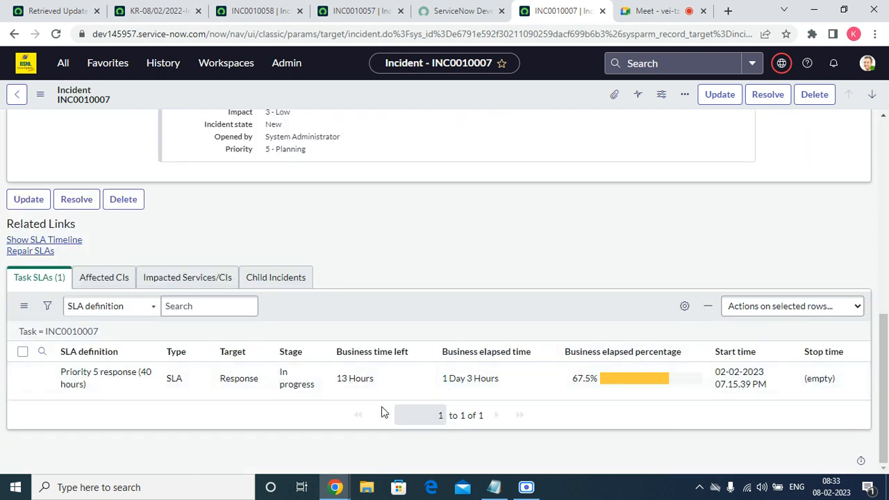
scroll(306, 412, "up", 10)
Open the form layout configuration of the Incident form and add Configuration item to the selected fields
right_click(387, 91)
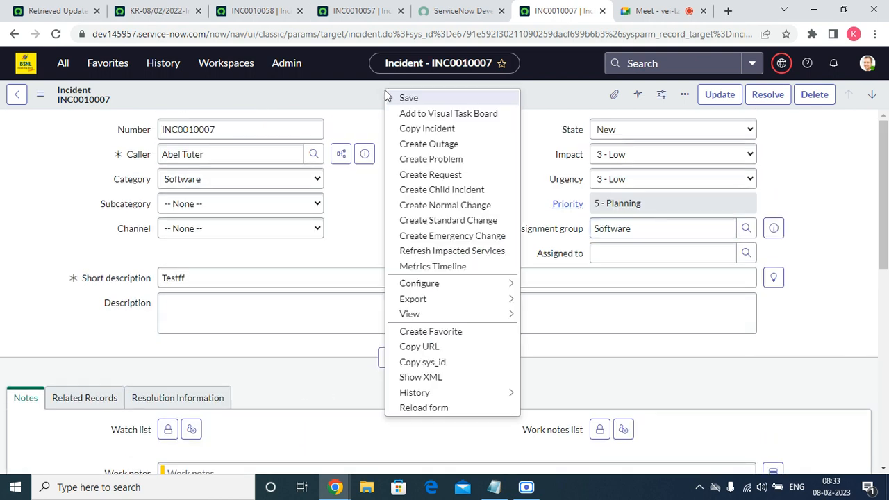
mouse_move(447, 283)
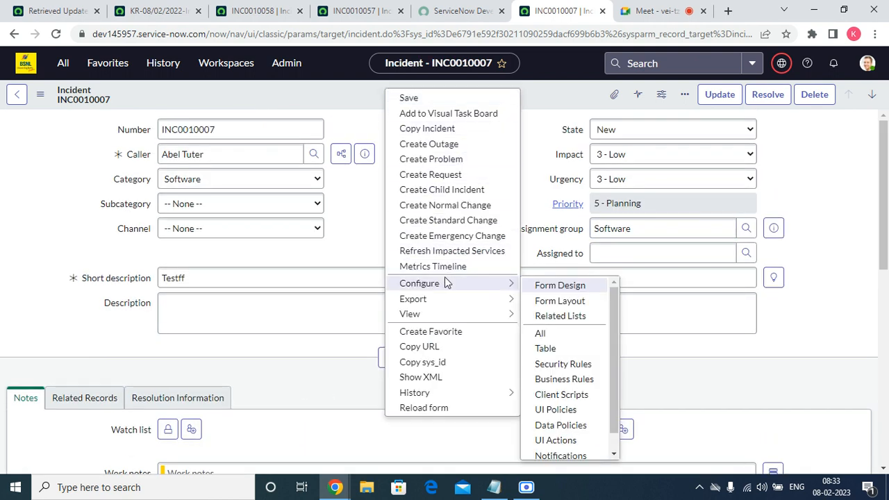
left_click(567, 300)
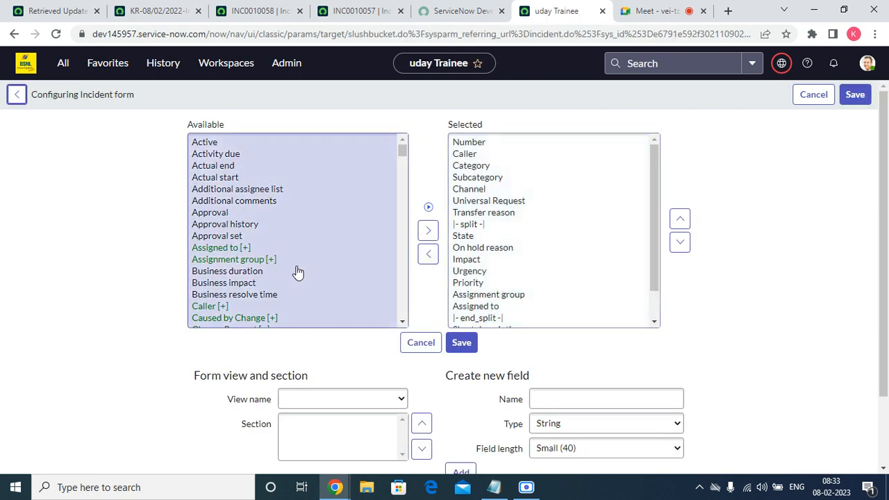
left_click(236, 284)
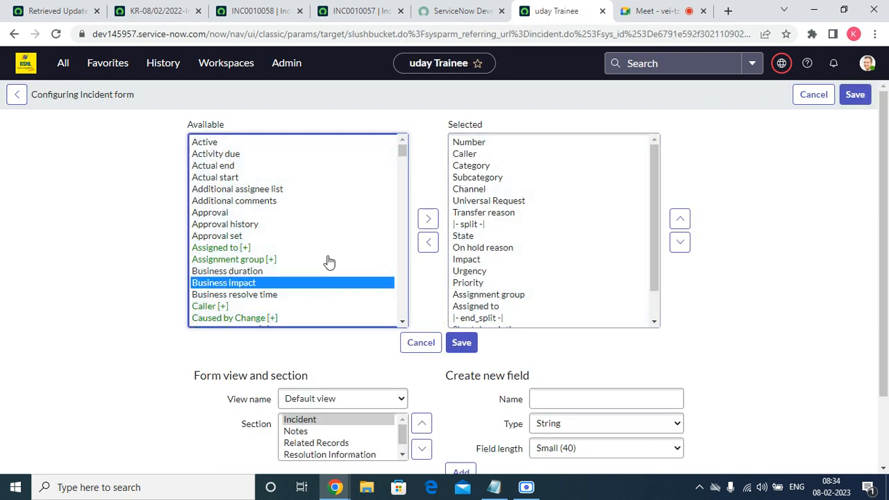
mouse_move(405, 147)
left_mouse_down()
mouse_move(404, 186)
mouse_move(404, 162)
left_mouse_up()
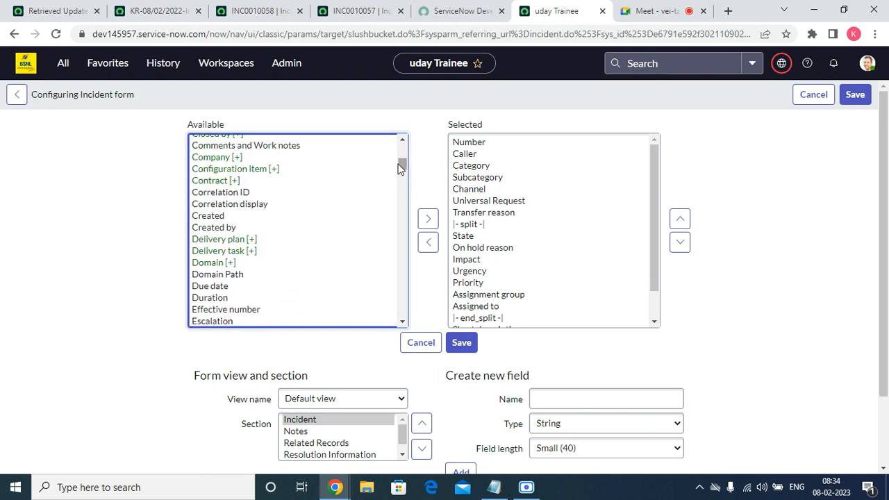
left_click(245, 172)
left_click(429, 233)
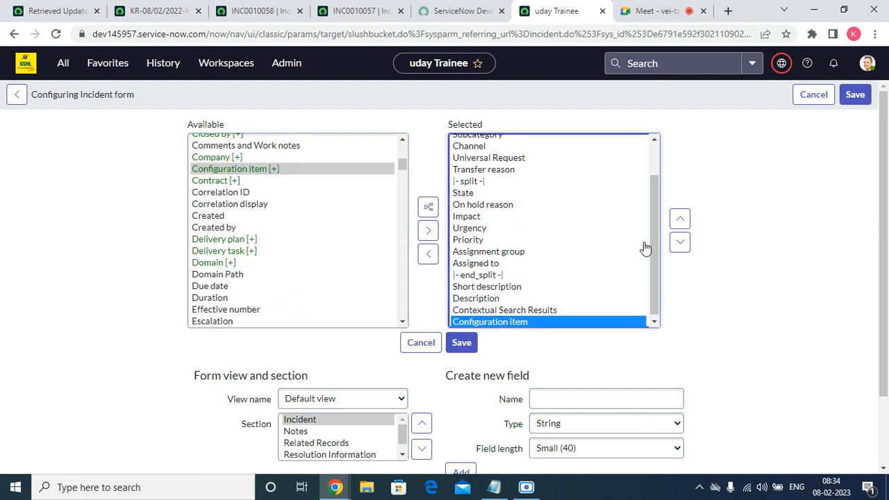
Move the Configuration item field up to sit between Subcategory and Channel and save the form layout
left_click(678, 220)
left_click(679, 219)
left_click(678, 220)
left_click(678, 219)
left_click(678, 220)
left_click(679, 220)
left_click(679, 220)
left_click(678, 219)
left_click(679, 220)
left_click(679, 220)
left_click(679, 220)
left_click(679, 219)
left_click(679, 219)
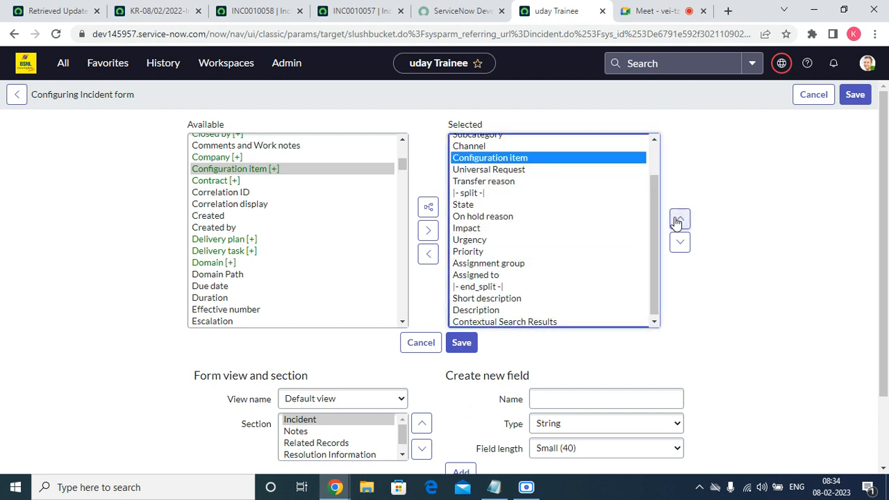
left_click(679, 220)
left_click(466, 344)
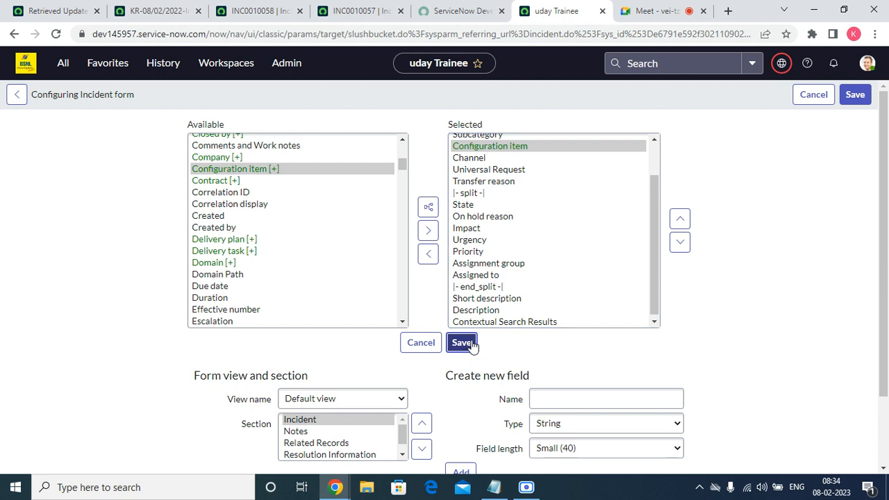
left_click(463, 343)
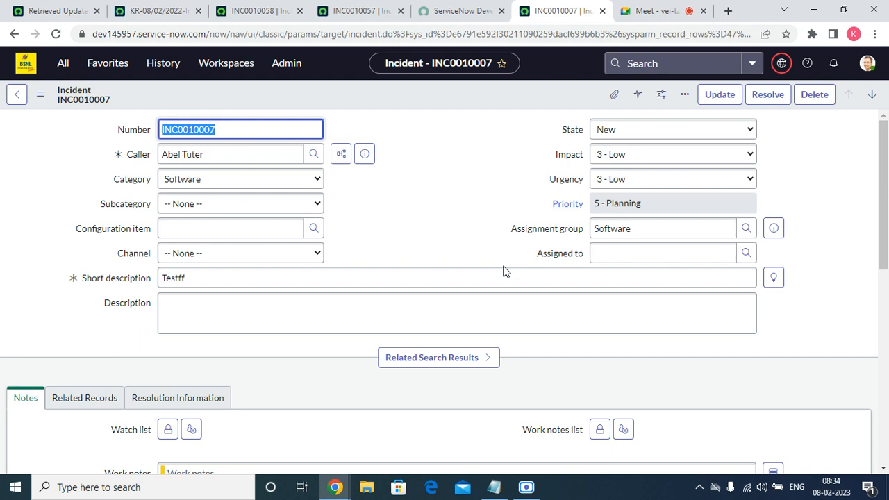
Open the update set "KR-08/02/2022-Incident form changes-III", set its State to Complete and save it
left_click(111, 62)
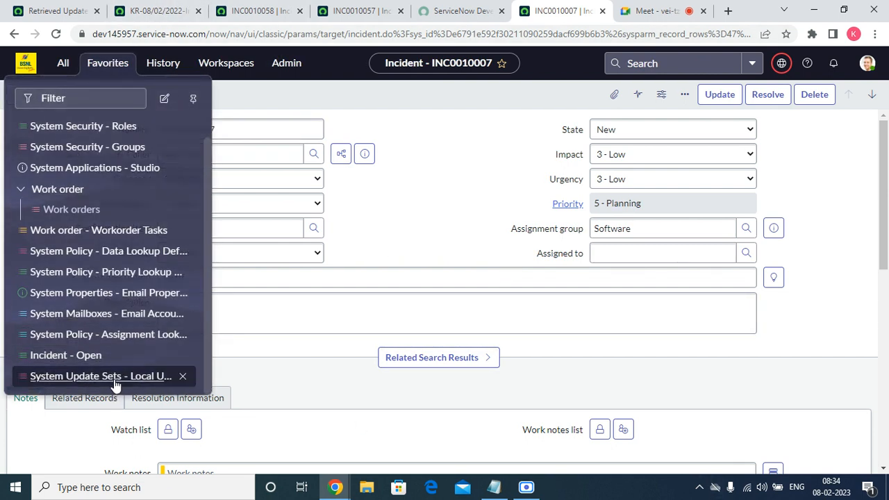
left_click(114, 379)
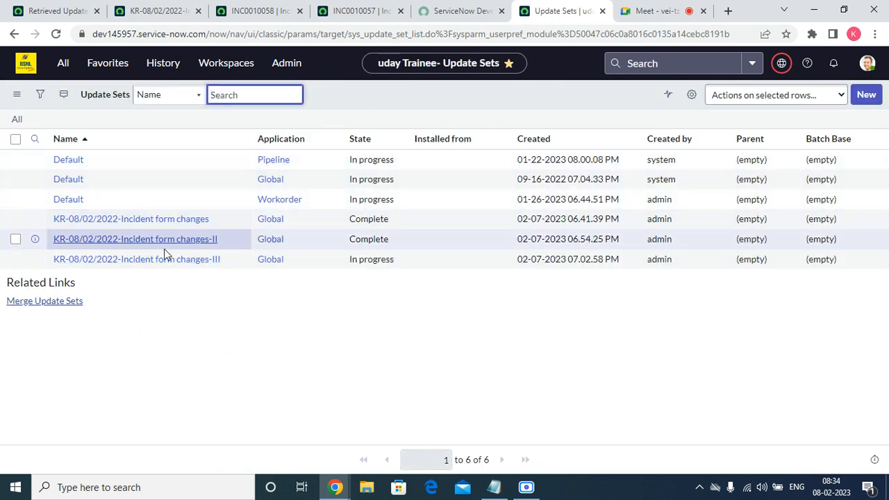
left_click(155, 260)
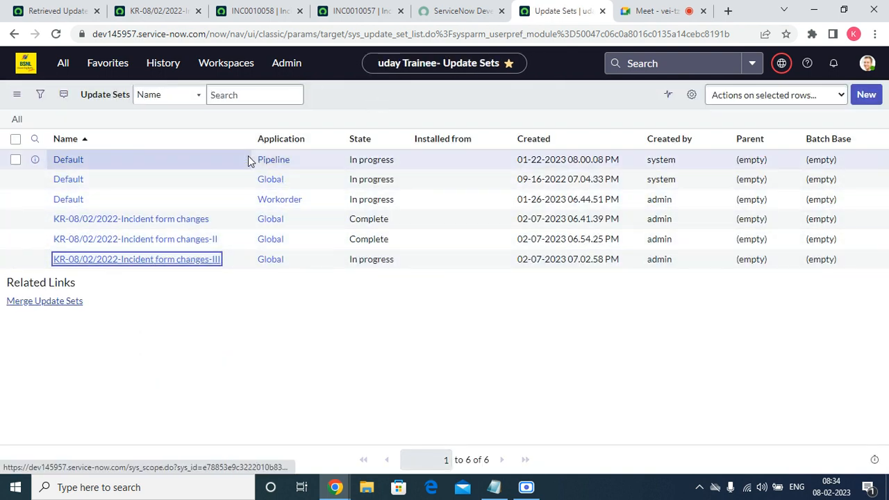
left_click(223, 154)
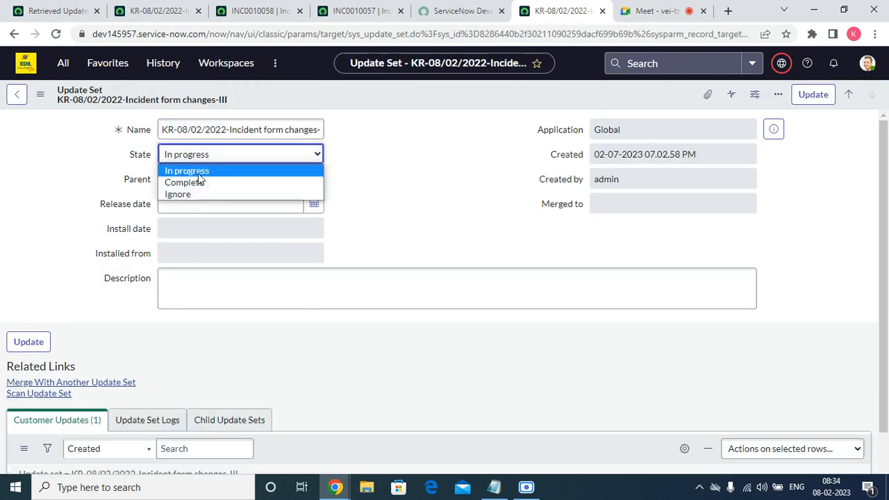
left_click(192, 183)
right_click(379, 102)
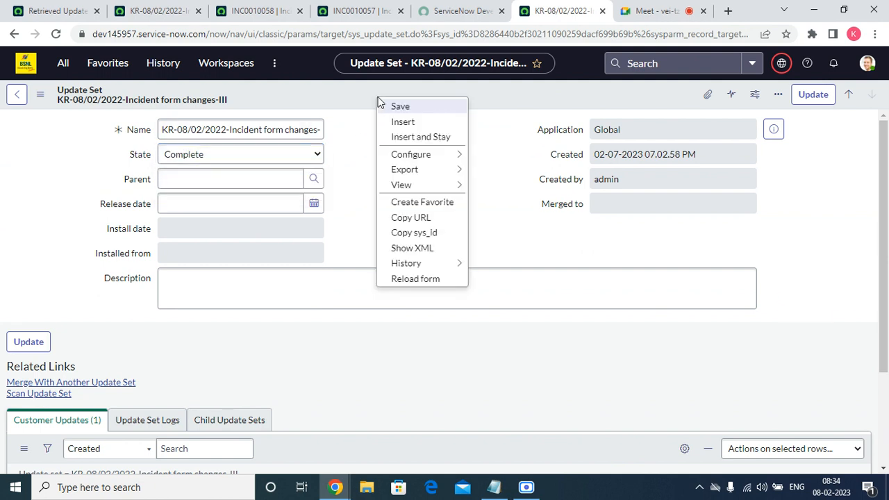
left_click(400, 111)
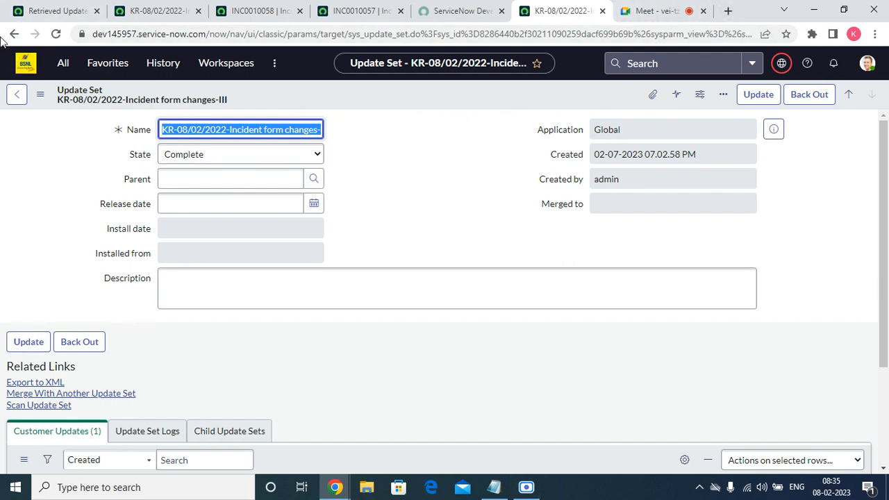
Switch to the dev77978 instance, find the Update Sources module, add it to the favorites and open it
left_click(49, 11)
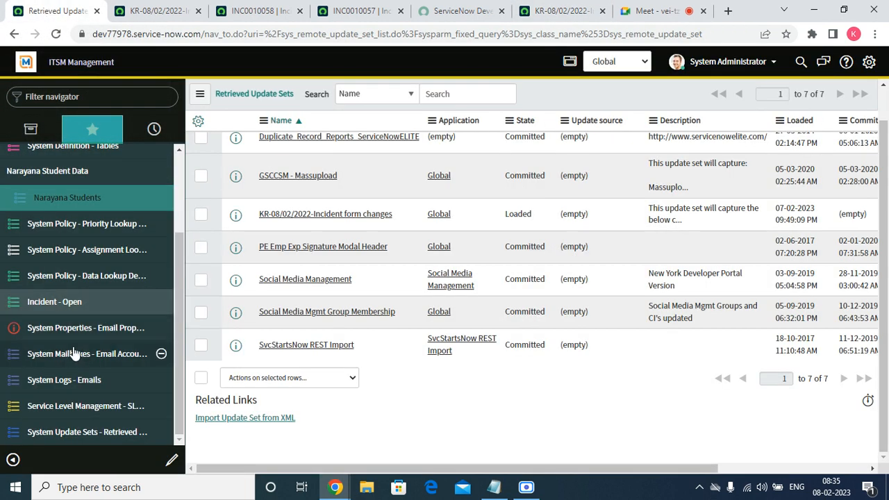
left_click(89, 93)
type("uPDATE")
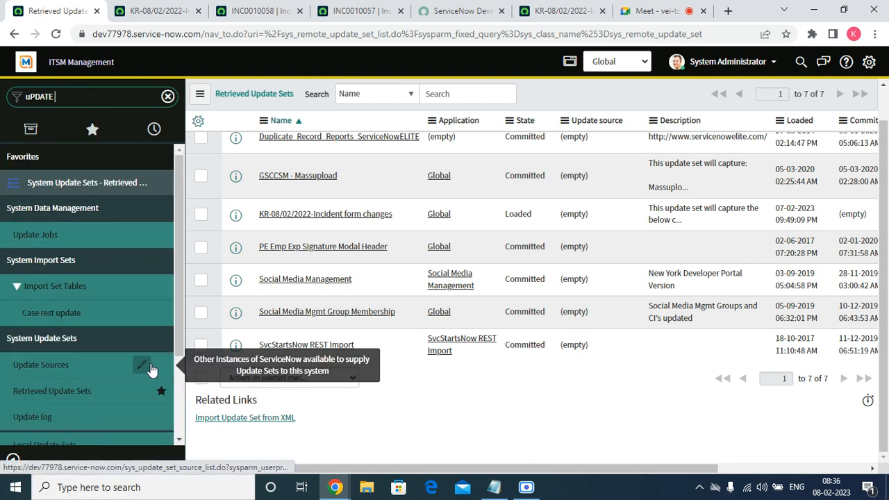
left_click(161, 365)
left_click(29, 372)
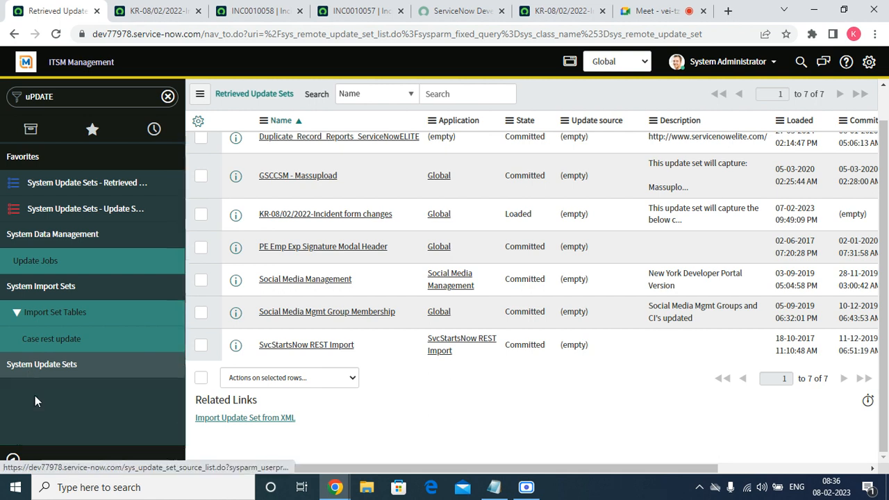
left_click(27, 370)
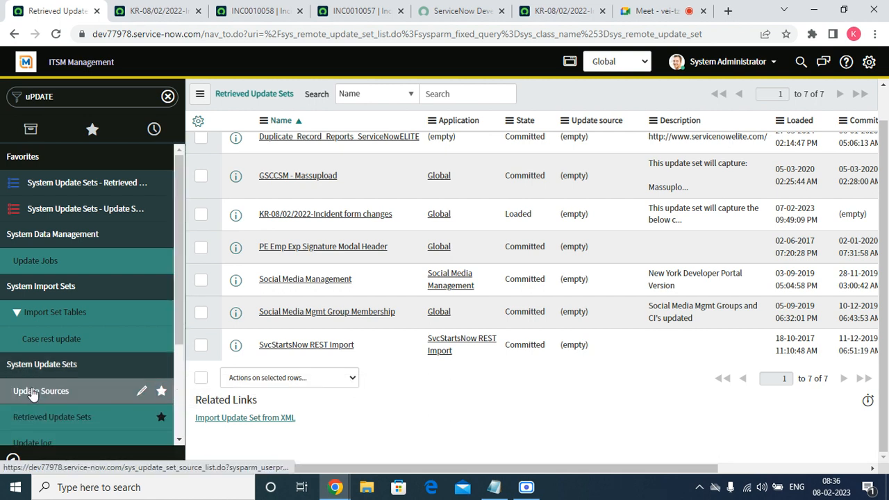
left_click(32, 391)
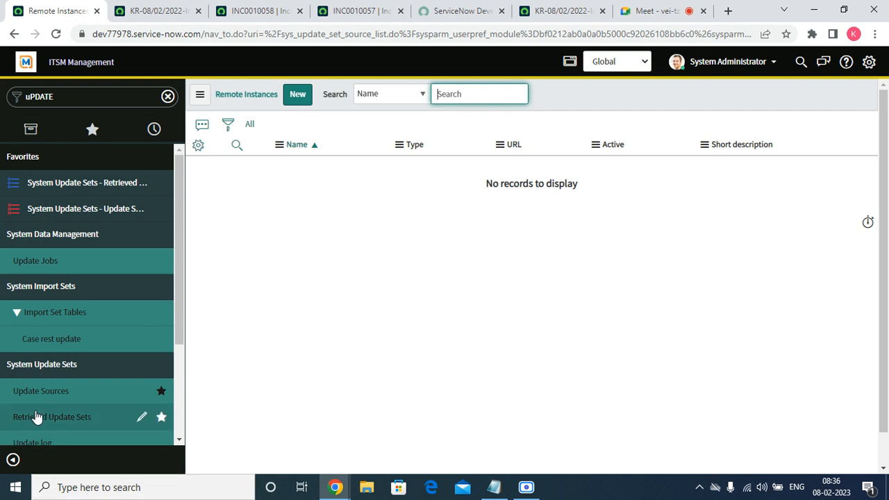
left_click(44, 392)
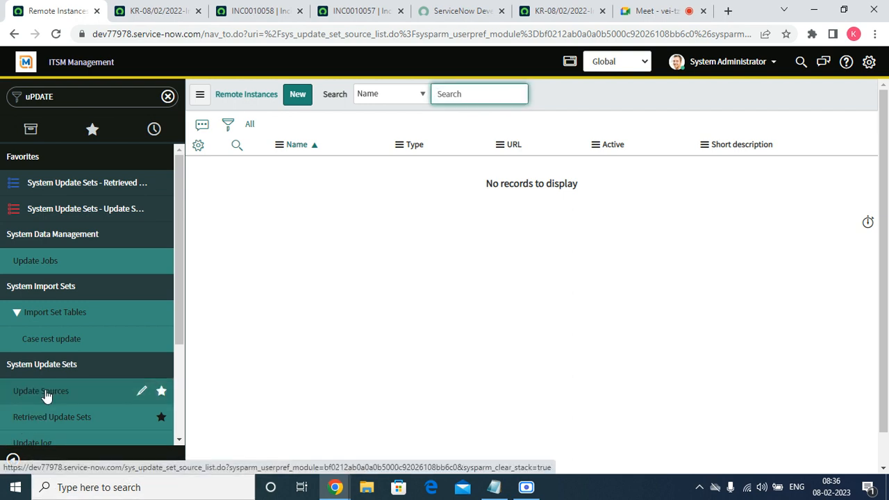
Create a new remote instance record and set its Name to Dev
left_click(299, 94)
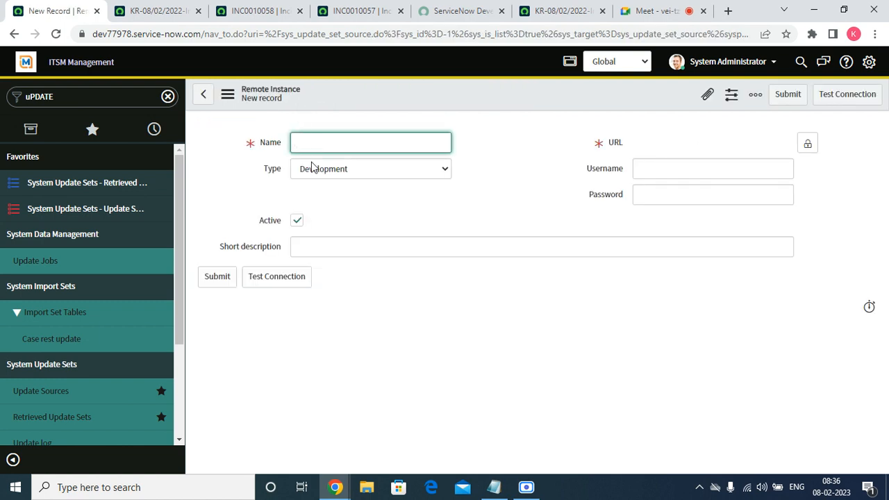
type("DE")
key("BackSpace")
type("ev")
left_click(576, 11)
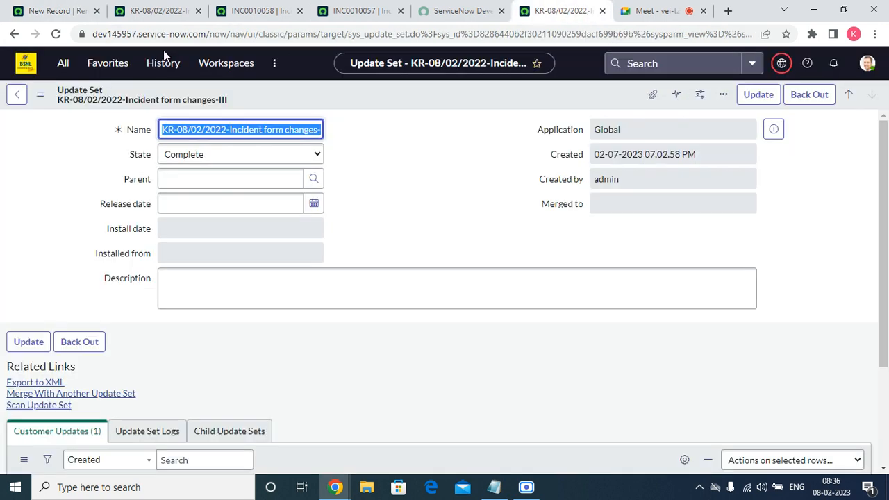
left_click(206, 35)
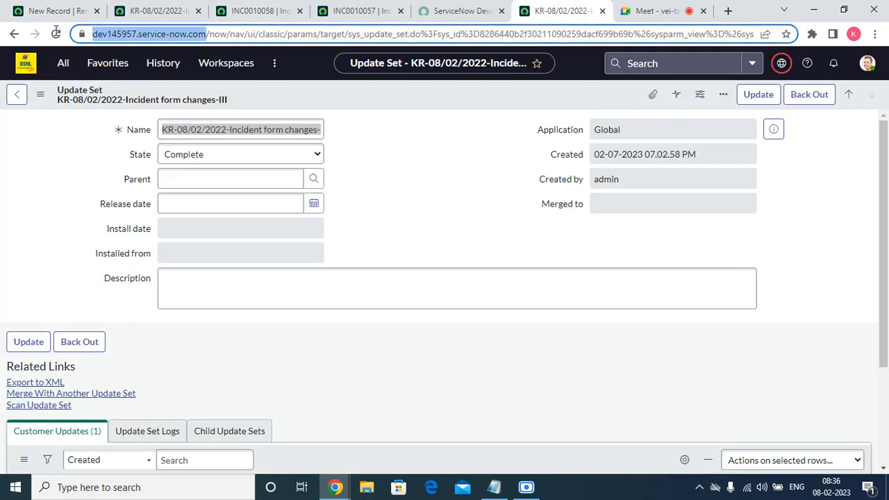
right_click(128, 35)
left_click(165, 105)
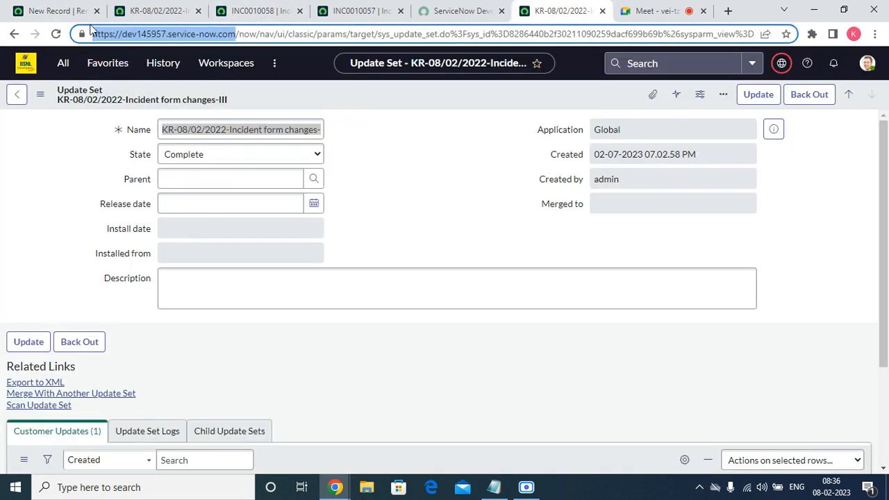
left_click(70, 13)
left_click(720, 141)
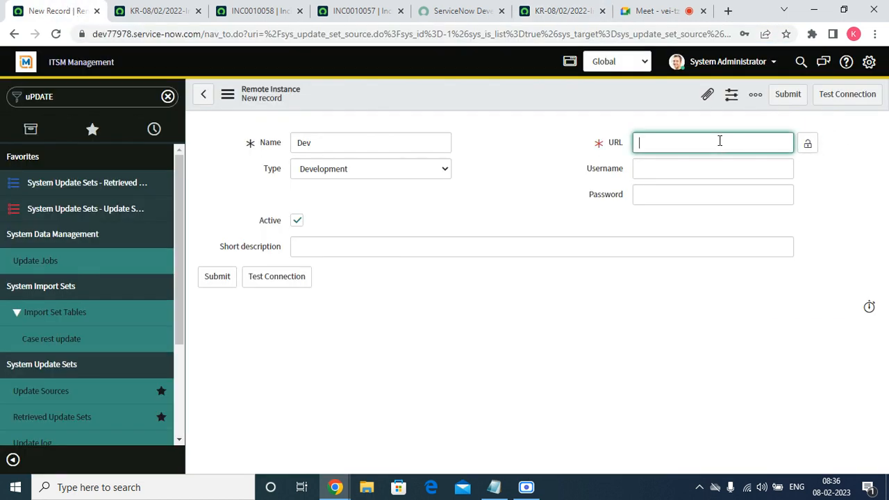
right_click(721, 141)
left_click(720, 232)
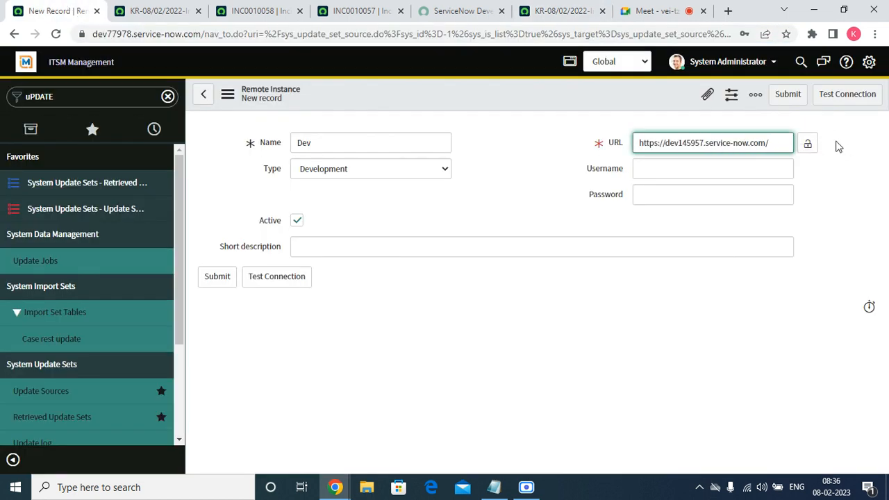
left_click(808, 143)
Enter admin as the Username and type the account password for the remote instance
left_click(695, 163)
type("admin")
key("Tab")
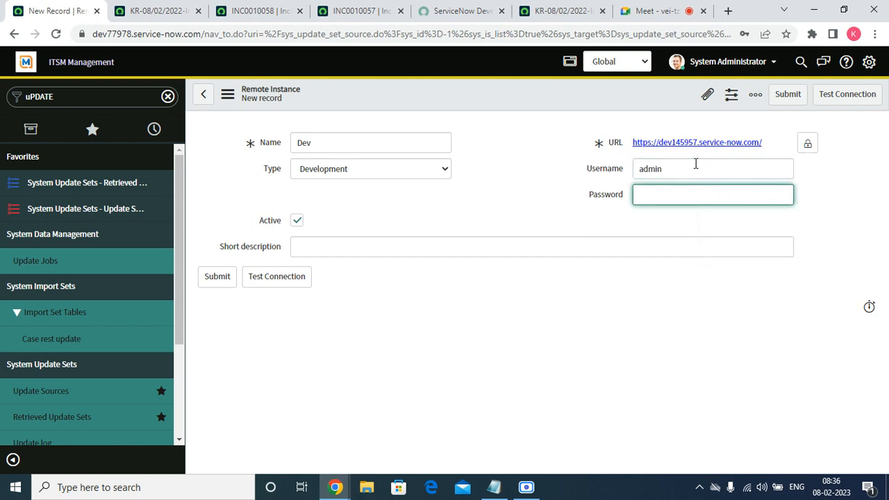
type("•••••••••")
Copy the name Dev into the Short description and try to save the remote instance record
double_click(313, 143)
right_click(314, 144)
left_click(348, 126)
left_click(317, 250)
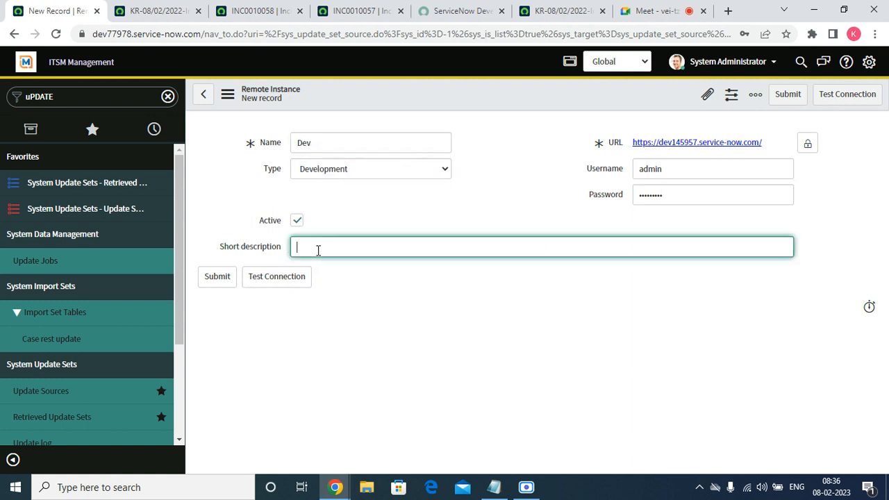
right_click(317, 250)
left_click(353, 352)
right_click(357, 99)
left_click(374, 105)
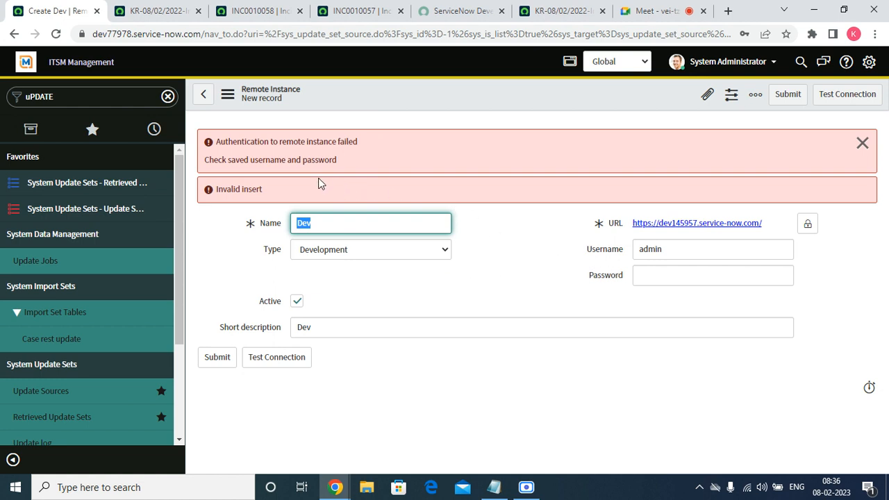
Read the error messages on the Remote Instance form and dismiss them
left_click(357, 159)
left_click_drag(358, 162, 203, 161)
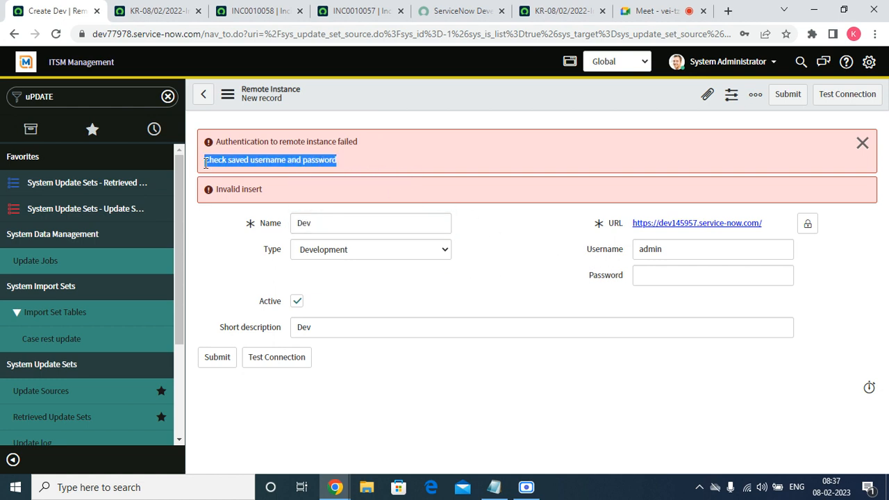
left_click(862, 143)
left_click(559, 11)
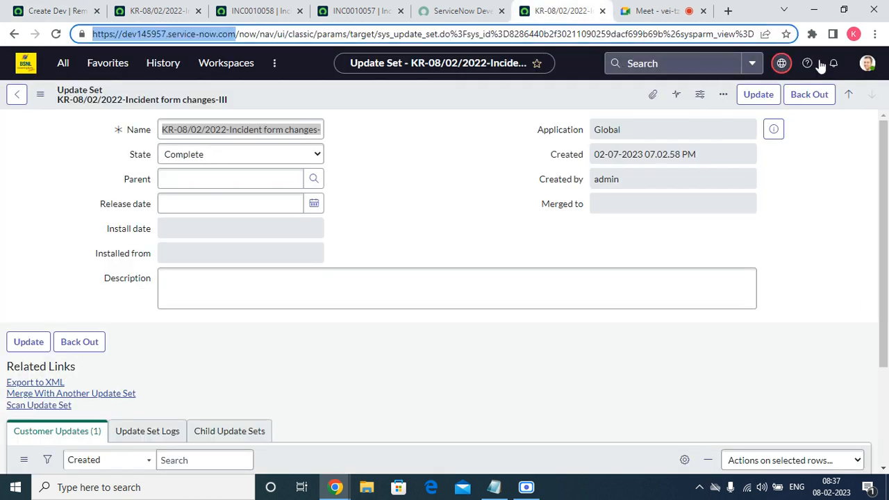
left_click(867, 63)
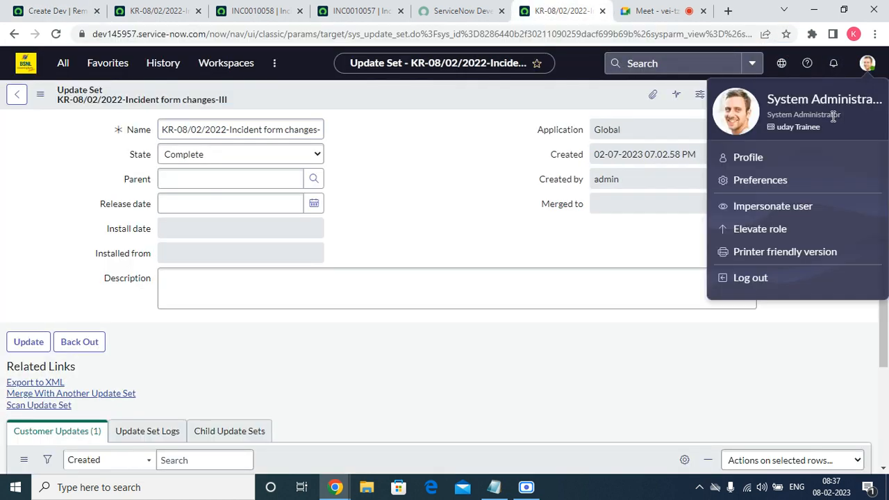
left_click(748, 158)
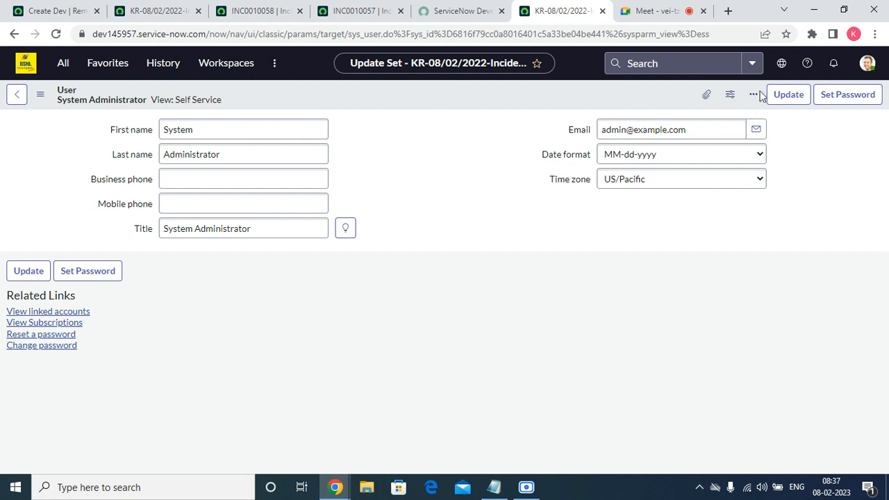
left_click(867, 63)
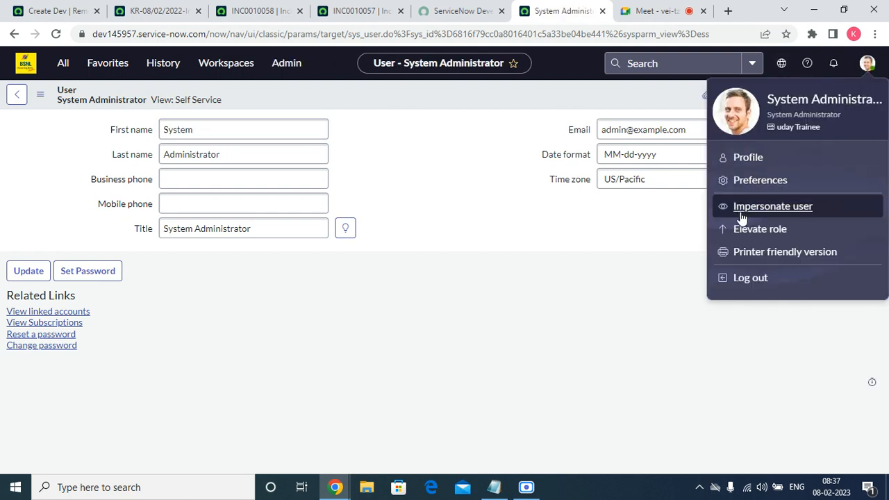
left_click(563, 254)
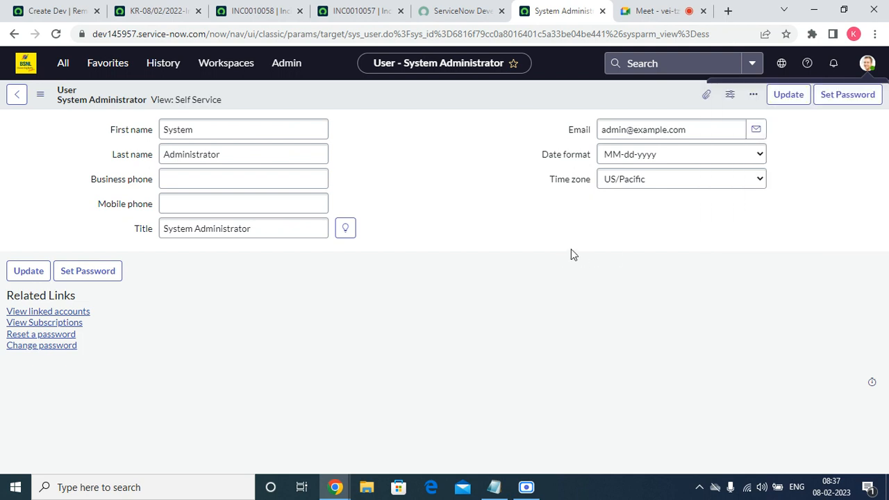
left_click(186, 103)
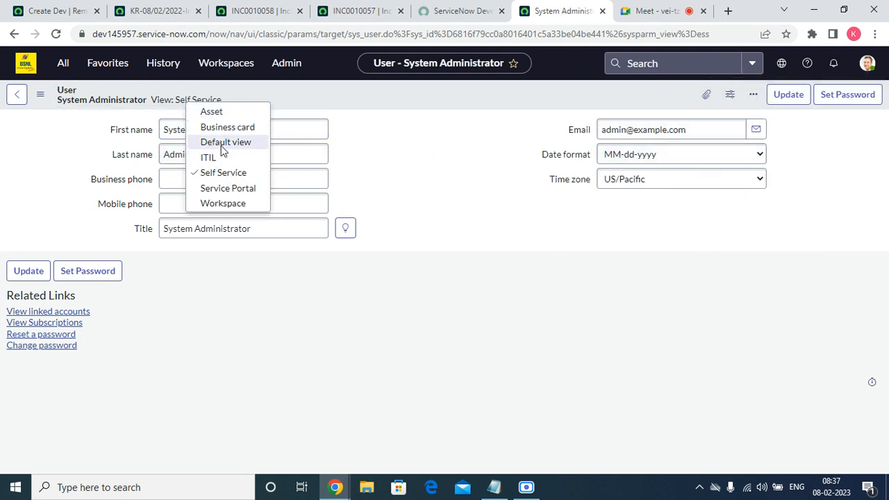
left_click(222, 145)
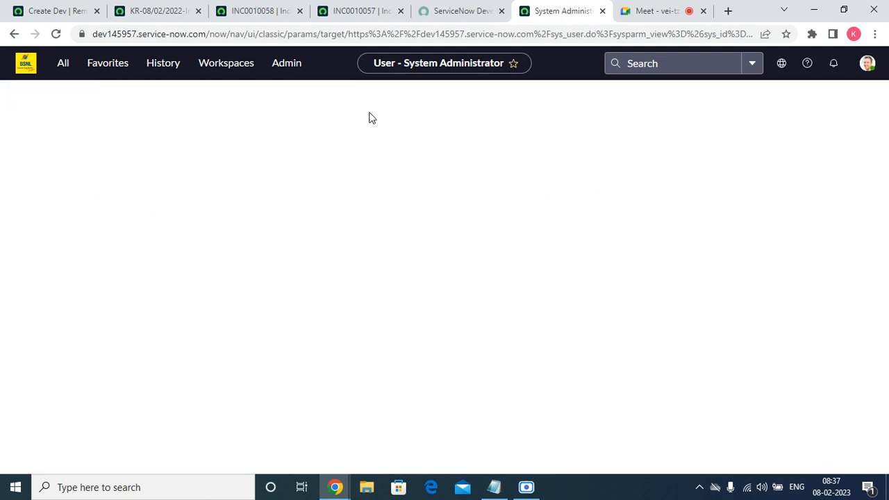
Generate a new password for the System Administrator user, copy it, save it and close the Set Password dialog
left_click(849, 96)
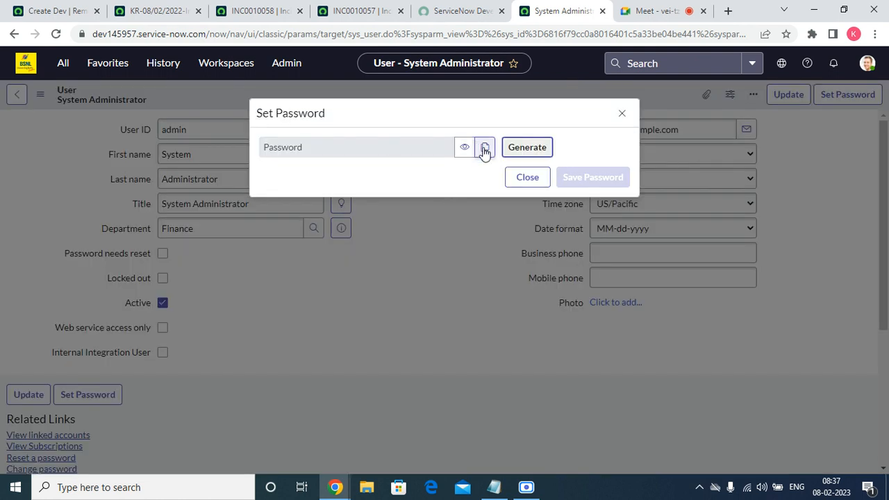
left_click(509, 151)
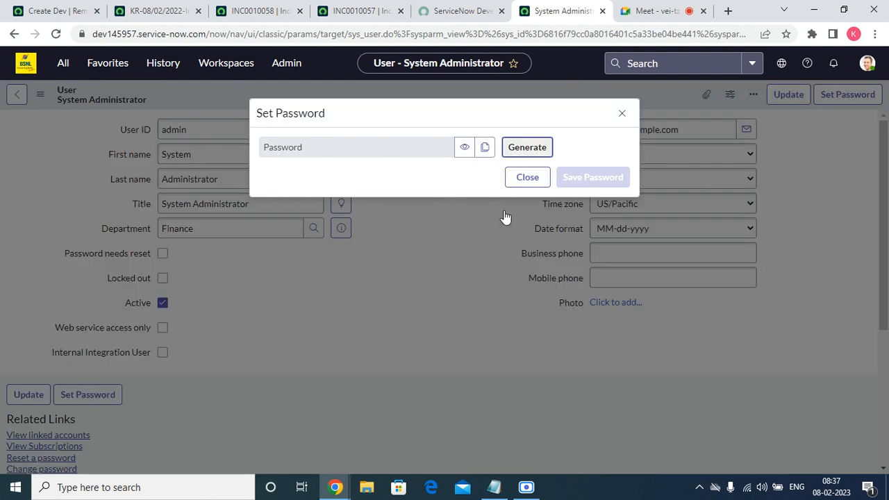
left_click(485, 180)
left_click(592, 211)
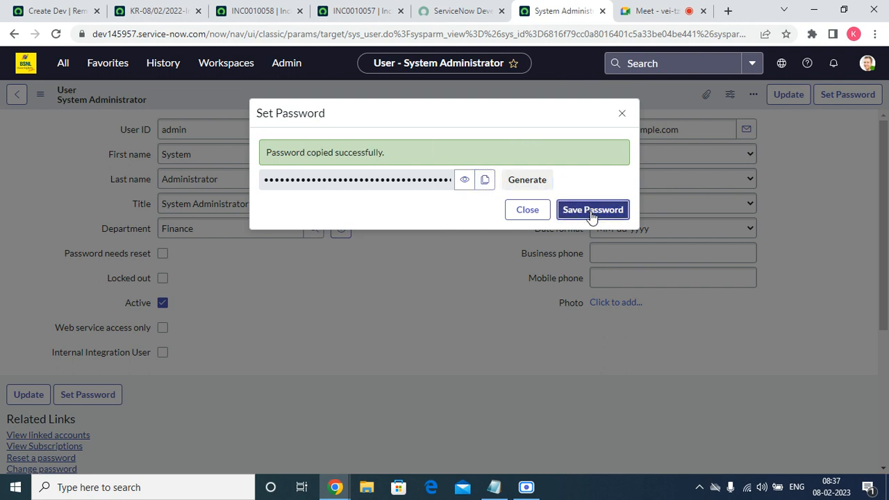
left_click(624, 114)
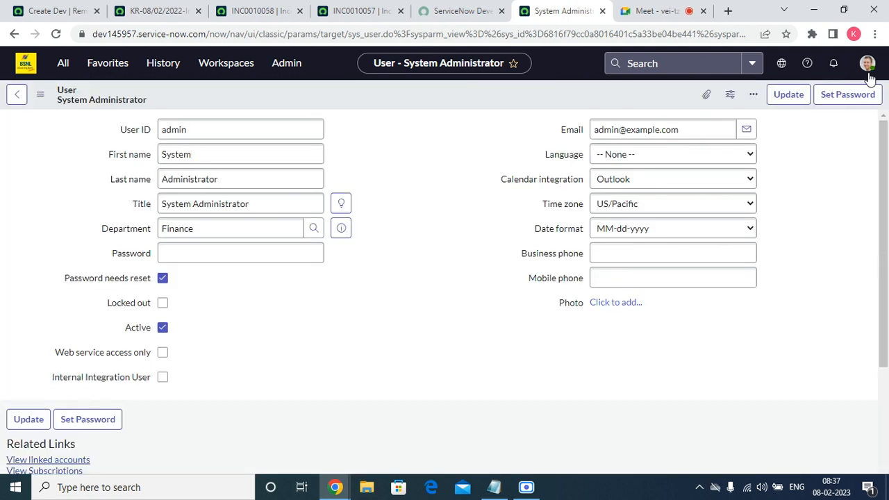
Log out of the dev145957 instance and log back in as admin with the copied password
left_click(870, 67)
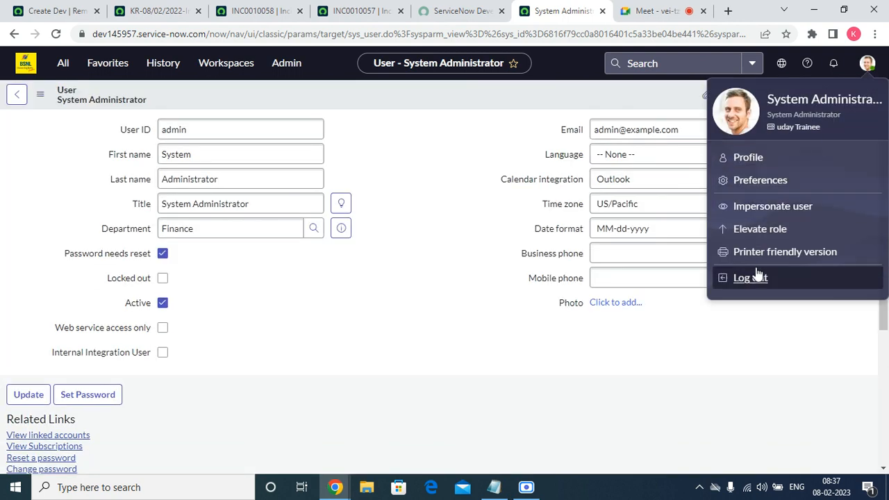
left_click(757, 276)
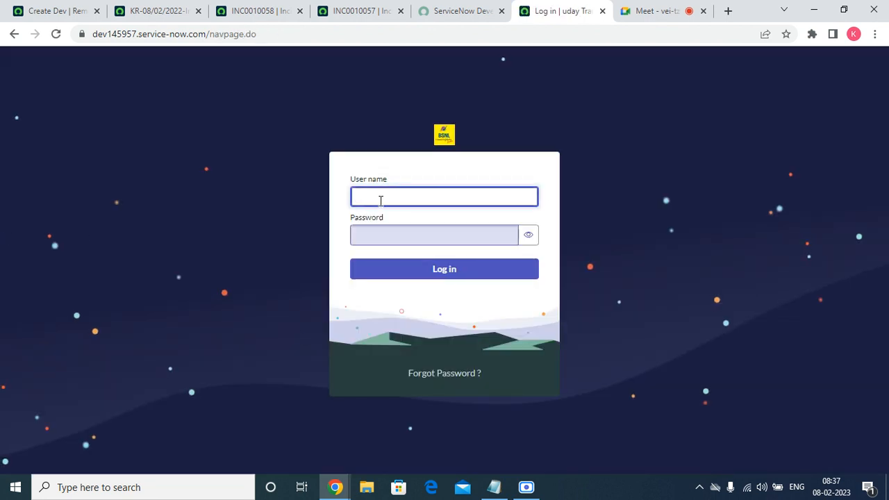
type("admin")
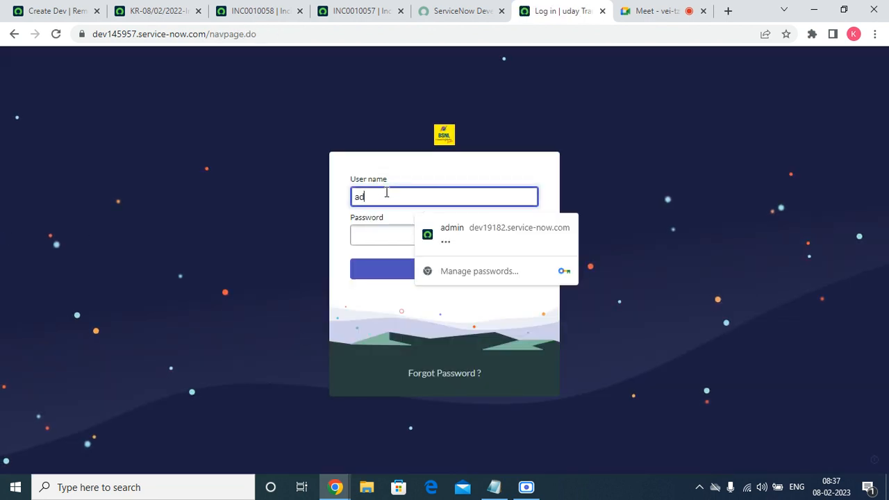
left_click(438, 235)
right_click(442, 240)
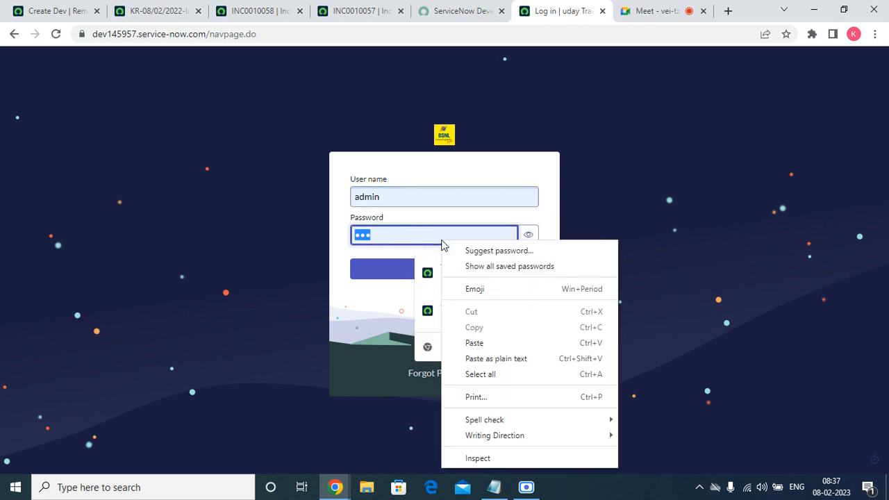
left_click(481, 350)
left_click(439, 271)
Change the admin password by pasting the current password, entering and confirming a new password, and submitting the form
left_click(417, 241)
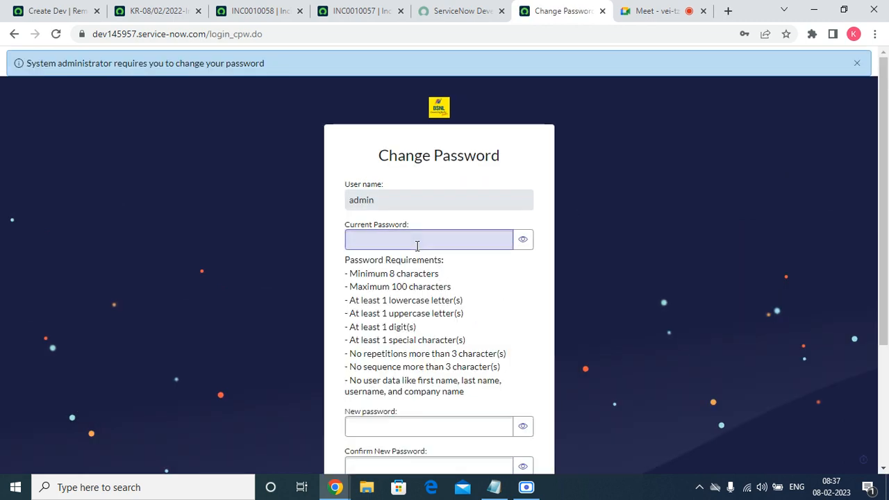
right_click(417, 240)
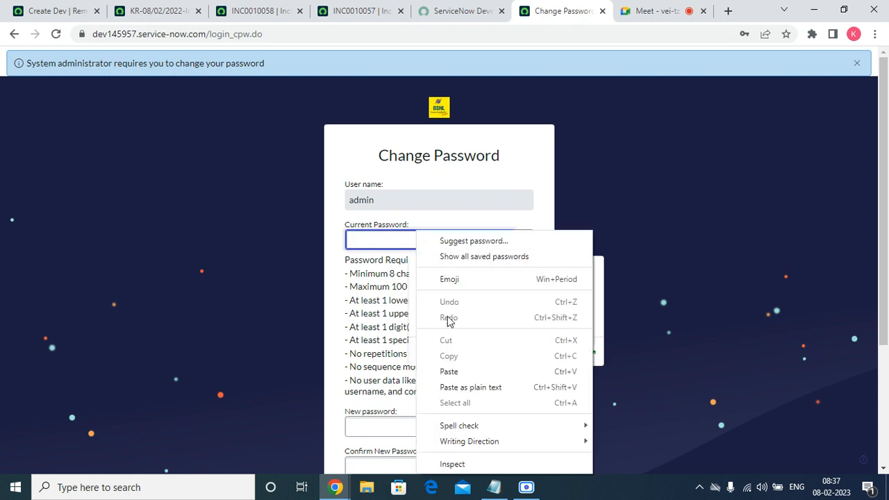
left_click(451, 371)
scroll(885, 107, "down", 3)
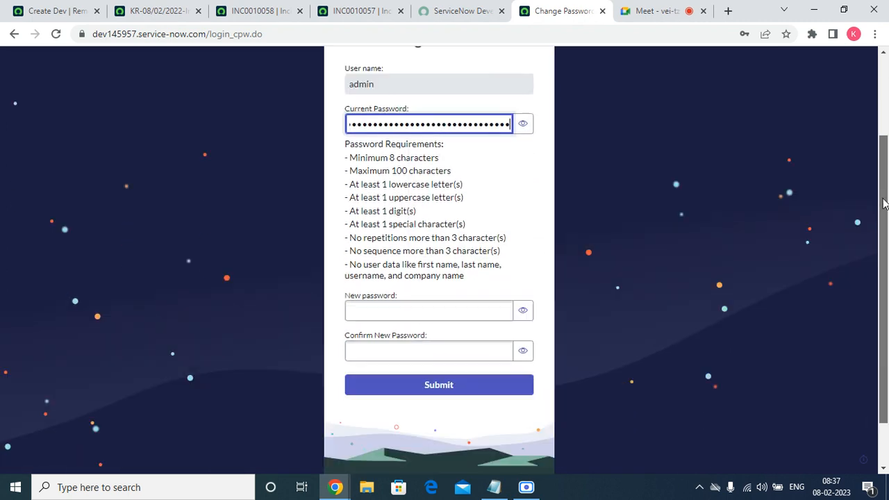
left_click(408, 250)
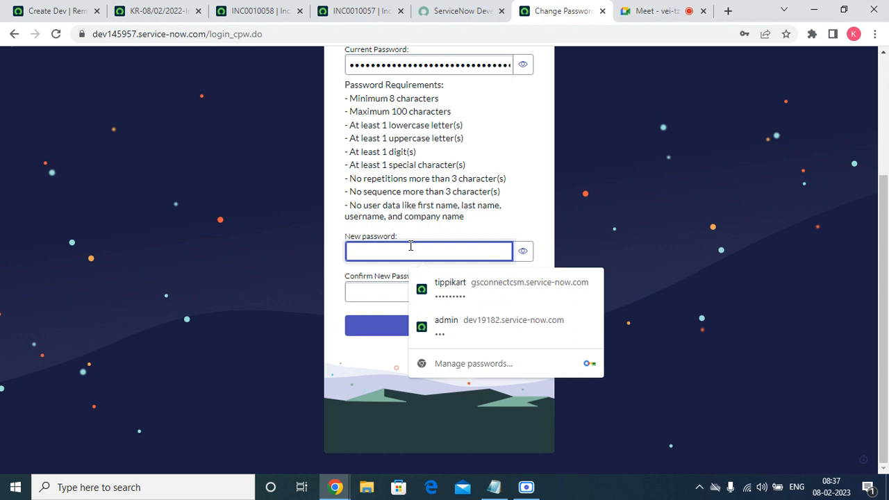
type("a")
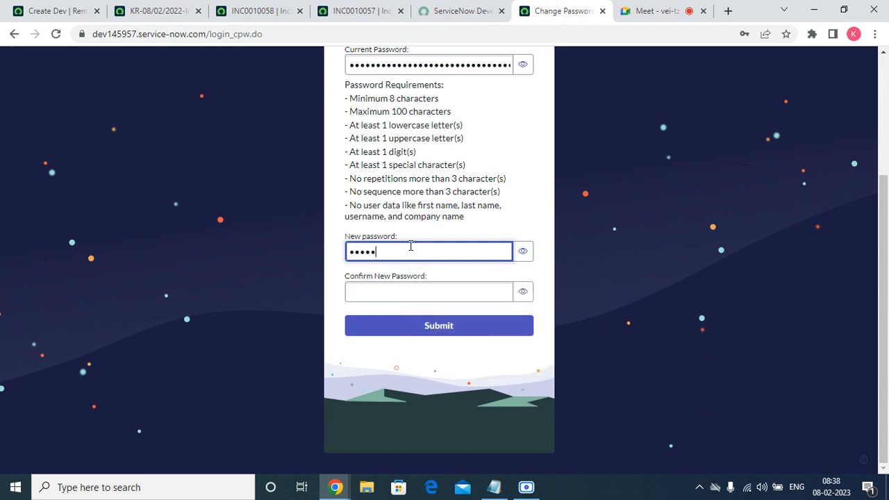
key("Tab")
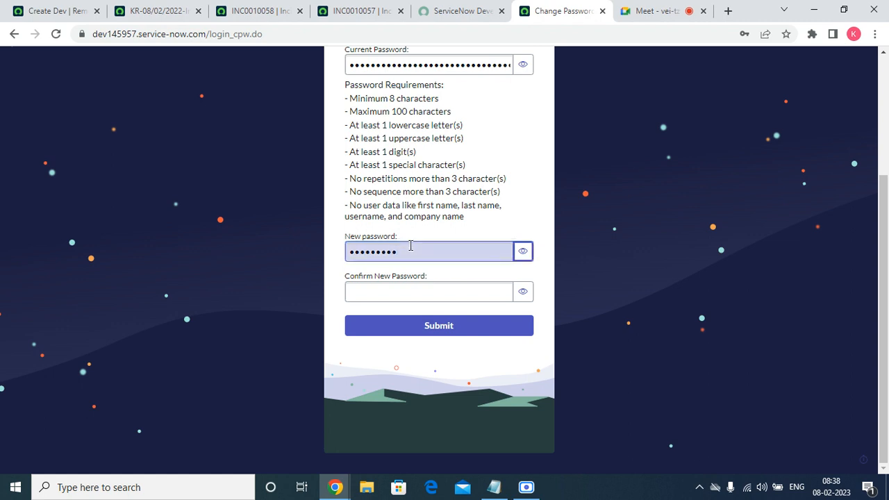
key("Tab")
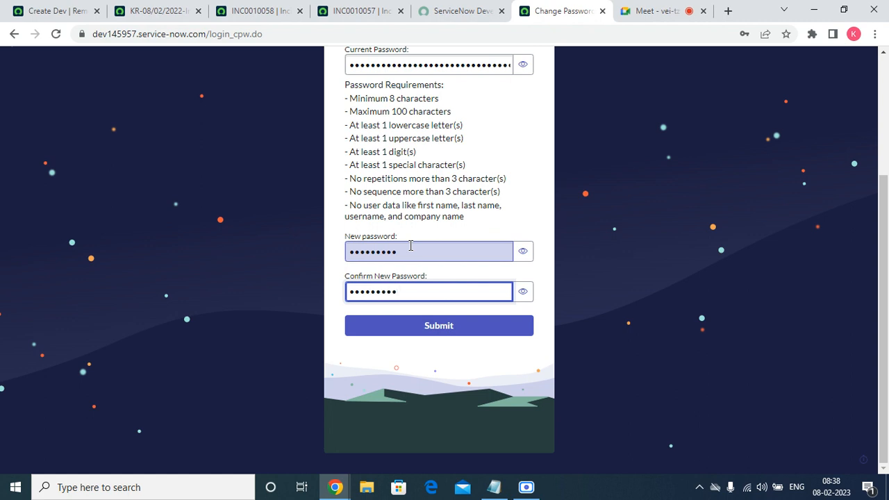
left_click(453, 332)
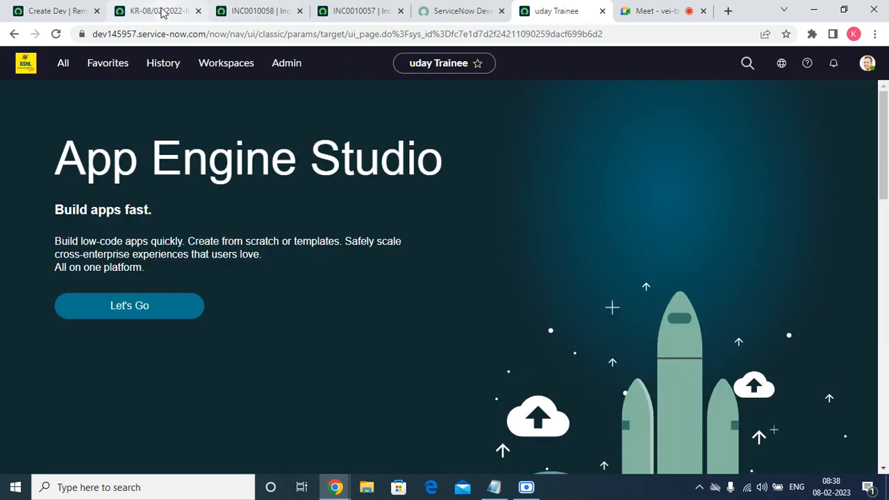
Return to the new Dev remote instance record on dev77978, enter the admin account password and save the record
left_click(164, 12)
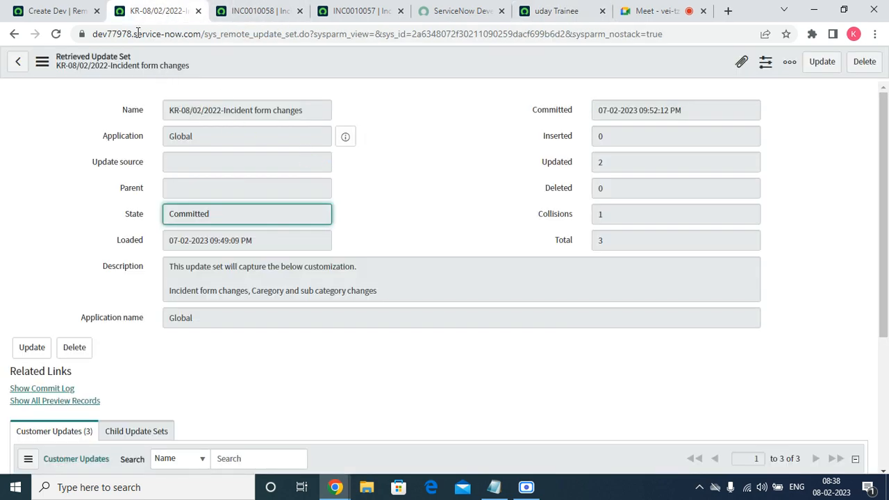
left_click(39, 10)
left_click(732, 190)
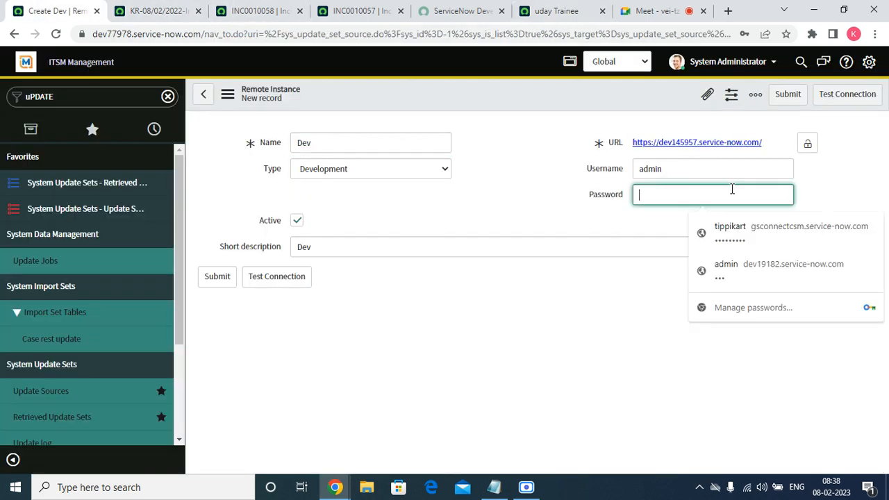
type("a")
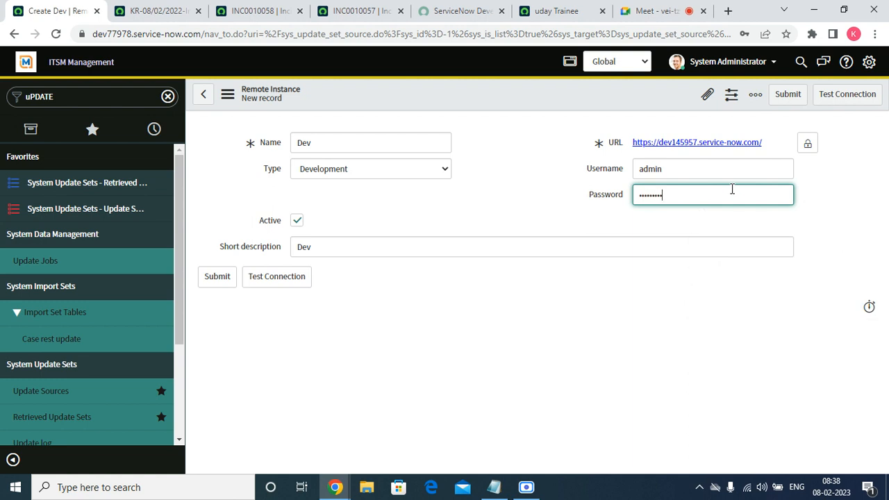
right_click(455, 86)
left_click(496, 103)
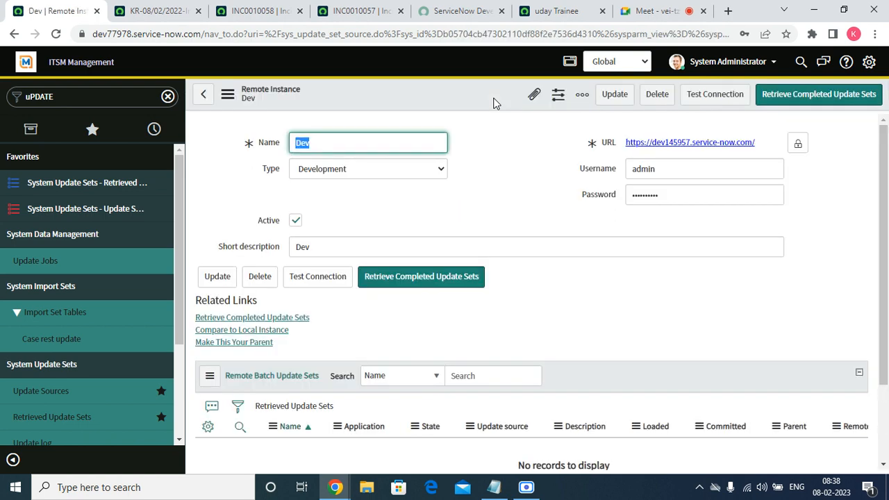
Test the connection to the Dev remote instance and dismiss the resulting message
left_click(320, 276)
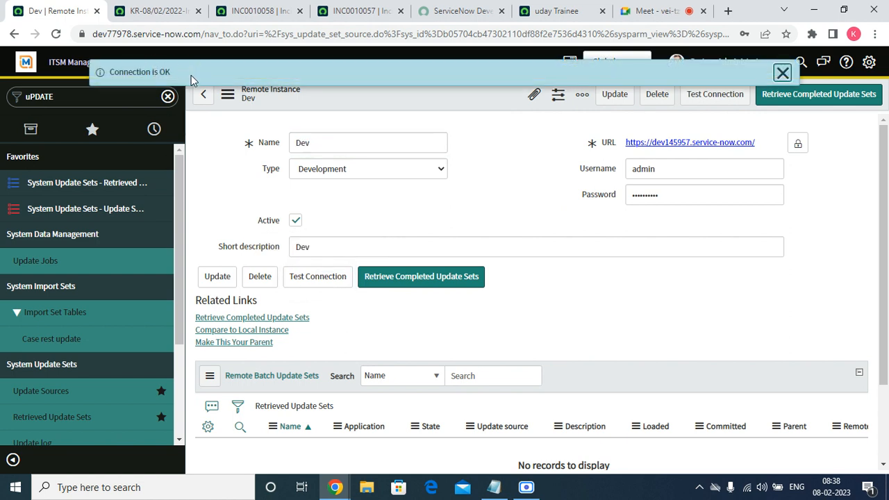
left_click_drag(193, 70, 104, 74)
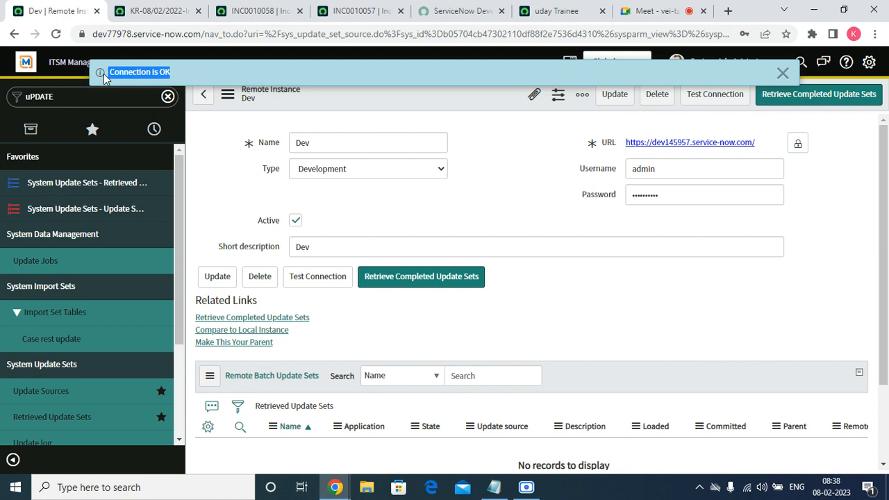
left_click(783, 74)
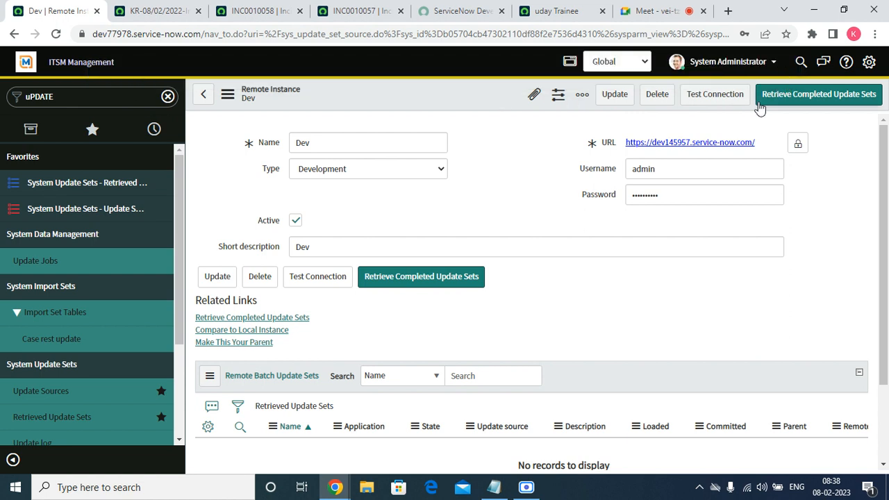
Retrieve the completed update sets from the Dev remote instance, review the retrieval summary and close it
left_click(381, 281)
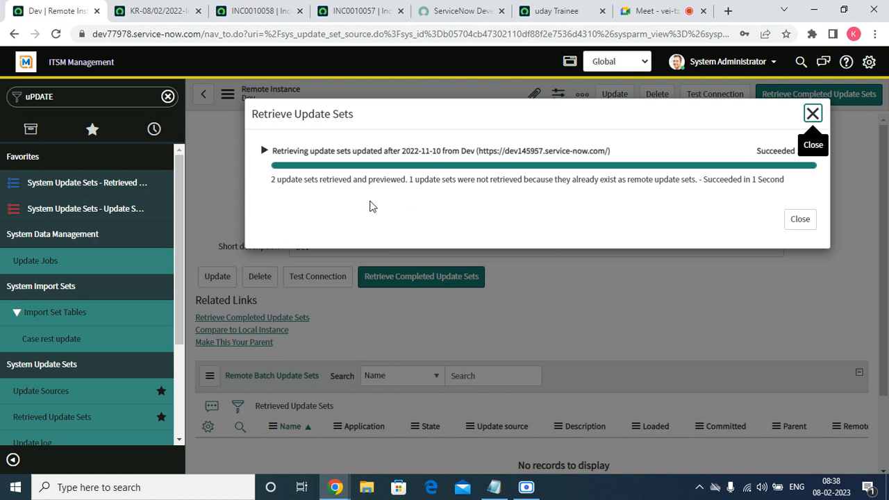
left_click_drag(270, 181, 397, 184)
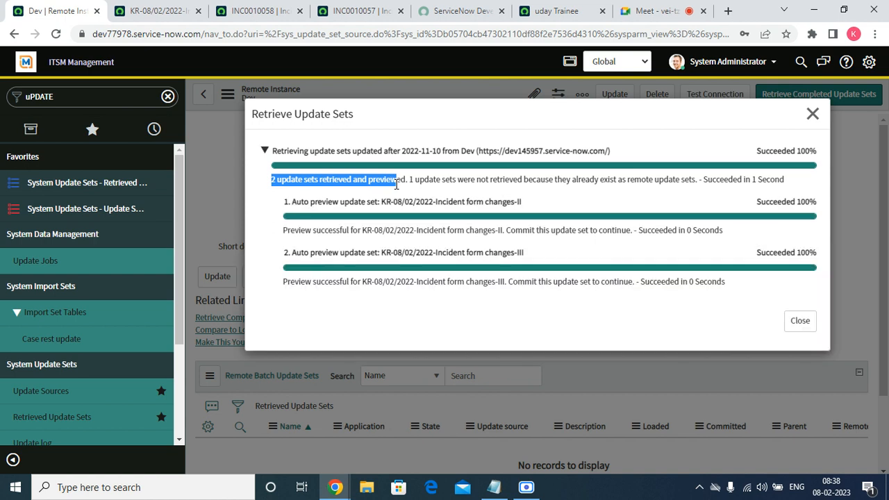
left_click_drag(408, 181, 700, 191)
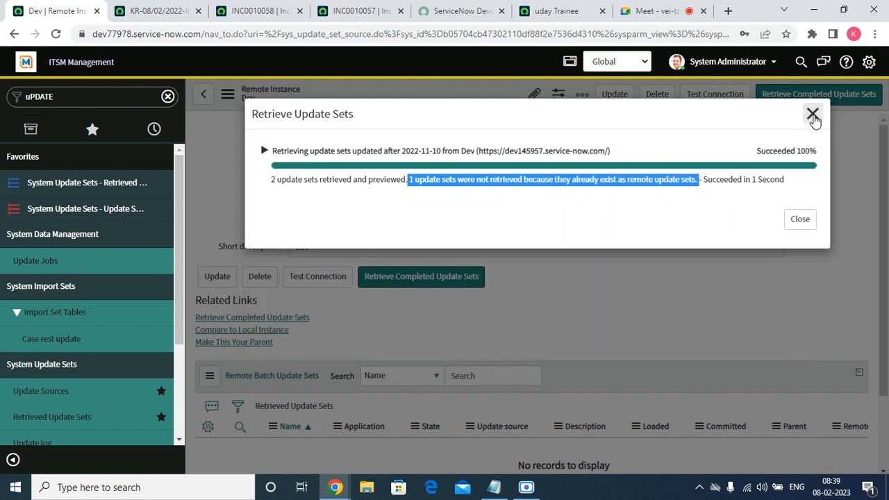
left_click(813, 114)
Reload the Dev remote instance form and display its related list of retrieved update sets
scroll(539, 310, "down", 2)
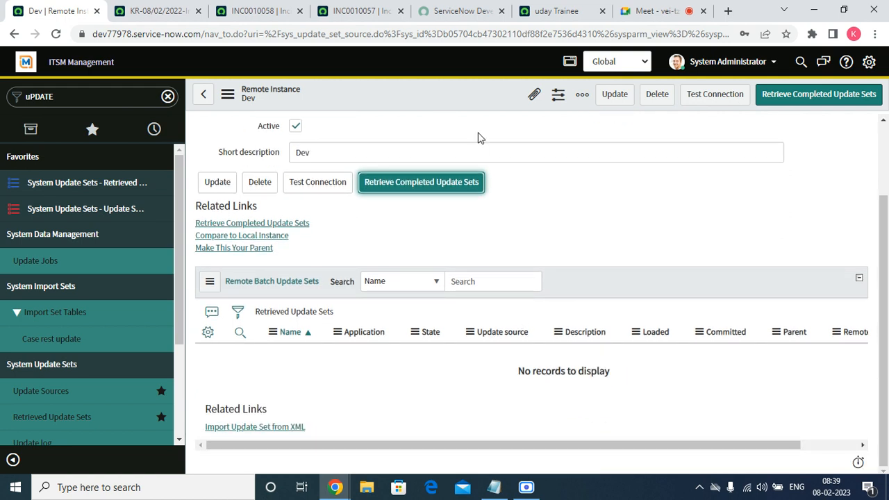
right_click(474, 94)
left_click(539, 287)
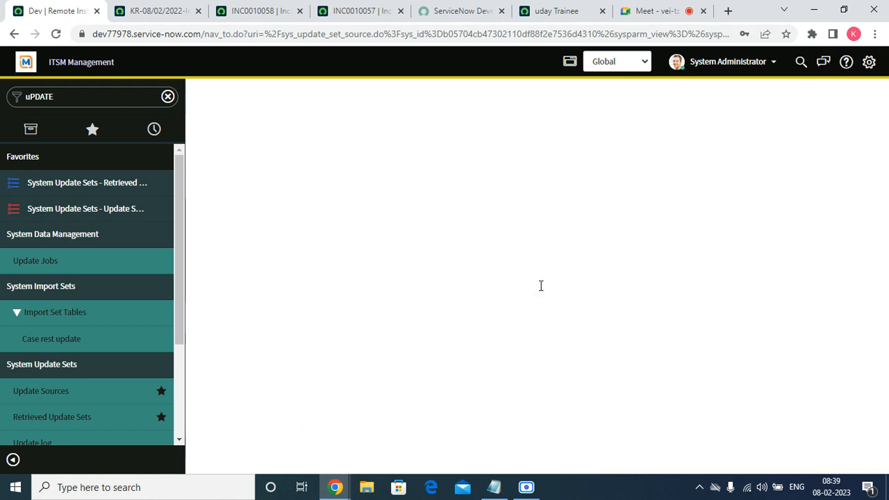
scroll(562, 272, "down", 3)
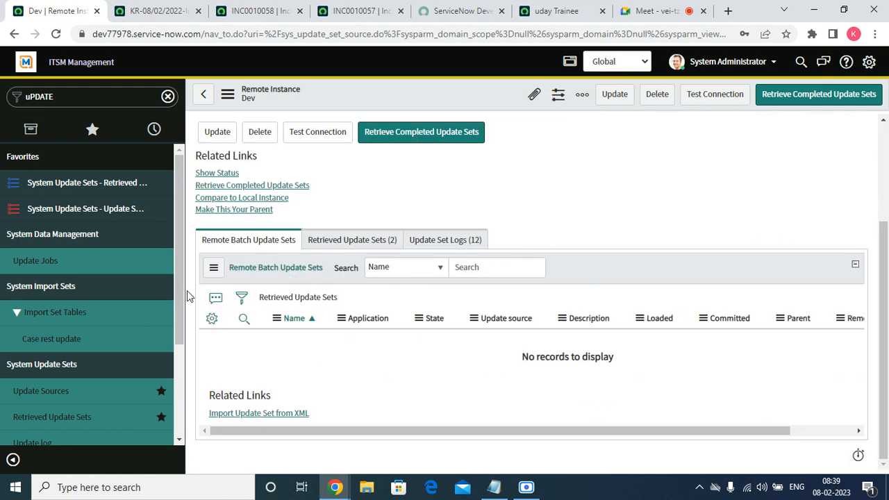
left_click(334, 243)
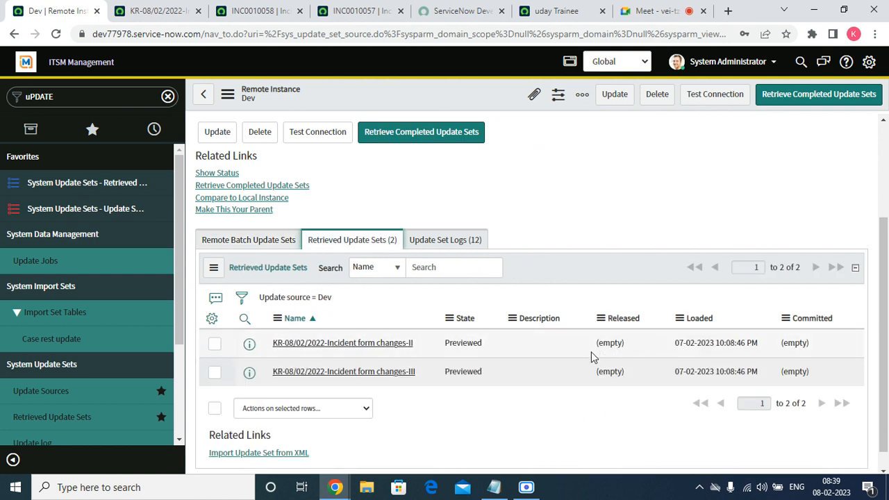
Open the retrieved update set KR-08/02/2022-Incident form changes-II in a new browser tab and switch to it
right_click(254, 354)
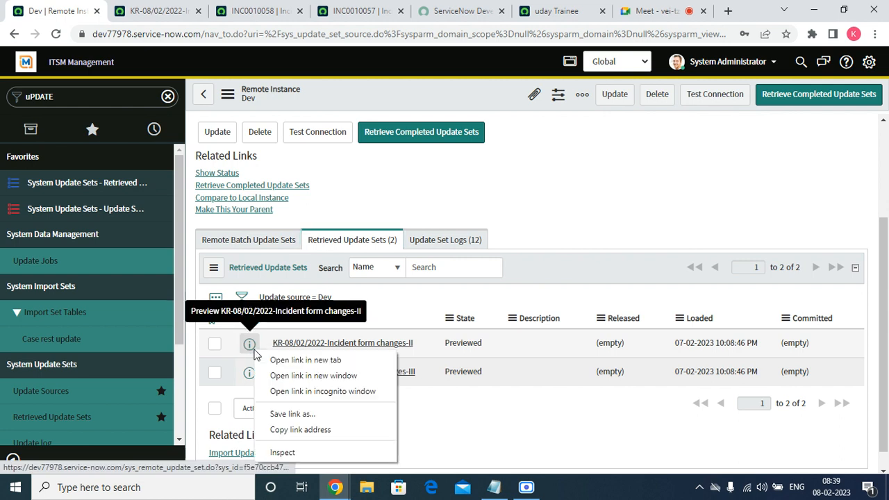
left_click(278, 360)
left_click(218, 17)
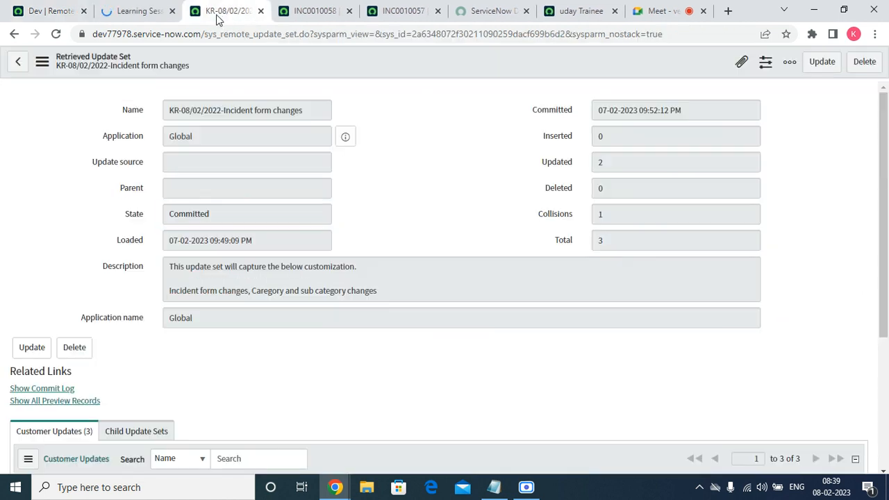
left_click(291, 11)
left_click(145, 9)
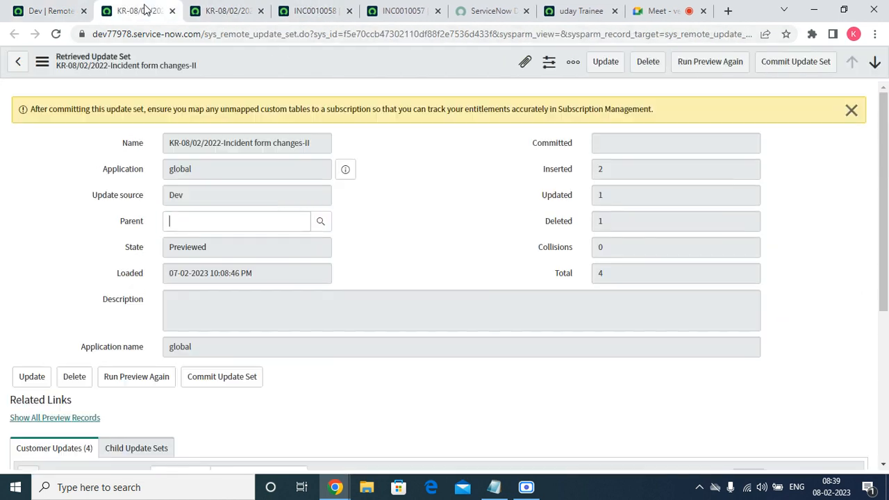
Rerun the preview of KR-08/02/2022-Incident form changes-II, review its customer updates and commit the update set
left_click(730, 61)
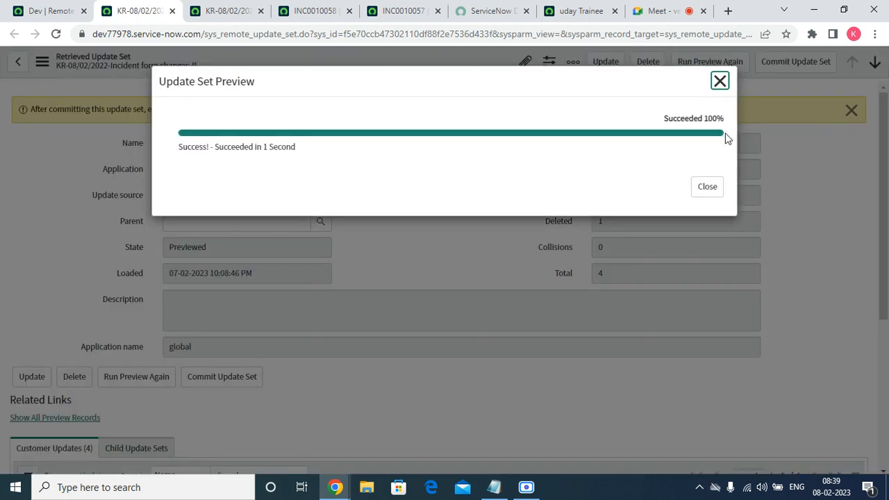
left_click(710, 187)
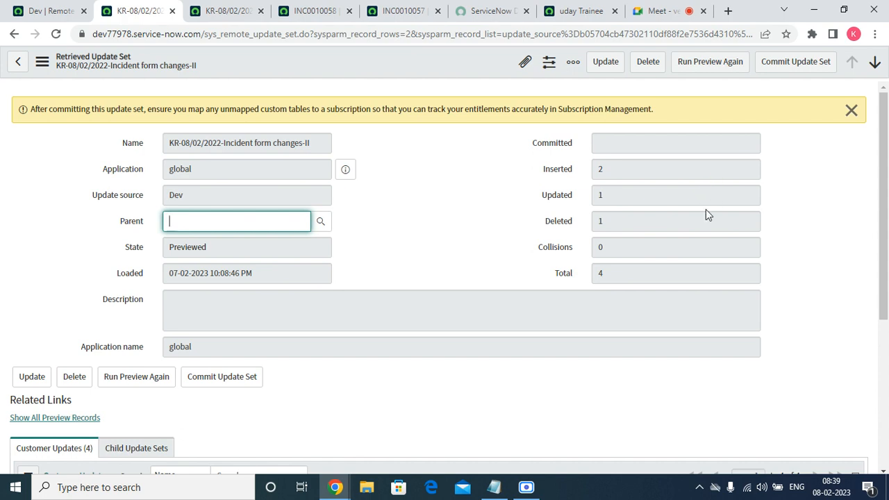
scroll(480, 221, "down", 4)
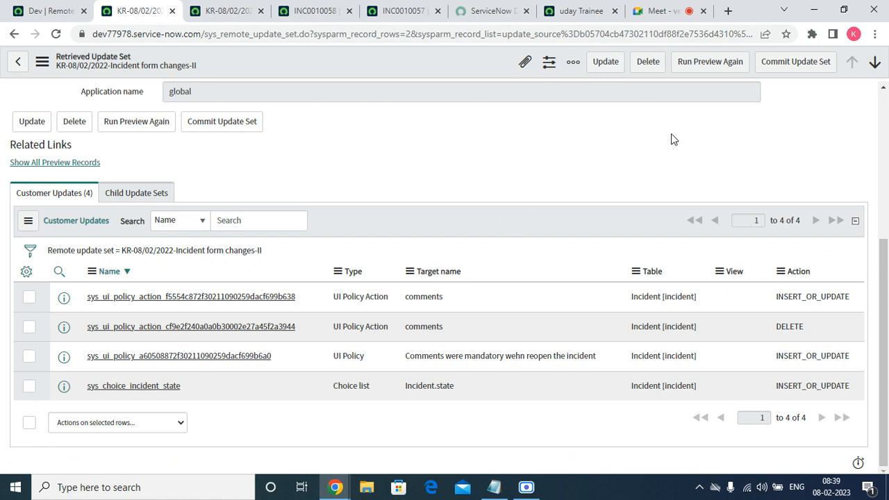
left_click(769, 62)
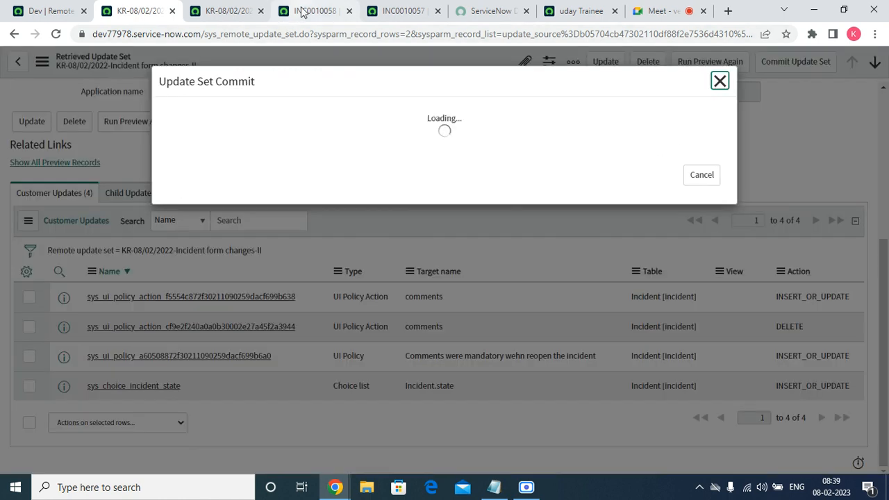
Reload incident INC0010058, set its State to Reopened and check whether Additional comments is mandatory
left_click(305, 11)
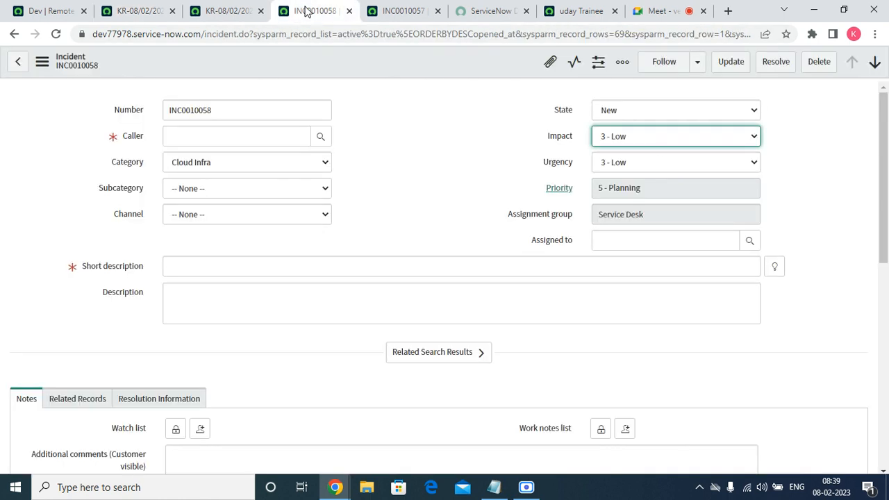
left_click(56, 33)
left_click(506, 108)
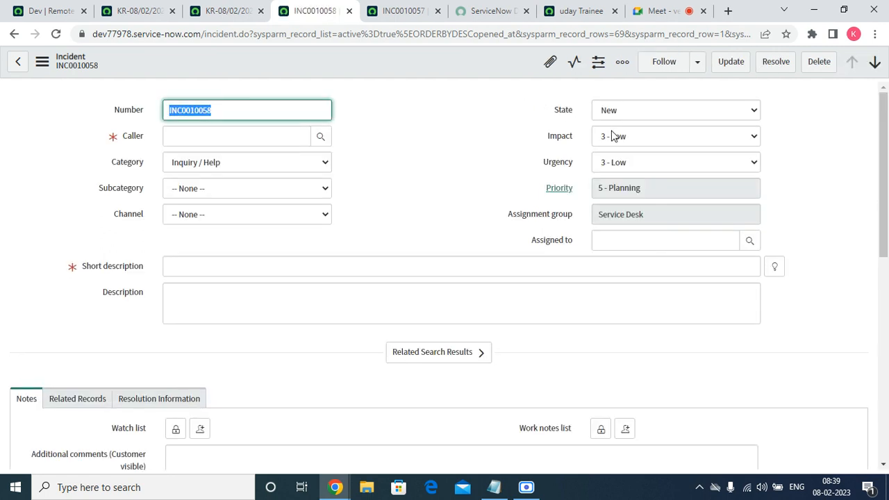
left_click(623, 112)
left_click(618, 193)
scroll(610, 198, "down", 15)
scroll(420, 255, "up", 15)
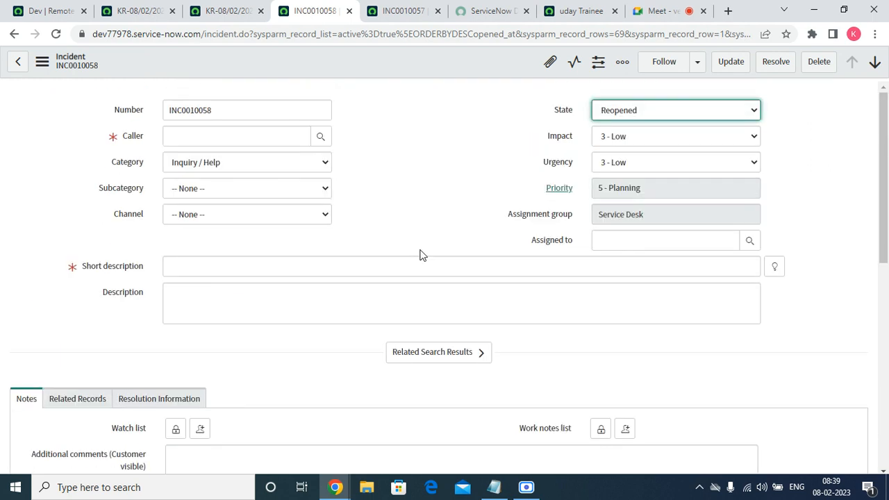
scroll(555, 123, "down", 4)
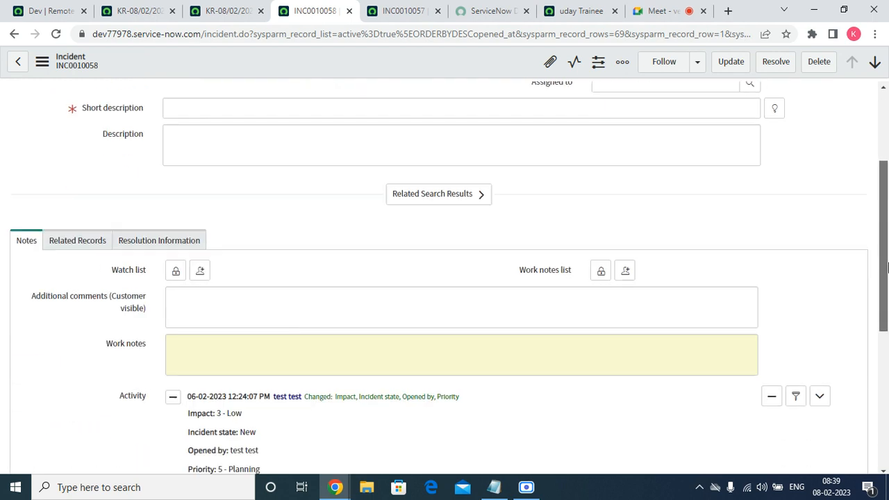
Try to save incident INC0010058 without its mandatory fields, and close its browser tab
right_click(444, 59)
left_click(467, 64)
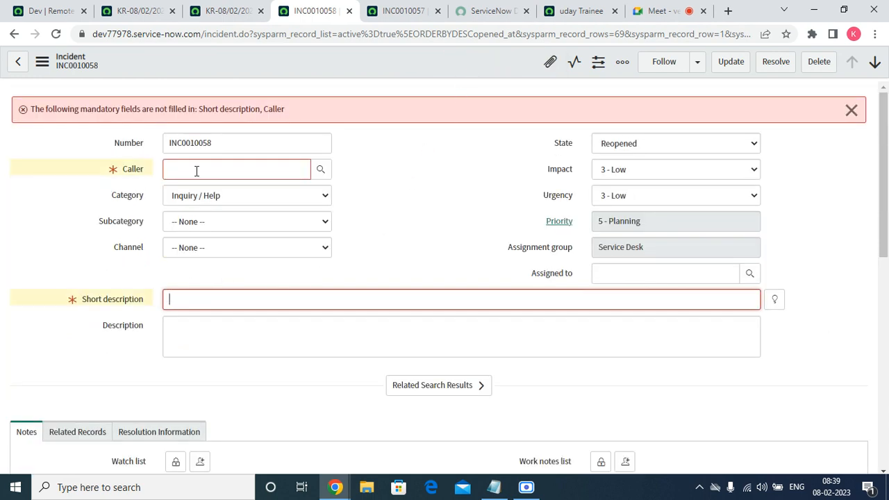
left_click(350, 11)
Go back to KR-08/02/2022-Incident form changes-II and close the Update Set Commit dialog
left_click(518, 129)
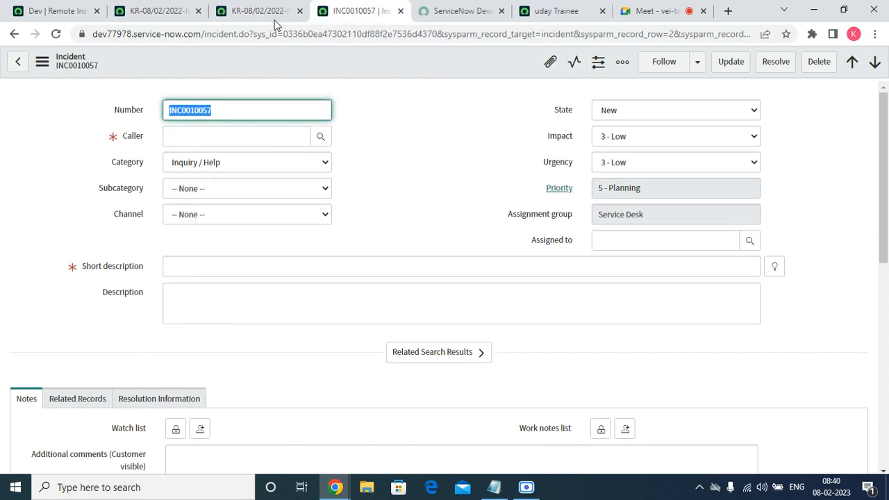
left_click(135, 18)
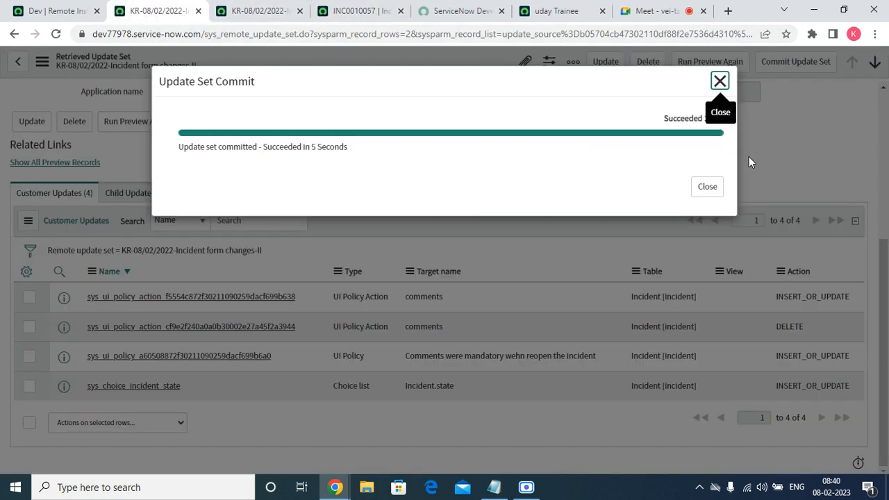
left_click(706, 189)
Reload incident INC0010057, set its State to Reopened and check the comments field on the form
left_click(351, 11)
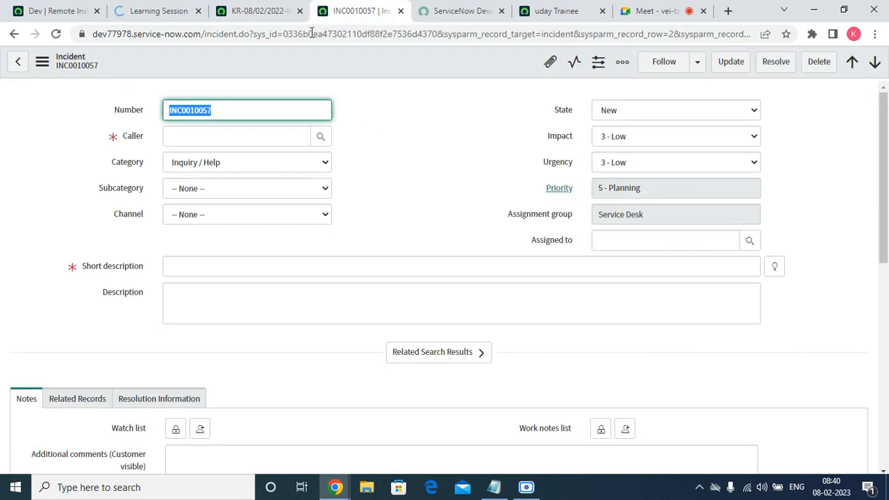
left_click(57, 34)
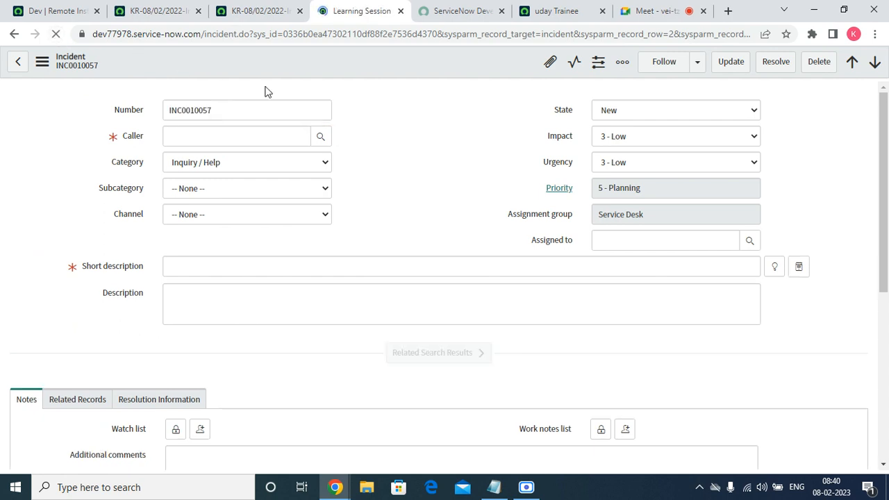
left_click(629, 113)
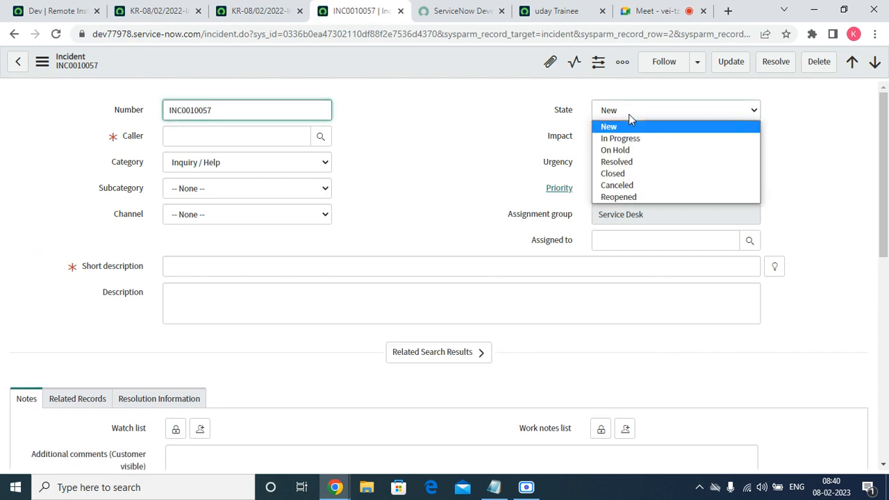
left_click(618, 197)
mouse_move(887, 133)
left_mouse_down()
mouse_move(887, 220)
mouse_move(887, 125)
left_mouse_up()
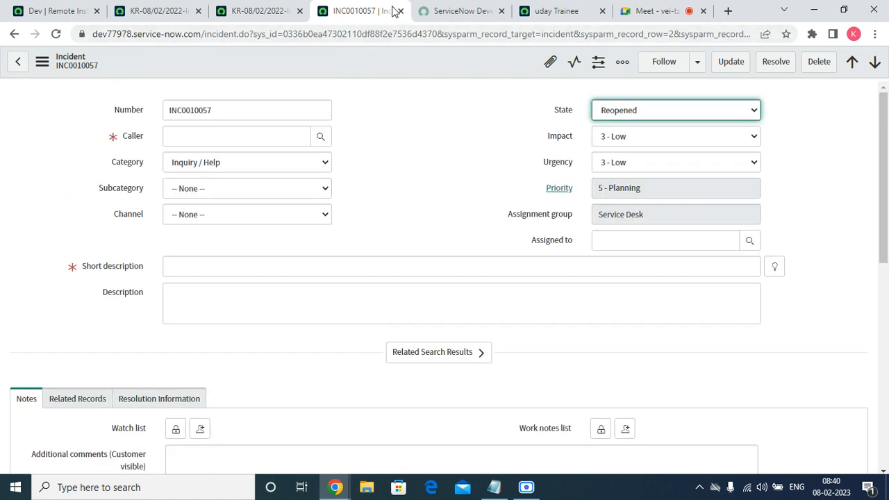
Check the committed changes-II update set, close both retrieved update set tabs and return to the Dev remote instance
left_click(165, 16)
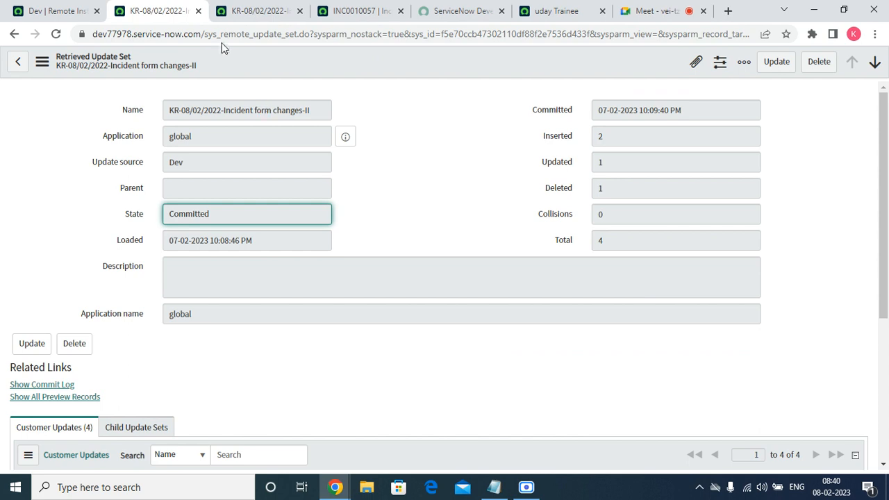
left_click(198, 10)
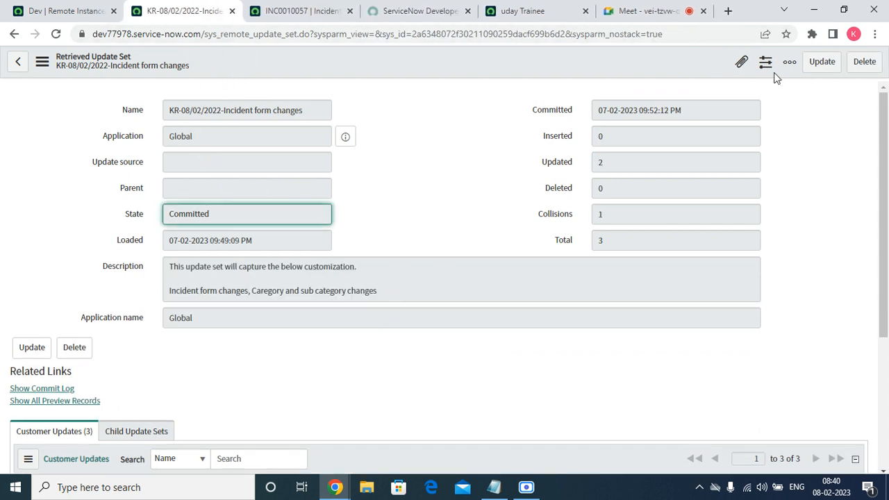
left_click(232, 10)
left_click(38, 17)
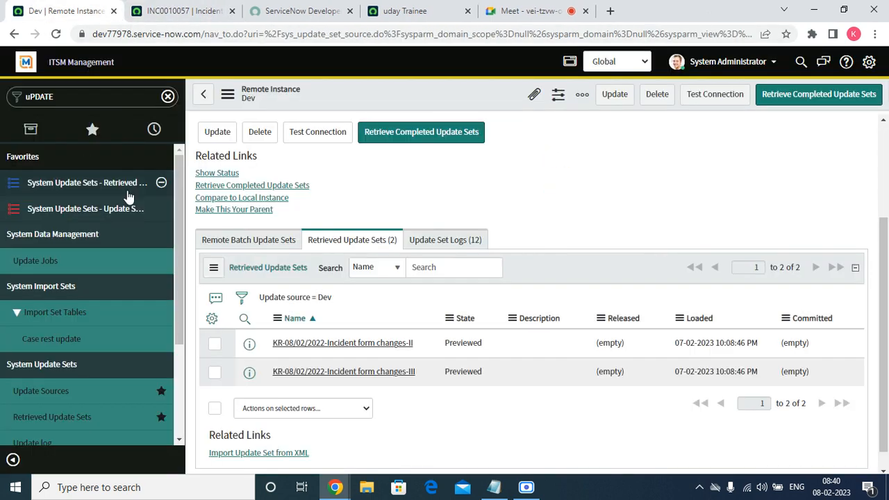
Open the retrieved update set KR-08/02/2022-Incident form changes-III in a new browser tab and rerun its preview
right_click(246, 377)
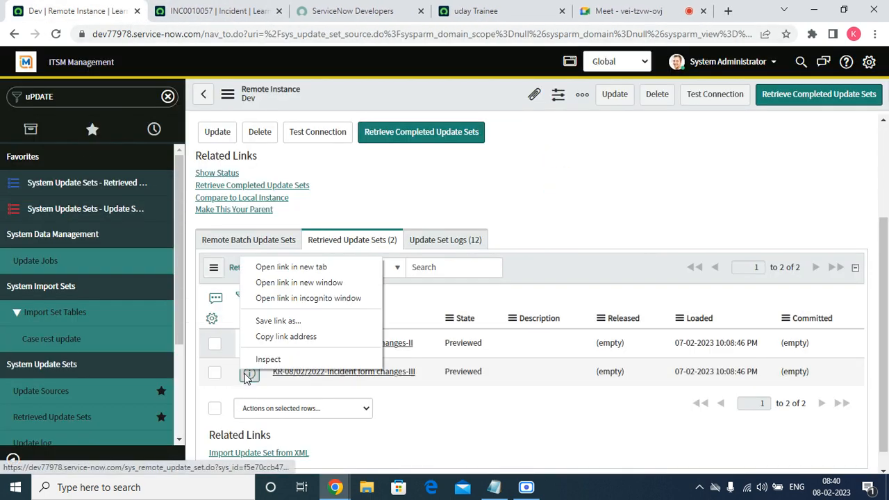
left_click(293, 267)
left_click(205, 8)
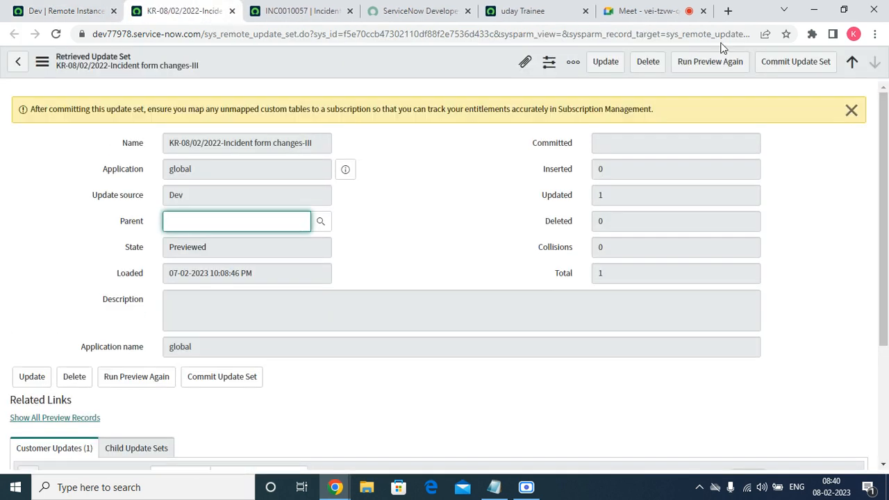
left_click(734, 67)
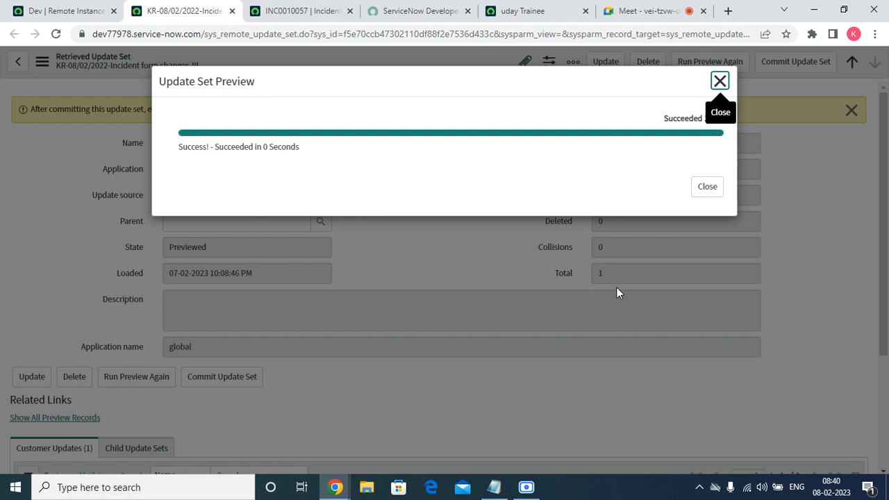
left_click(711, 189)
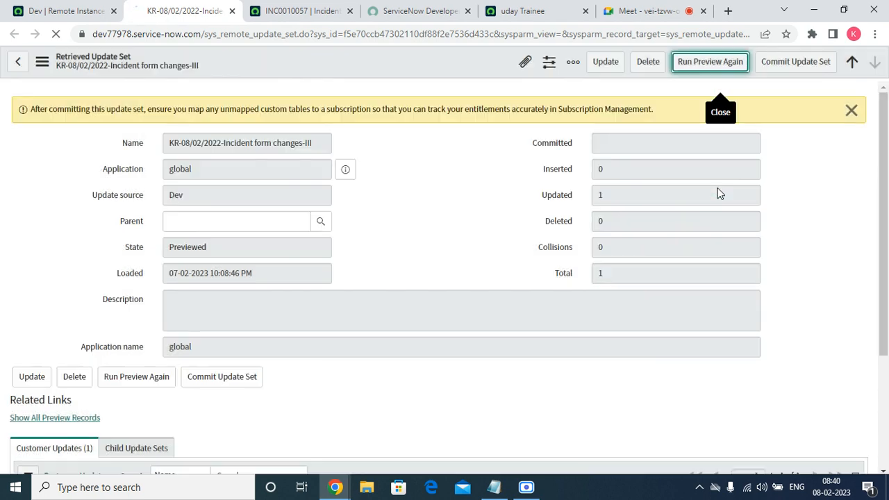
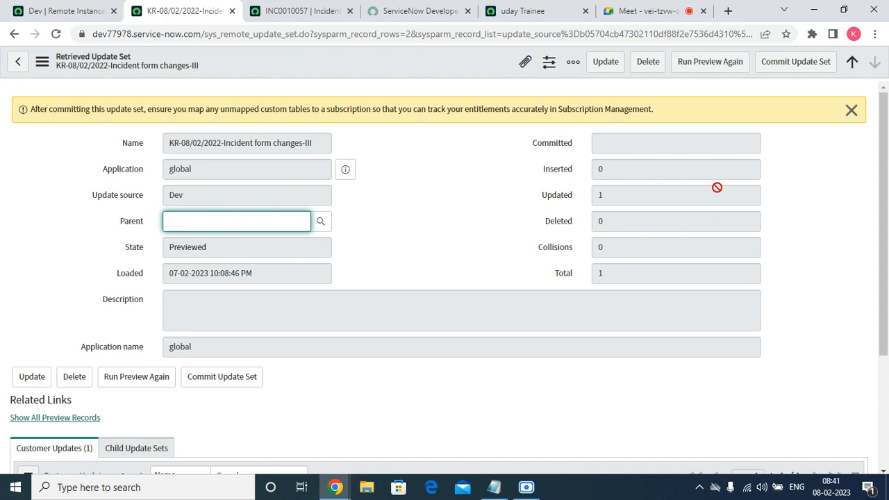
Commit the retrieved update set KR-08/02/2022-Incident form changes-III, close the commit dialog and check its customer updates
left_click(771, 65)
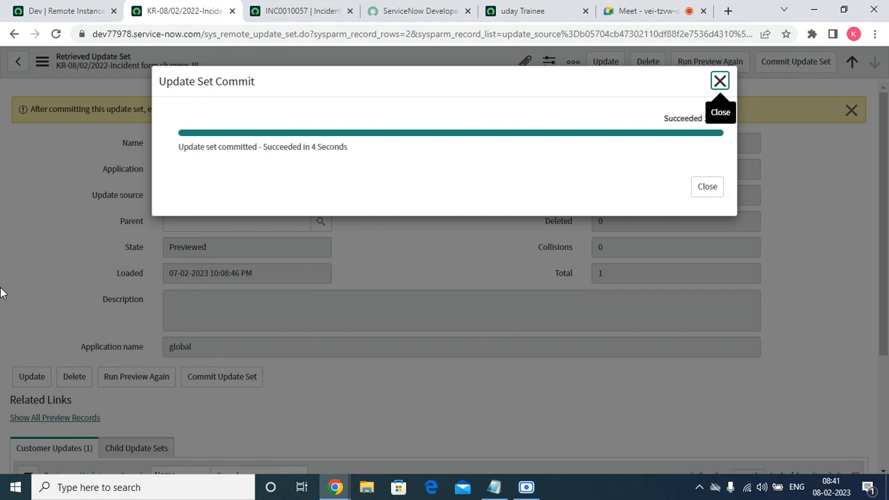
left_click(698, 191)
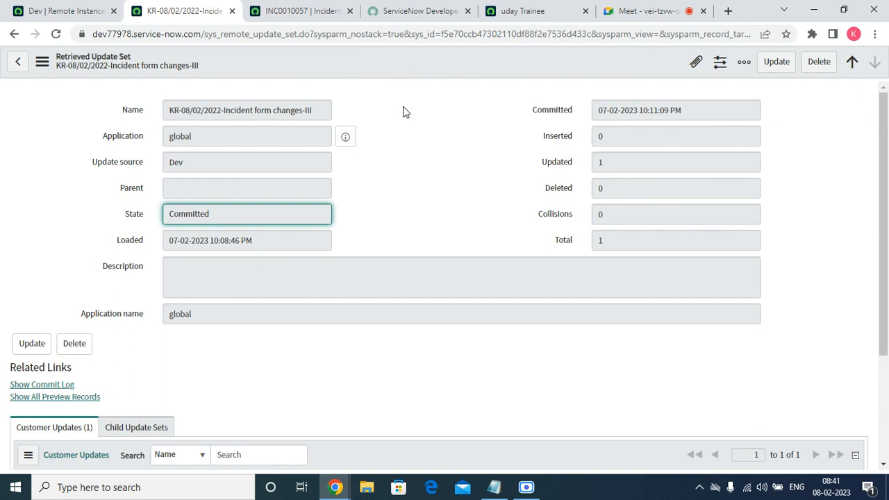
scroll(397, 160, "down", 3)
Reload incident INC0010057 without saving its changes, check the form for the Configuration item field and close the incident
left_click(294, 10)
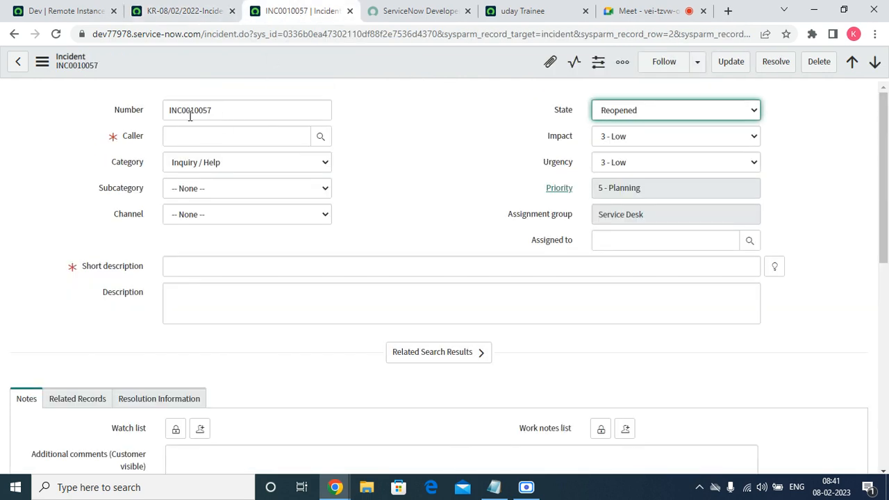
left_click(57, 34)
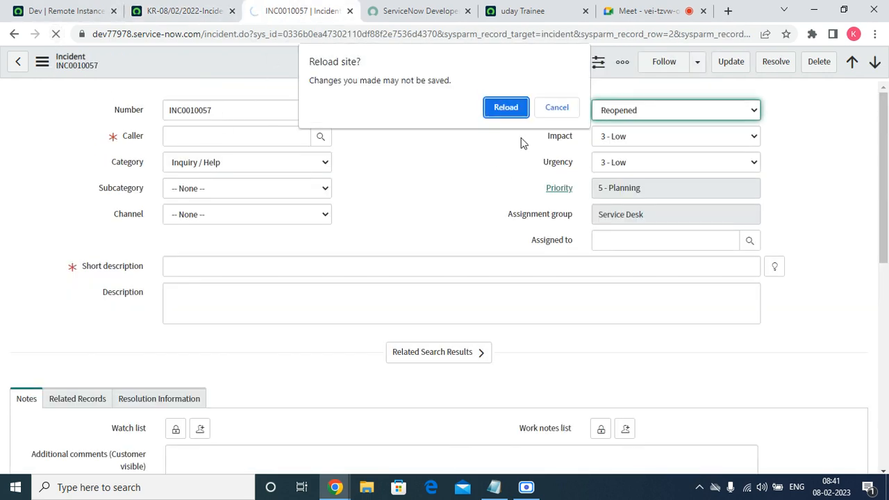
left_click(511, 111)
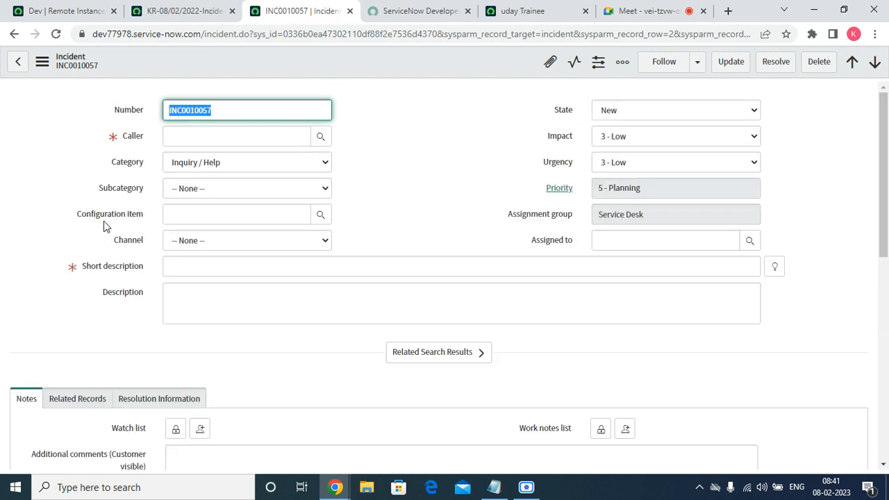
left_click_drag(66, 222, 145, 222)
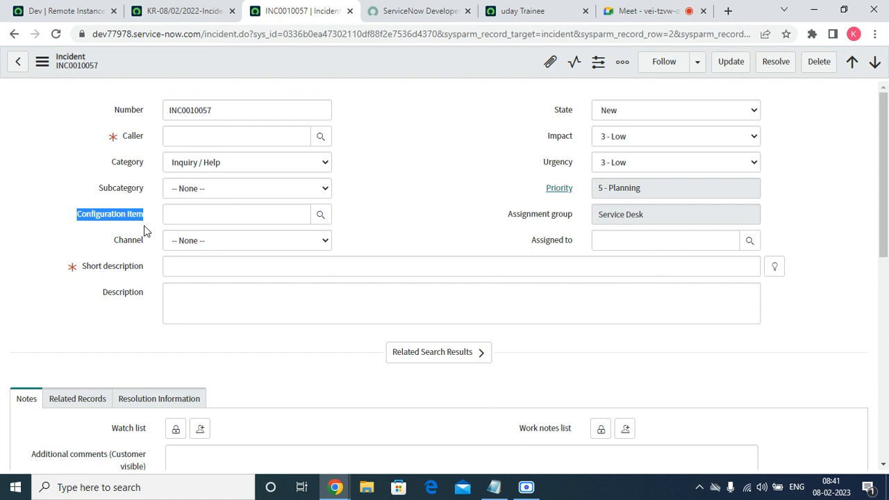
left_click(350, 11)
left_click(205, 12)
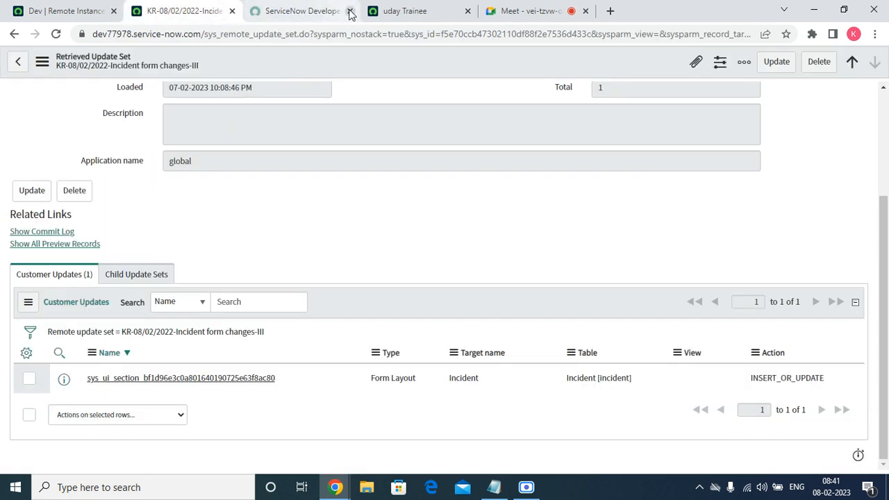
Switch to the source instance dev145957 and open its Local Update Sets list from the favorites
left_click(390, 11)
left_click(98, 69)
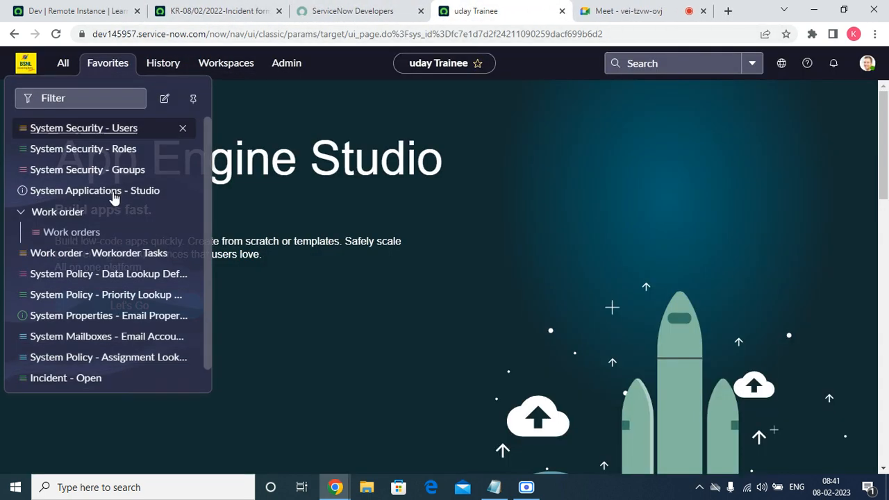
right_click(104, 318)
left_click(111, 241)
scroll(110, 243, "down", 1)
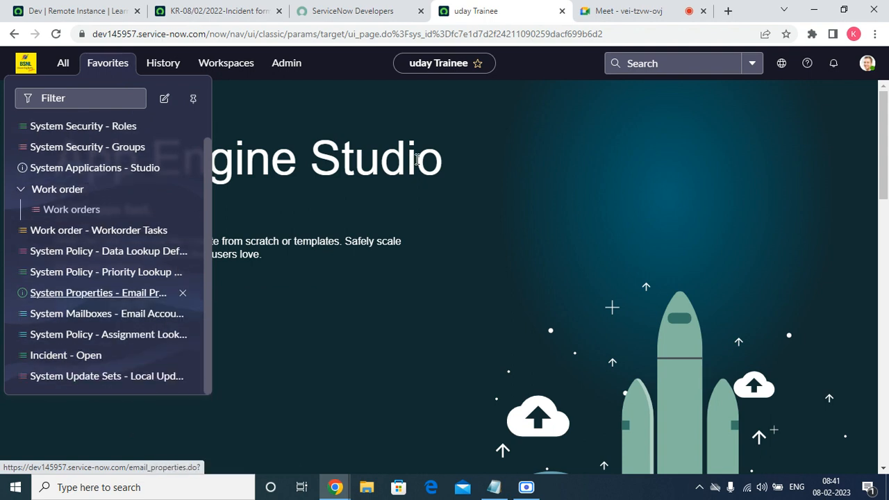
left_click(82, 374)
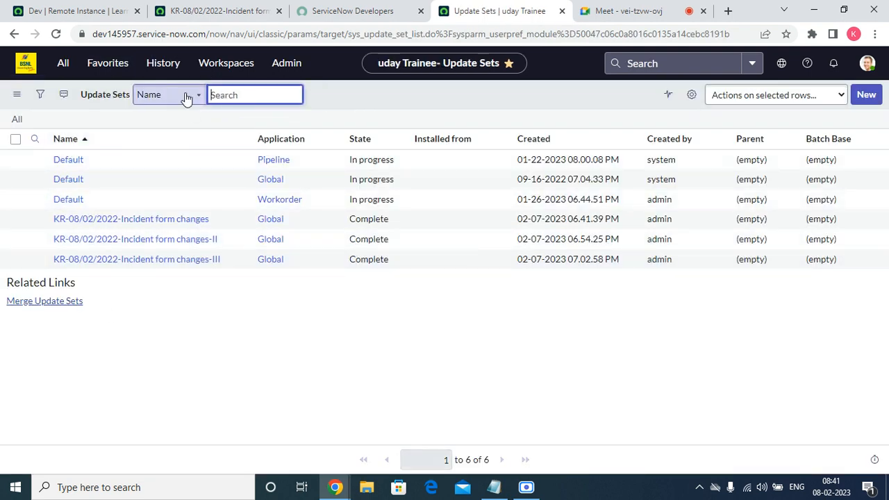
Create an update set named KR-08/02/2022-Incident-I in the Global application and make it current
left_click(867, 95)
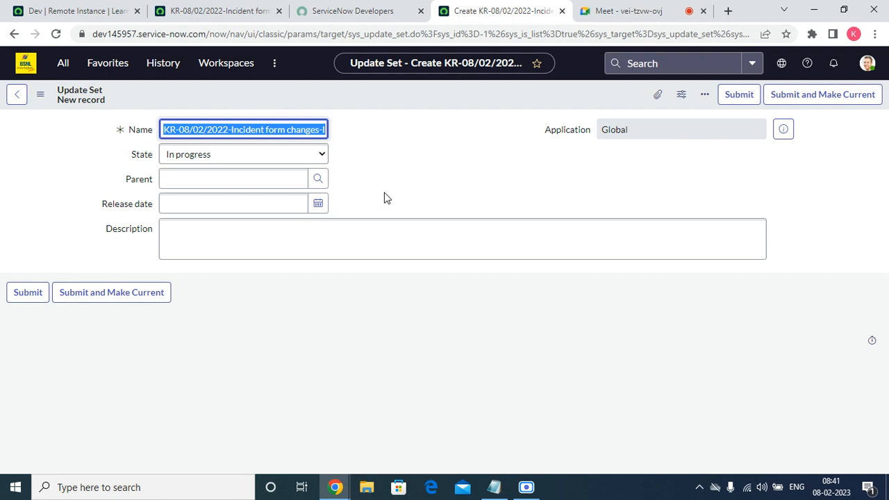
left_click(308, 130)
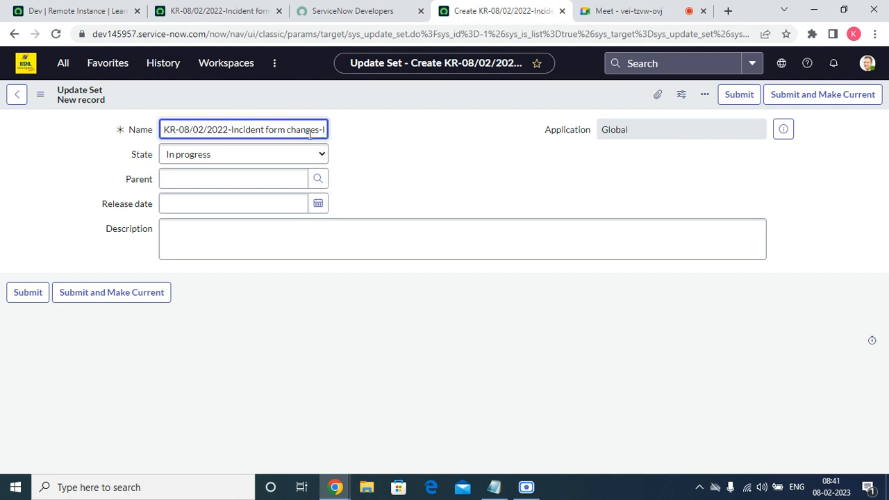
left_click_drag(272, 133, 313, 130)
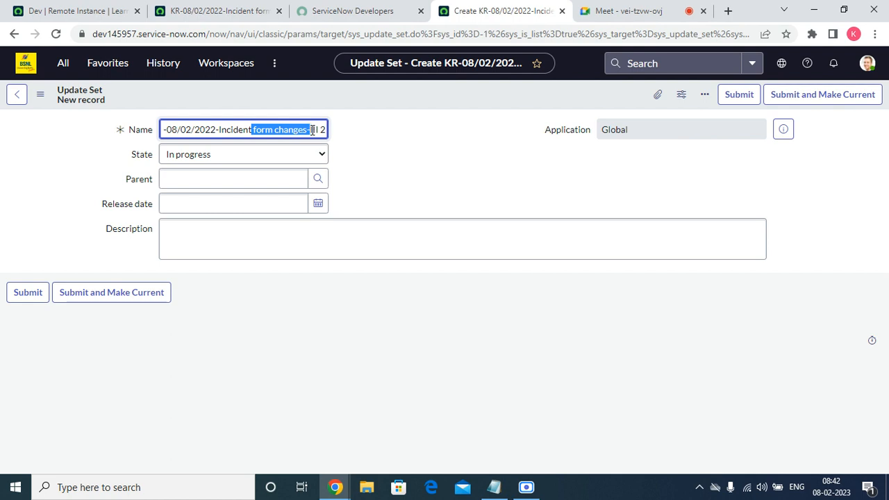
key("BackSpace")
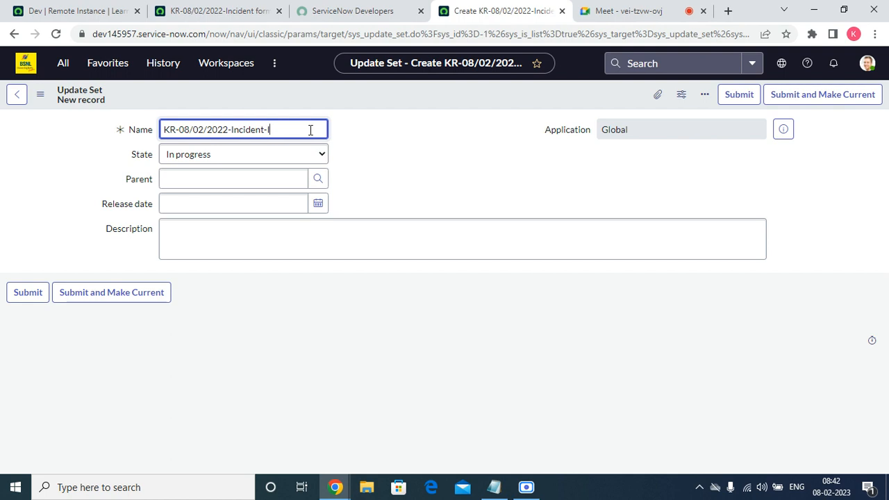
left_click(132, 303)
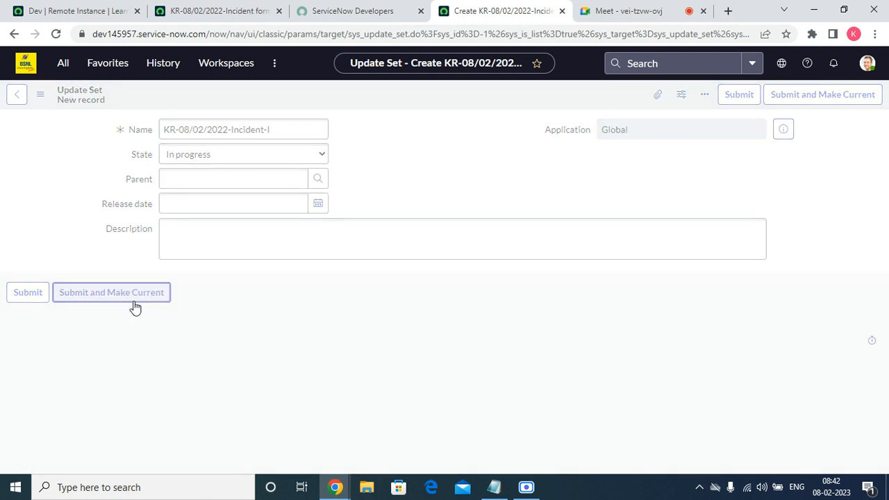
Open incident INC0010007 from the open incidents list
left_click(90, 70)
left_click(19, 354)
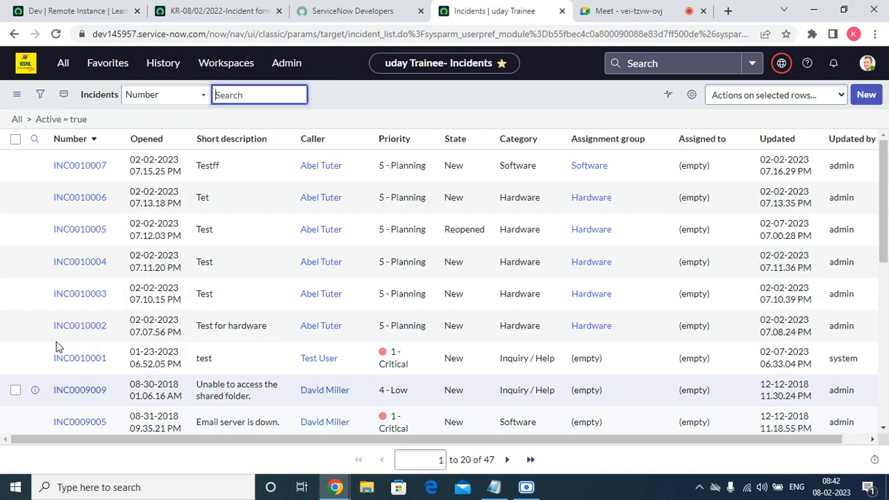
left_click(75, 168)
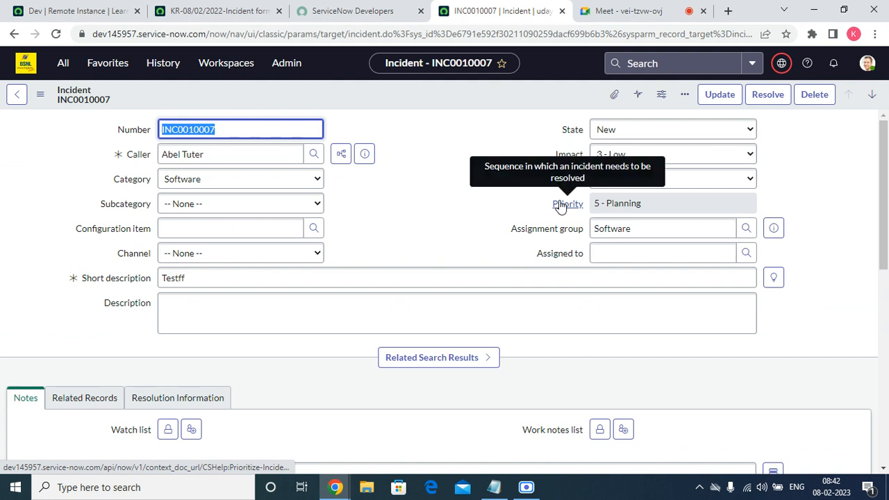
Open the dictionary entry of the incident's Caller field and go to its specification sections
right_click(141, 156)
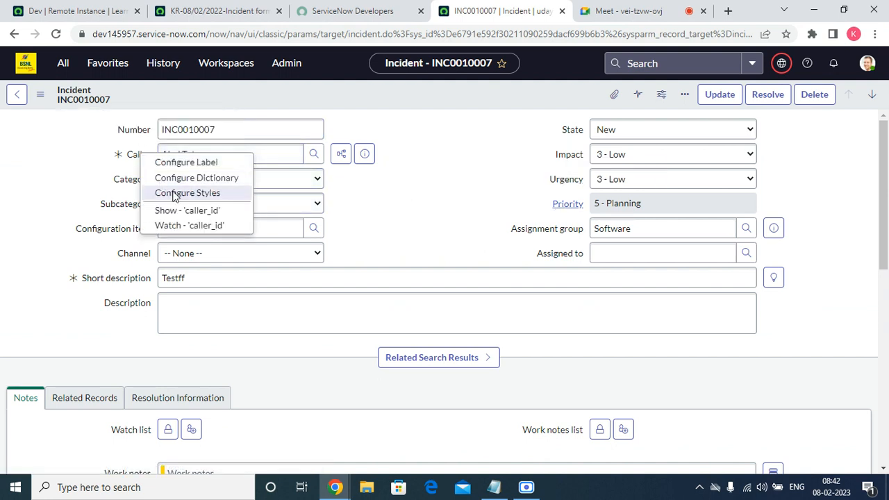
key("Escape")
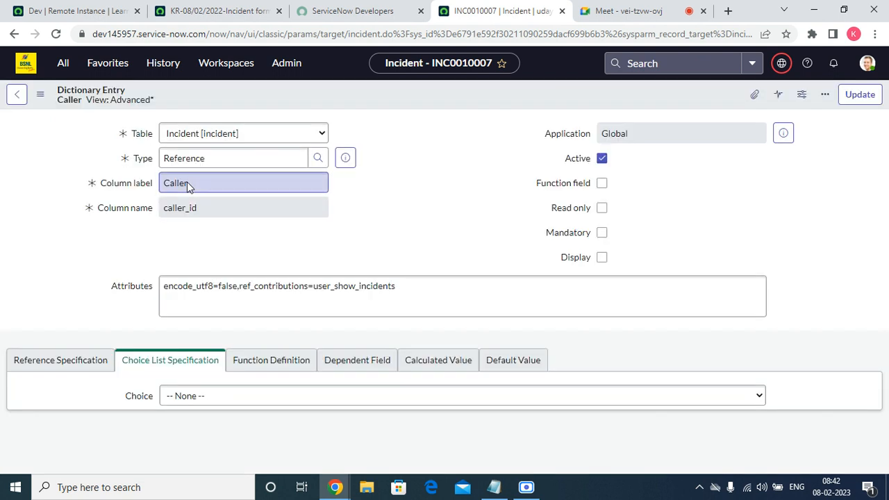
scroll(446, 223, "down", 2)
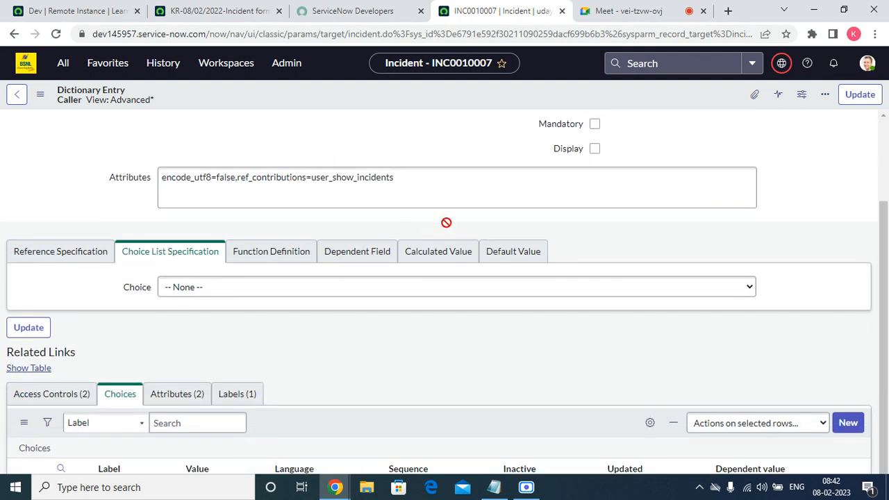
scroll(176, 316, "down", 2)
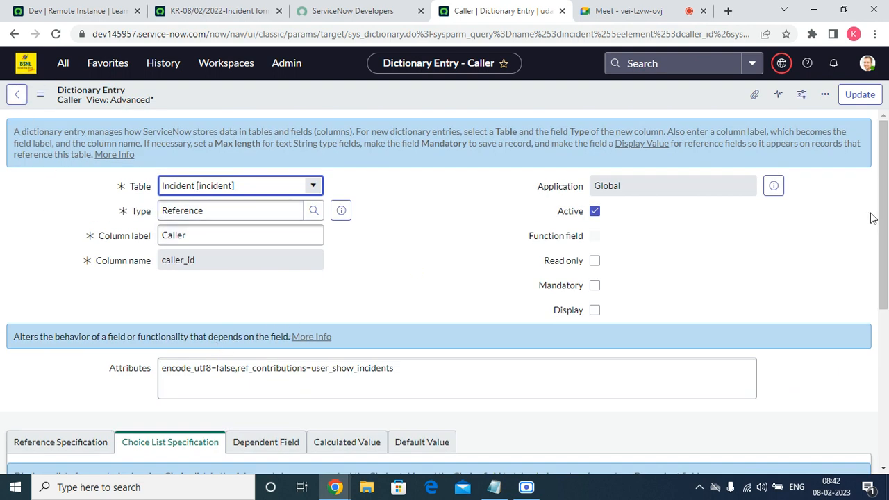
scroll(875, 213, "down", 4)
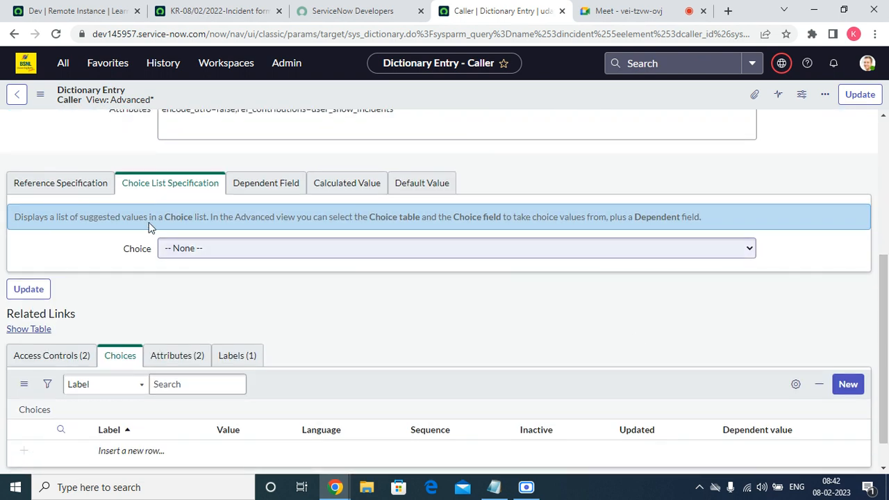
Add the reference qualifier conditions Active is true and VIP is true to the Caller field and save the dictionary entry
left_click(96, 192)
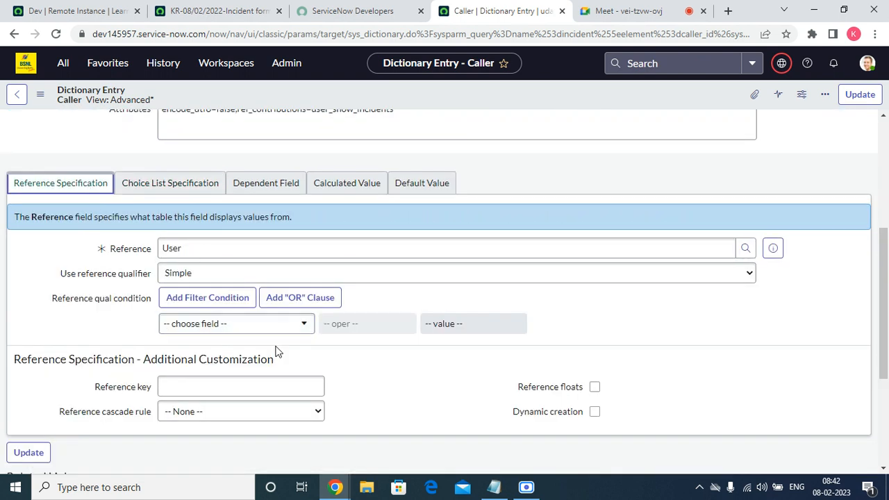
left_click(219, 332)
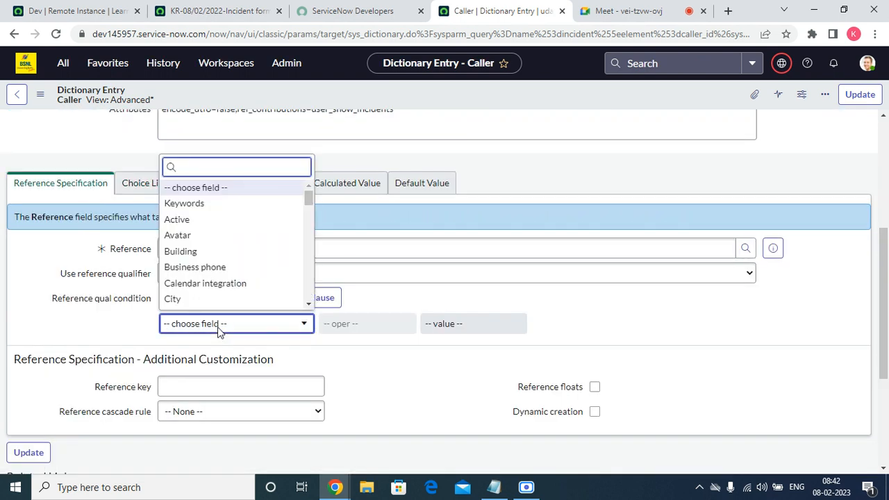
scroll(198, 228, "down", 1)
left_click(193, 207)
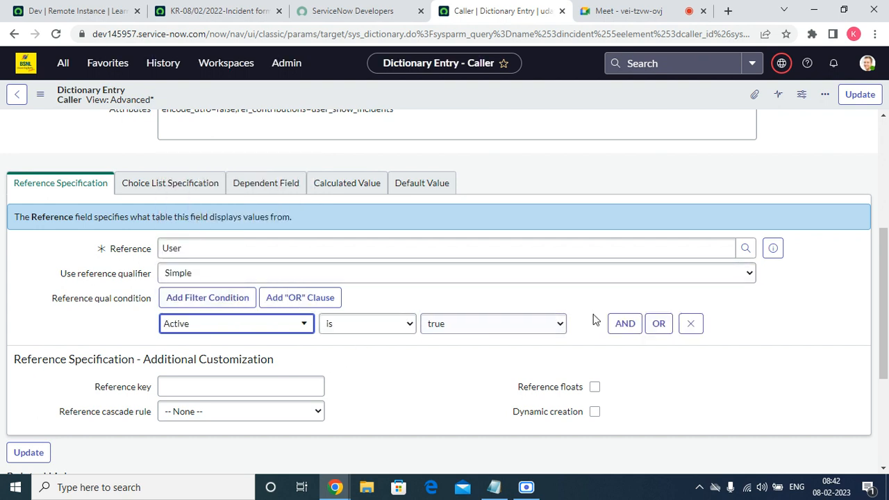
left_click(618, 327)
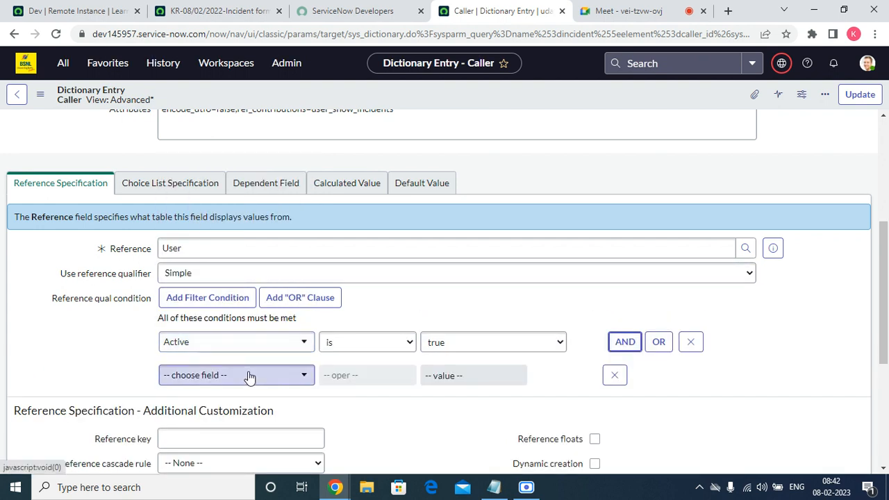
left_click(248, 375)
type("vi")
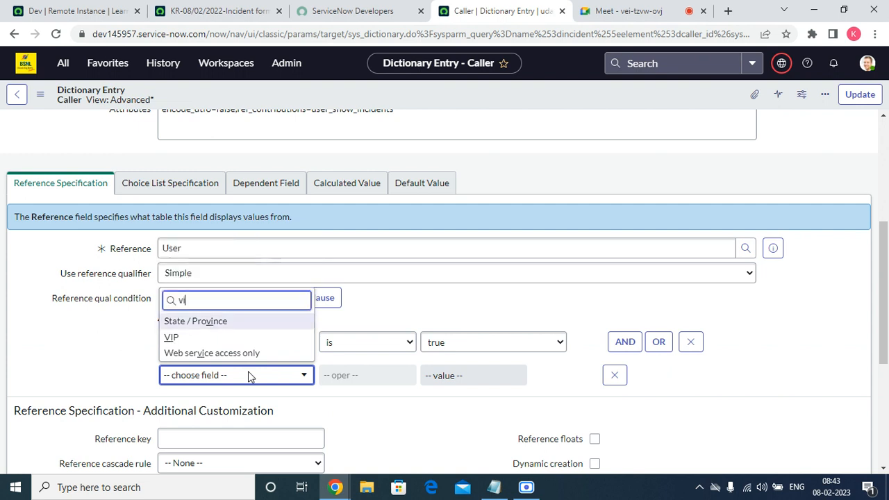
left_click(204, 338)
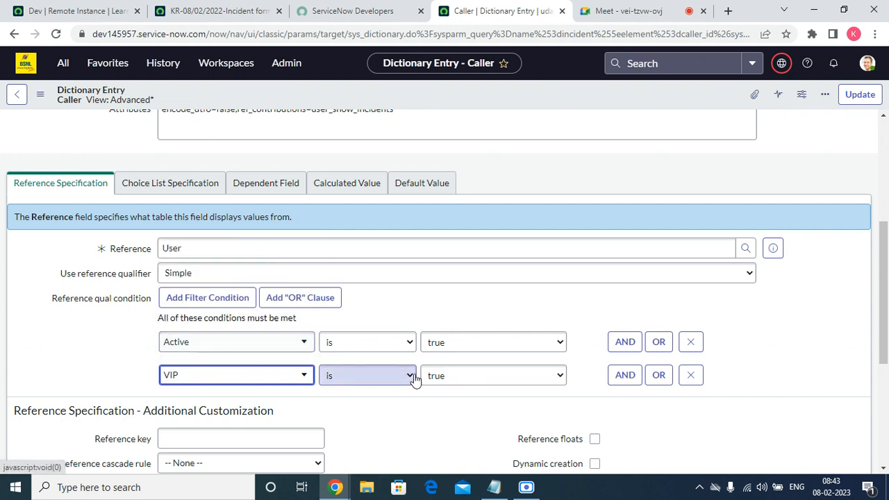
left_click(859, 95)
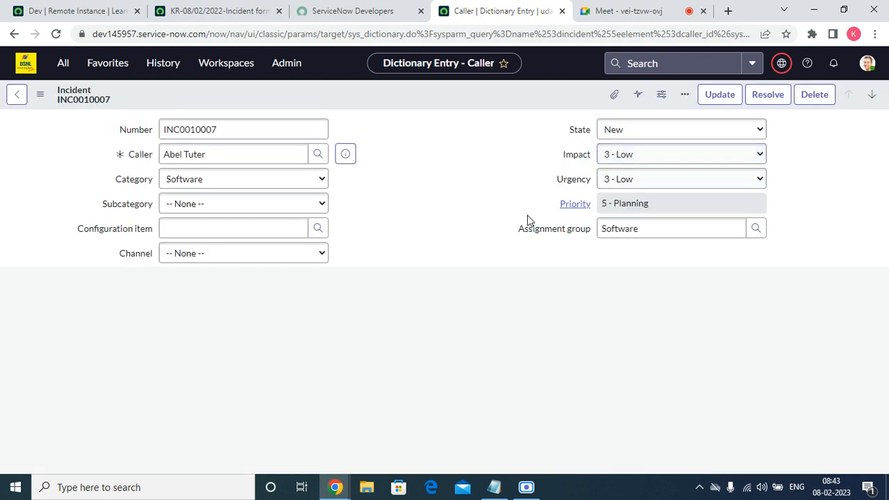
Check the Caller lookup list on INC0010007 and open the System Security Users list in a new browser tab
left_click(314, 155)
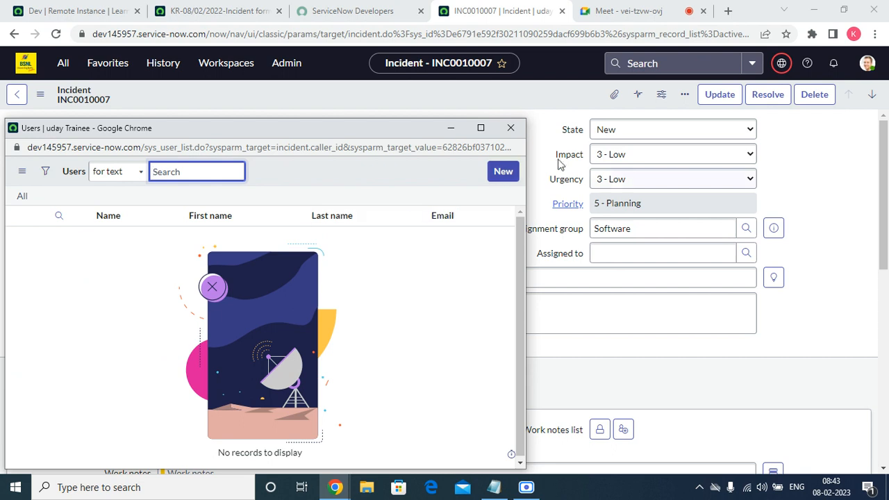
left_click(513, 130)
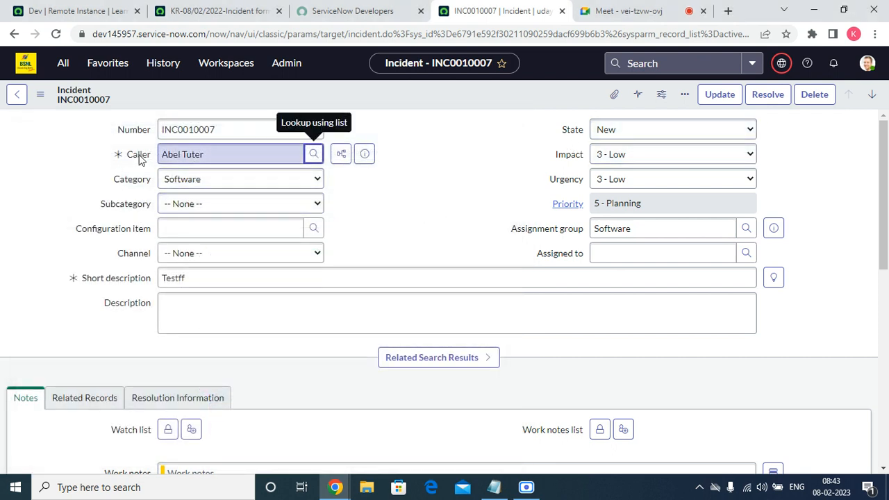
left_click(103, 64)
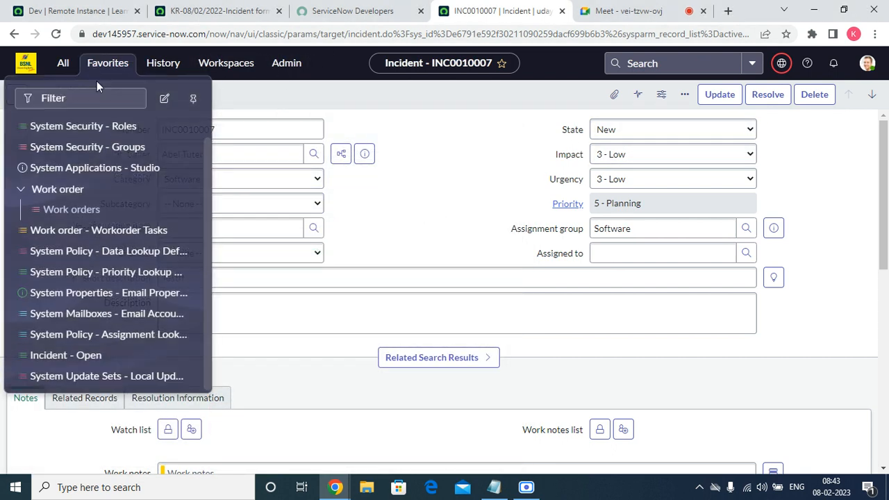
scroll(91, 351, "up", 1)
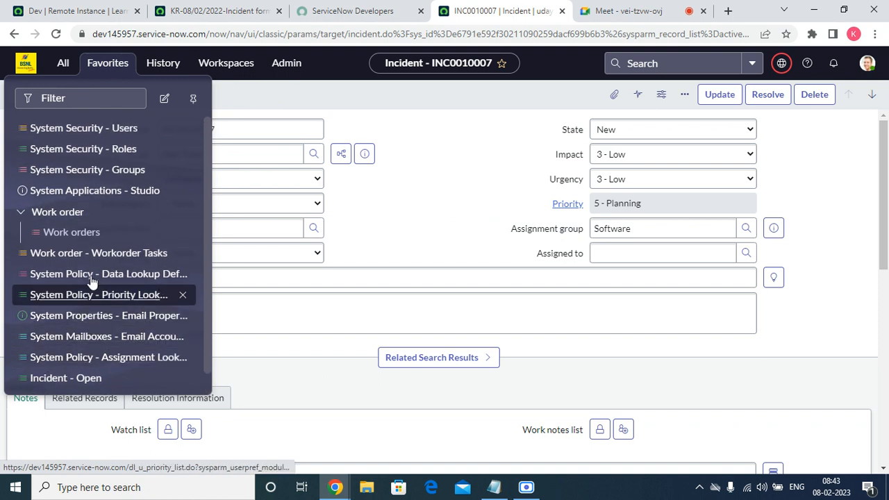
right_click(93, 135)
left_click(104, 142)
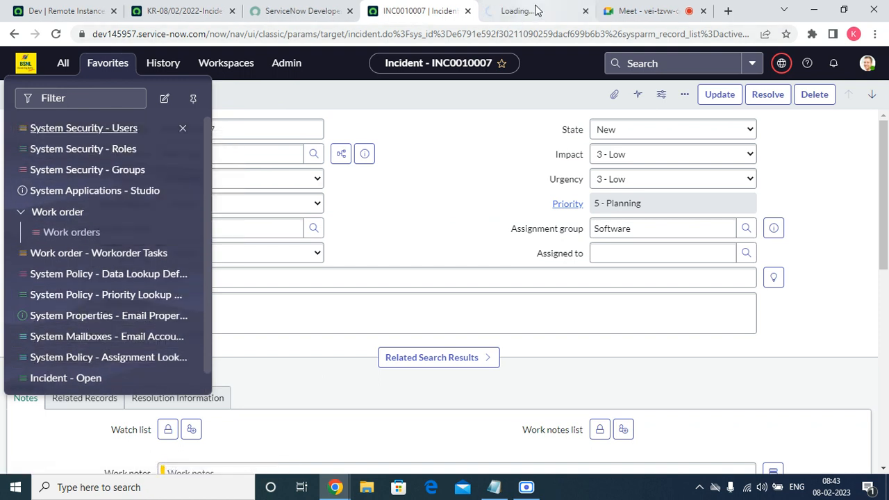
left_click(515, 11)
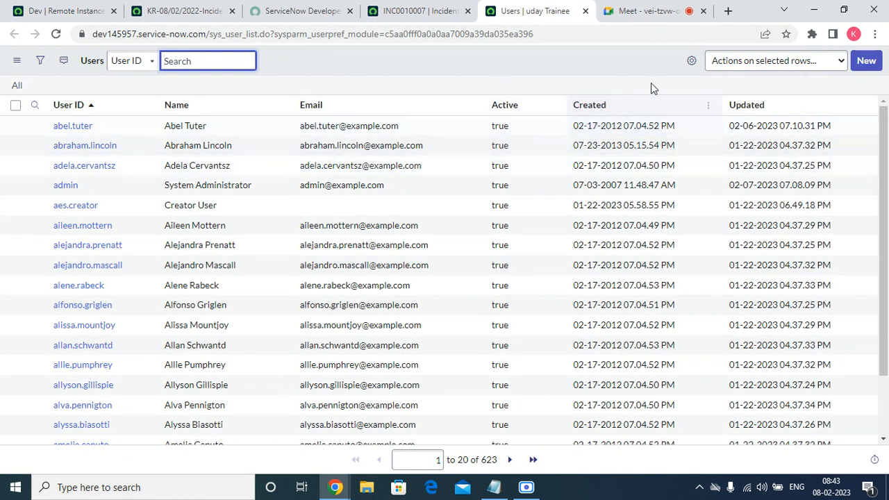
Add the VIP column to the Users list, placed between Email and Active
left_click(690, 60)
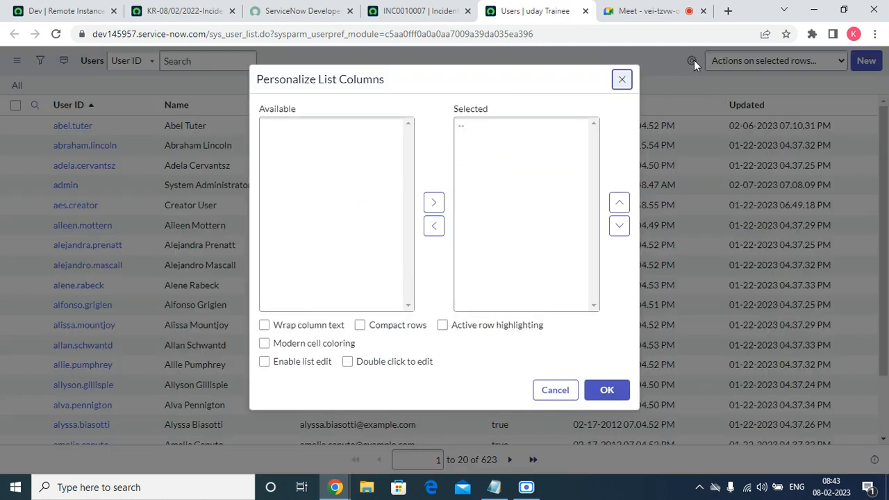
scroll(334, 241, "down", 3)
scroll(334, 242, "down", 5)
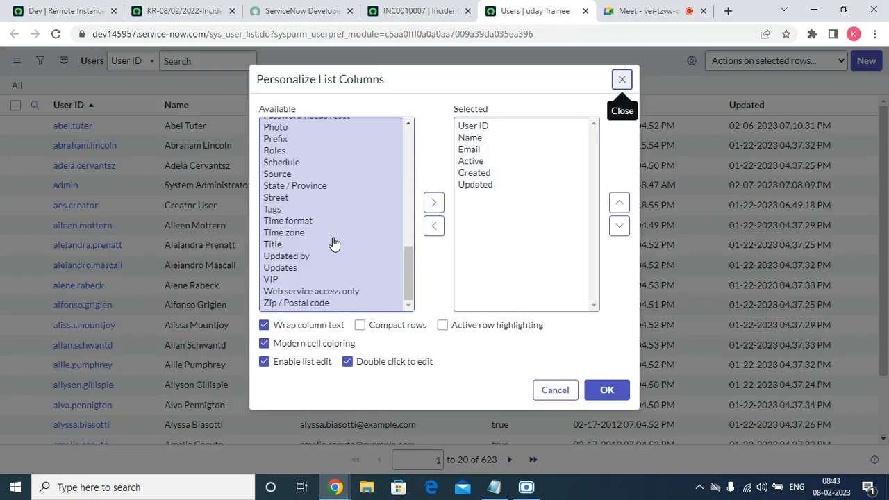
double_click(272, 278)
left_click(620, 202)
left_click(619, 202)
left_click(619, 202)
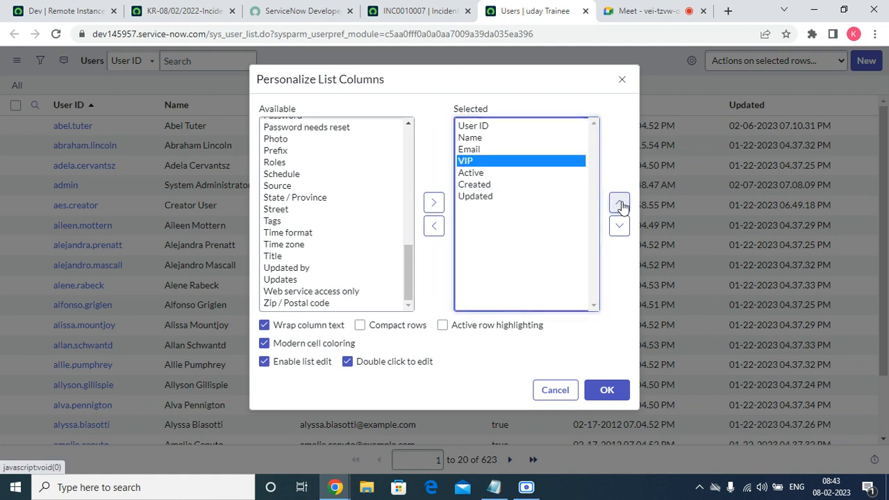
left_click(607, 391)
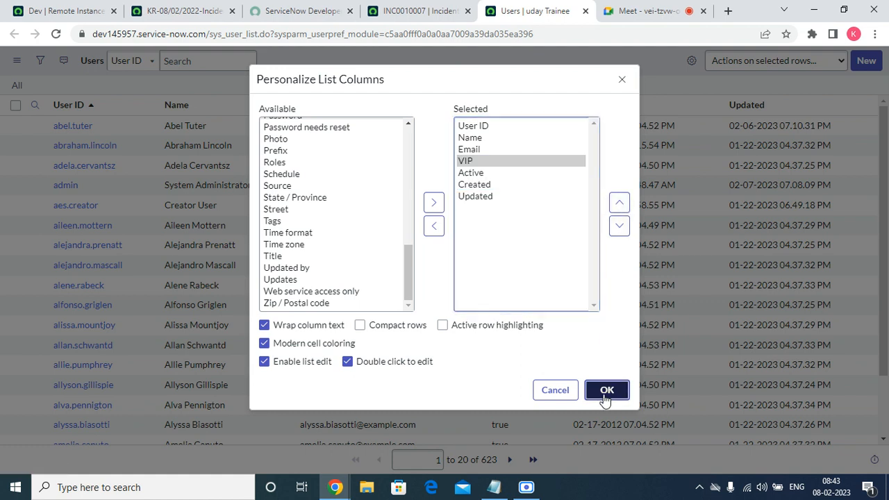
Set VIP to true for the first 16 users in the list in one edit and refresh the list
left_click_drag(470, 126, 480, 486)
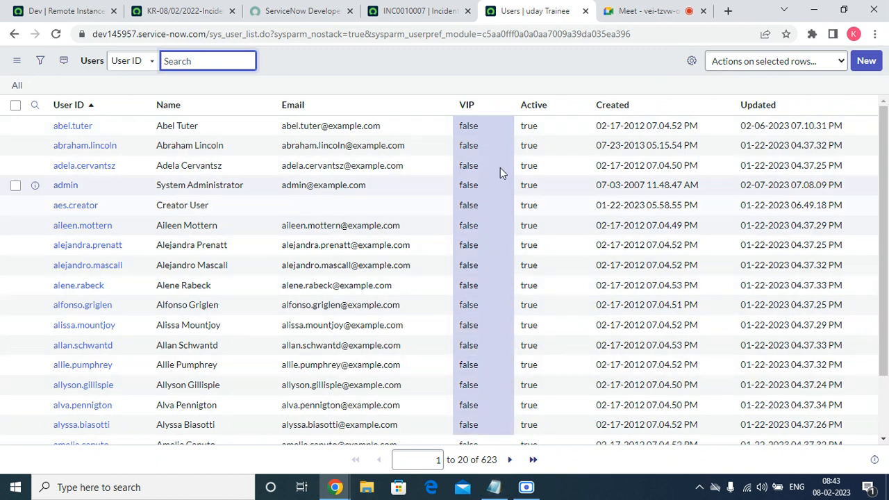
left_click(495, 134)
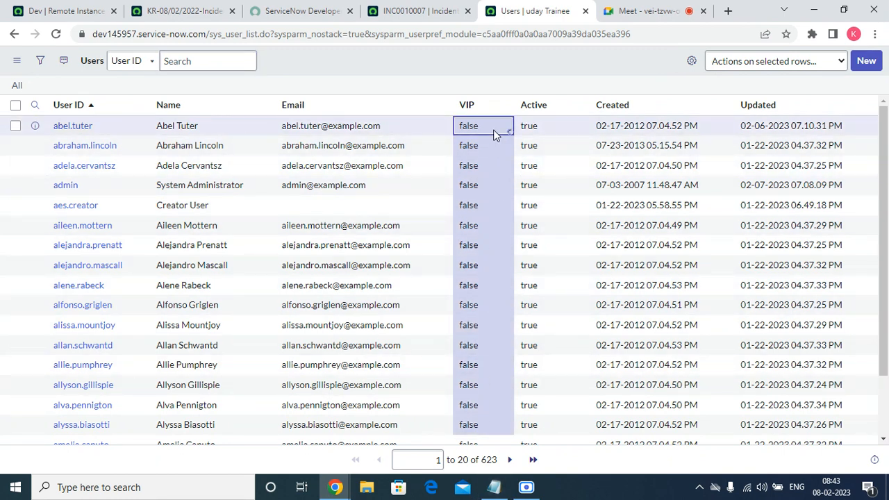
double_click(495, 134)
left_click(493, 132)
left_click(494, 145)
left_click(569, 131)
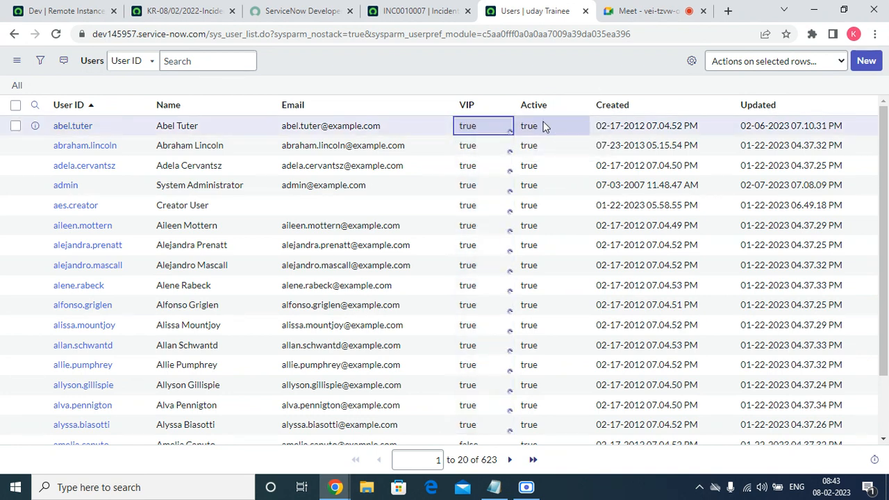
right_click(463, 63)
left_click(490, 128)
Check the Caller lookup list on INC0010007 and compare it with the VIP values in the Users list
left_click(438, 14)
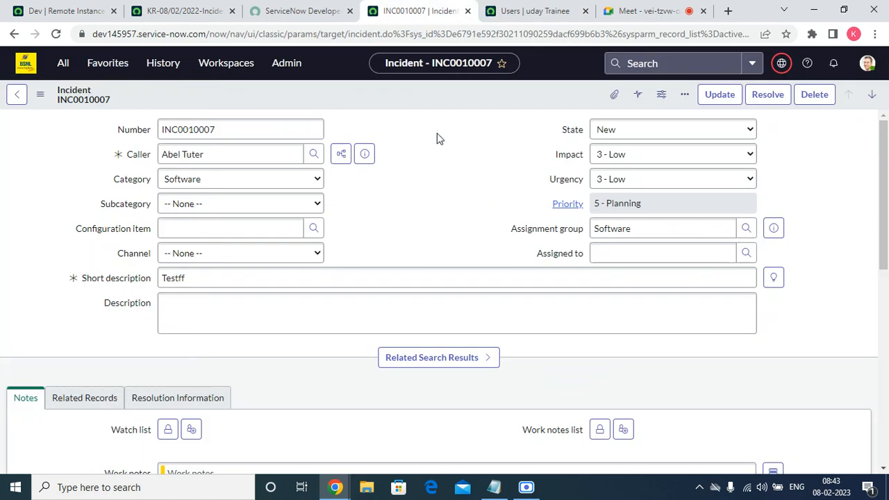
left_click(313, 153)
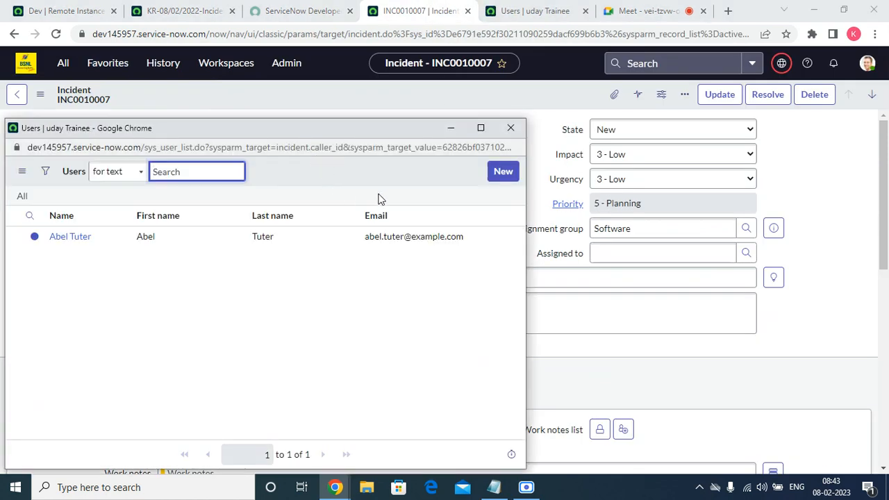
left_click(510, 128)
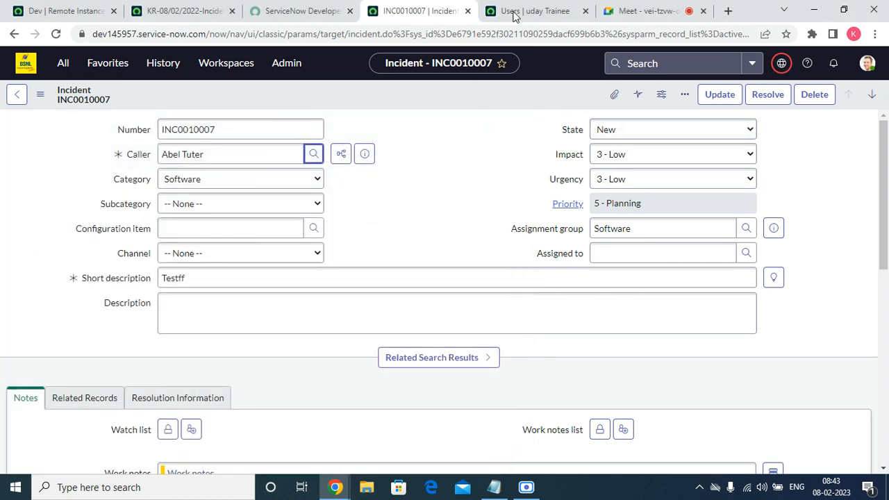
left_click(511, 21)
scroll(446, 215, "down", 2)
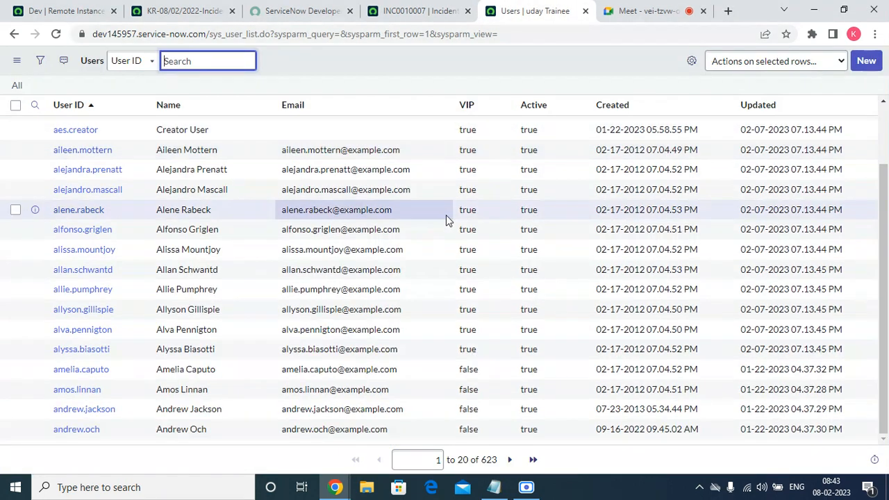
scroll(446, 215, "up", 2)
Reload incident INC0010007 and check its Caller lookup list again
left_click(420, 10)
left_click(57, 34)
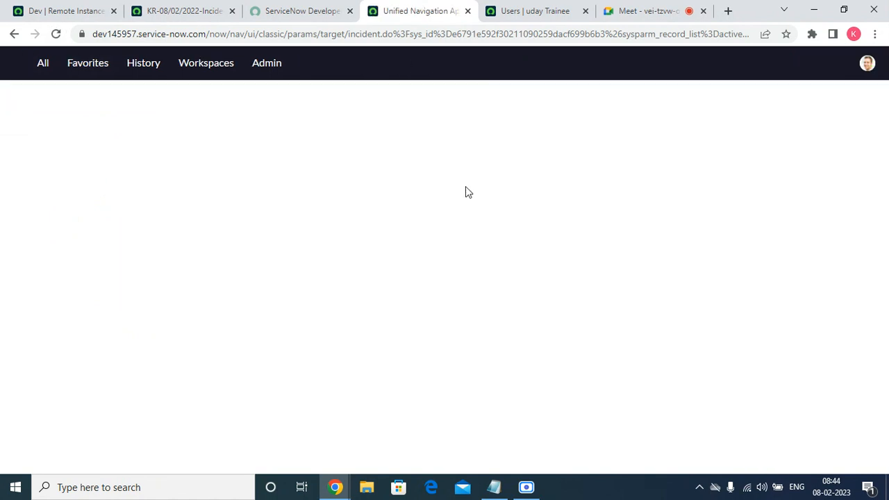
left_click(315, 153)
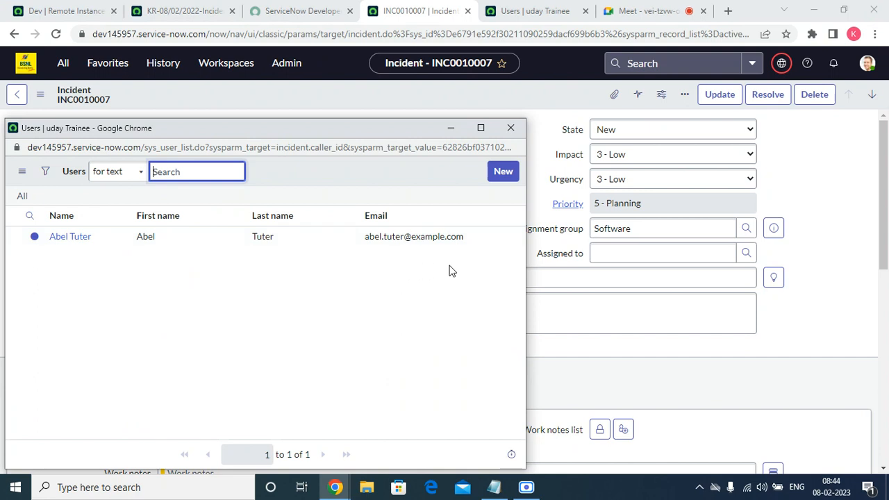
left_click(510, 128)
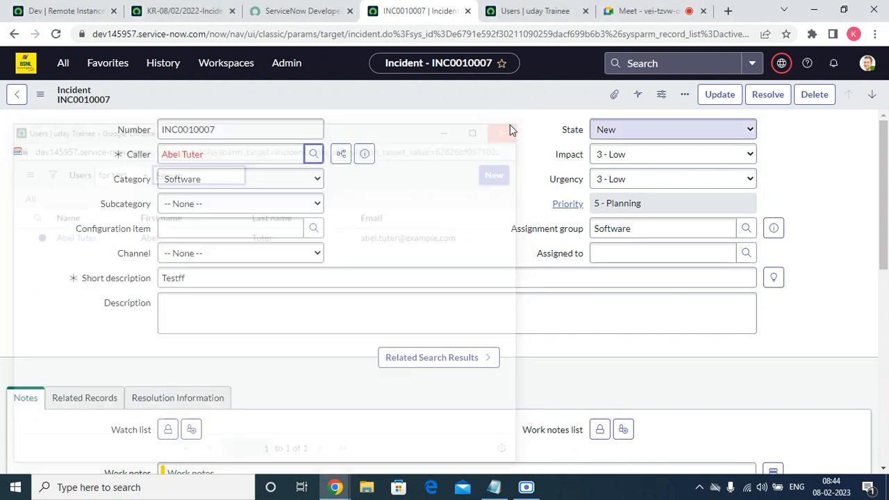
Clear the Caller field on INC0010007 and check which users its lookup list offers
triple_click(257, 155)
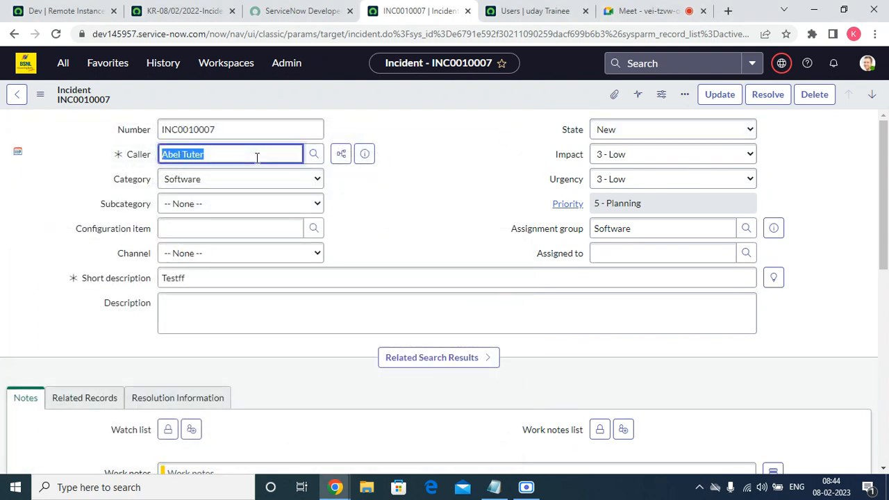
type("\\")
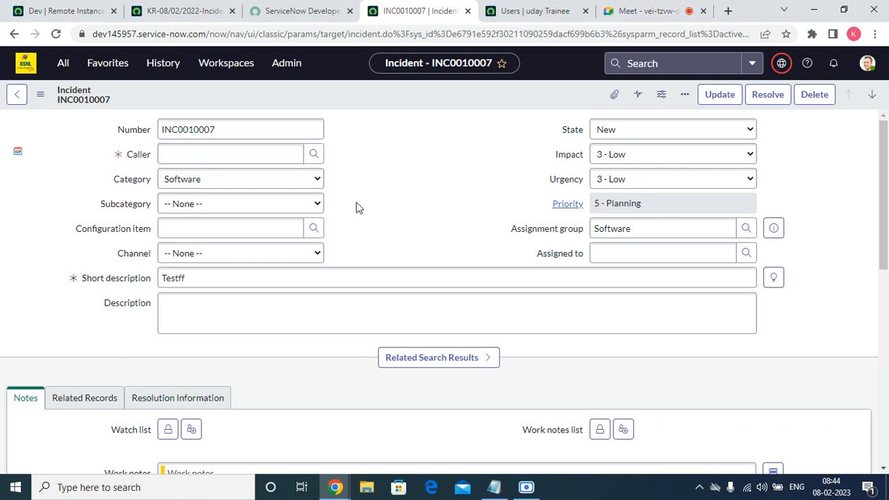
left_click(314, 154)
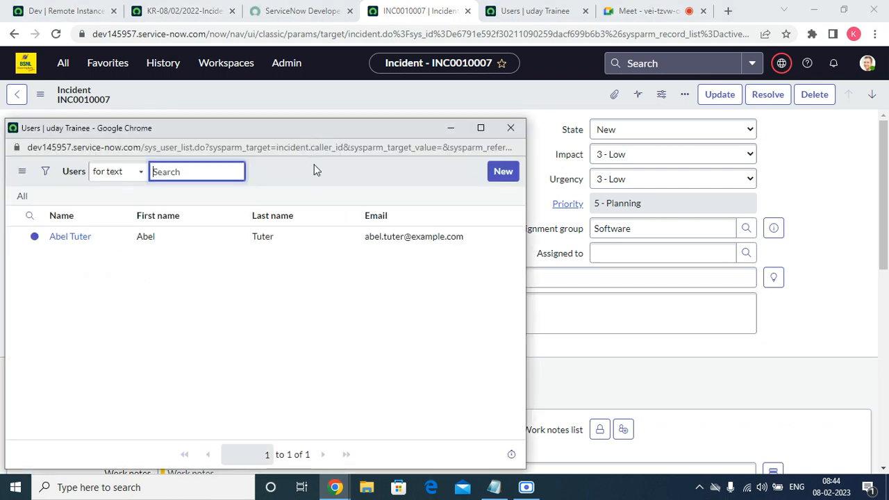
left_click(511, 128)
Leave INC0010007 without saving, start a new incident from the open incidents list and check its Caller lookup list
left_click(113, 68)
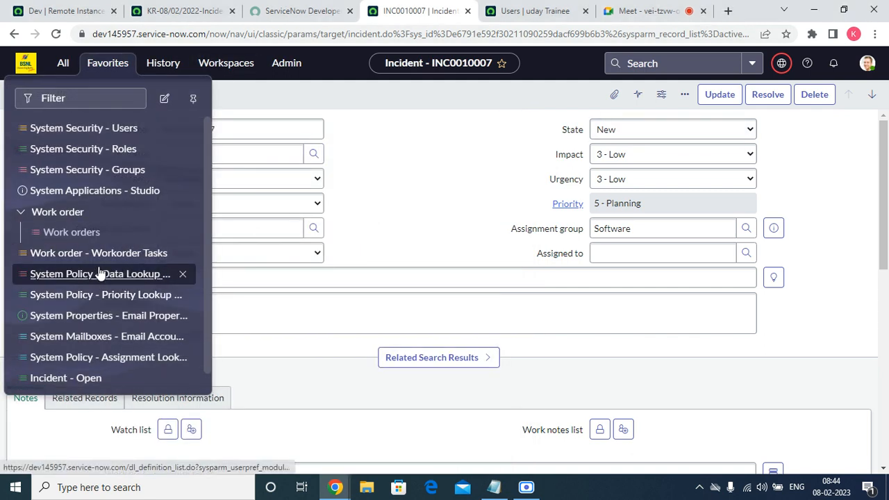
left_click(62, 378)
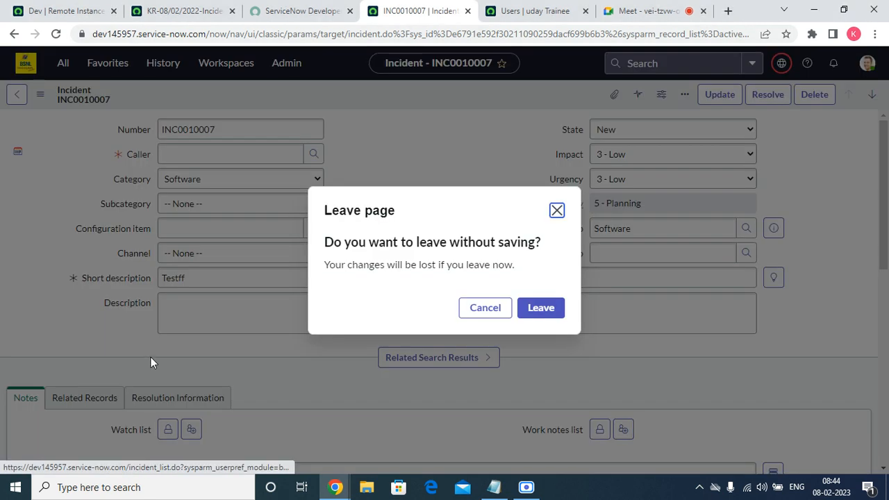
left_click(535, 313)
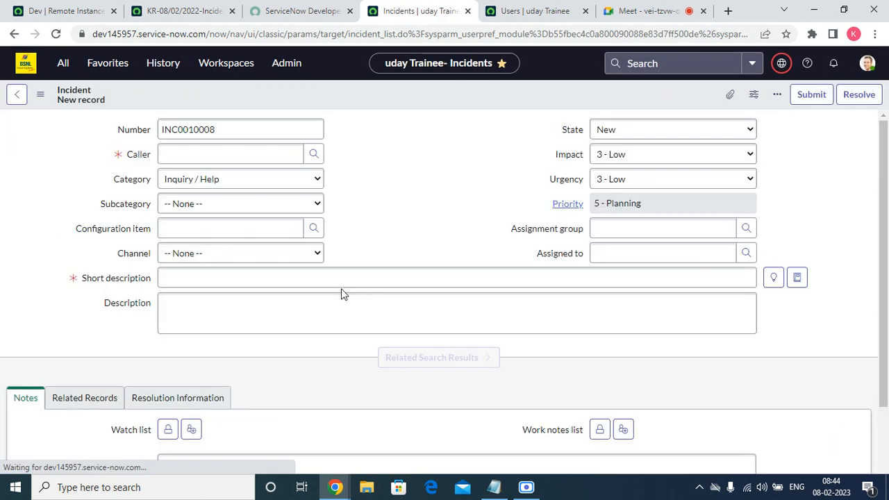
left_click(314, 154)
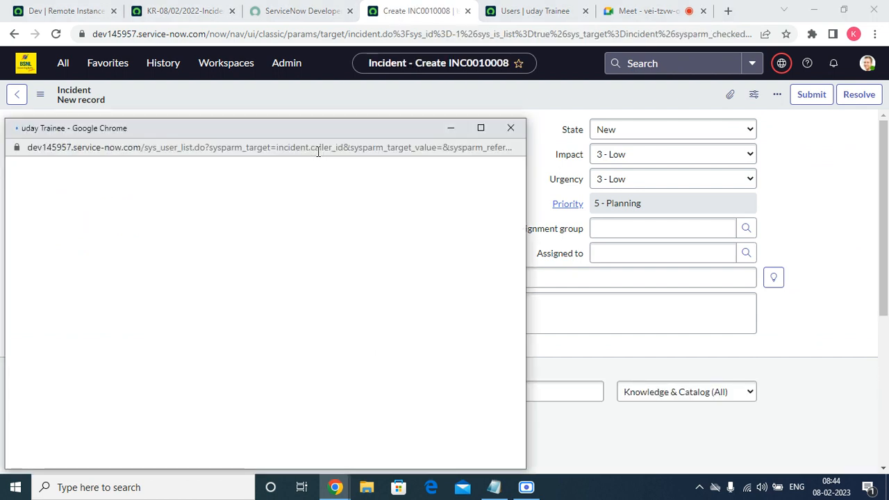
scroll(264, 325, "down", 3)
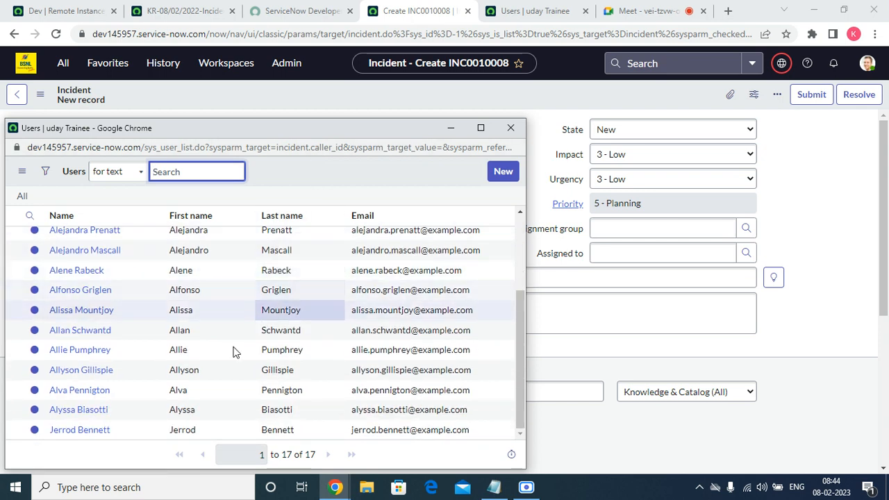
scroll(231, 347, "up", 3)
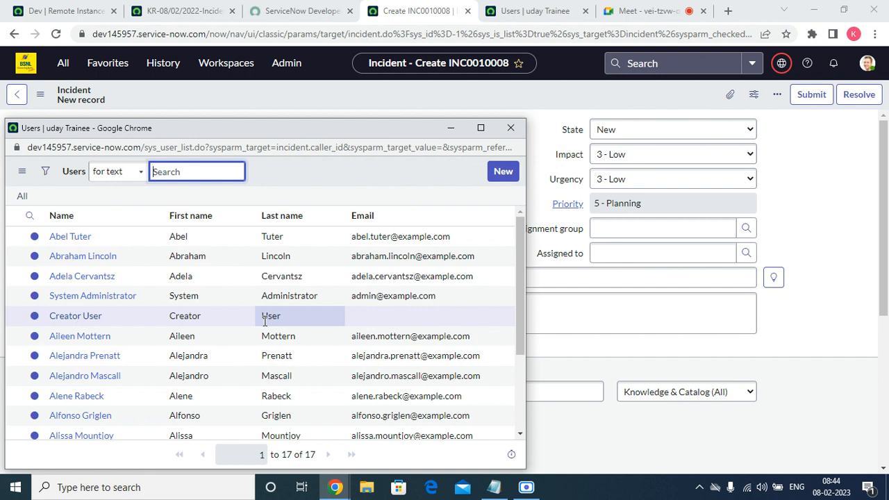
left_click(502, 127)
Create the local update set KR-08/02/2022-Incident-II and make it current
left_click(120, 68)
scroll(185, 338, "down", 1)
left_click(73, 376)
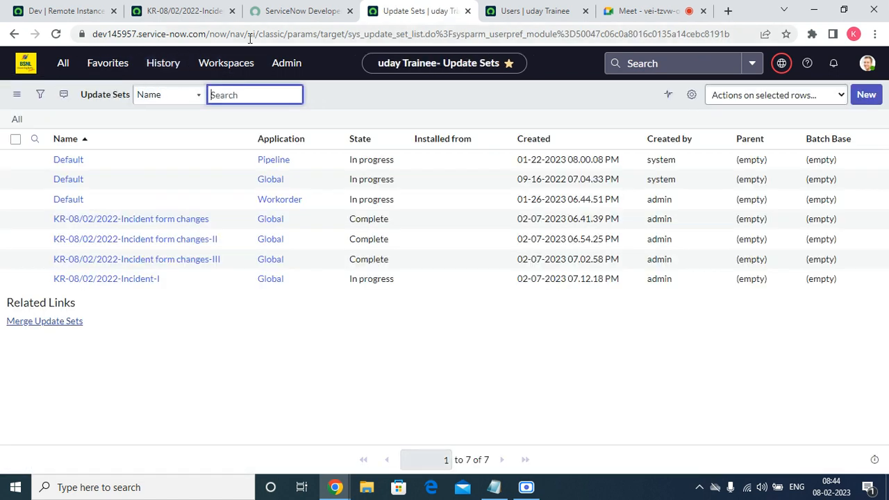
left_click(865, 96)
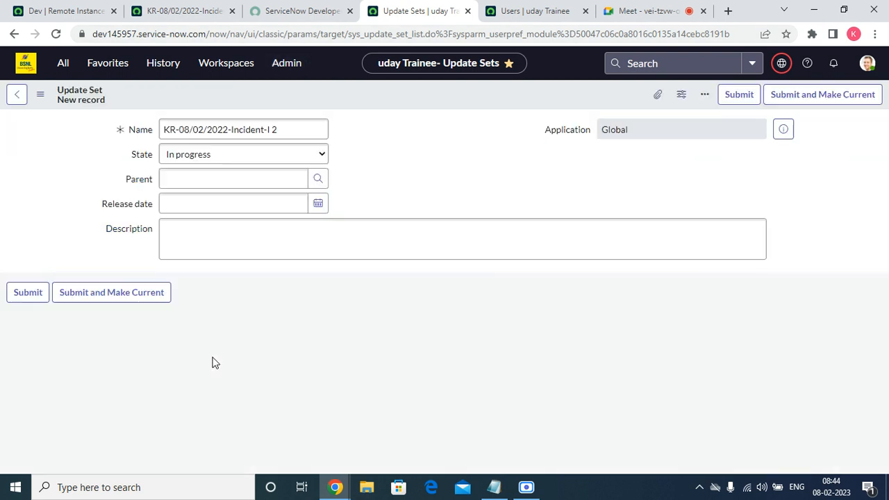
left_click(294, 129)
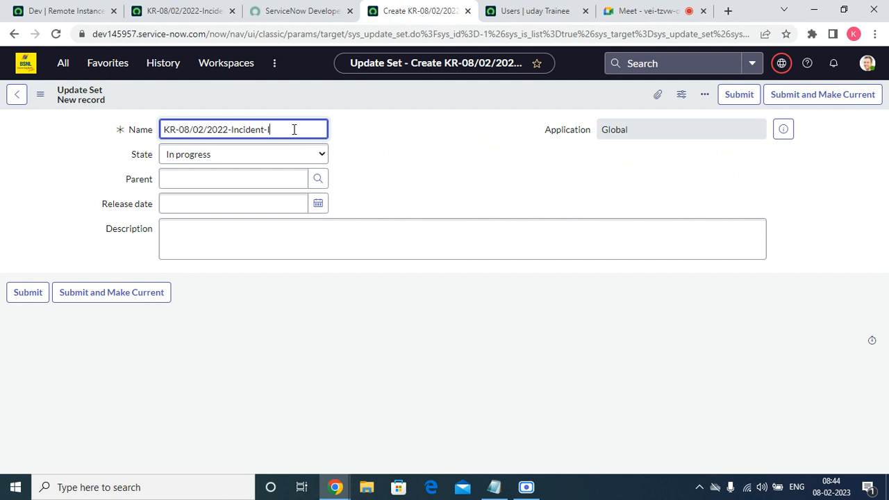
left_click(114, 297)
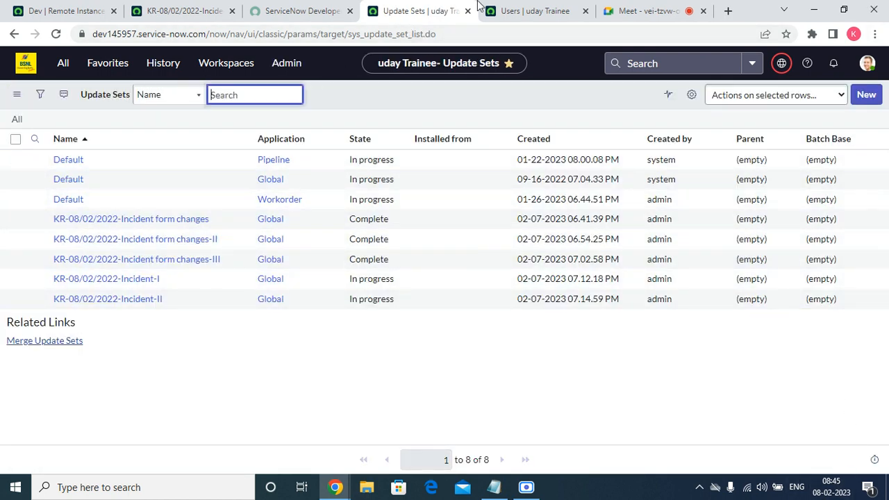
Open incident INC0010007 from the open incidents list and go to its form layout configuration
left_click(112, 67)
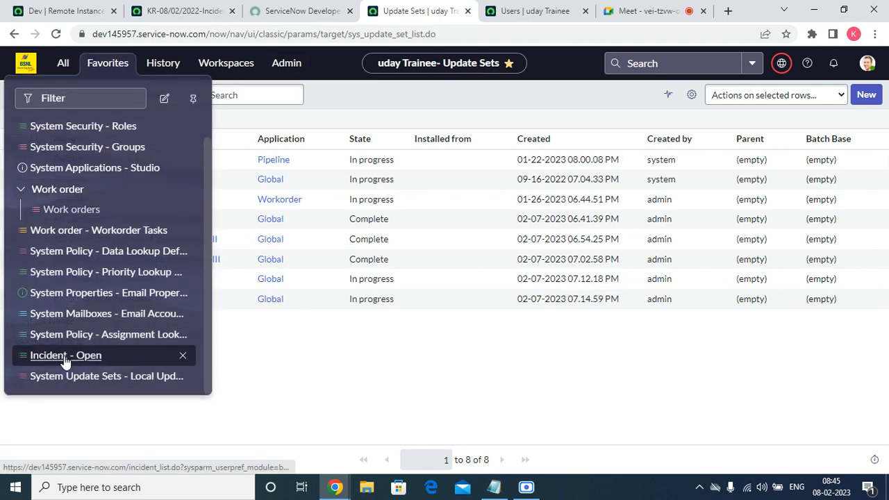
left_click(66, 357)
left_click(82, 167)
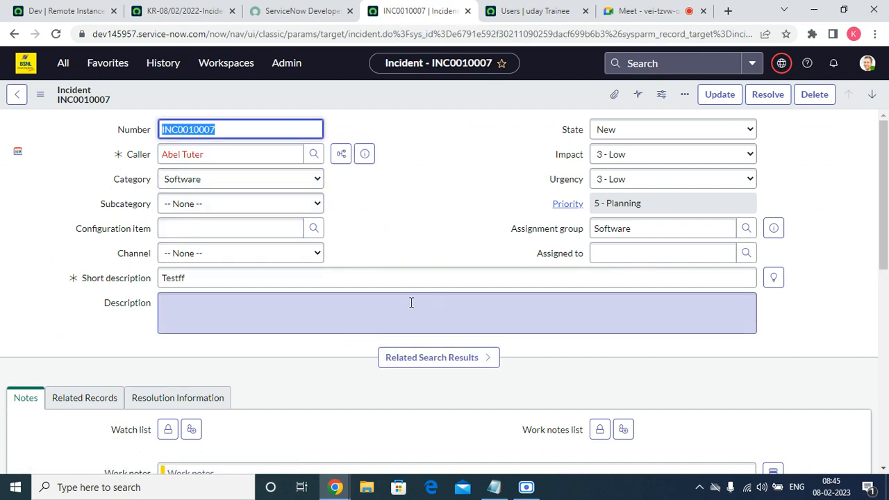
right_click(356, 100)
mouse_move(429, 295)
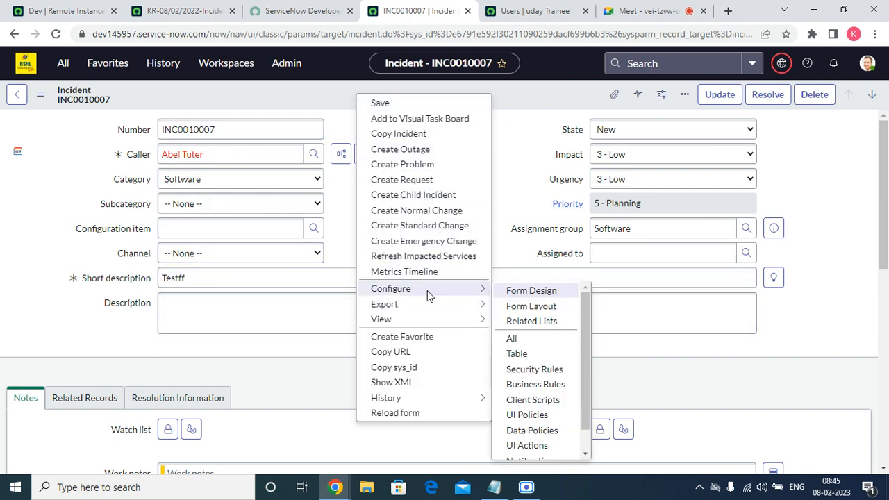
left_click(534, 312)
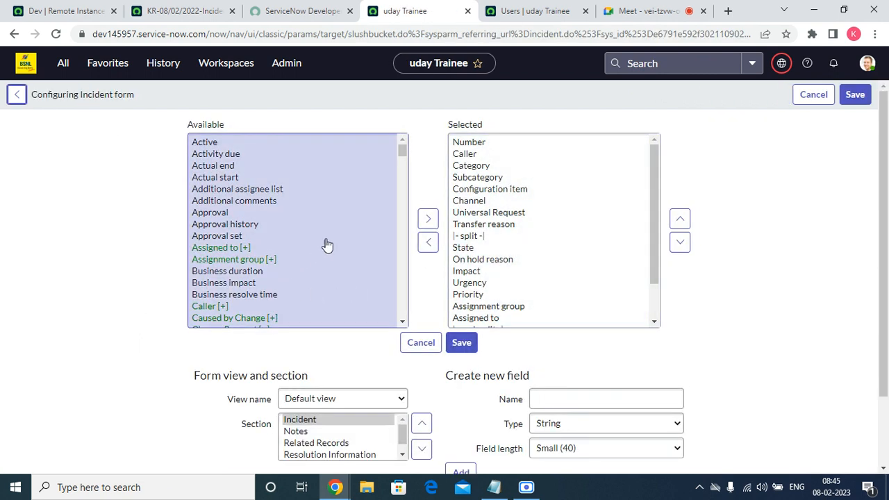
Move the Channel field below the split marker, directly above State, in the selected form fields
left_click_drag(402, 151, 402, 154)
left_click(479, 201)
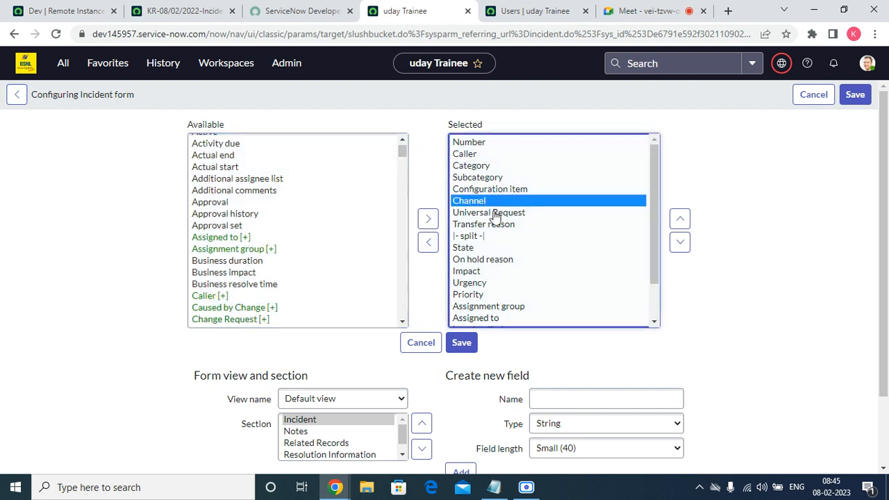
left_click(683, 245)
left_click(685, 250)
left_click(685, 249)
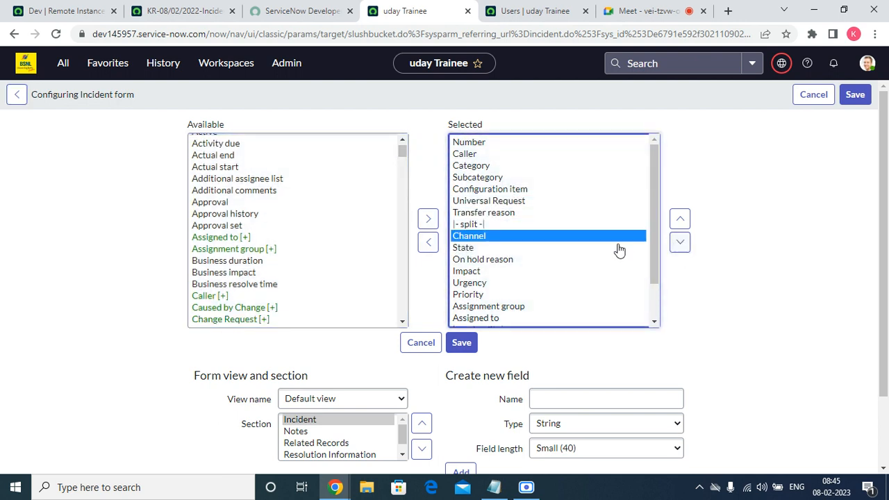
Add the Service and Service offering fields to the Incident form's selected fields
scroll(307, 259, "down", 20)
scroll(309, 259, "up", 20)
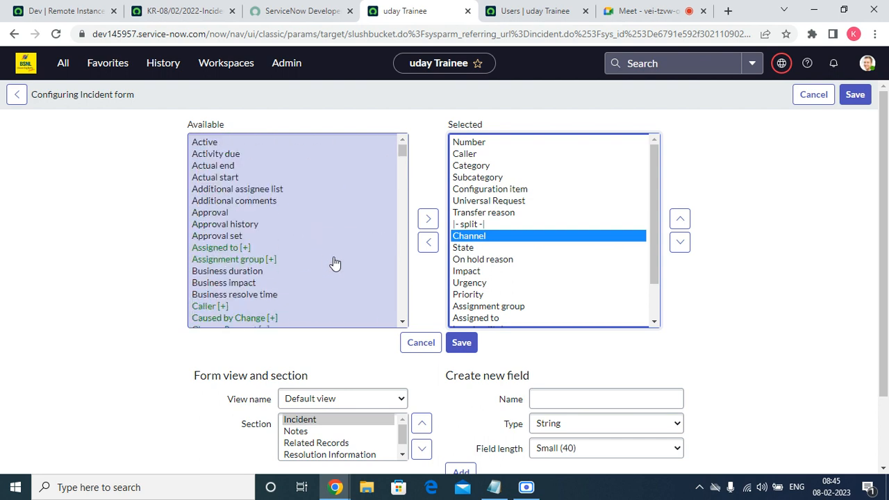
left_click(228, 272)
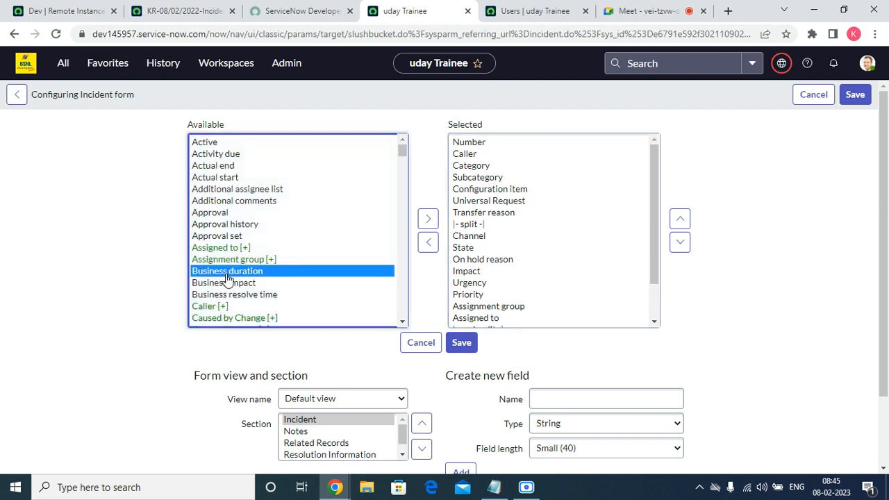
type("se")
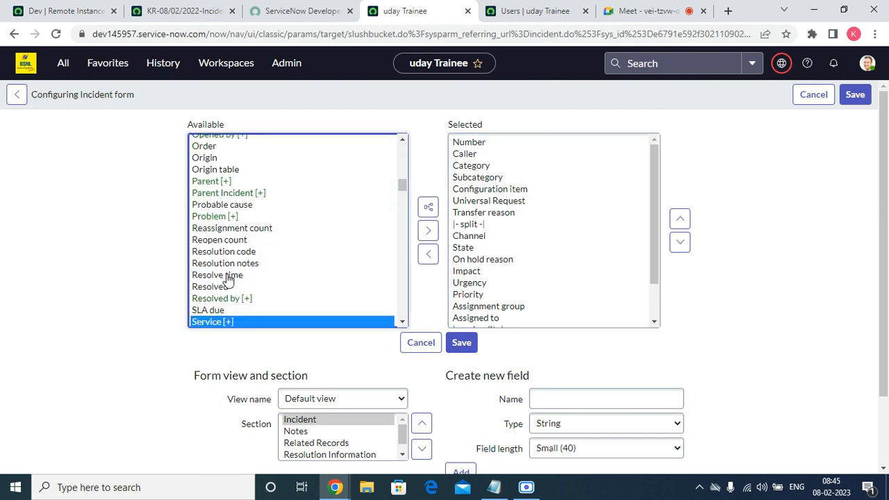
left_click(403, 322)
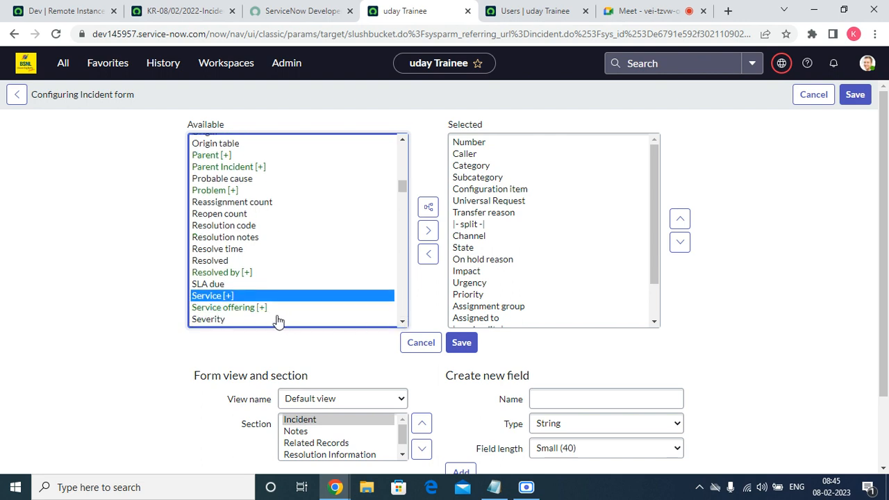
left_click(251, 308, "shift")
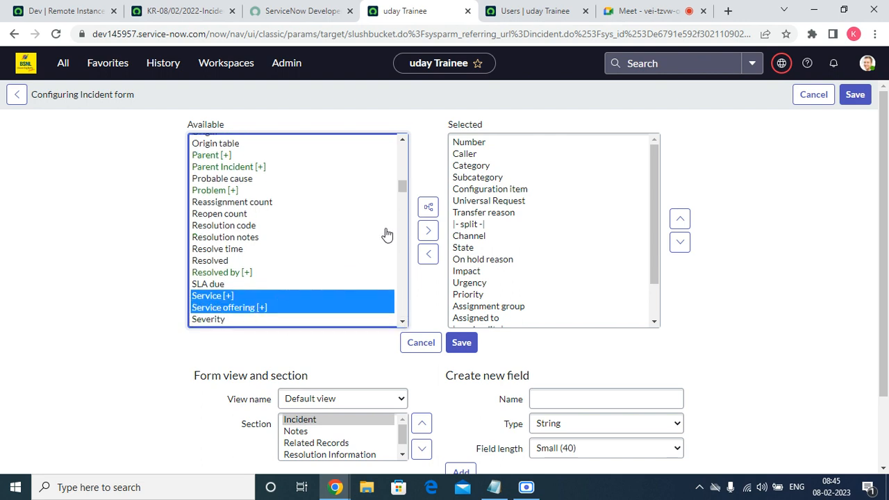
left_click(428, 230)
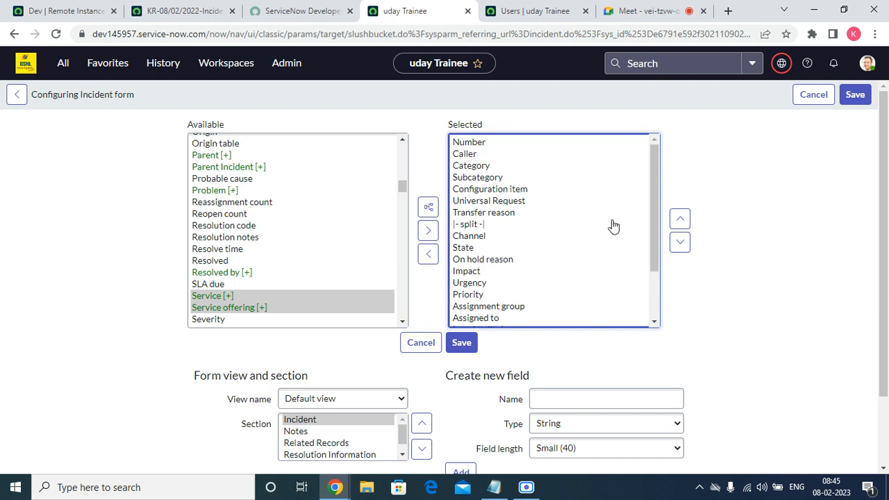
Move Service and Service offering directly below Configuration item in the selected fields and save the form layout
left_click(680, 217)
left_click(680, 218)
left_click(681, 217)
left_click(681, 217)
left_click(680, 217)
left_click(680, 217)
left_click(681, 218)
left_click(680, 219)
left_click(680, 219)
left_click(680, 219)
left_click(680, 219)
left_click(681, 219)
left_click(680, 219)
left_click(681, 218)
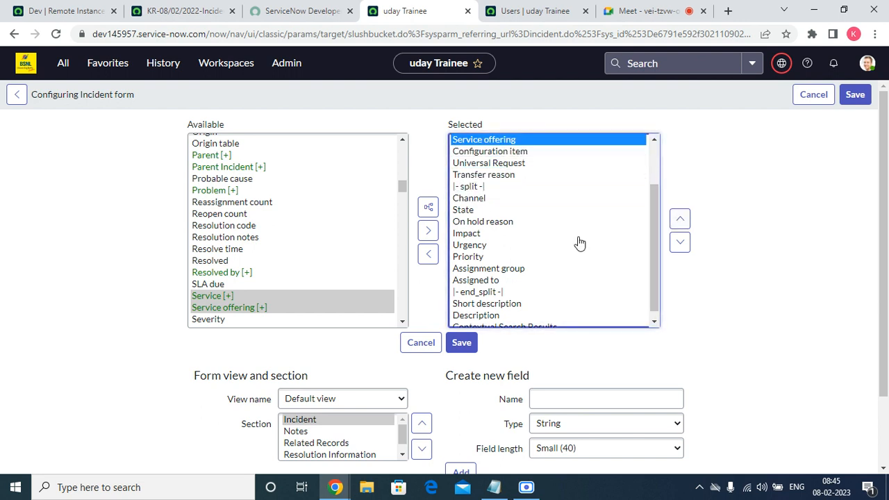
scroll(581, 243, "up", 3)
left_click(680, 243)
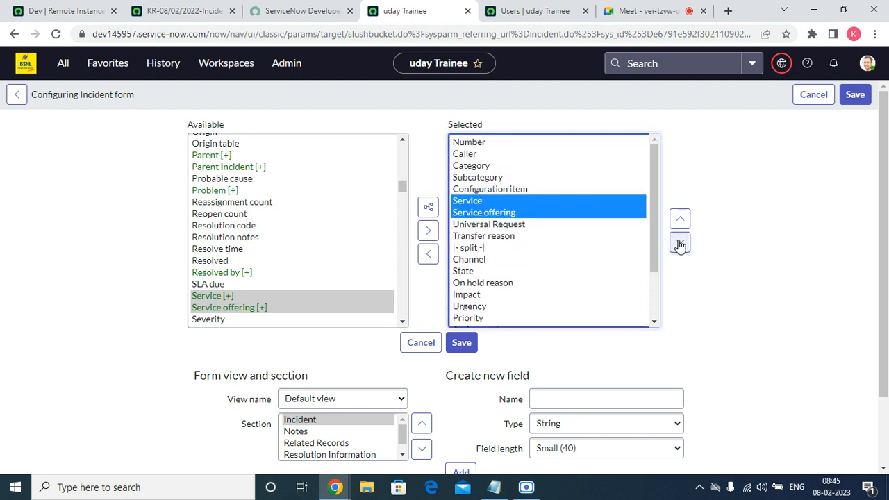
left_click(465, 342)
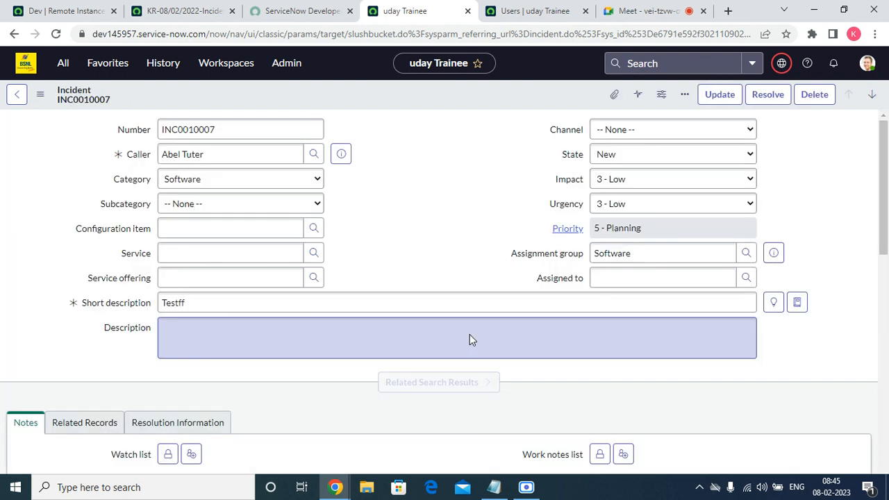
From the local update sets list, open KR-08/02/2022-Incident-I and KR-08/02/2022-Incident-II in separate browser tabs
left_click(117, 64)
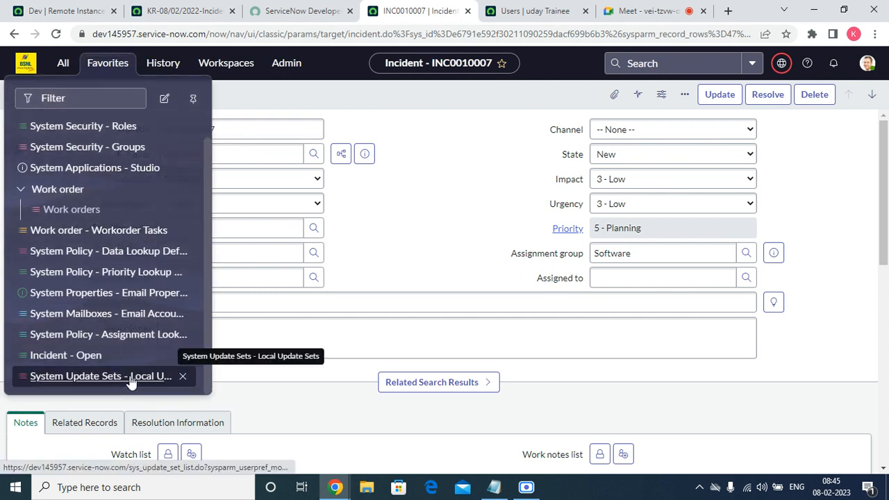
left_click(131, 375)
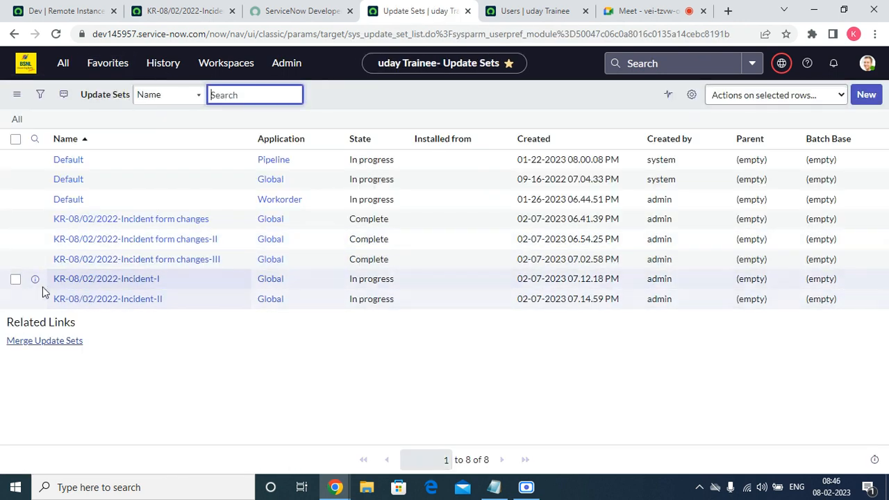
right_click(37, 284)
left_click(83, 294)
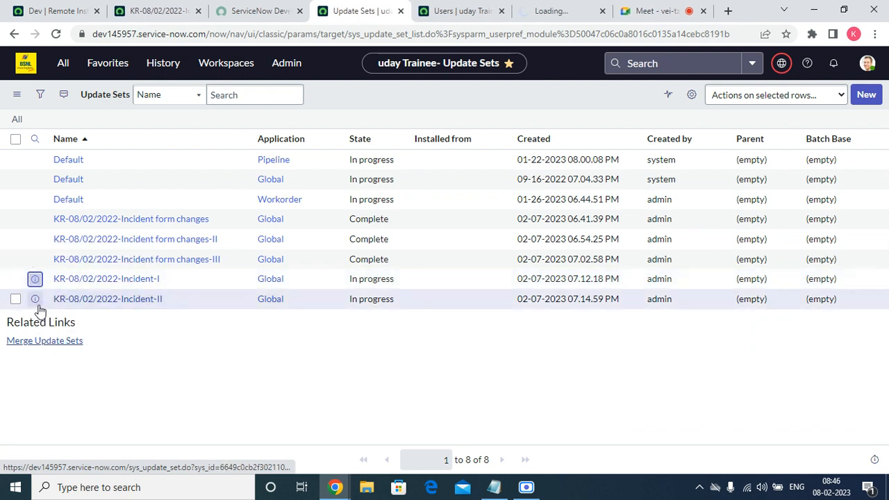
right_click(38, 306)
left_click(90, 315)
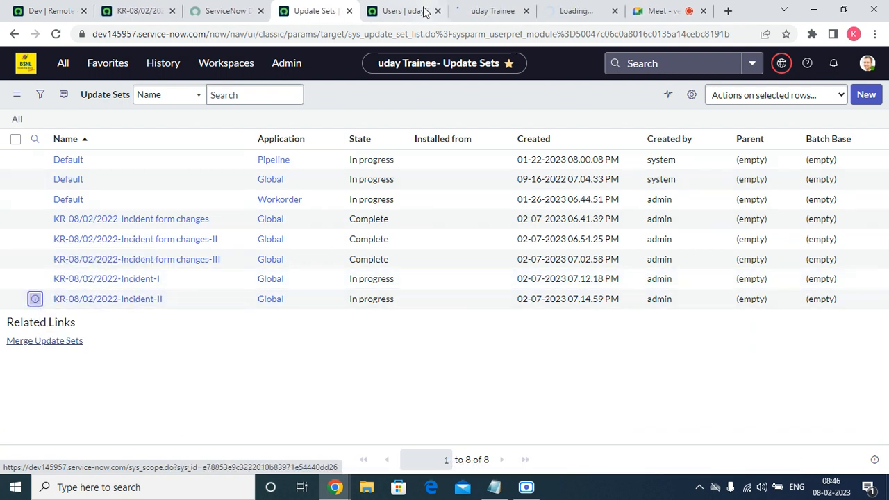
Close the Users tab, review the customer updates captured in both Incident update sets, and close their tabs
left_click(426, 11)
left_click(438, 11)
scroll(291, 294, "down", 2)
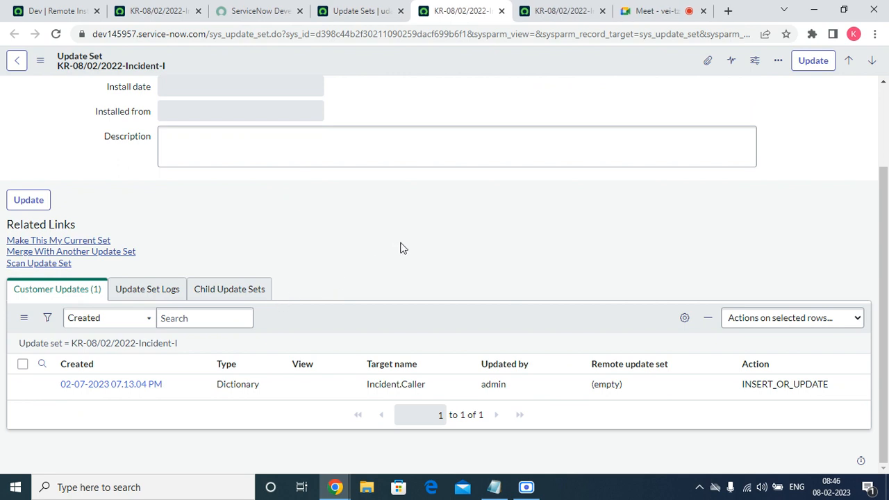
left_click(571, 11)
scroll(364, 254, "down", 2)
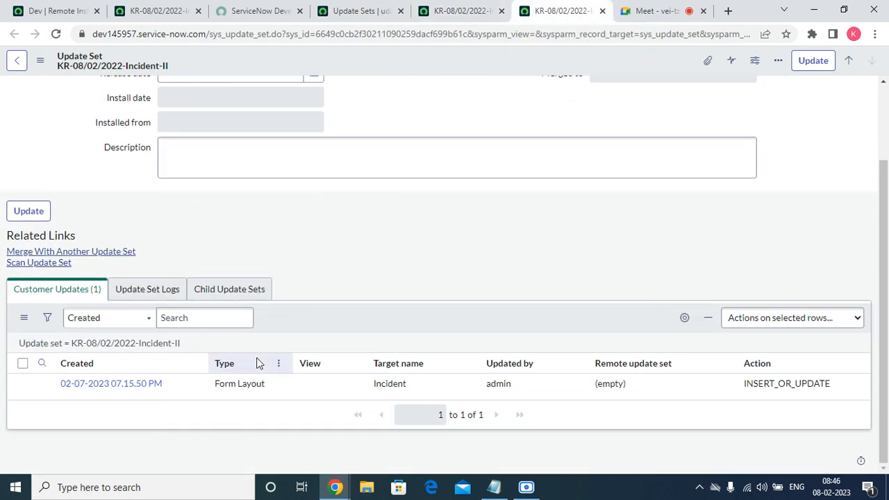
left_click(450, 12)
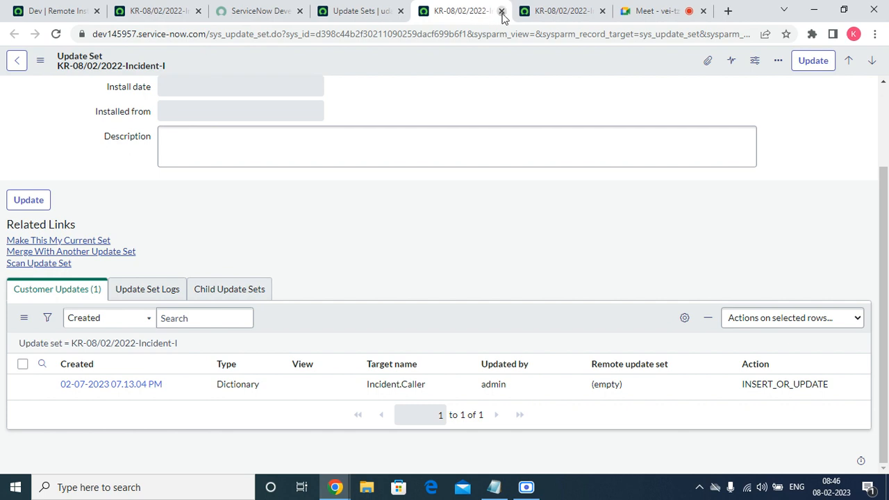
left_click(502, 11)
left_click(501, 11)
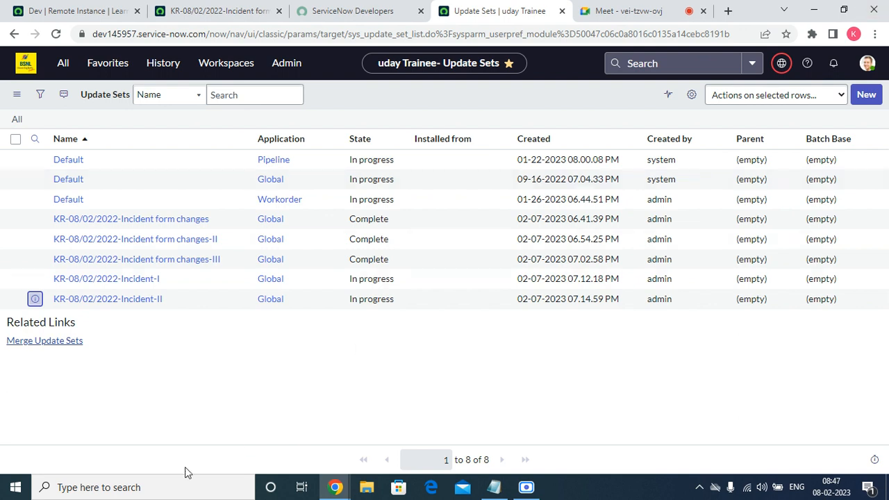
Start merging update sets and filter the merge list to those whose State is In progress
left_click(43, 342)
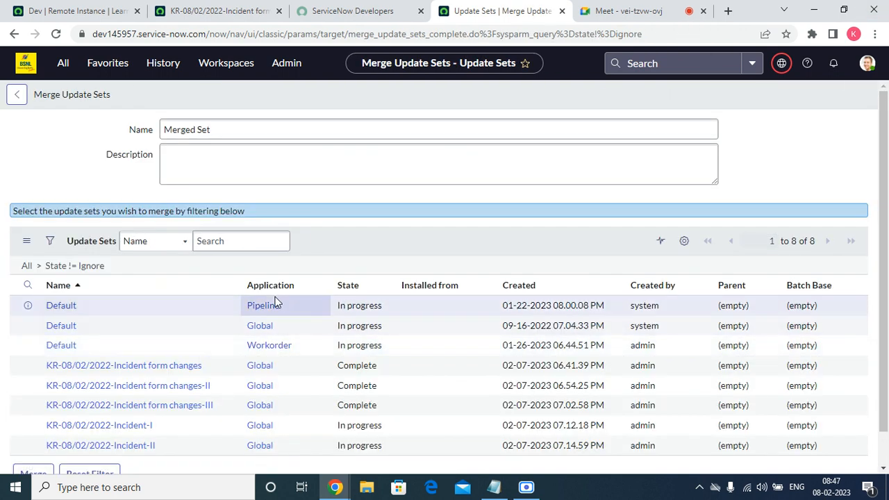
scroll(278, 300, "down", 1)
scroll(278, 300, "down", 1)
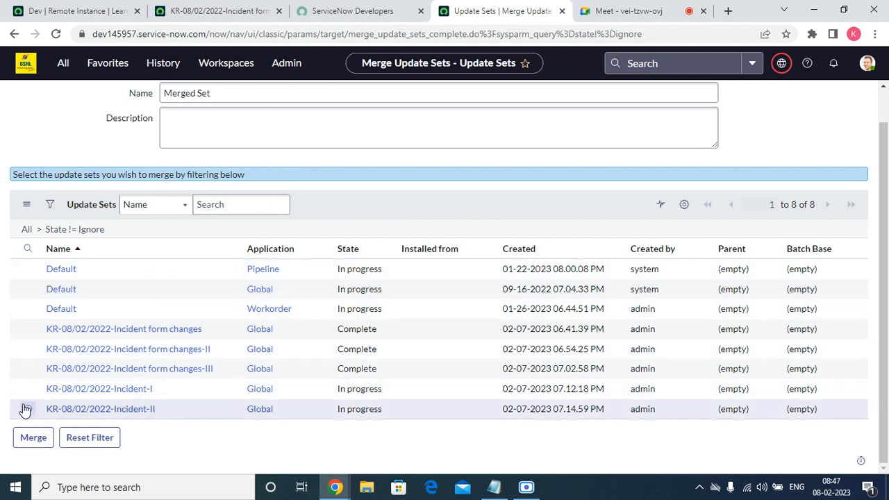
left_click(169, 206)
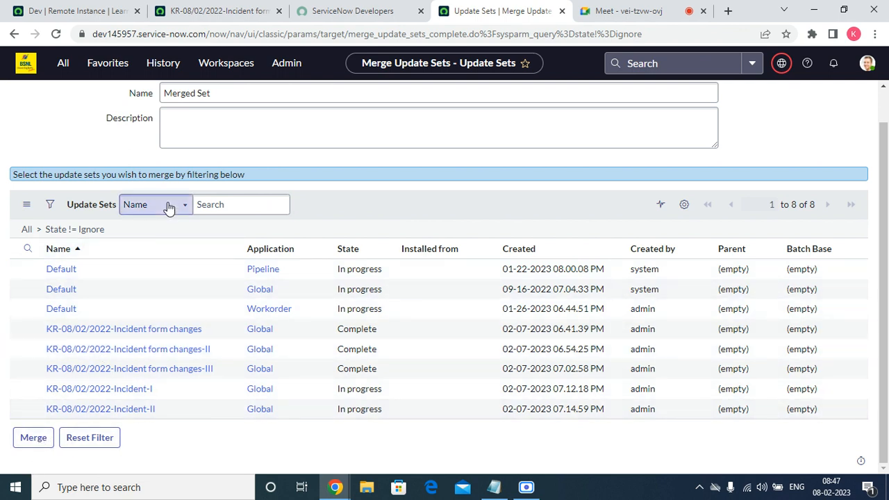
left_click(347, 215)
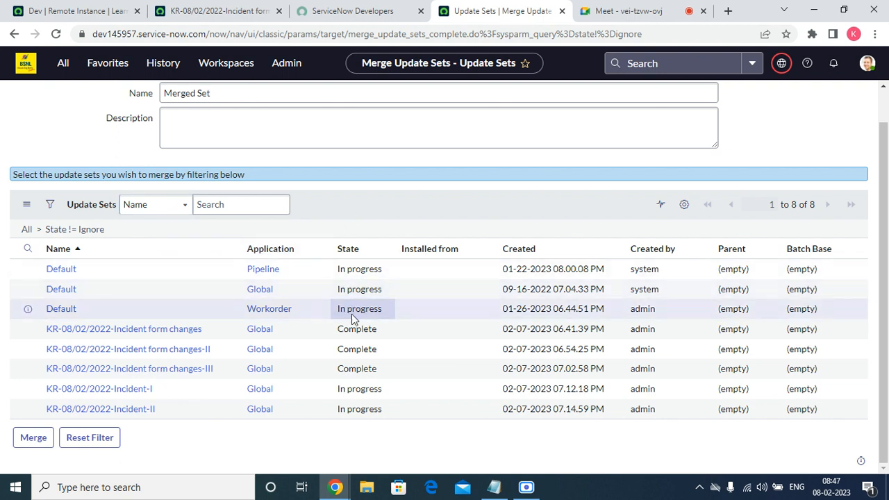
right_click(354, 390)
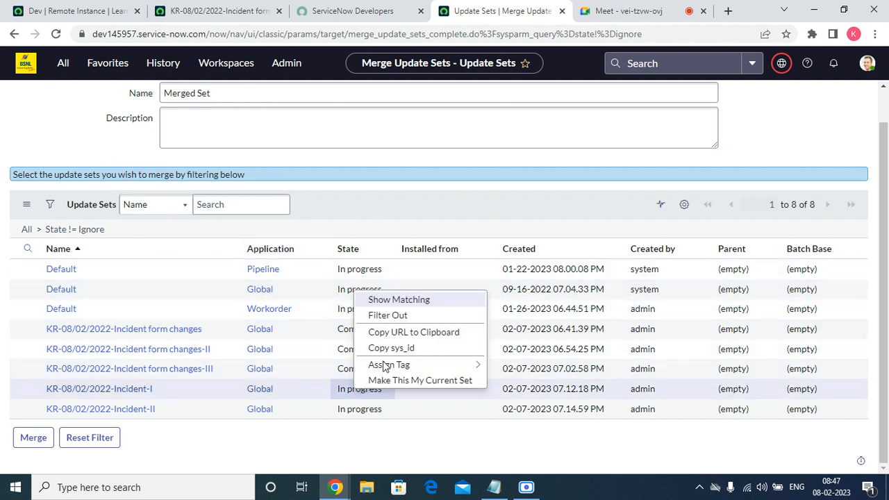
left_click(395, 303)
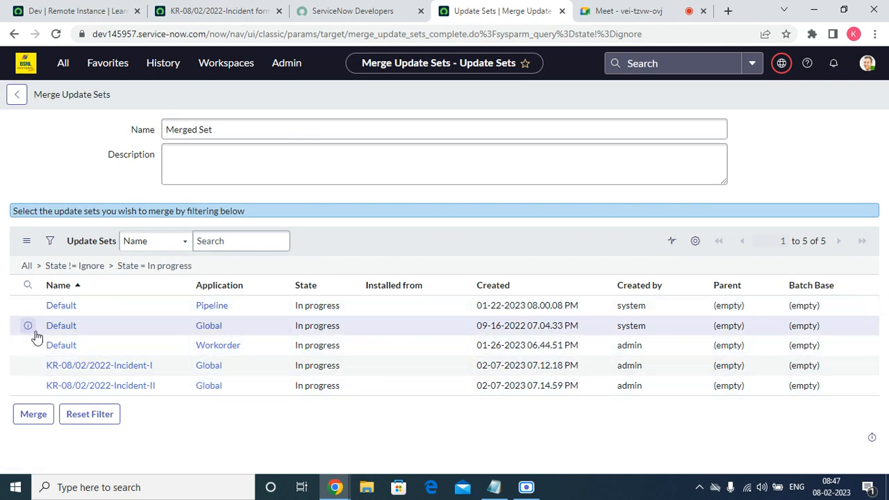
Filter out the update sets named Default and merge the remaining two Incident update sets as Merged Set
right_click(55, 327)
left_click(79, 349)
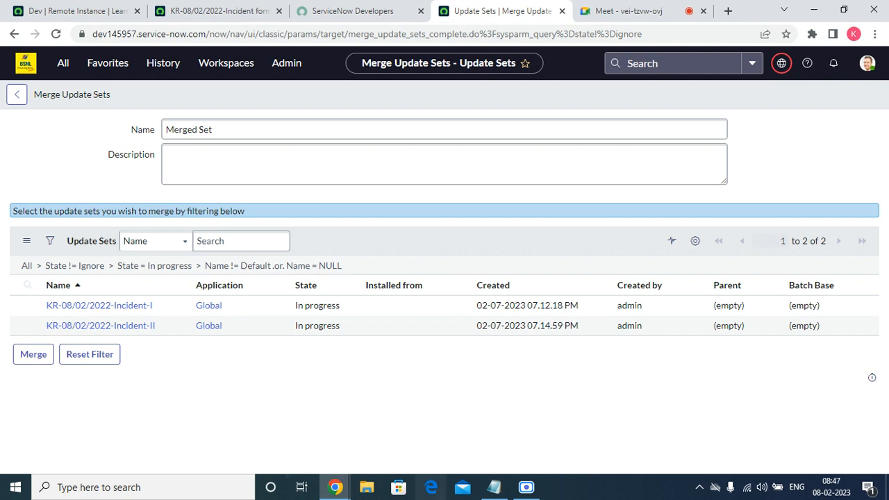
left_click(30, 362)
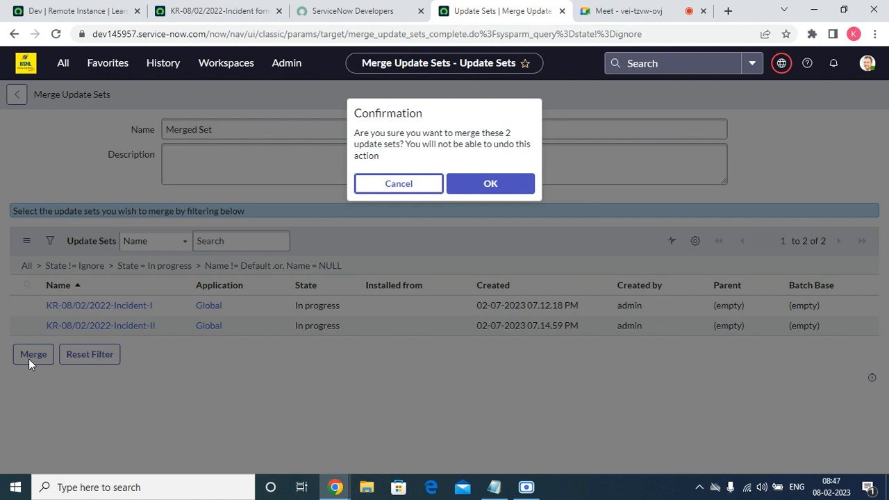
left_click(491, 184)
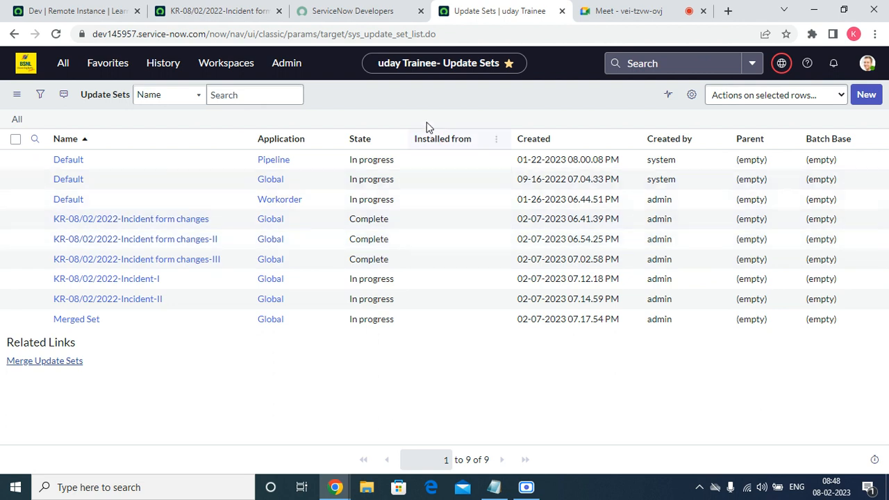
Open Merged Set from the update sets list and examine its customer updates and merged update sets
right_click(421, 99)
left_click(464, 167)
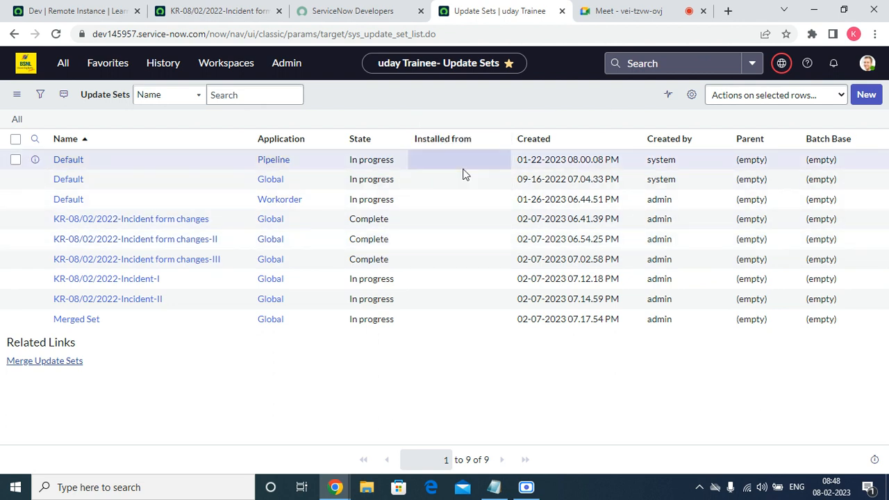
left_click(91, 320)
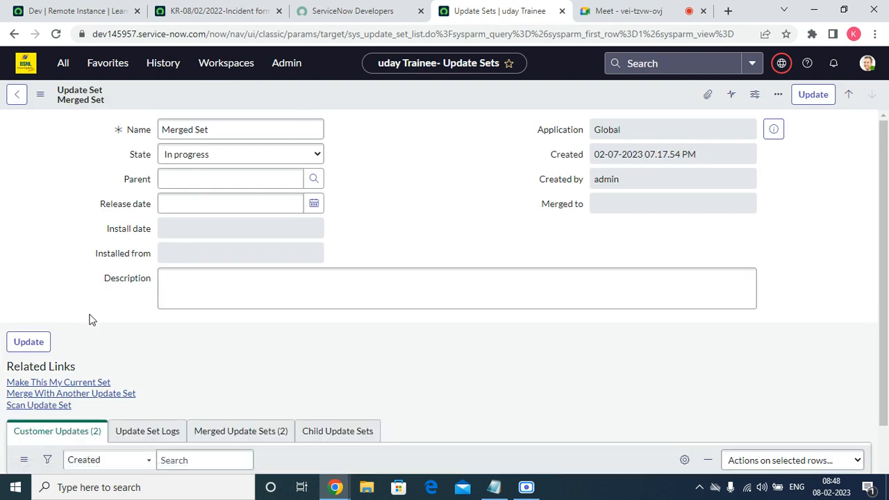
scroll(363, 350, "down", 2)
scroll(343, 449, "down", 1)
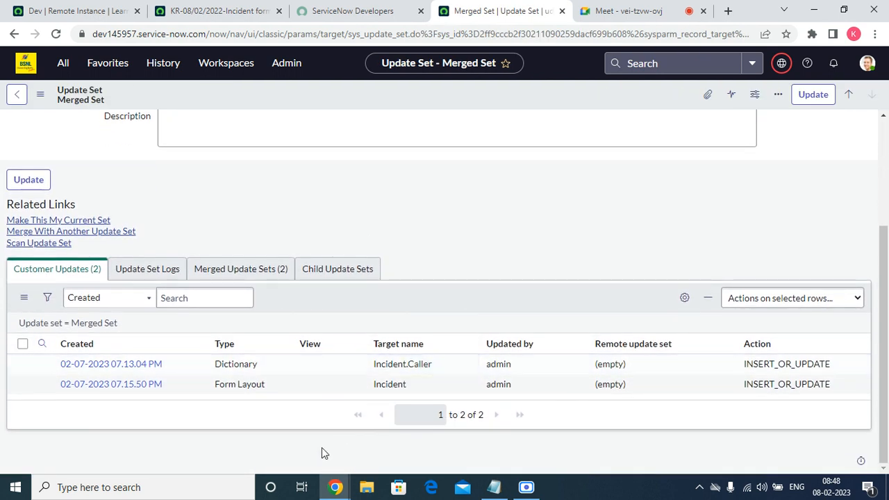
left_click(282, 274)
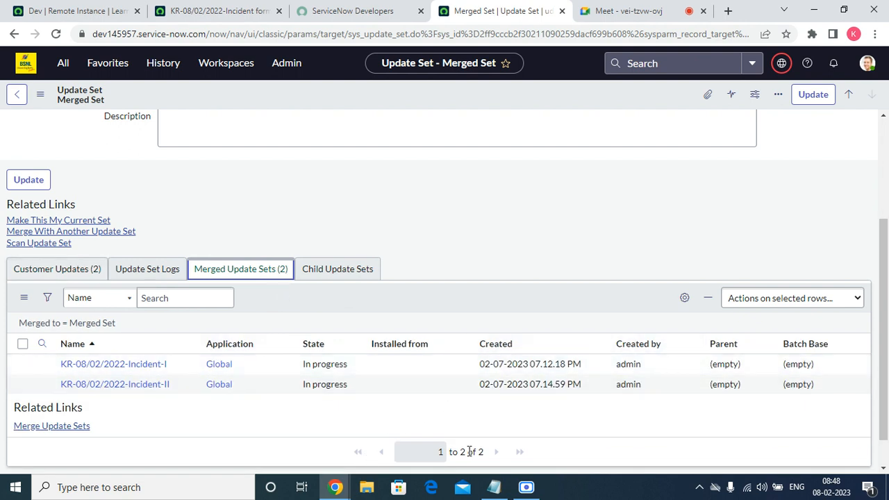
left_click(78, 273)
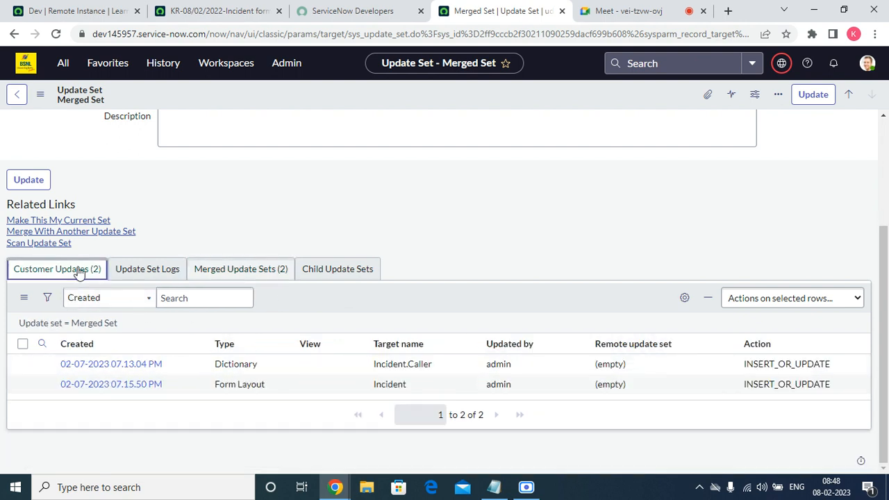
Make Merged Set the current update set and reload its form
left_click(79, 222)
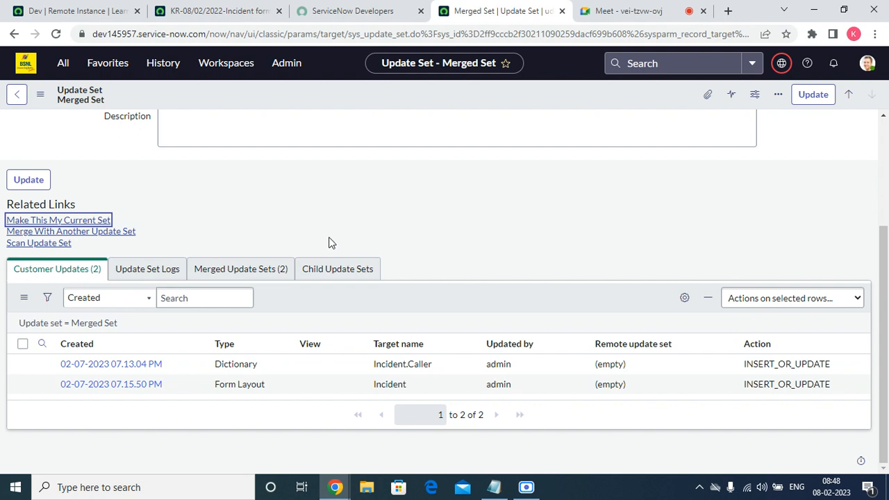
scroll(361, 210, "up", 3)
right_click(321, 90)
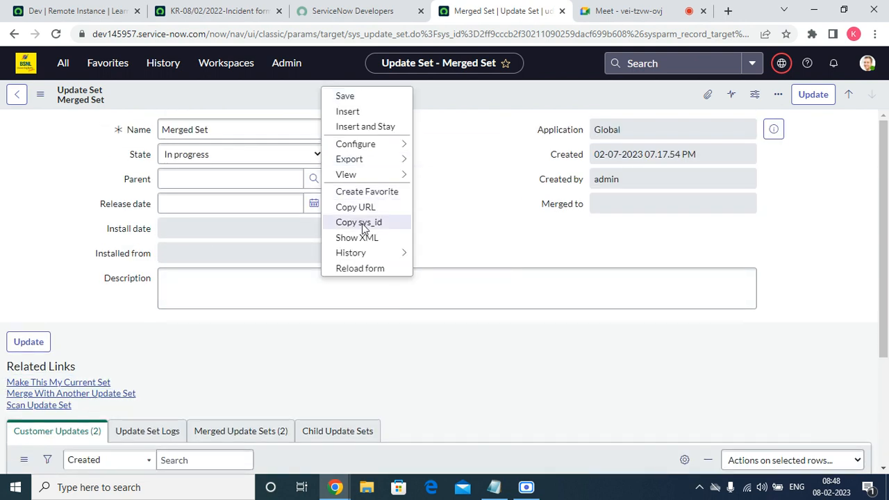
left_click(360, 270)
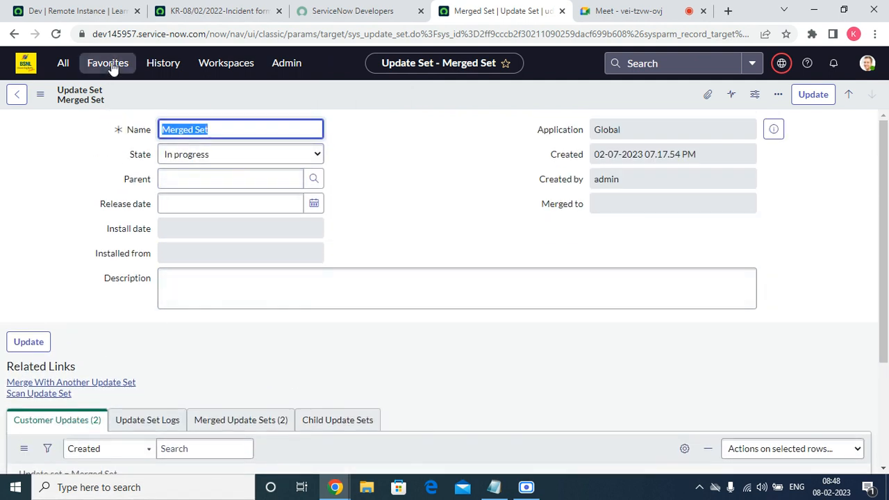
Open incident INC0010006 from the open incidents and check the choices offered by its Channel field
left_click(109, 63)
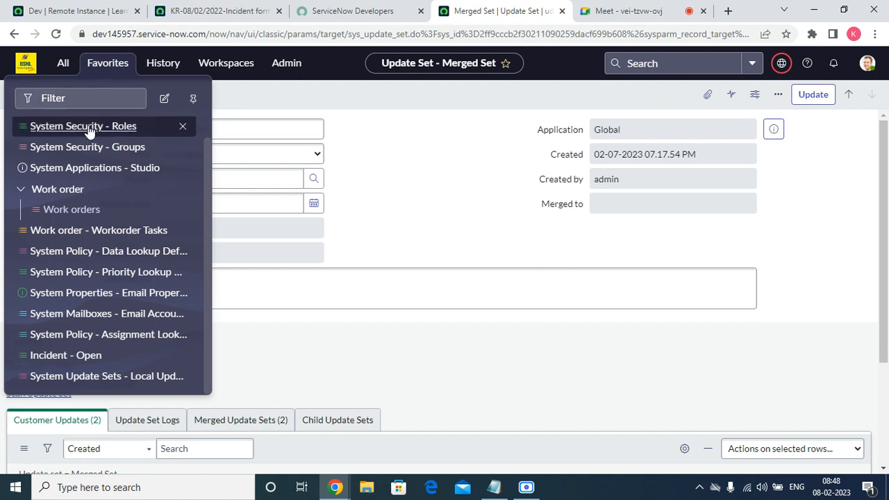
left_click(56, 355)
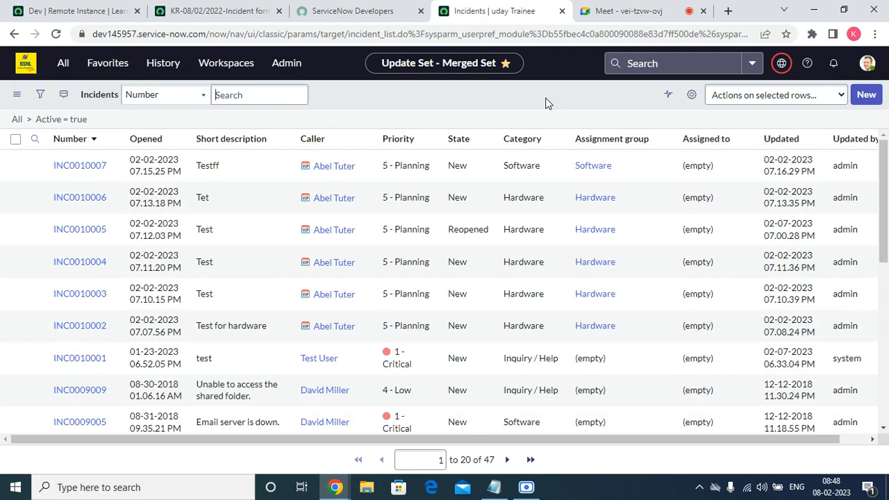
left_click(98, 199)
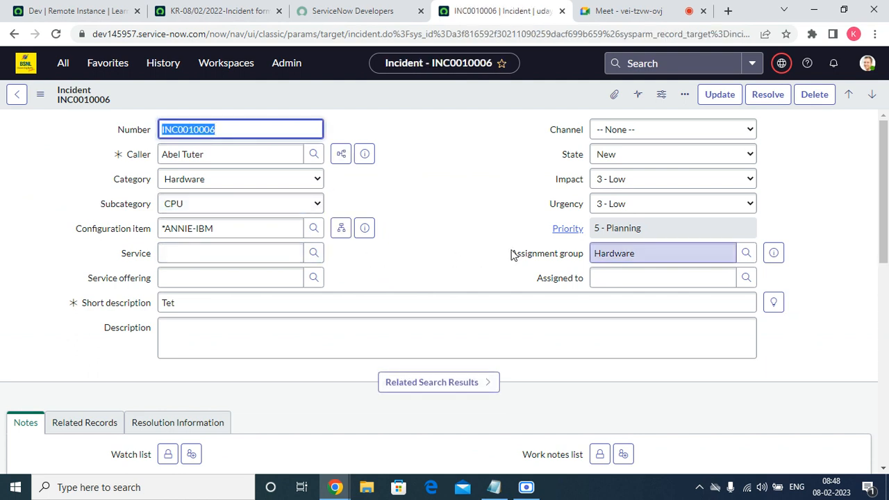
left_click(697, 143)
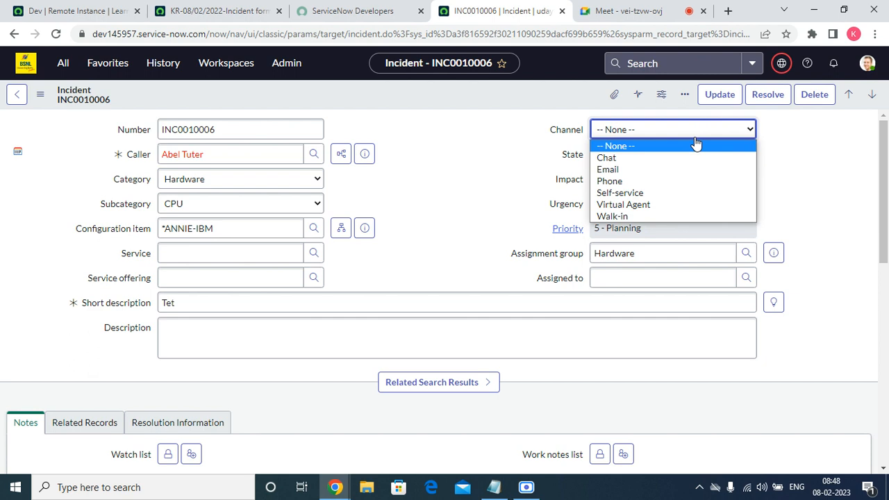
left_click(439, 151)
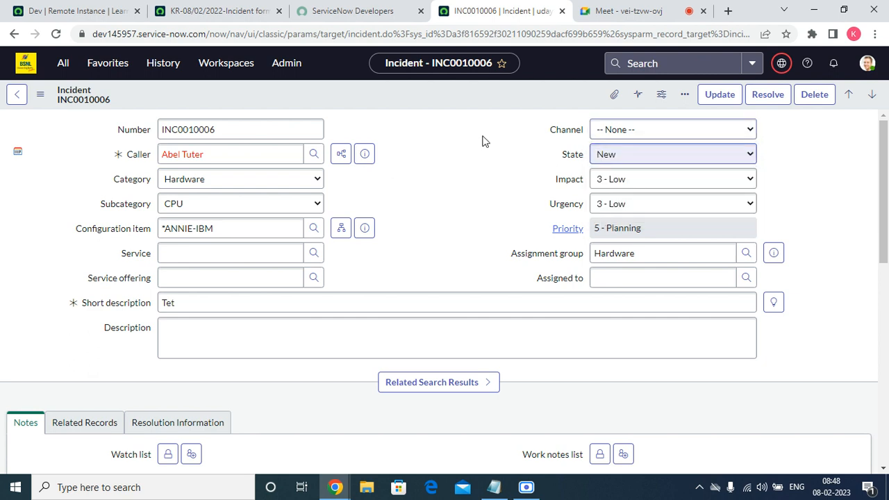
Open the Channel field's dictionary entry and filter its choices to those of the Incident table
right_click(559, 130)
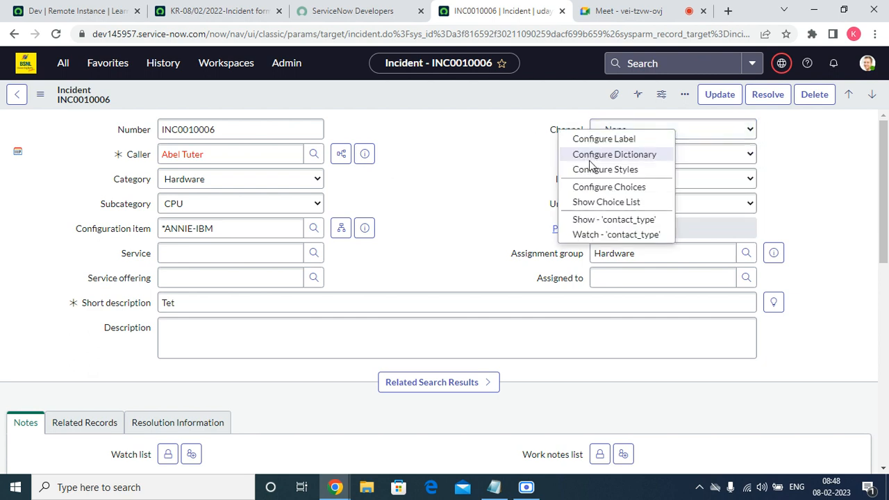
left_click(590, 159)
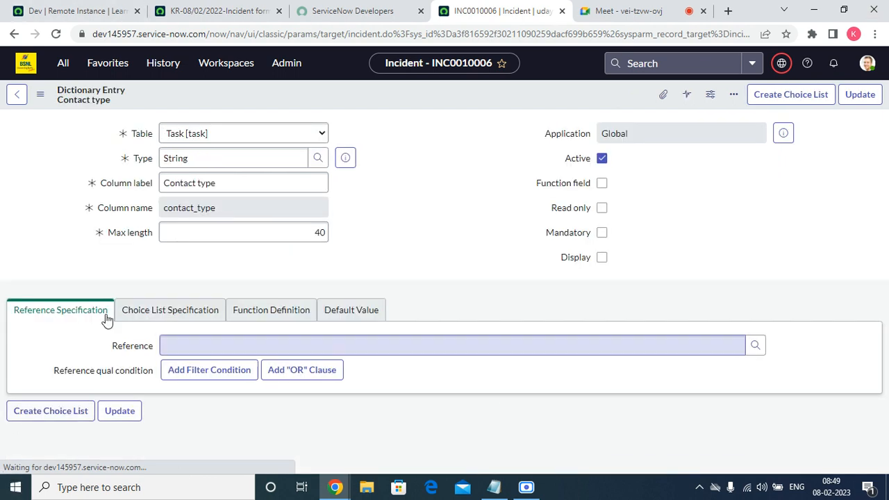
scroll(278, 290, "down", 7)
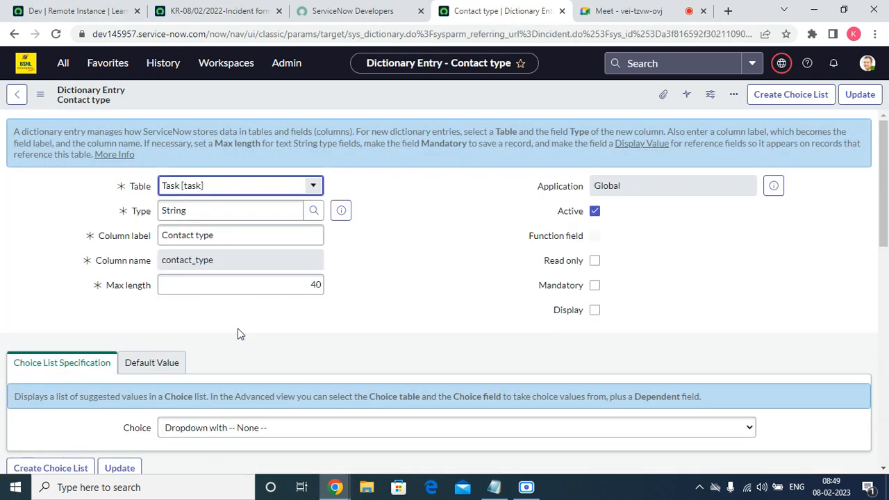
scroll(237, 335, "down", 10)
right_click(192, 354)
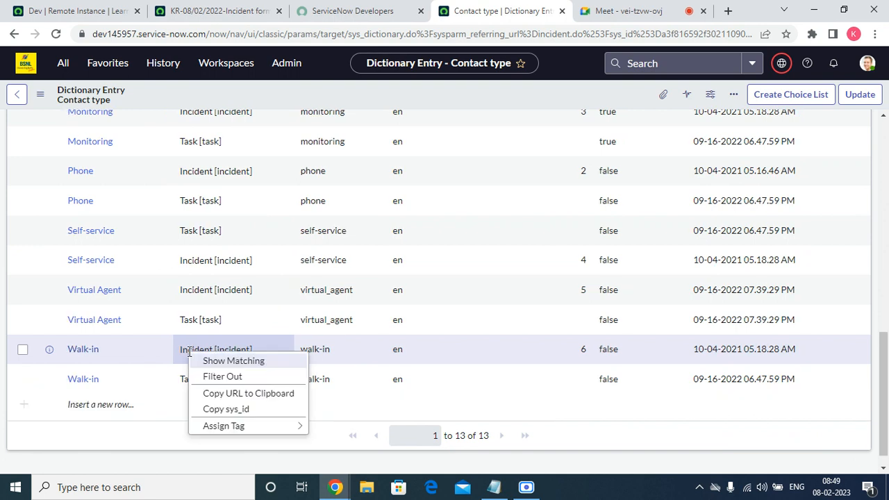
left_click(220, 361)
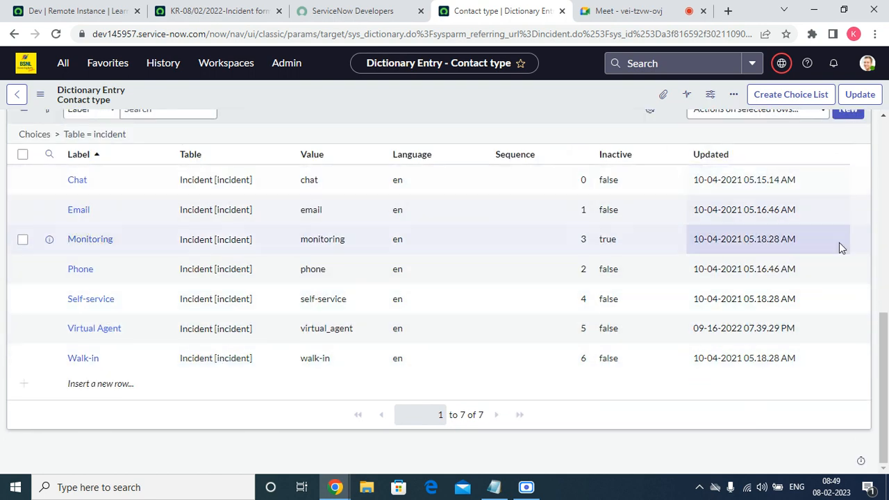
Start a new choice for the contact_type element and set its table to Incident [incident]
scroll(868, 271, "up", 2)
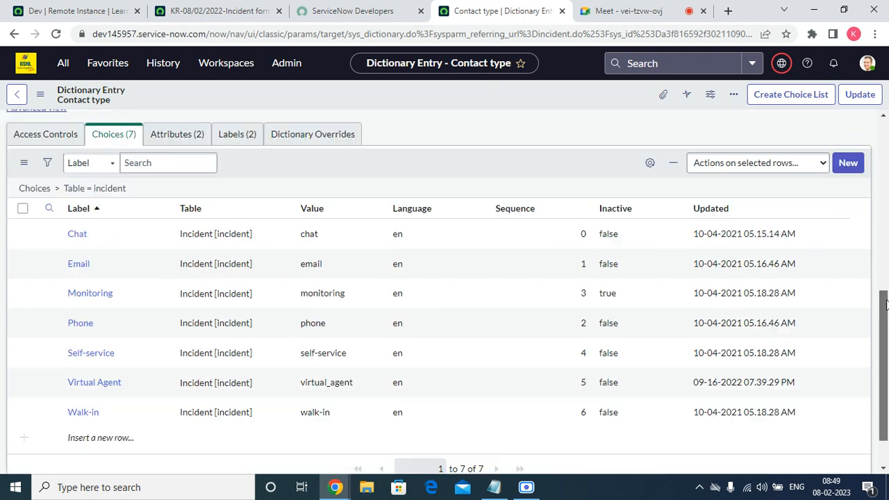
left_click(842, 244)
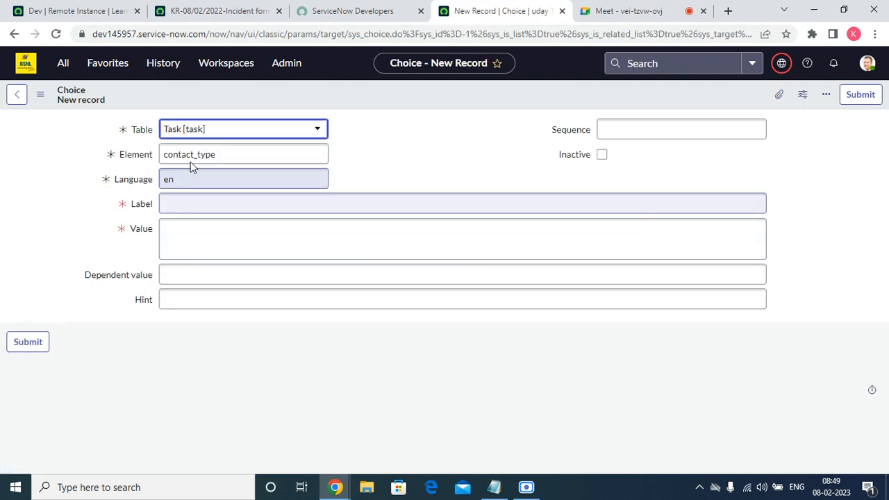
left_click(200, 135)
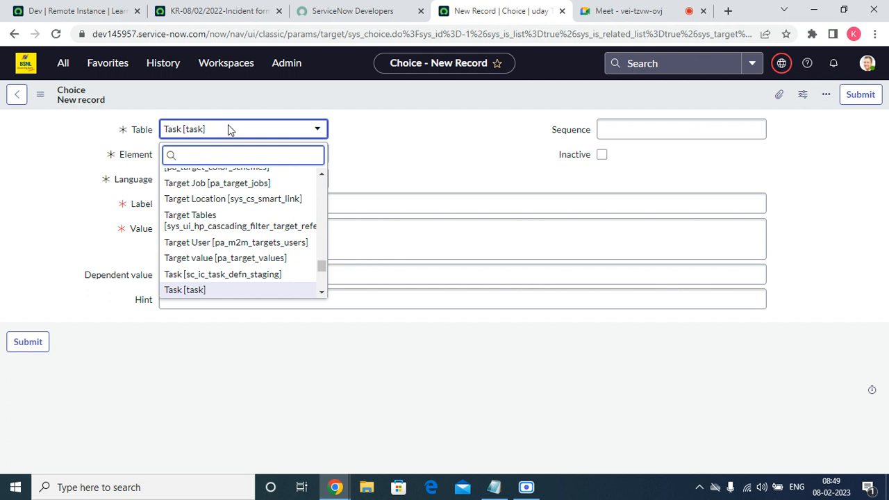
type("inid")
double_click(242, 160)
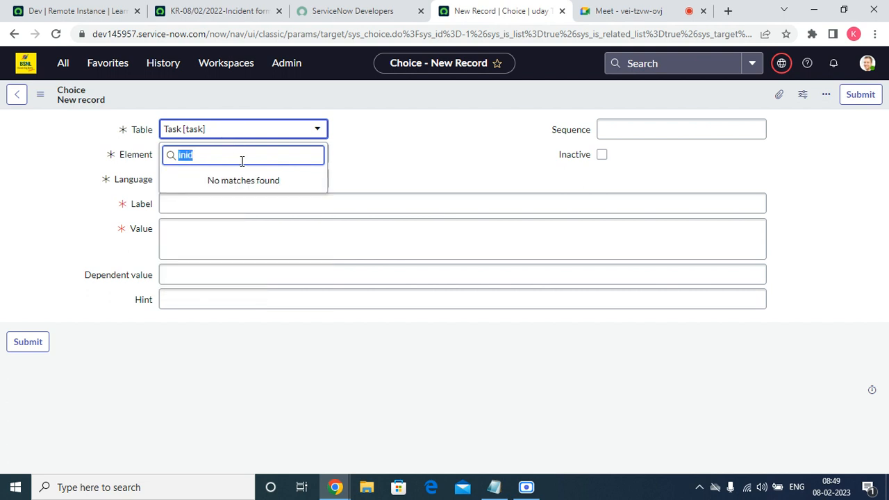
type("inc")
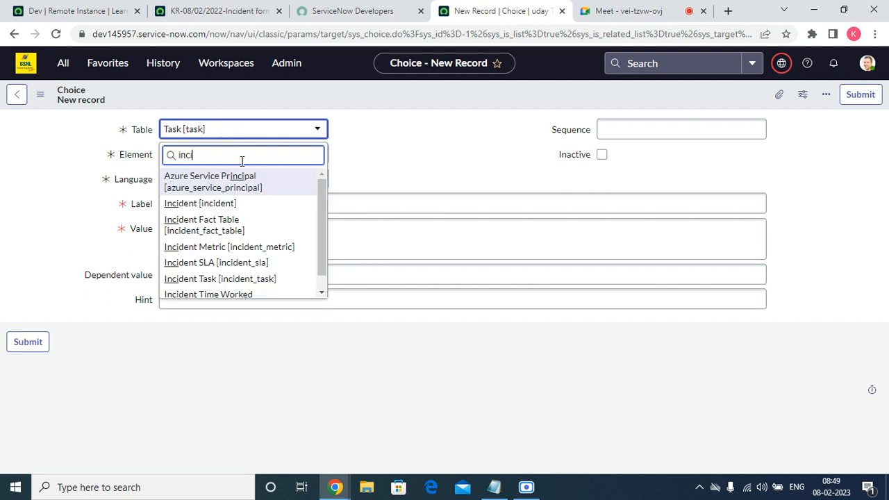
left_click(241, 208)
Give the new choice the label Bot, the value bot and the sequence 100, and submit it
left_click(223, 205)
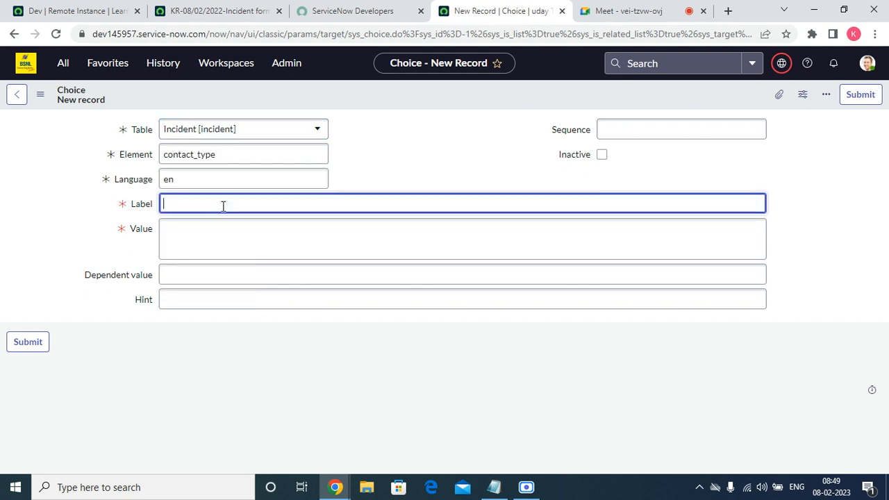
type("Bot")
key("Tab")
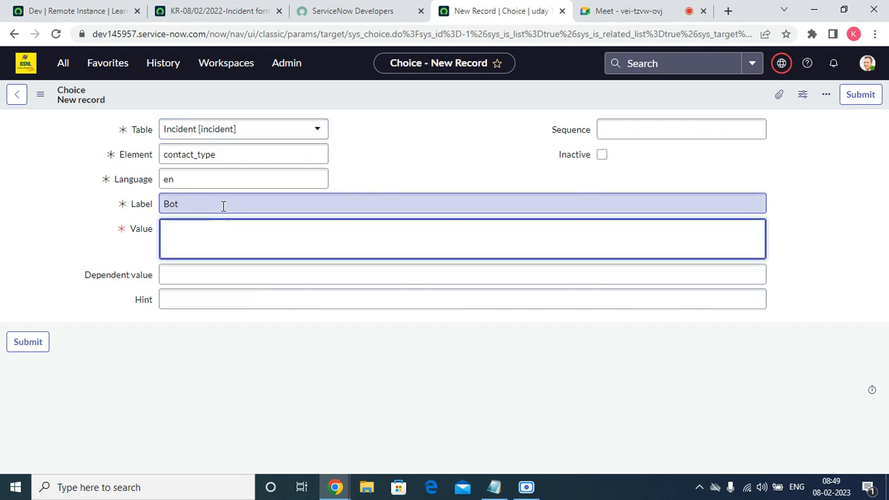
type("bot")
left_click(699, 126)
type("100")
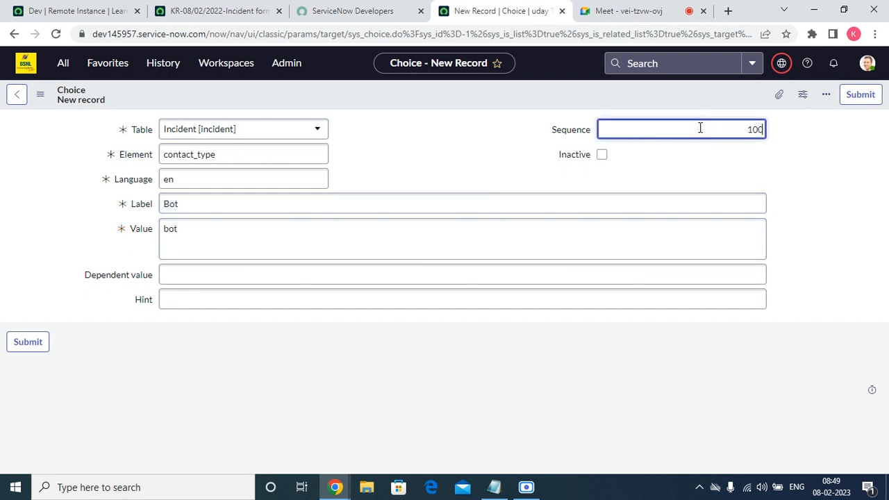
left_click(861, 95)
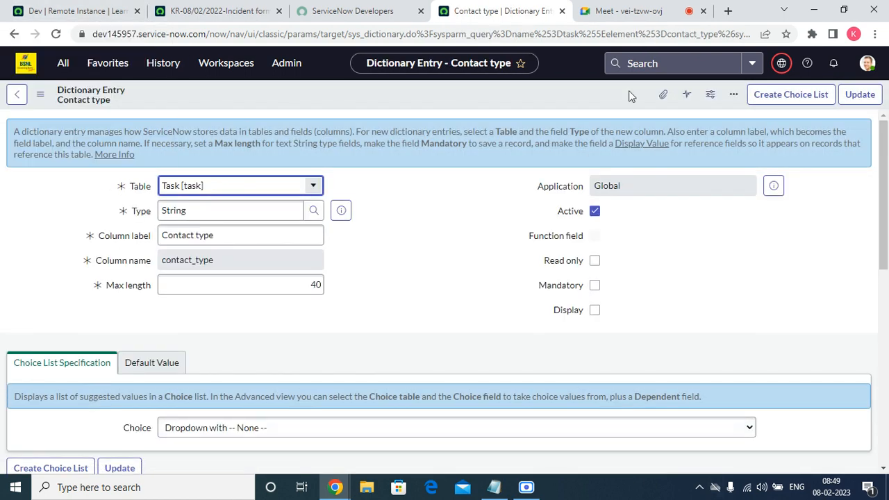
Open Merged Set from the local update sets and examine its customer updates for the Channel choice change
left_click(105, 67)
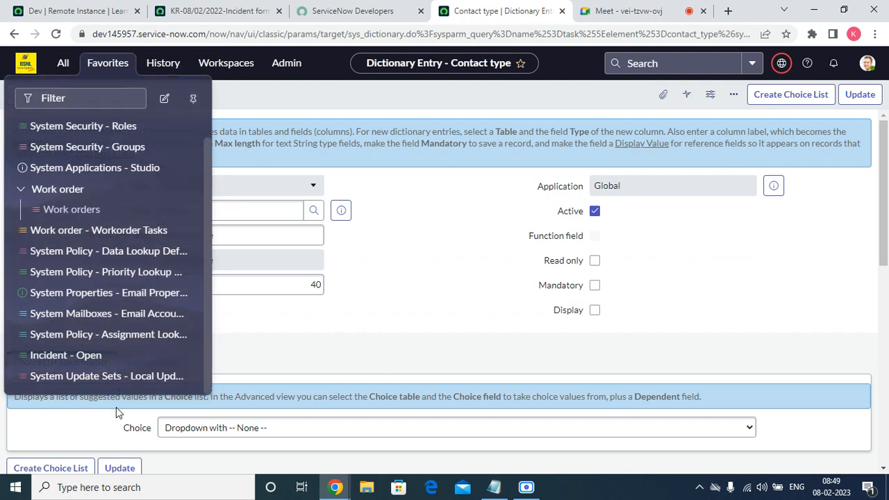
left_click(109, 359)
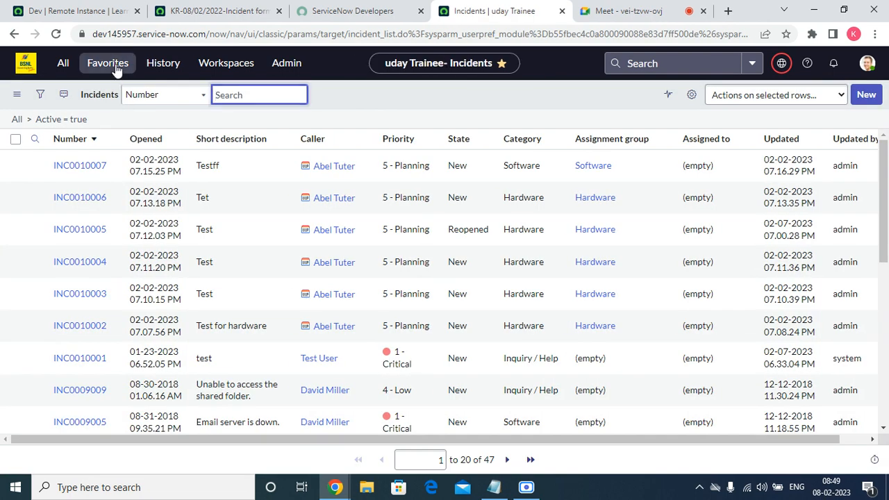
left_click(111, 64)
left_click(104, 376)
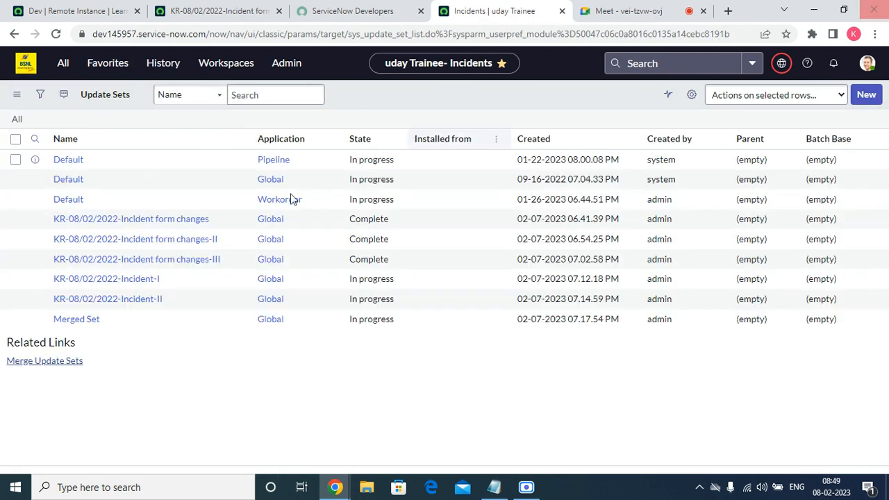
left_click(66, 322)
scroll(363, 349, "down", 3)
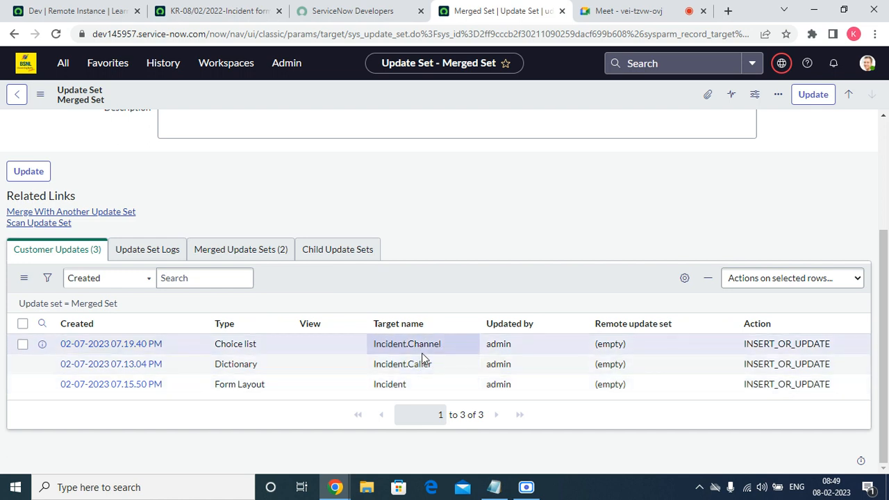
Set the state of Merged Set to Complete and save the record
scroll(422, 353, "up", 3)
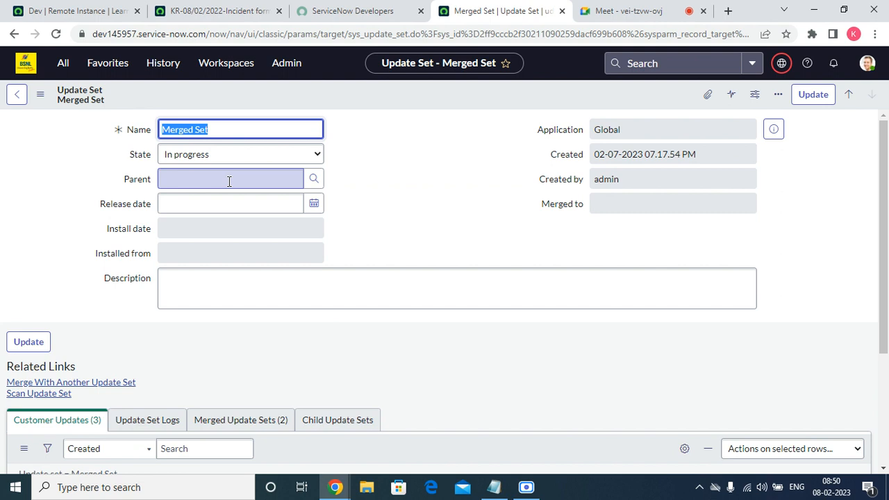
left_click(225, 159)
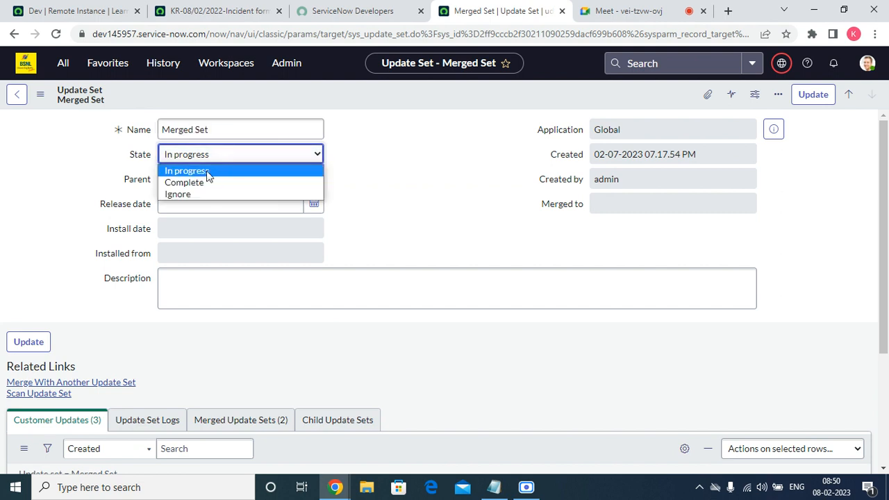
left_click(193, 185)
right_click(439, 91)
left_click(450, 100)
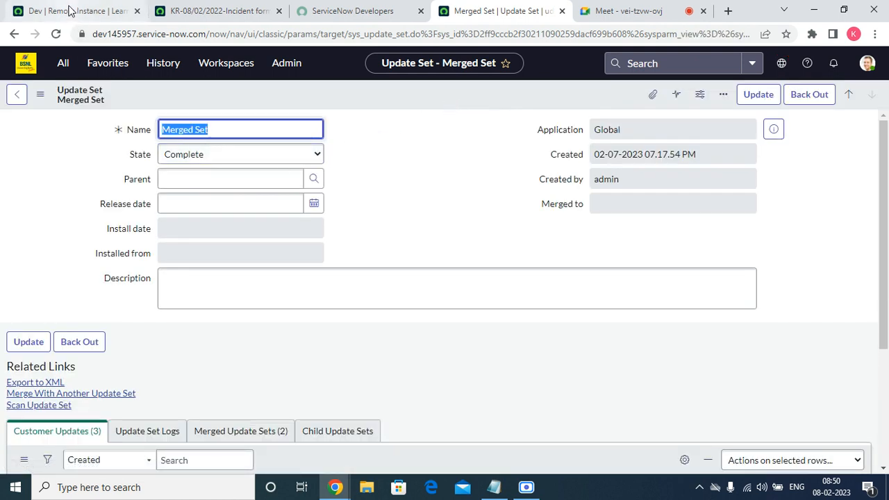
Switch to the target instance's Dev remote instance record, reload it and retrieve the completed update sets
left_click(70, 14)
scroll(419, 201, "up", 2)
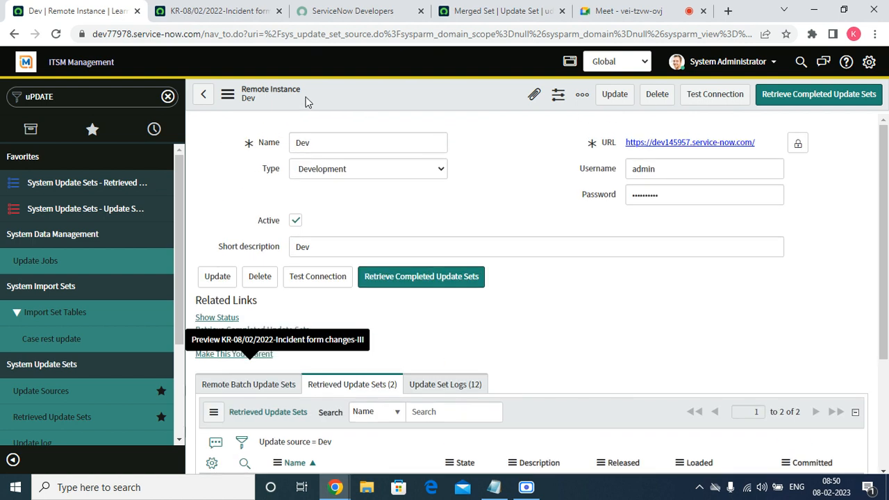
right_click(414, 90)
left_click(462, 282)
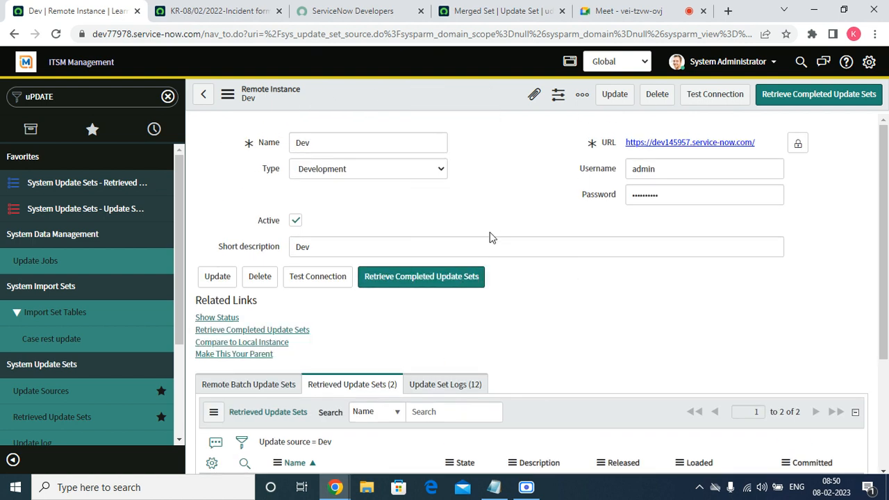
left_click(428, 278)
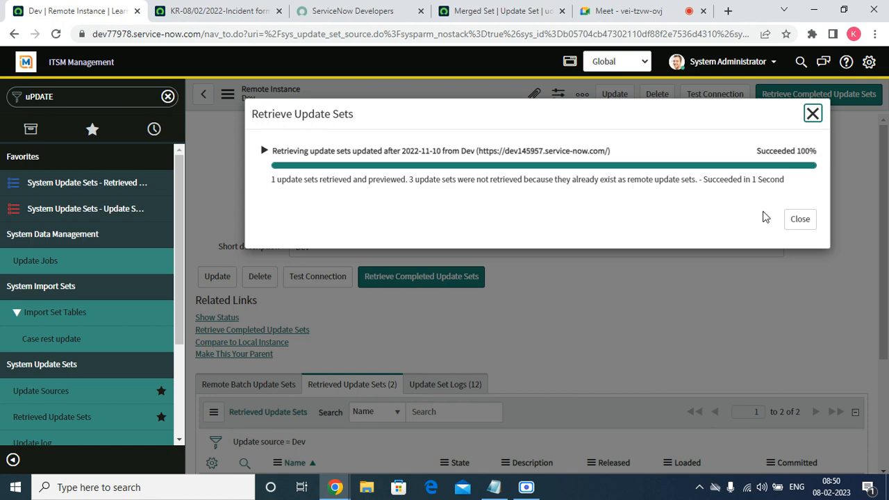
left_click(797, 221)
Rerun the preview of the retrieved Merged Set and commit the update set
scroll(453, 363, "down", 3)
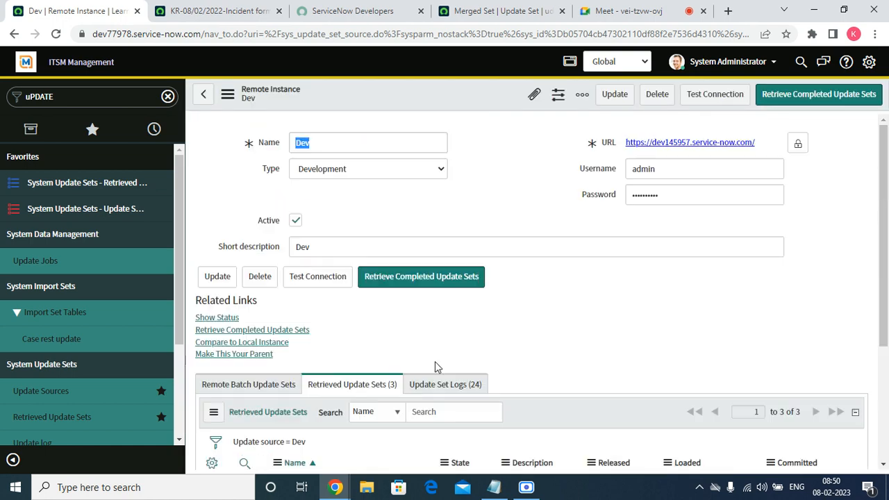
scroll(389, 378, "down", 3)
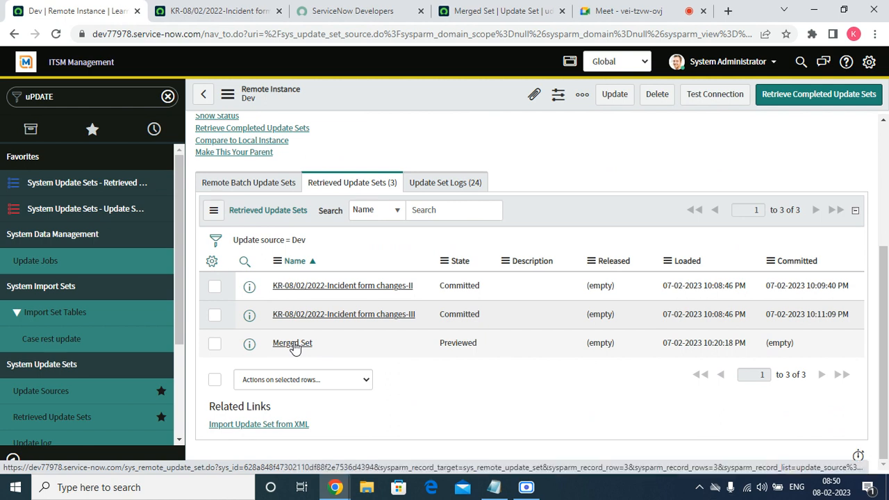
left_click(292, 343)
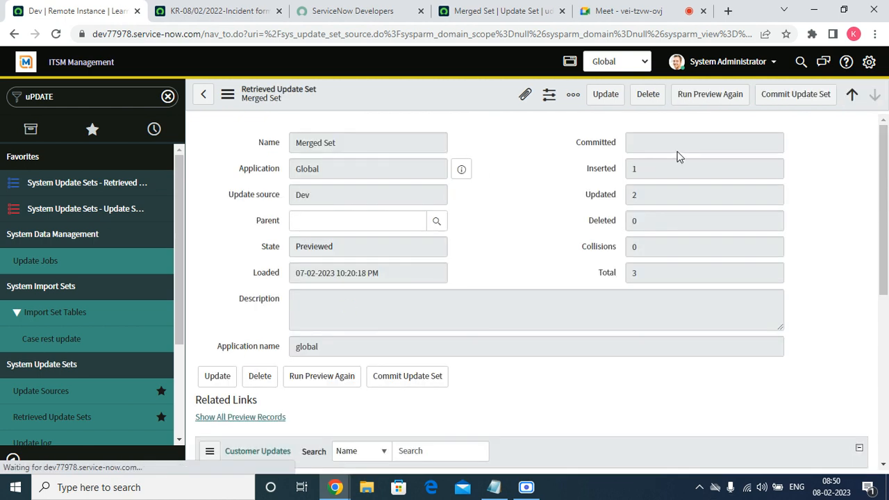
left_click(726, 94)
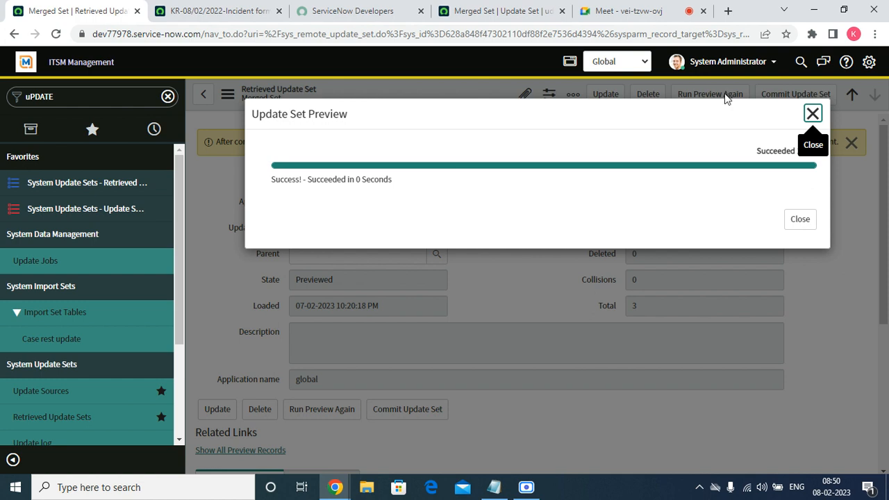
left_click(803, 224)
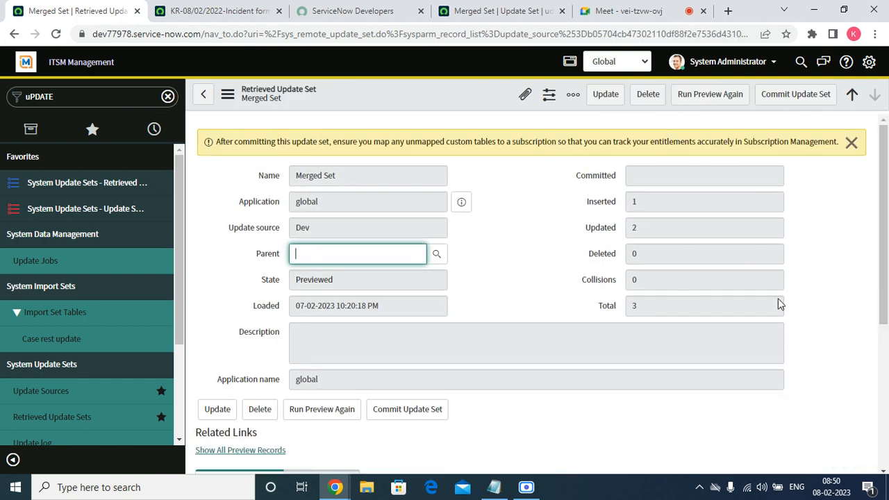
left_click(793, 104)
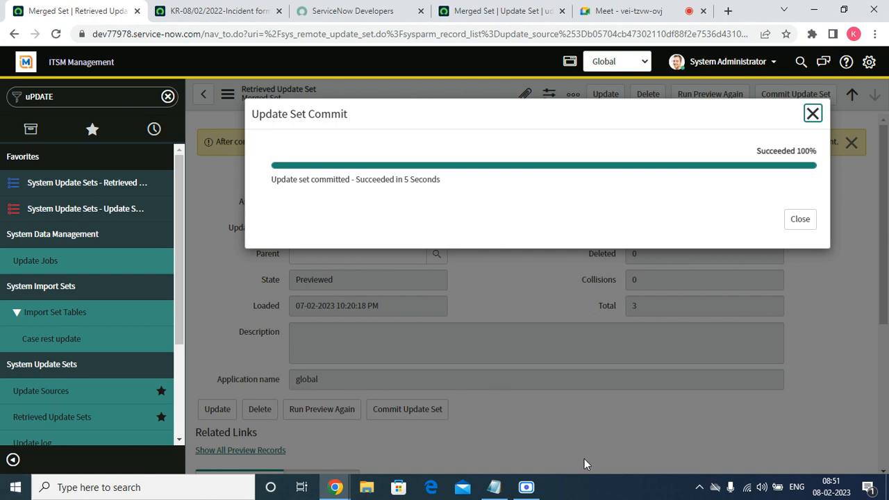
Close the update set commit result and open incident INC0010058 from the list of open incidents
left_click(804, 225)
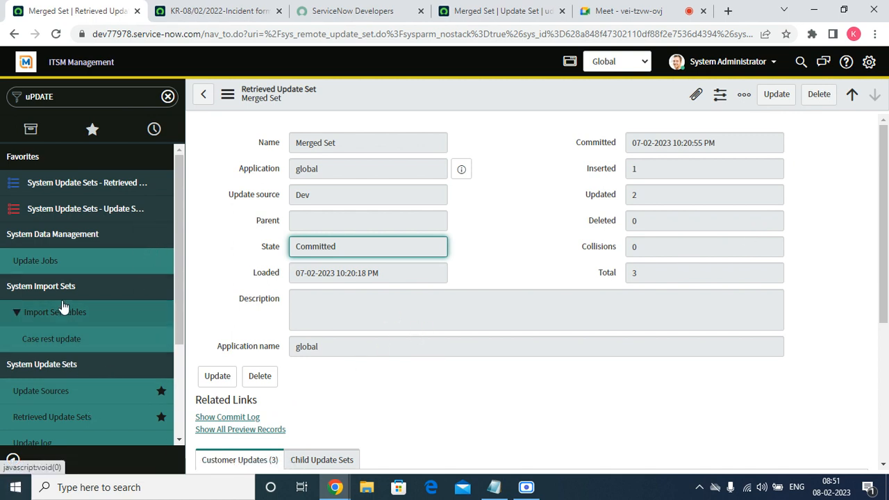
left_click(92, 129)
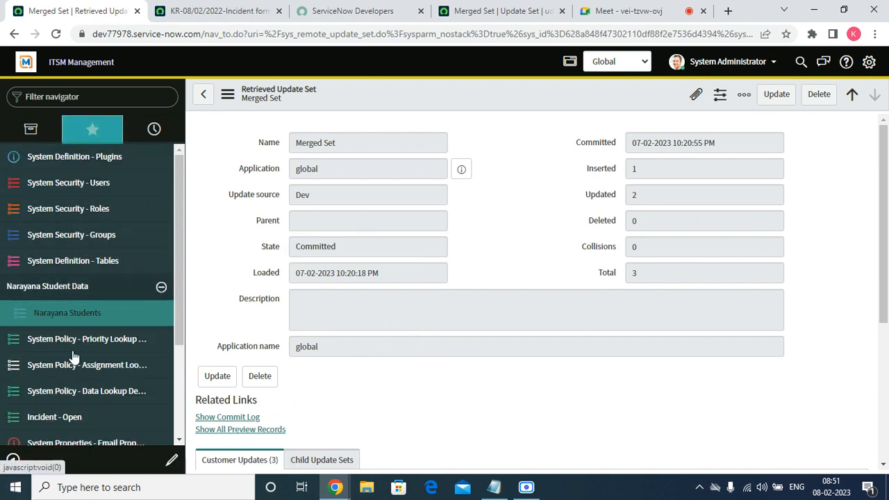
left_click(60, 410)
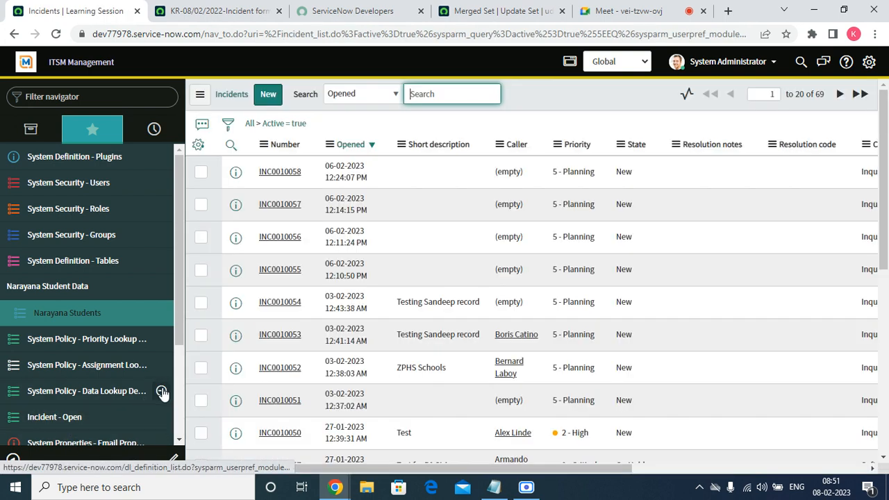
left_click(282, 174)
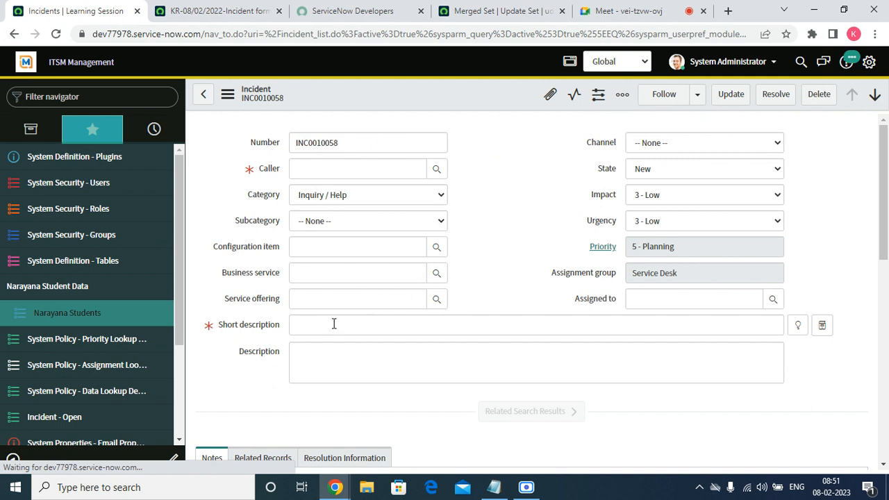
Set the incident's Channel to Bot and dismiss the Caller lookup without choosing a user
left_click(671, 144)
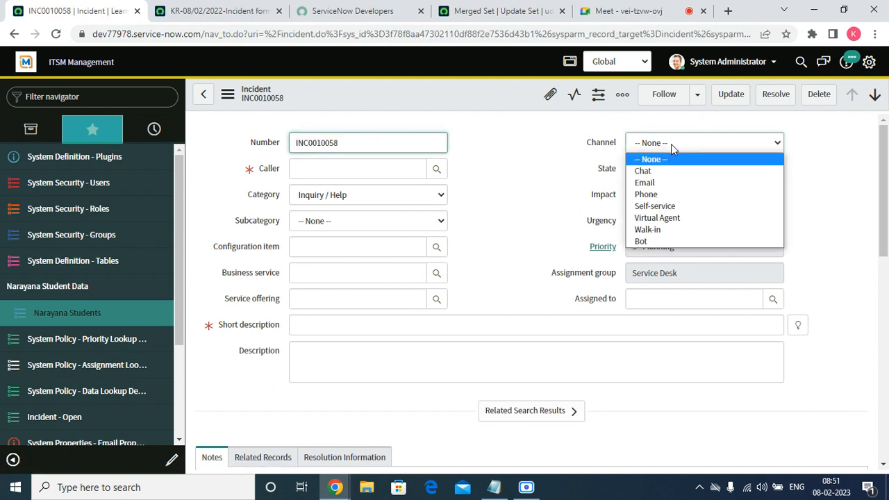
left_click(655, 243)
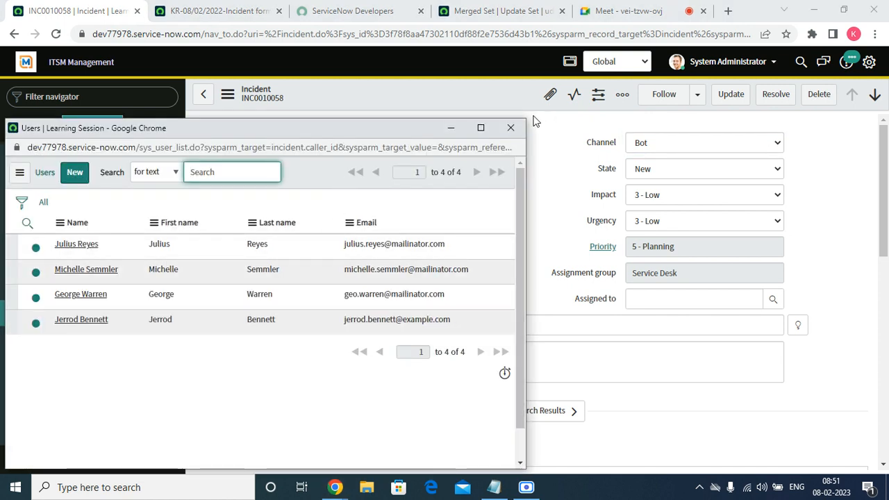
left_click(511, 128)
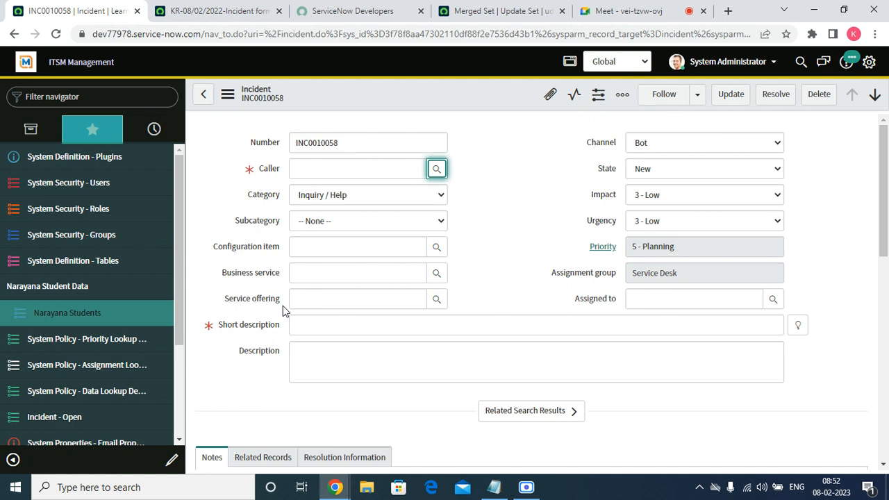
left_click(606, 14)
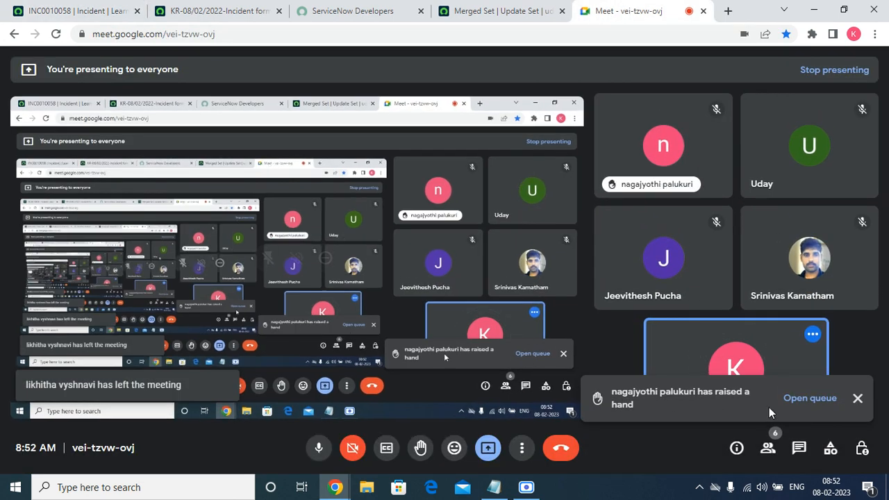
left_click(858, 398)
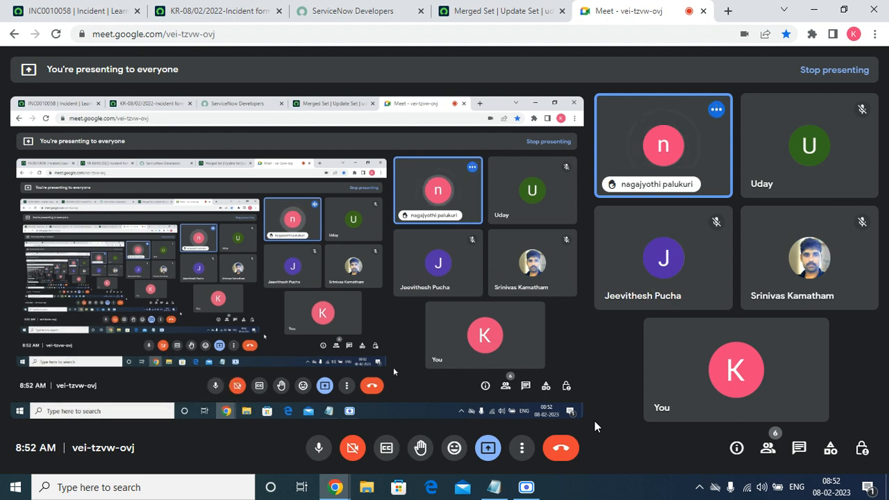
left_click(540, 14)
left_click(612, 12)
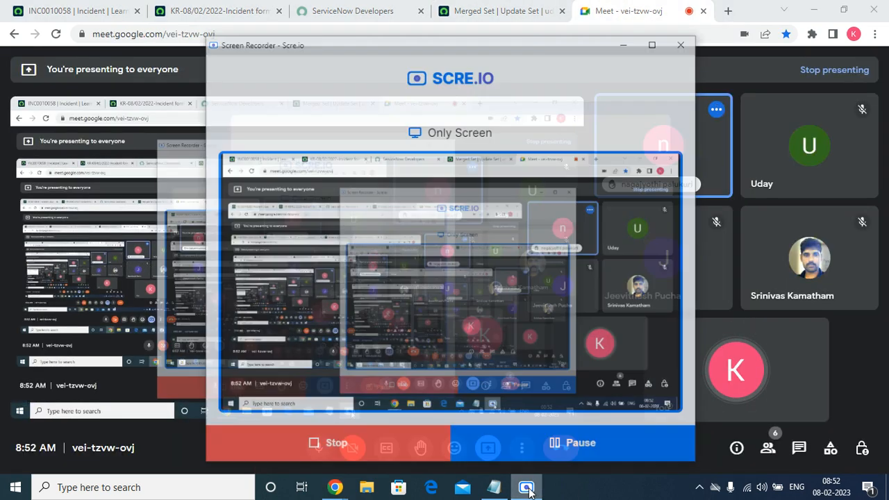
left_click(526, 487)
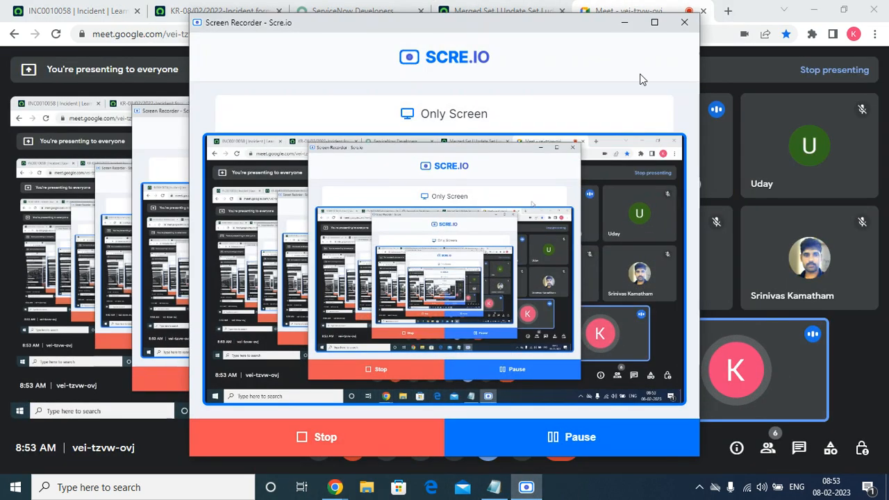
left_click(623, 24)
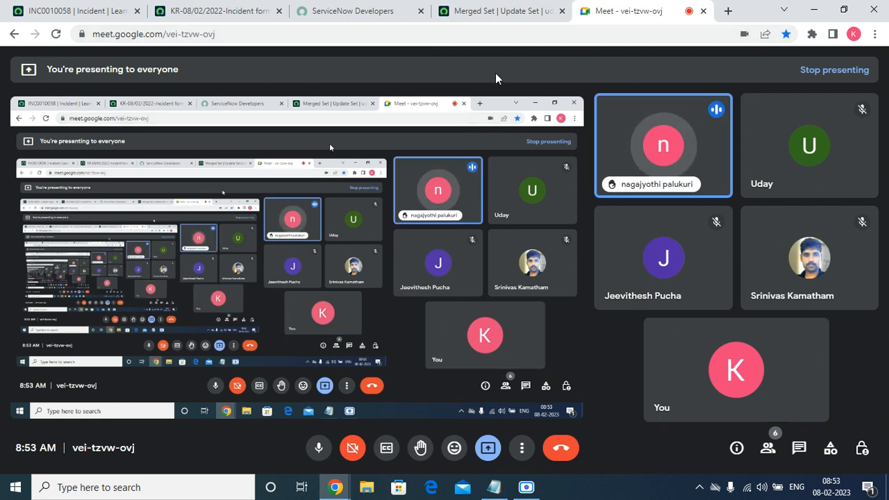
left_click(478, 13)
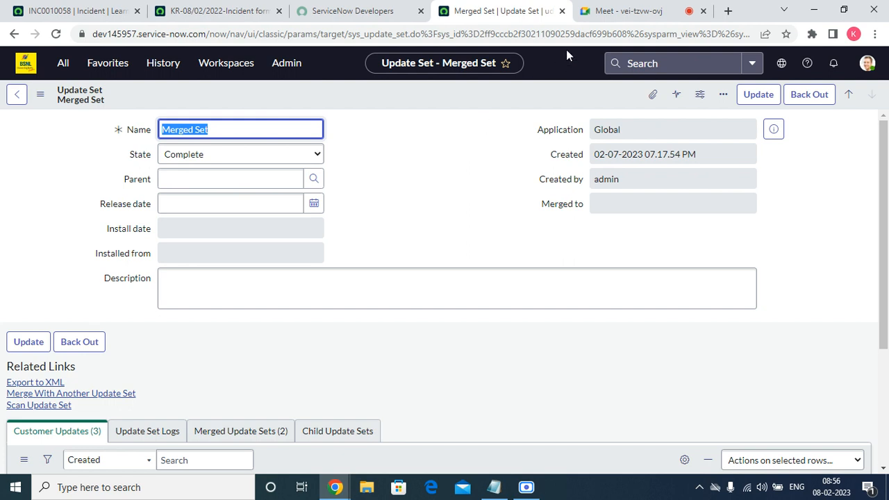
left_click(605, 11)
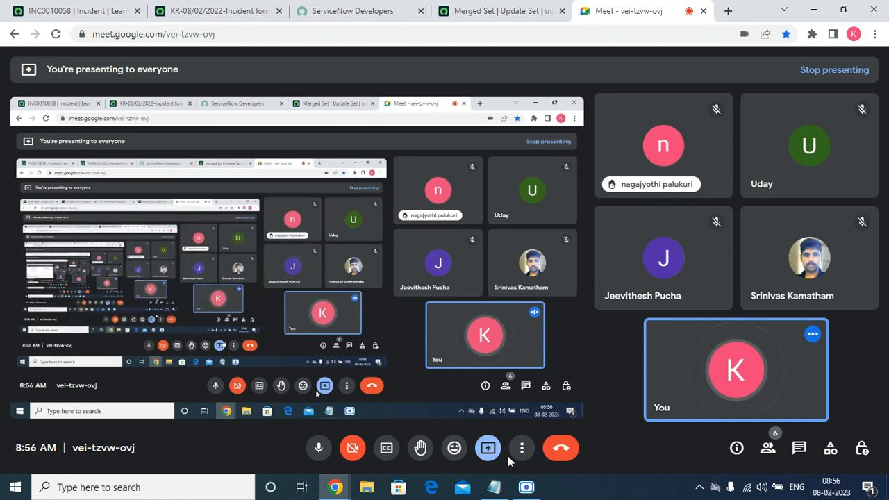
left_click(526, 487)
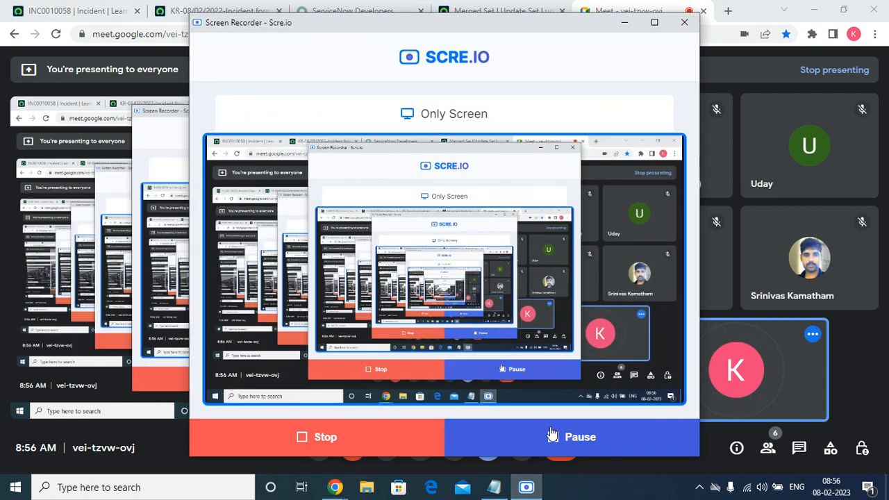